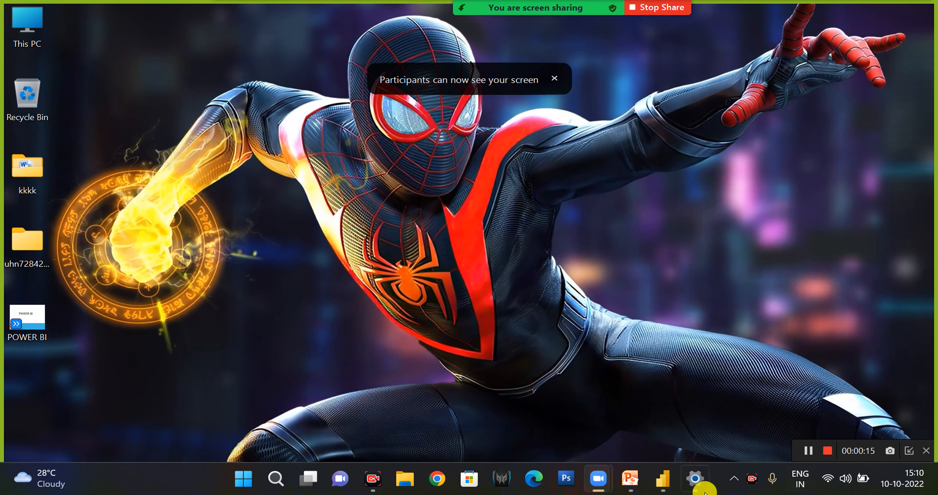
# Switch to the POWER BI presentation in PowerPoint and review the course topics listed on slide 2.
pyautogui.click(626, 482)
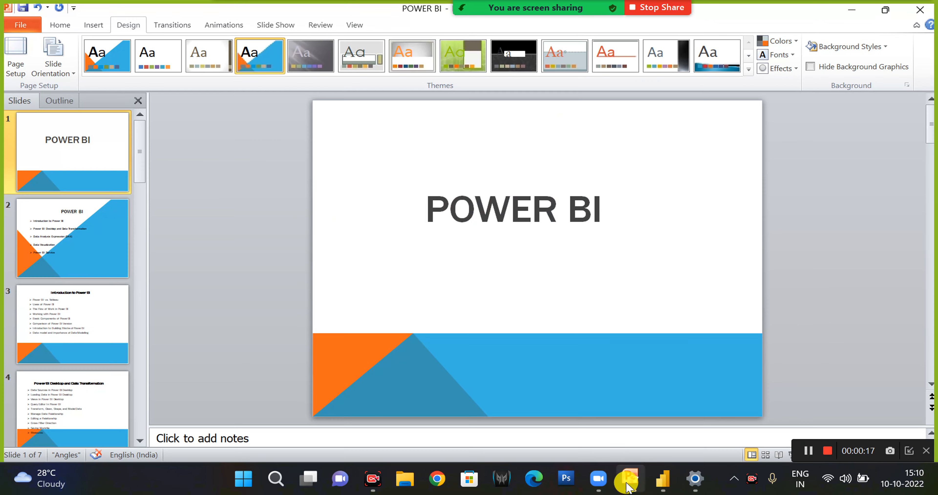
pyautogui.click(102, 234)
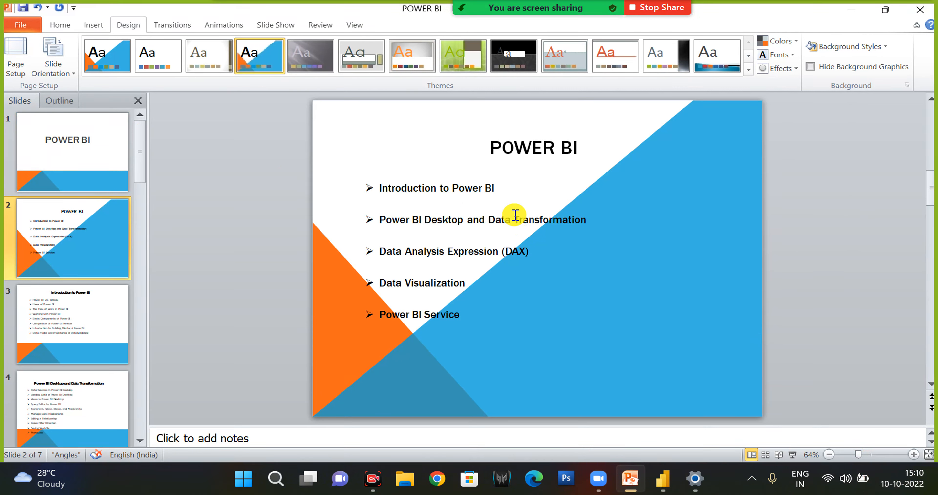
pyautogui.click(380, 219)
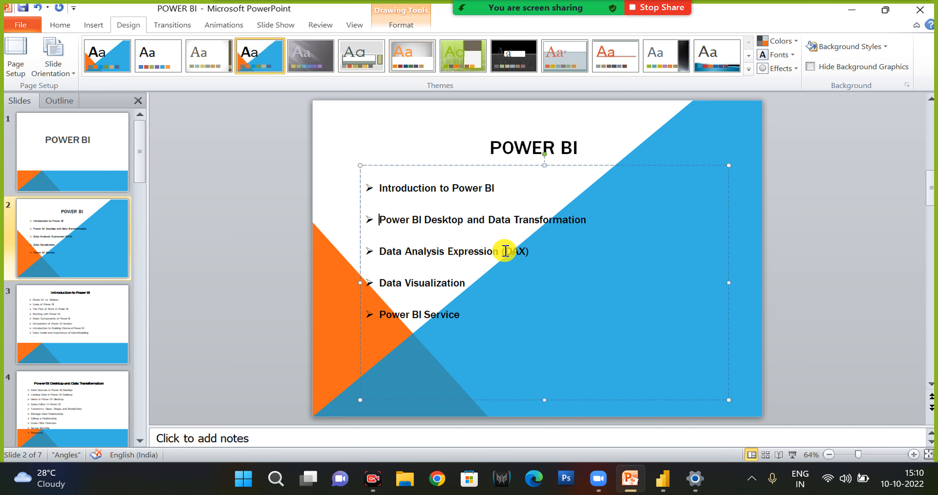
pyautogui.moveTo(535, 251); pyautogui.dragTo(381, 251)
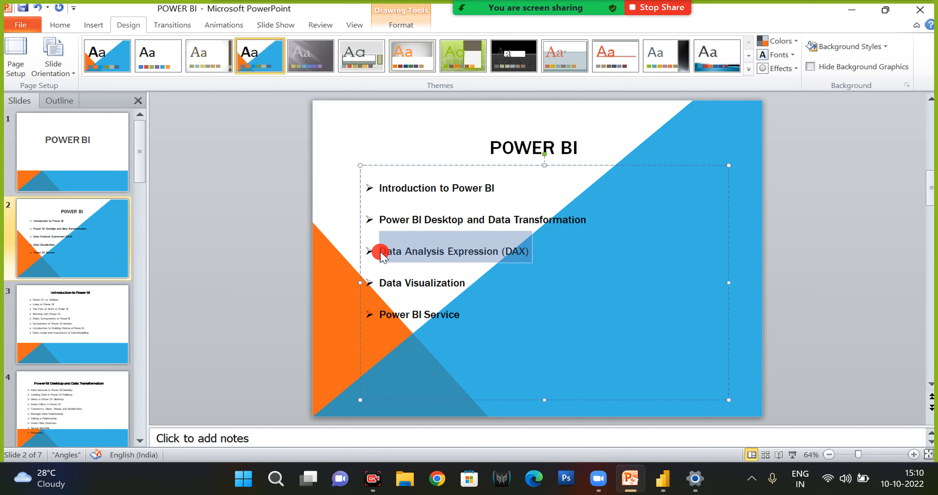
pyautogui.click(382, 285)
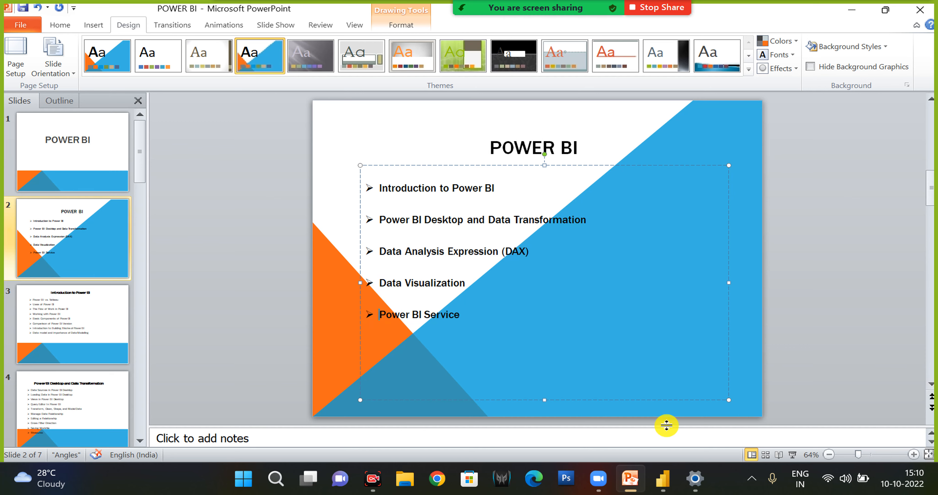
pyautogui.click(850, 11)
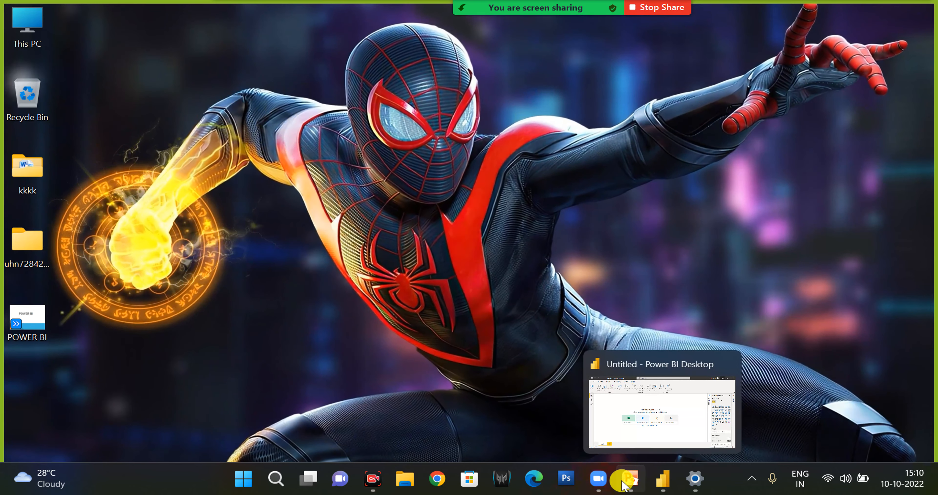
# Switch to Power BI Desktop and display the Home commands for the untitled report.
pyautogui.moveTo(599, 472)
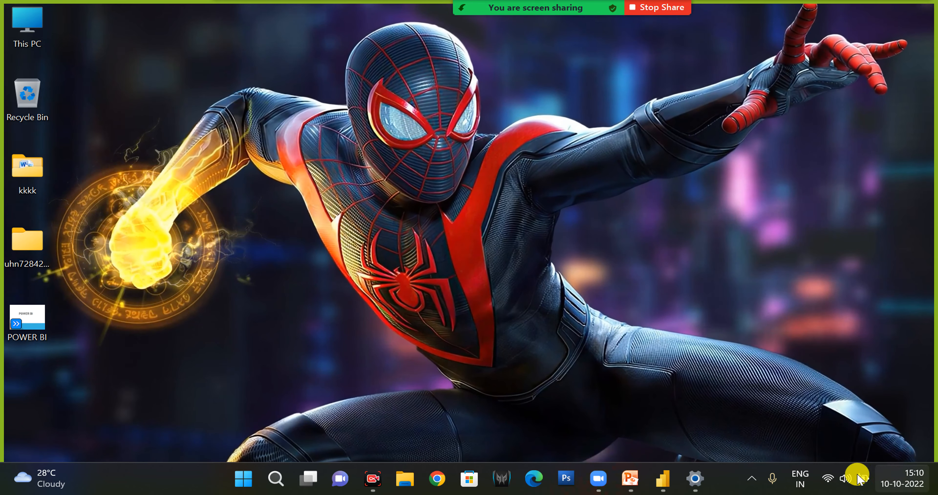
pyautogui.click(657, 477)
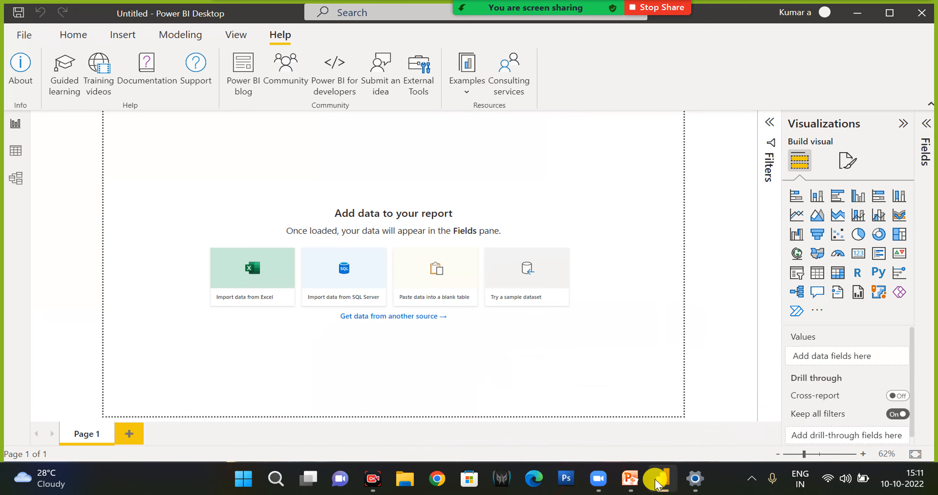
pyautogui.click(69, 36)
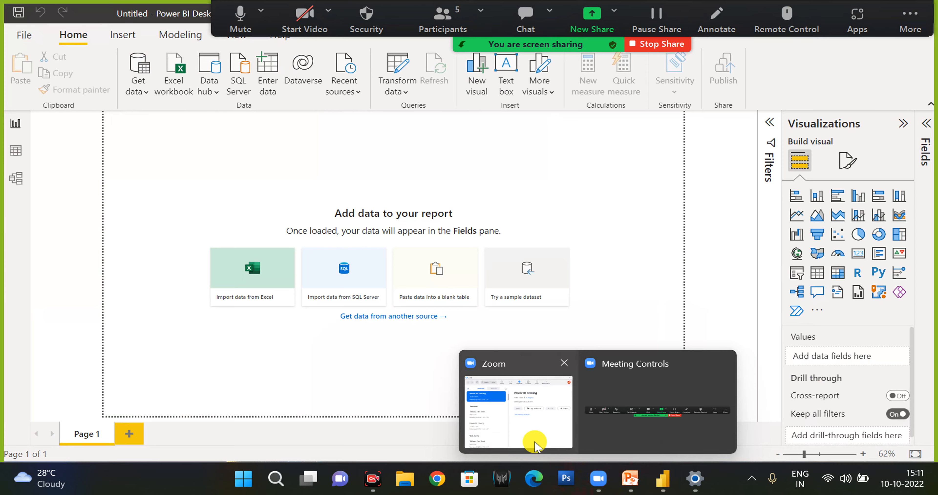
pyautogui.click(535, 442)
pyautogui.click(334, 50)
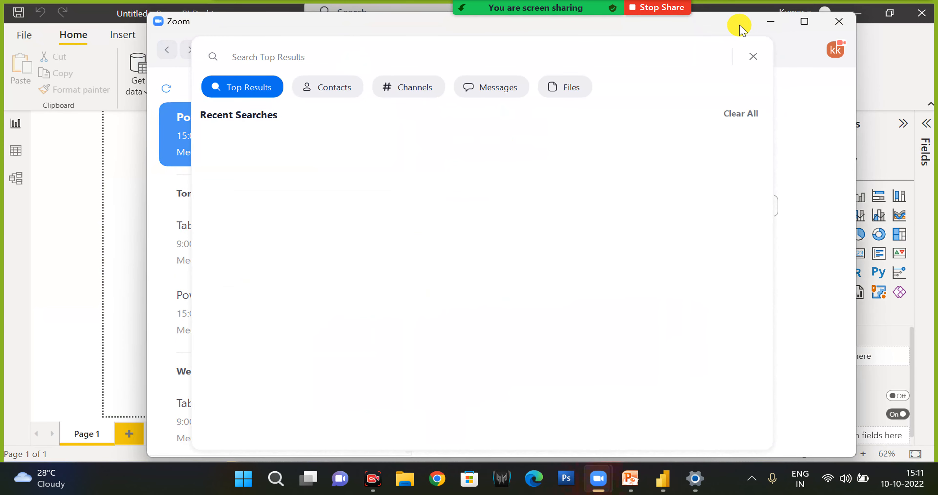
pyautogui.click(768, 22)
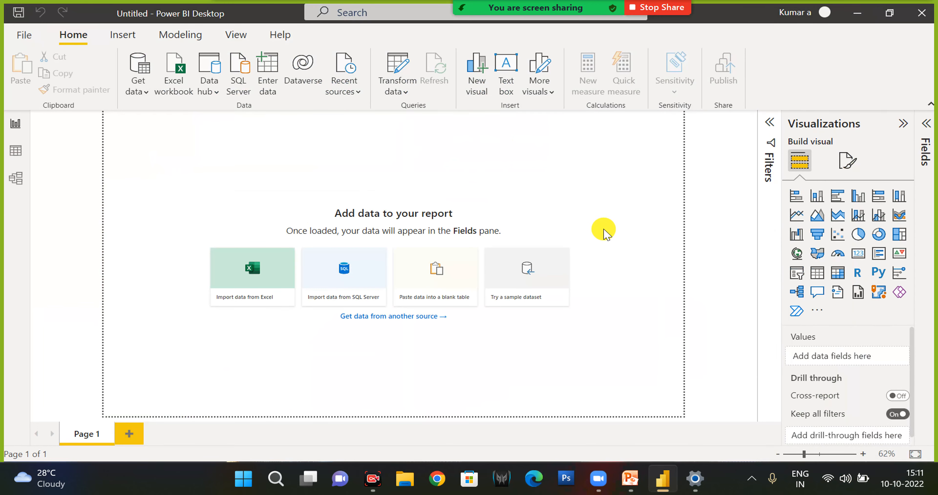
# Start recording the shared Zoom meeting.
pyautogui.moveTo(456, 7)
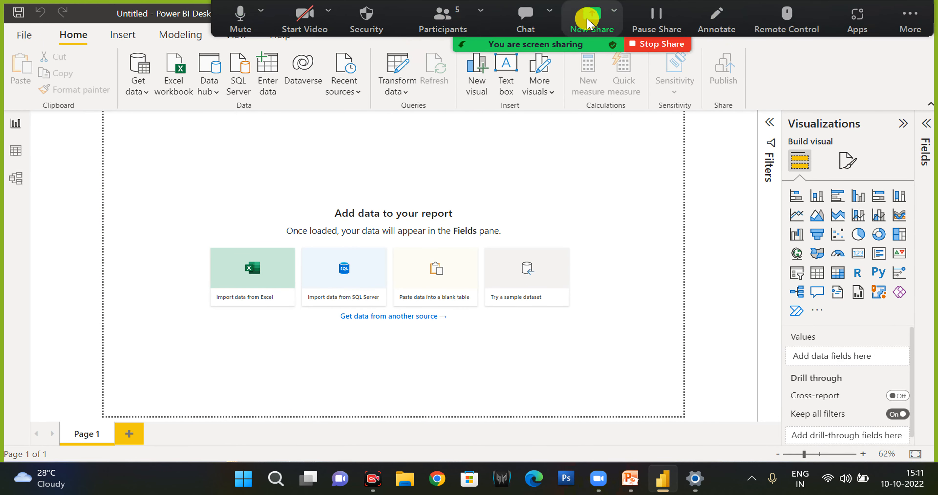
pyautogui.click(904, 20)
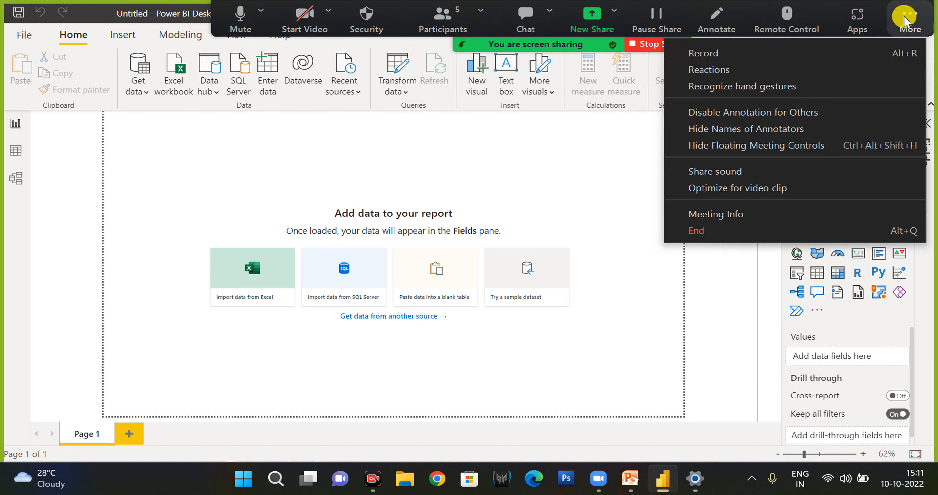
pyautogui.click(704, 52)
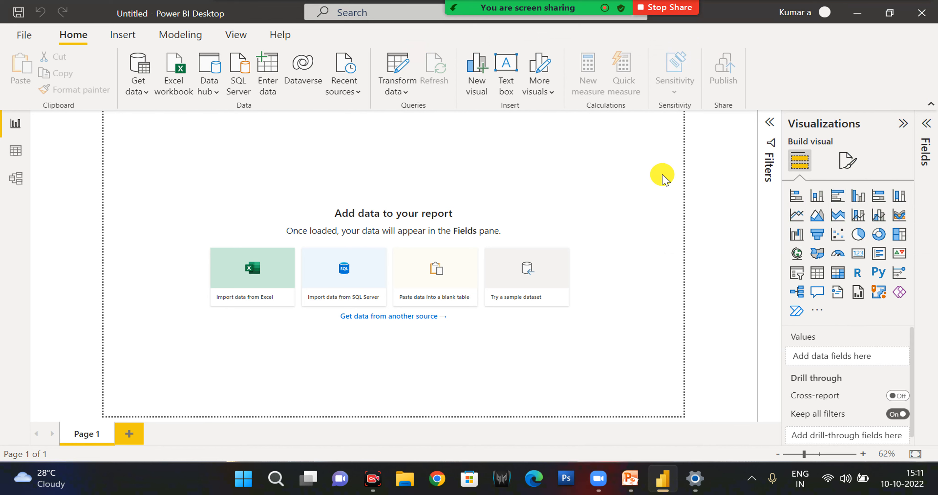
pyautogui.moveTo(636, 474)
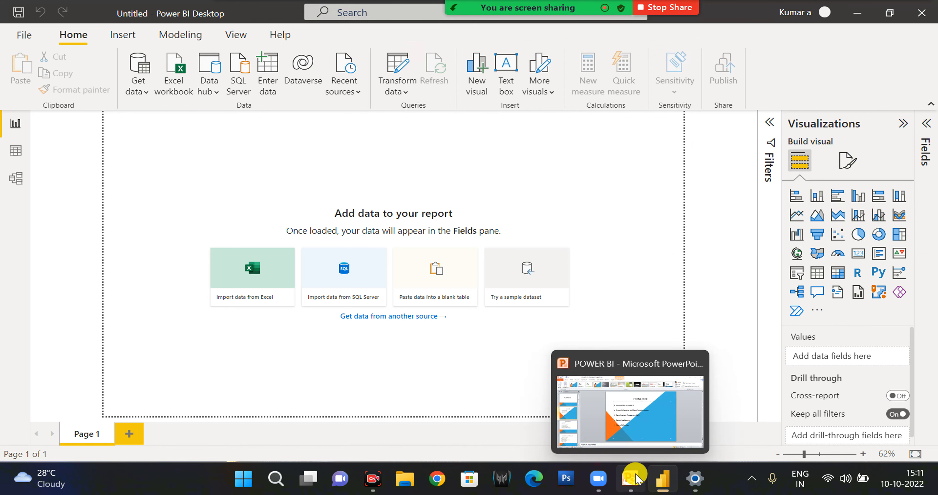
pyautogui.click(636, 479)
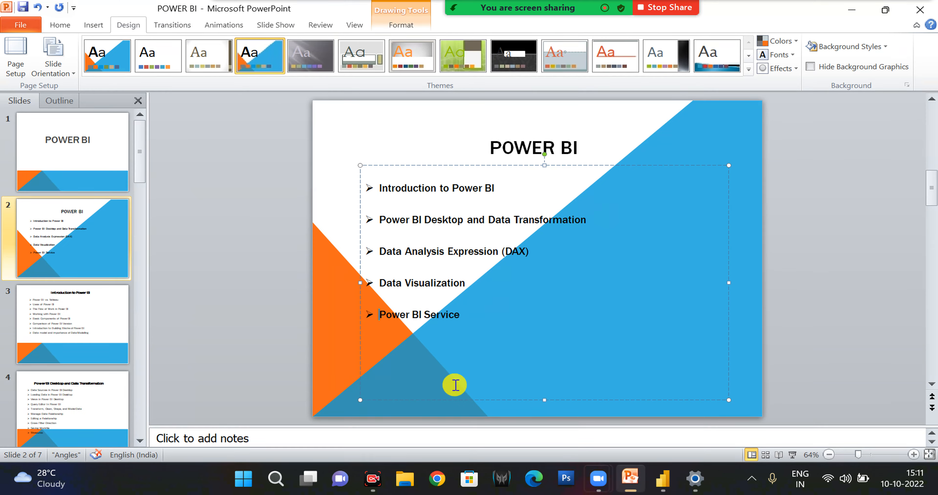
pyautogui.click(858, 14)
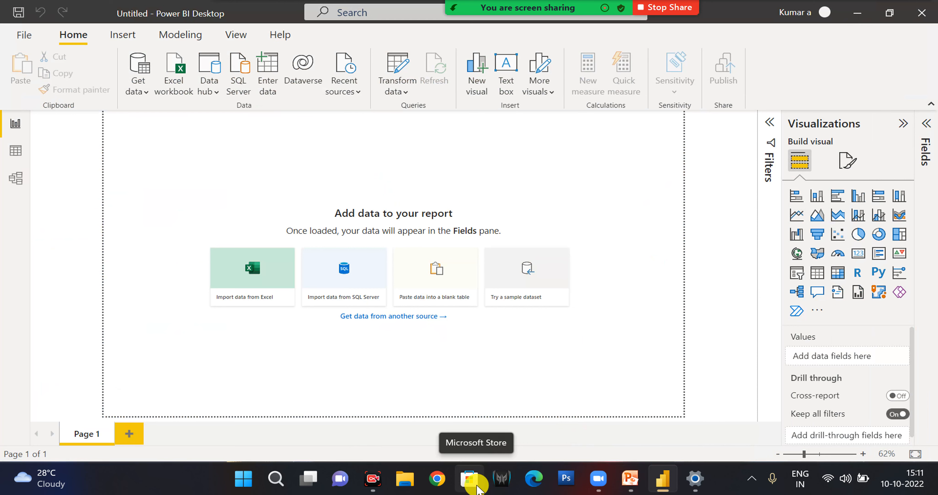
# Switch to Microsoft Store and search for "power bi".
pyautogui.click(476, 485)
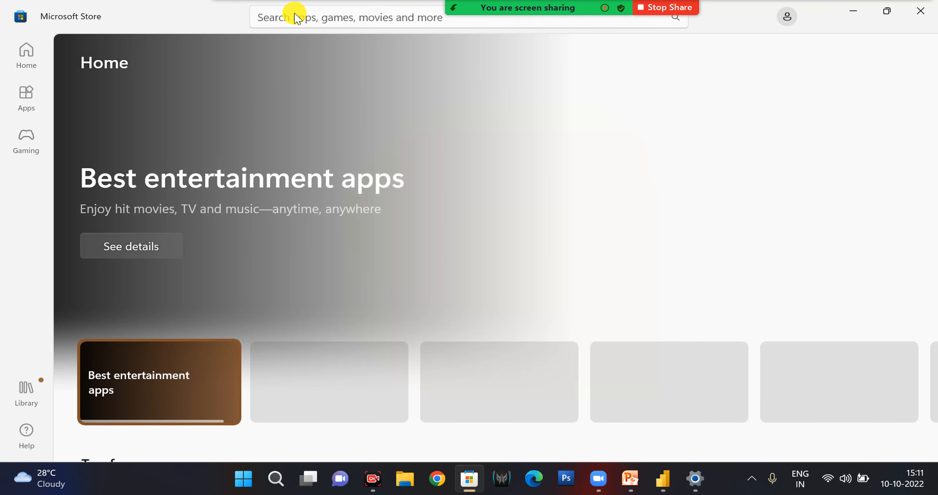
pyautogui.click(294, 15)
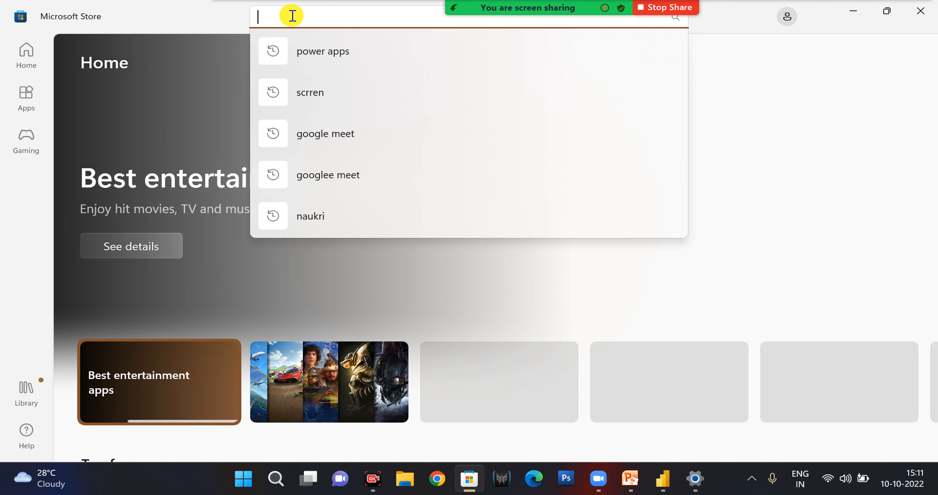
pyautogui.write('power')
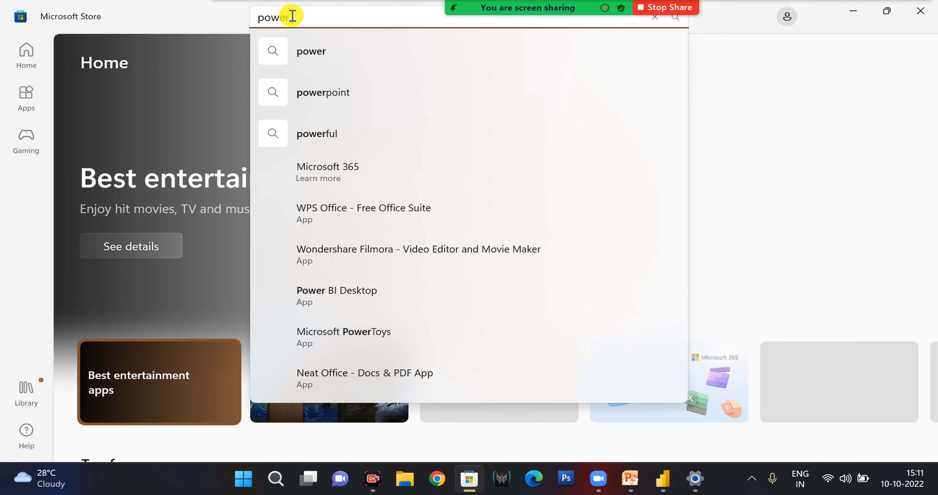
pyautogui.write(' bi')
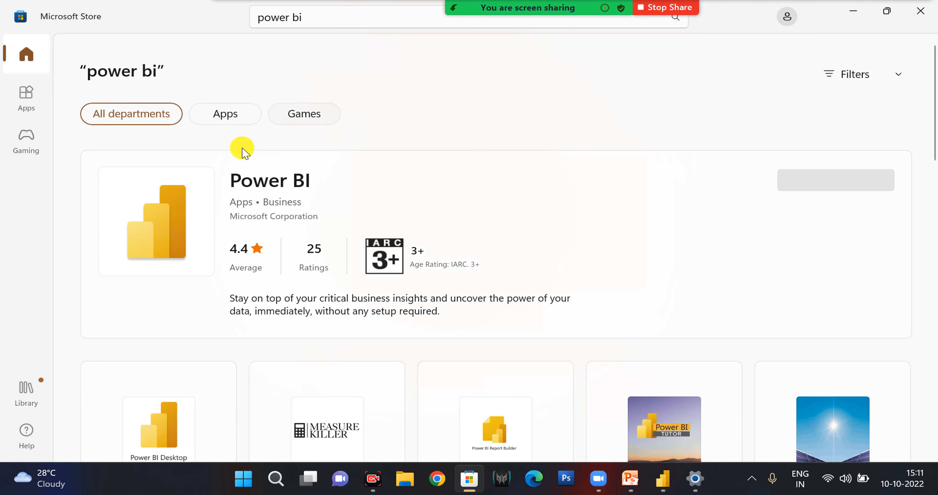
# Open the Power BI Desktop app page from the search results and request its installation.
pyautogui.scroll(-3, 343, 256)
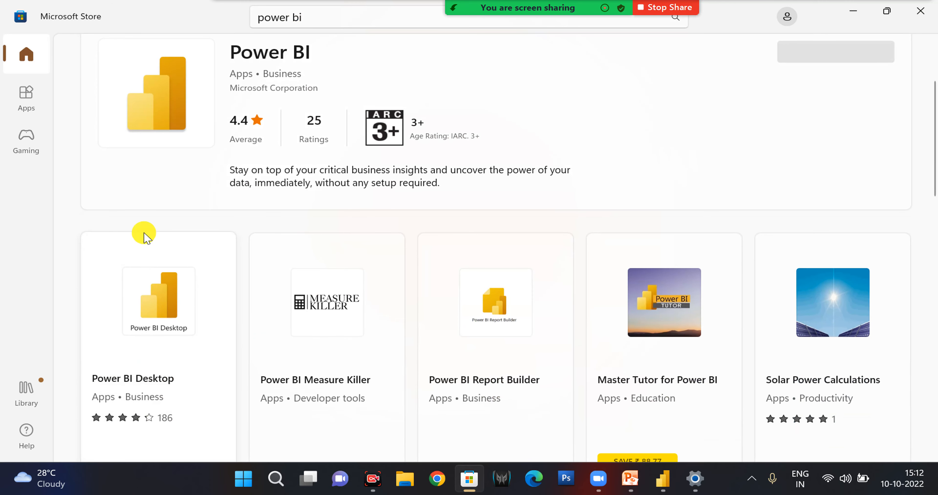
pyautogui.scroll(-3, 189, 373)
pyautogui.click(152, 248)
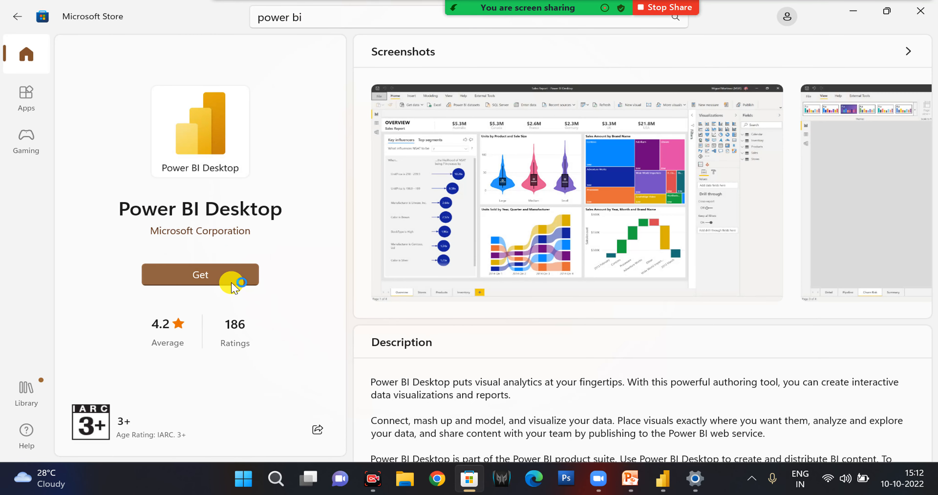
pyautogui.click(232, 276)
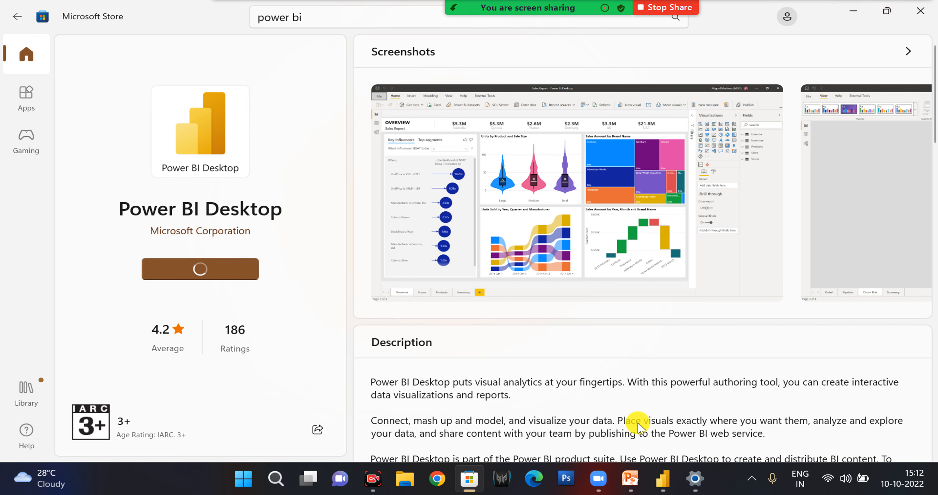
# Switch back to Power BI Desktop and expand the Fields pane.
pyautogui.click(662, 478)
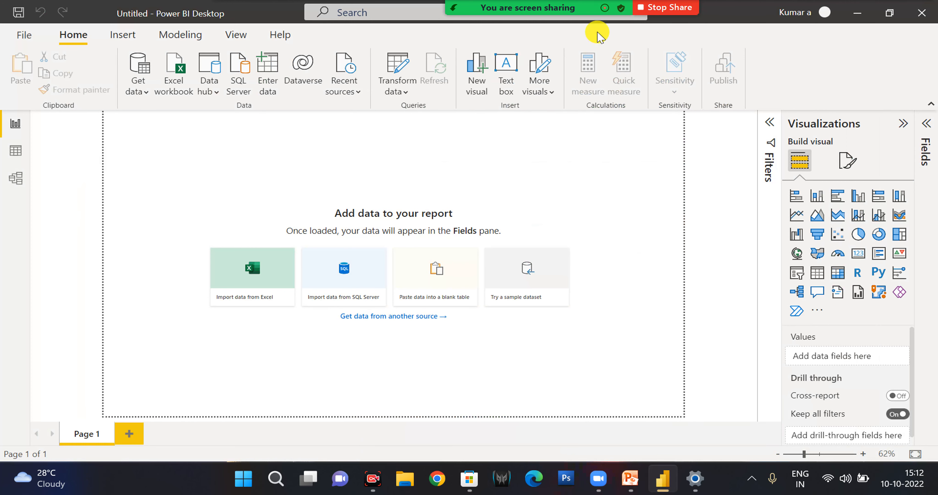
pyautogui.click(925, 123)
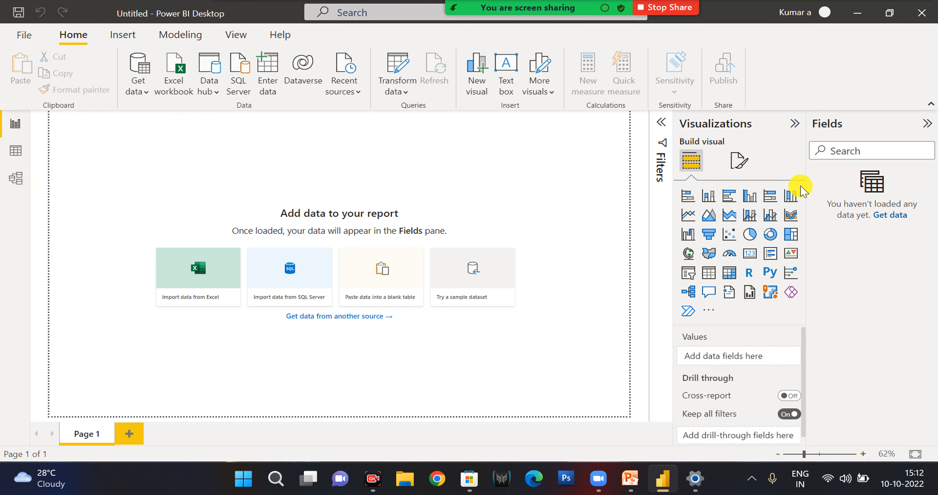
# Start importing data from an Excel workbook and browse to the kkkk folder on the Desktop.
pyautogui.click(142, 97)
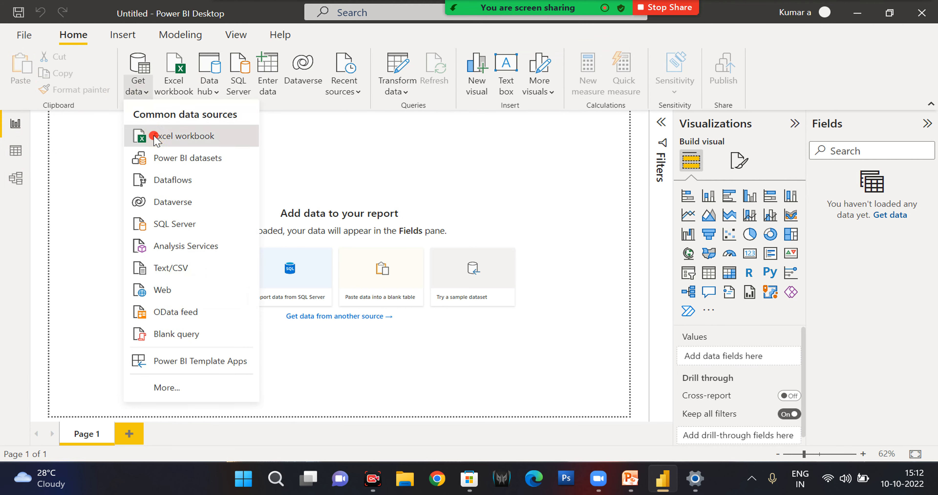
pyautogui.click(155, 136)
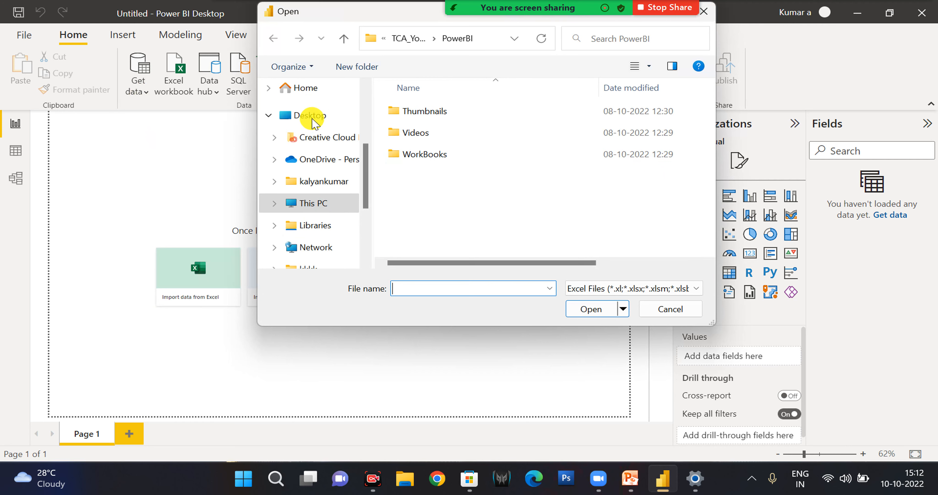
pyautogui.click(312, 119)
pyautogui.scroll(2, 309, 230)
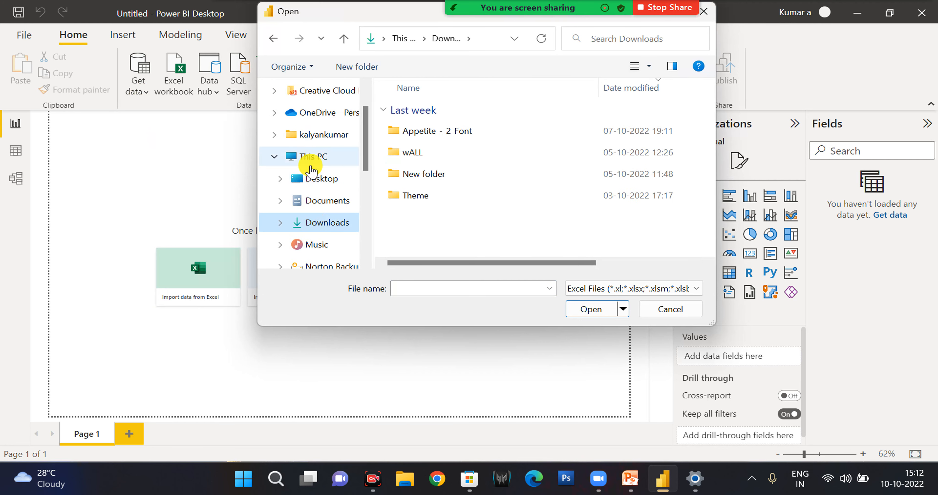
pyautogui.click(311, 179)
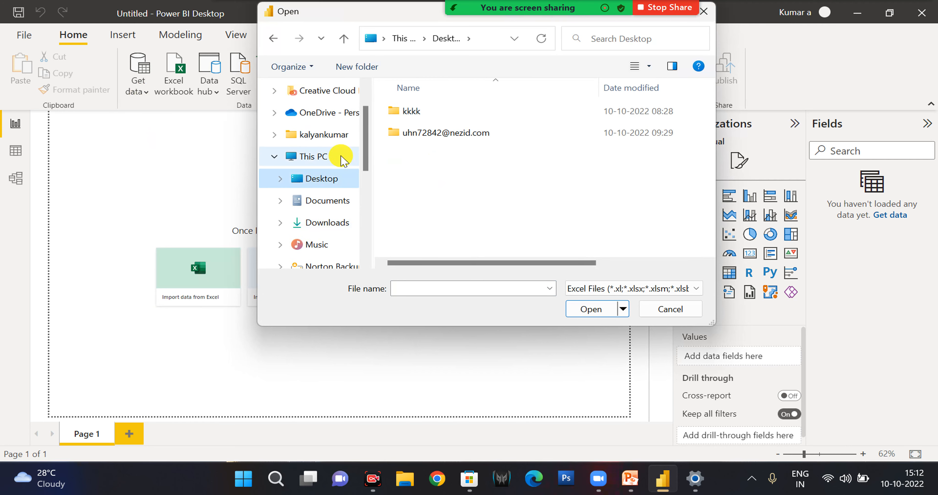
pyautogui.doubleClick(410, 111)
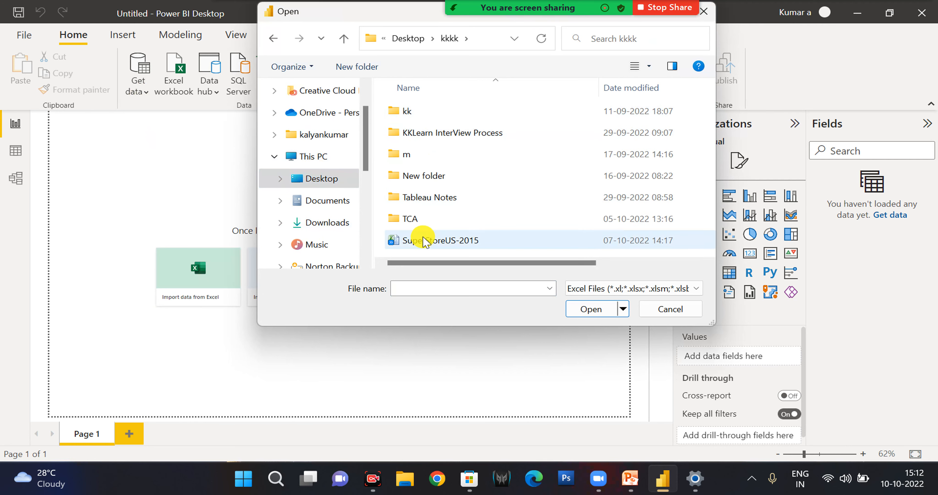
# Open the SuperStoreUS-2015 workbook as the report's data source.
pyautogui.click(426, 242)
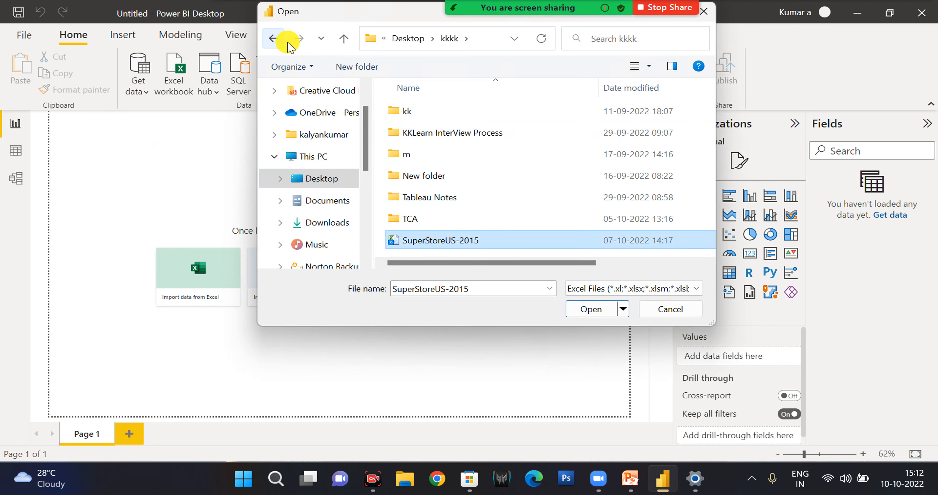
pyautogui.click(276, 38)
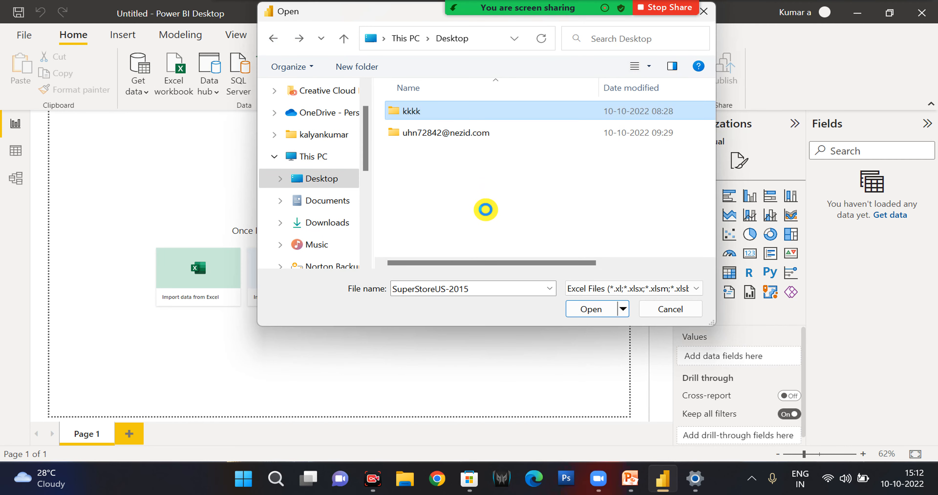
pyautogui.click(478, 201)
pyautogui.click(457, 154)
pyautogui.click(569, 309)
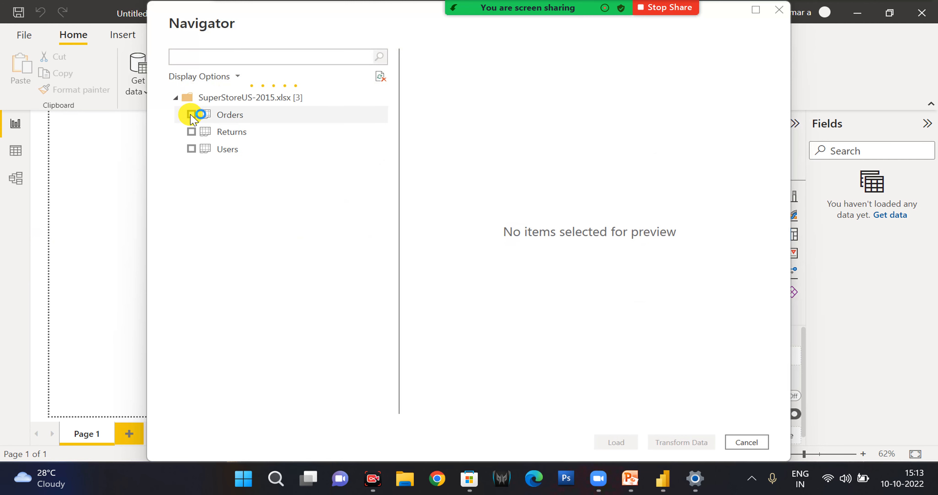
# Load the Orders table from the SuperStoreUS-2015 workbook into the report and apply the pending query changes.
pyautogui.click(191, 114)
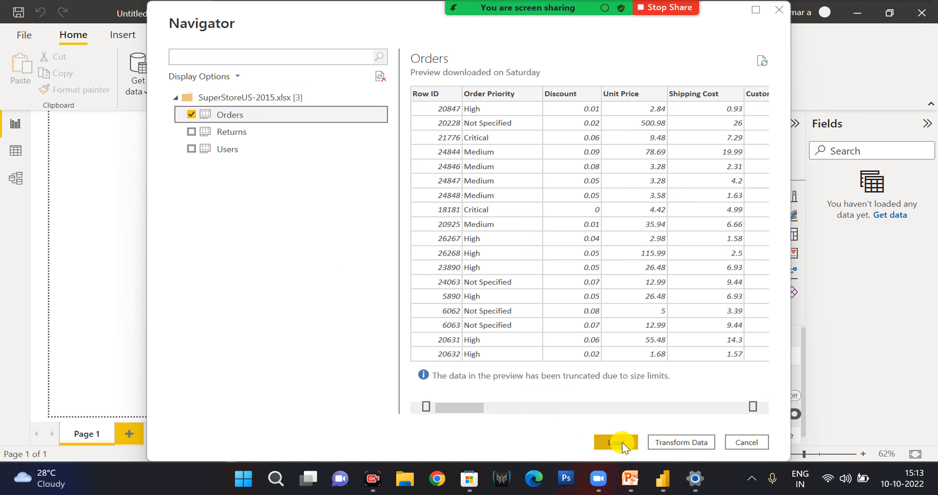
pyautogui.click(615, 442)
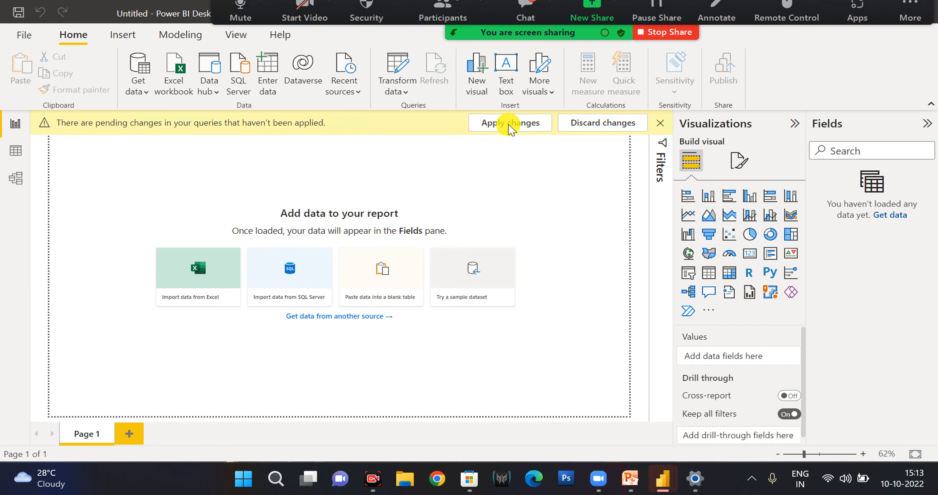
pyautogui.click(509, 126)
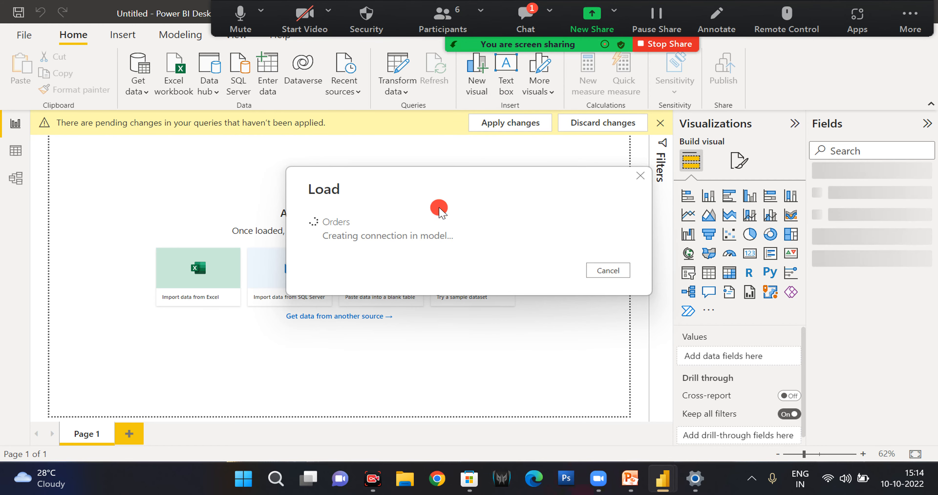
# Open the %temp% folder and delete all of its contents, skipping every item that is in use.
pyautogui.press('super+r')
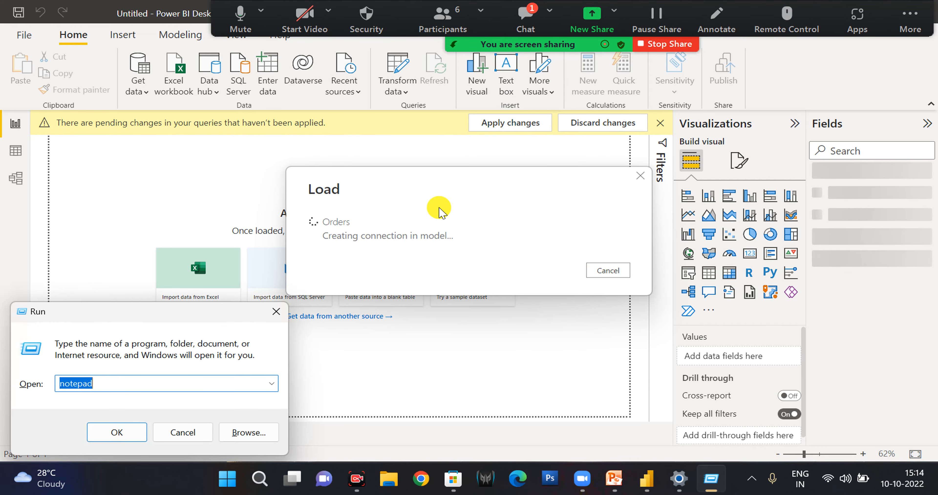
pyautogui.write('%')
pyautogui.press('Down')
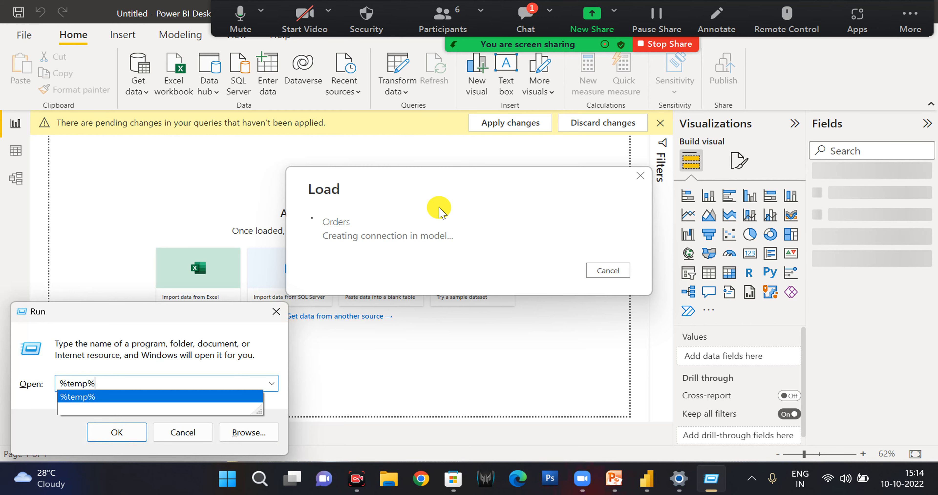
pyautogui.press('Return')
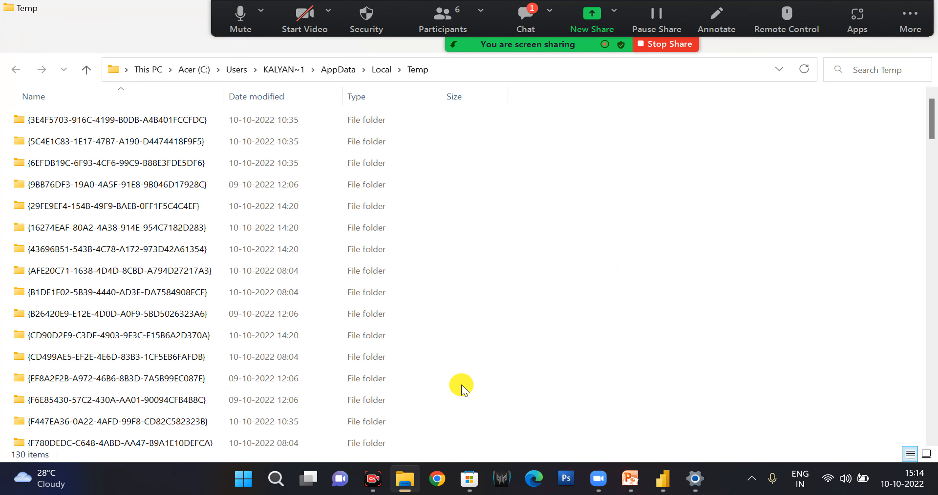
pyautogui.hotkey('ctrl', 'a')
pyautogui.press('Delete')
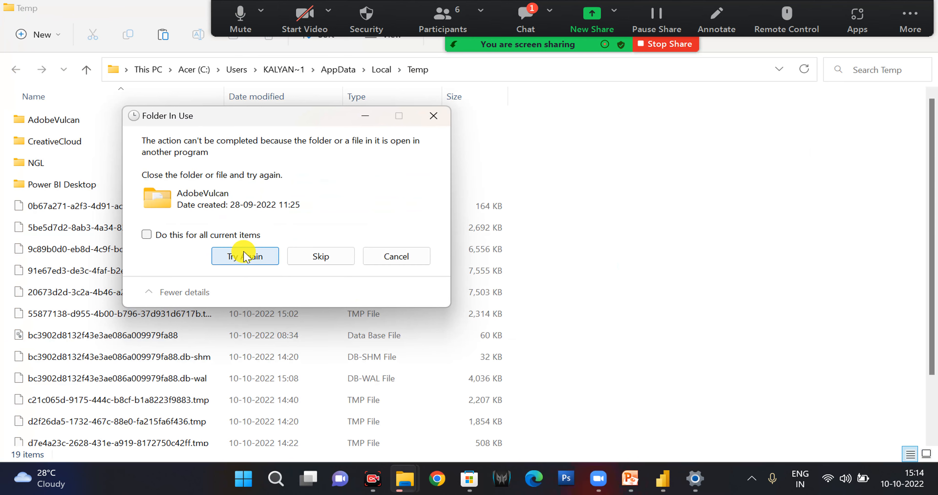
pyautogui.click(233, 235)
pyautogui.click(296, 256)
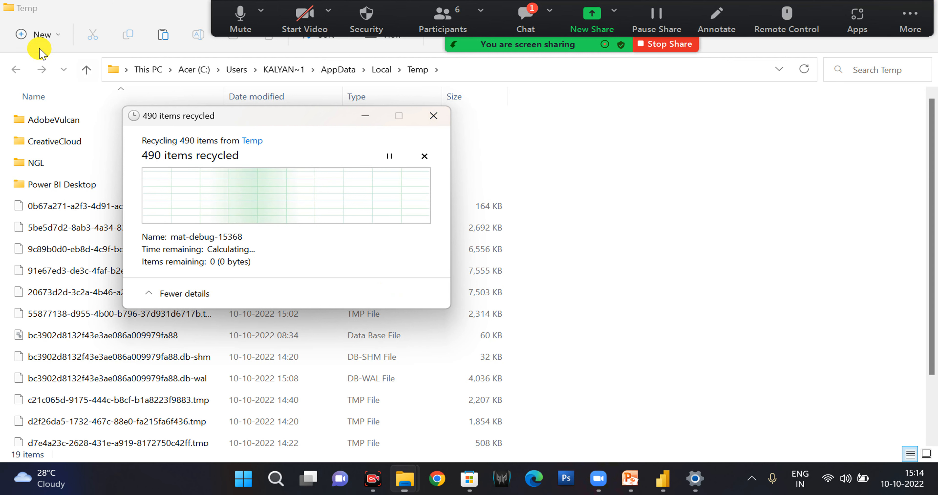
# Close the Temp folder window and minimize the recycling progress window to get back to Power BI Desktop.
pyautogui.doubleClick(97, 7)
pyautogui.moveTo(188, 14); pyautogui.dragTo(157, 225)
pyautogui.click(450, 224)
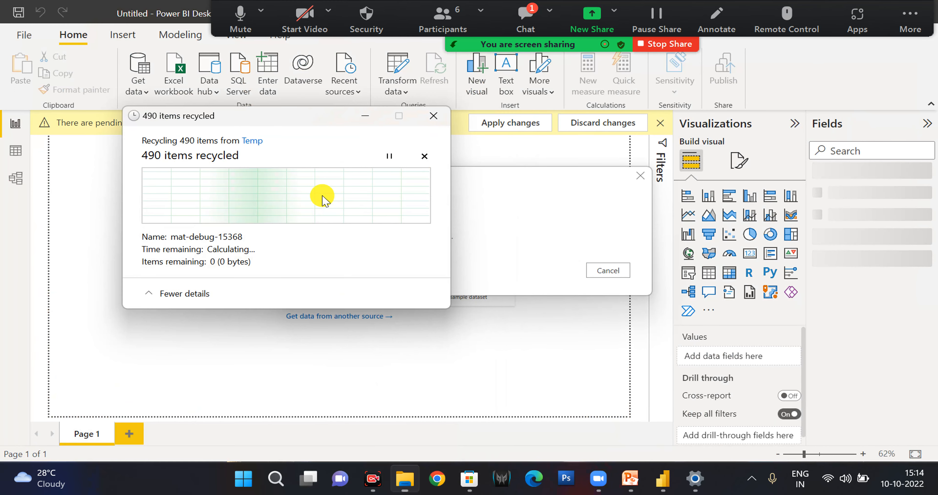
pyautogui.click(367, 117)
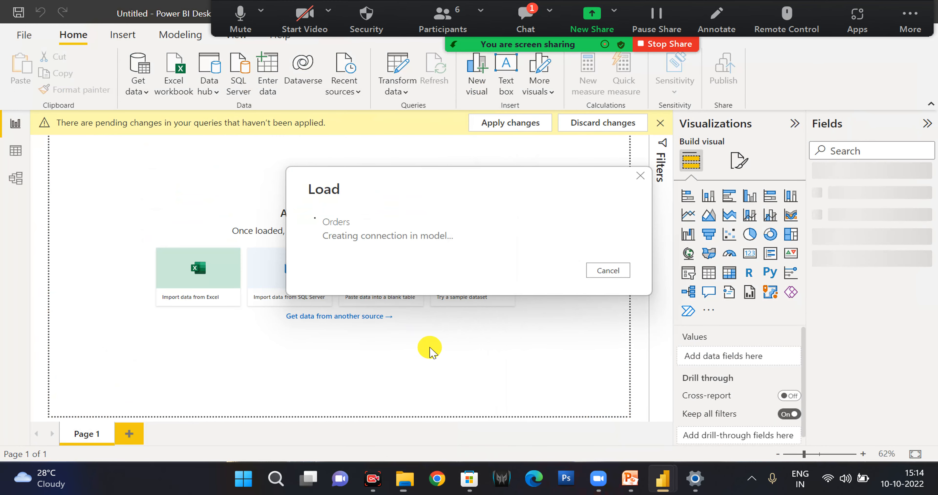
pyautogui.moveTo(308, 187); pyautogui.dragTo(408, 192)
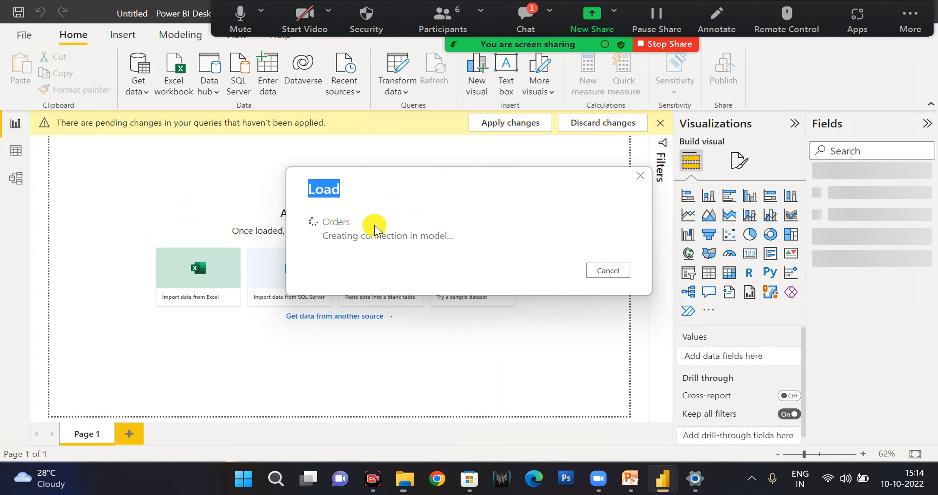
pyautogui.click(660, 481)
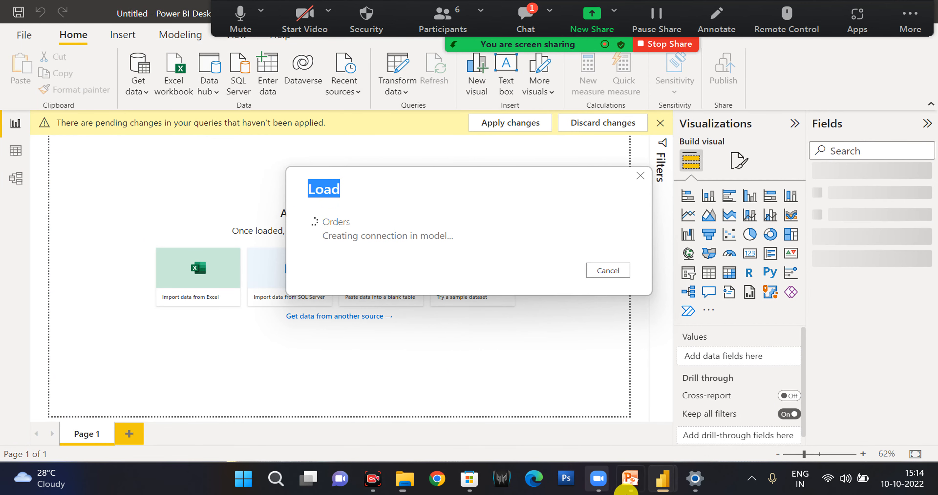
pyautogui.moveTo(408, 479)
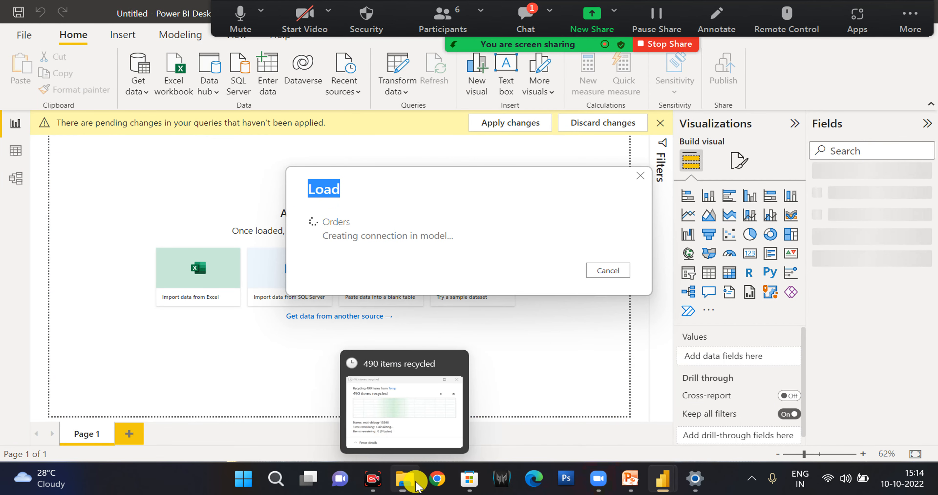
pyautogui.click(404, 444)
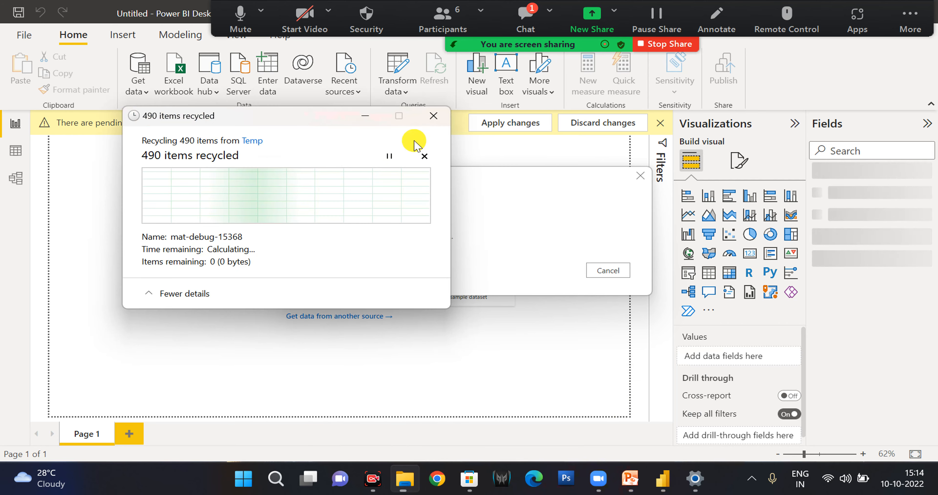
pyautogui.click(361, 117)
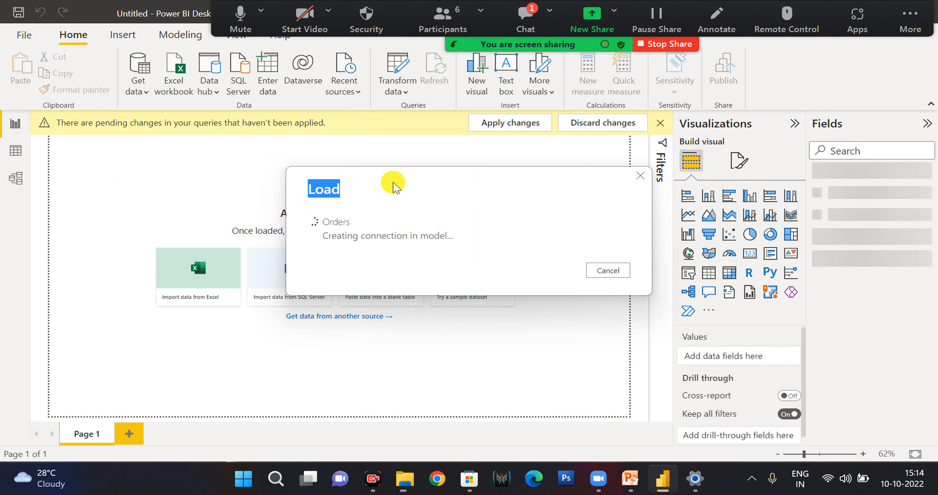
pyautogui.click(393, 184)
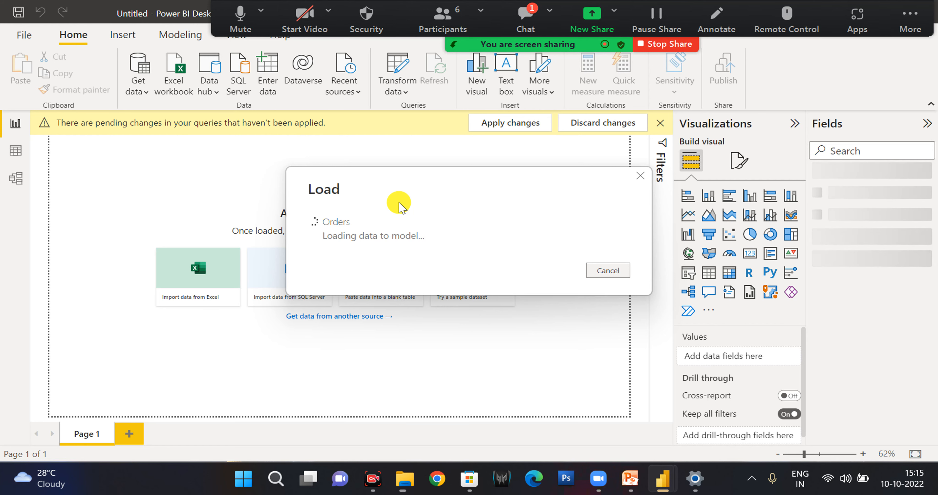
# Open Microsoft Word 2010 and write "Power BI ECO System" in the blank document.
pyautogui.press('super')
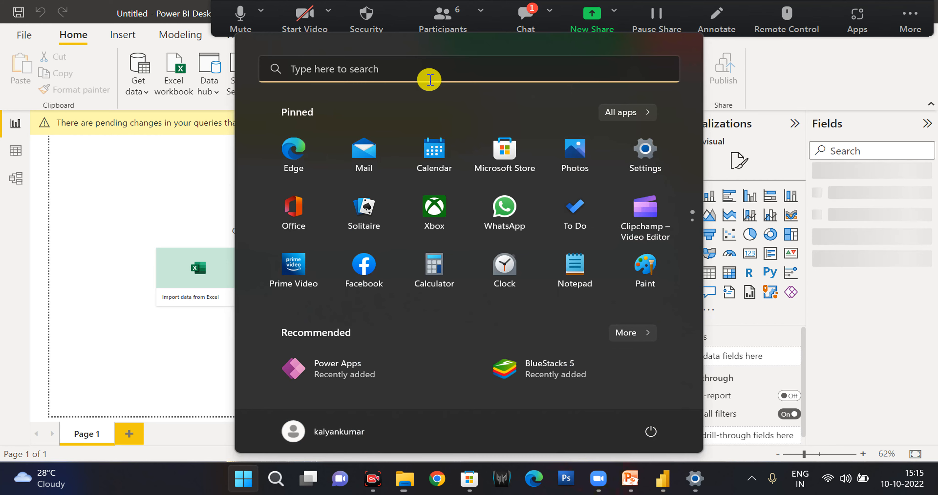
pyautogui.click(424, 77)
pyautogui.write('wor')
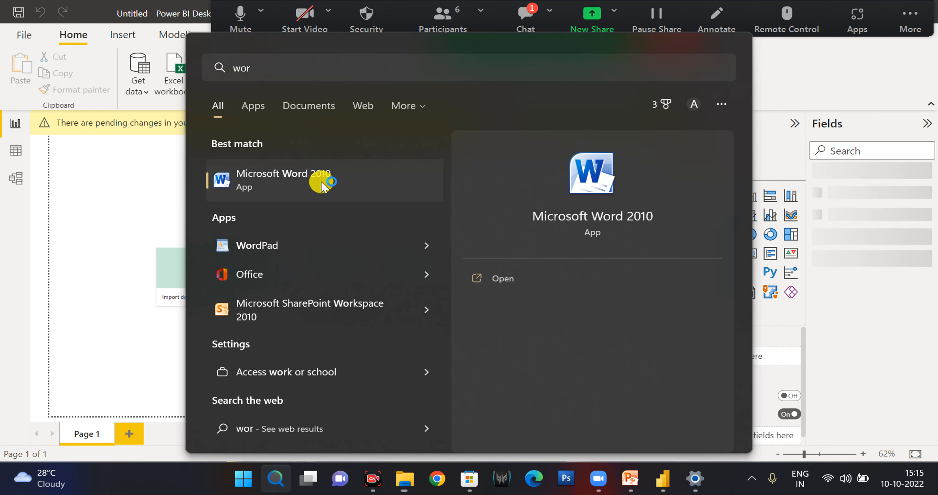
pyautogui.click(321, 185)
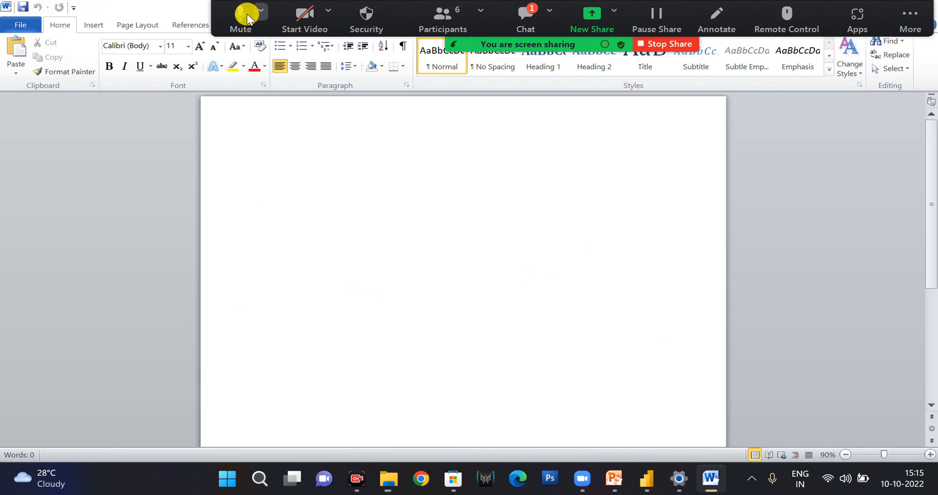
pyautogui.click(257, 11)
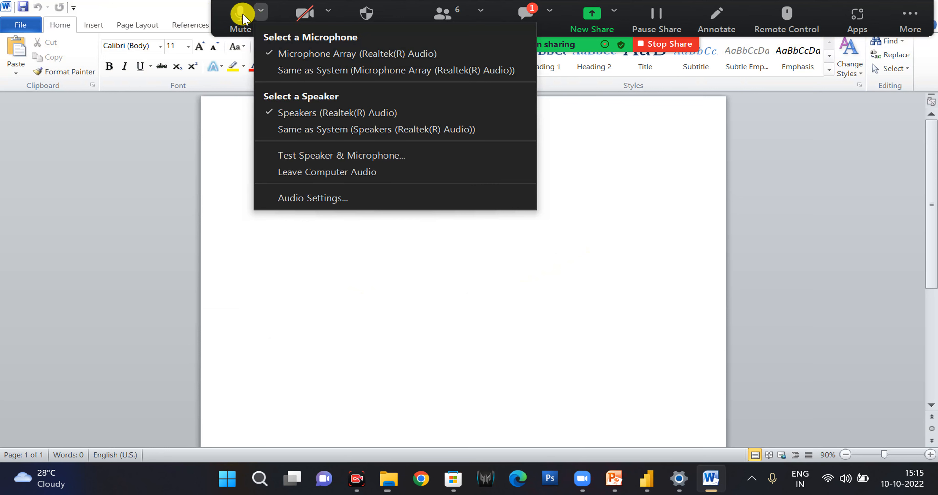
pyautogui.click(502, 275)
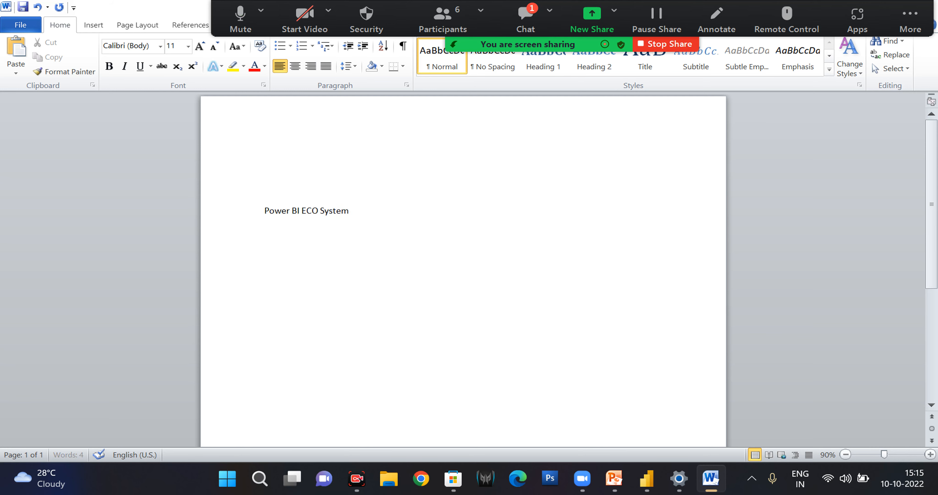
# Find the Paint app through the Windows search and launch it.
pyautogui.press('super')
pyautogui.write('pai')
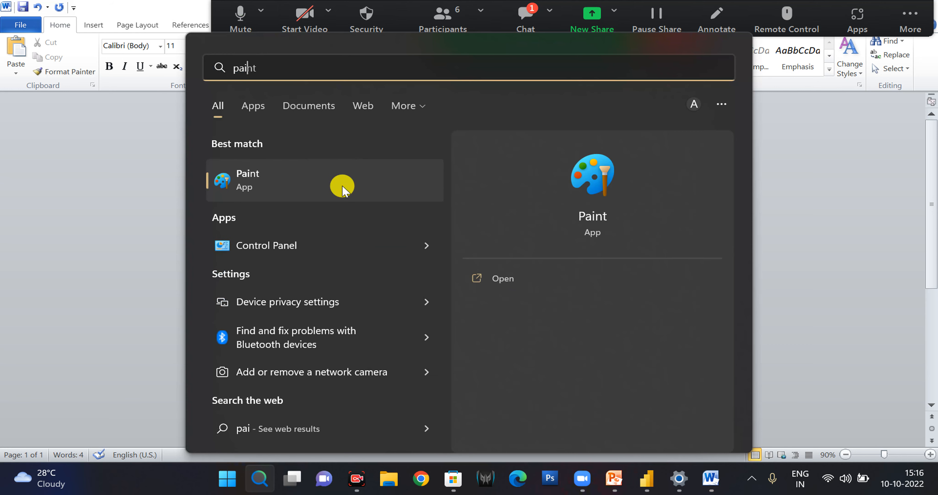
pyautogui.click(343, 187)
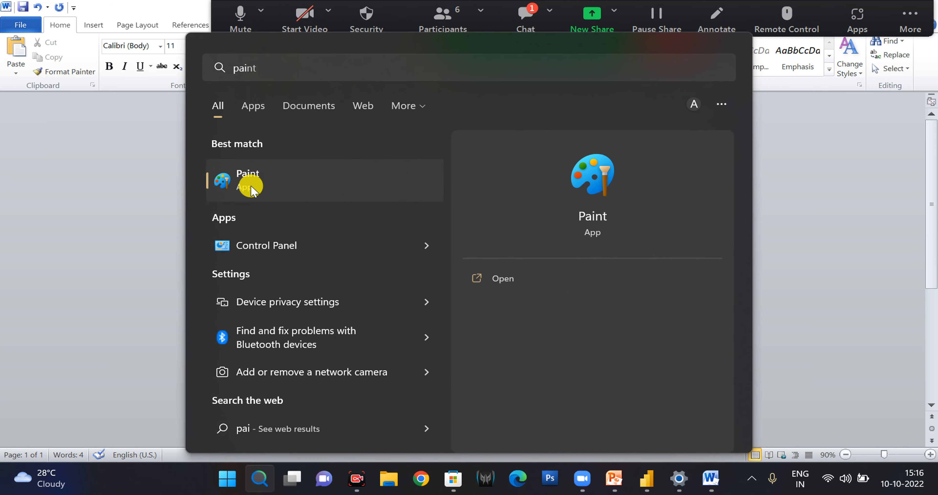
# Switch back to Power BI Desktop and expand the Orders table to list its fields.
pyautogui.click(647, 479)
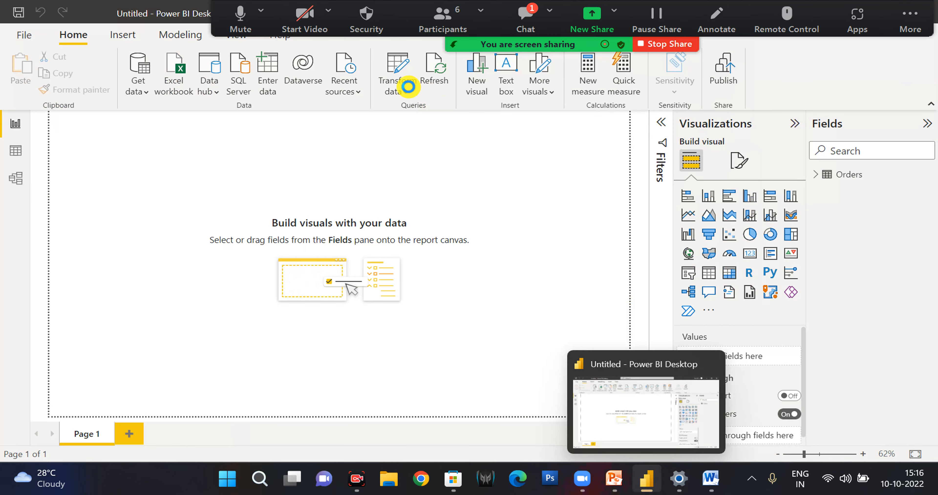
pyautogui.click(816, 177)
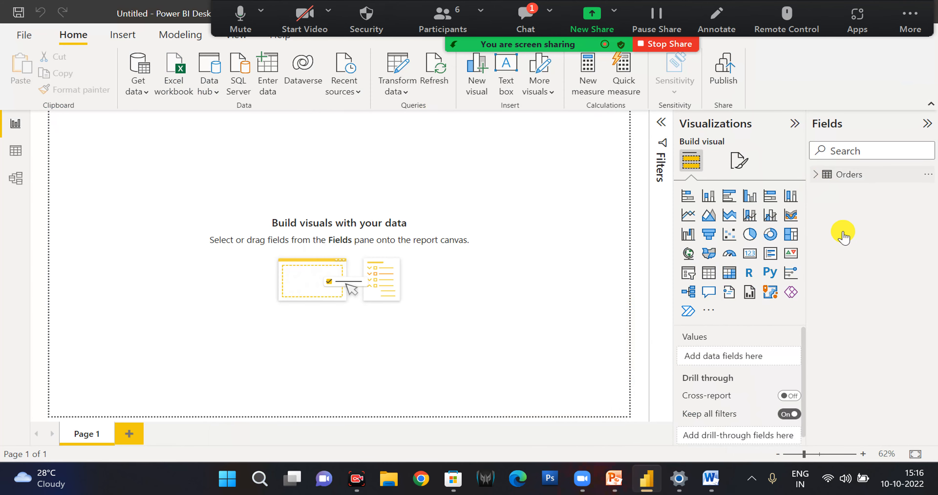
pyautogui.press('super+d')
pyautogui.click(621, 480)
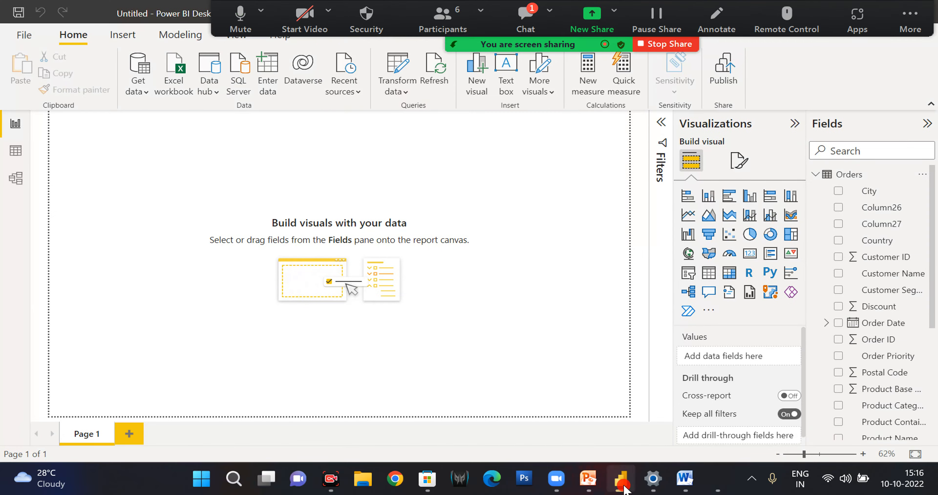
pyautogui.click(621, 479)
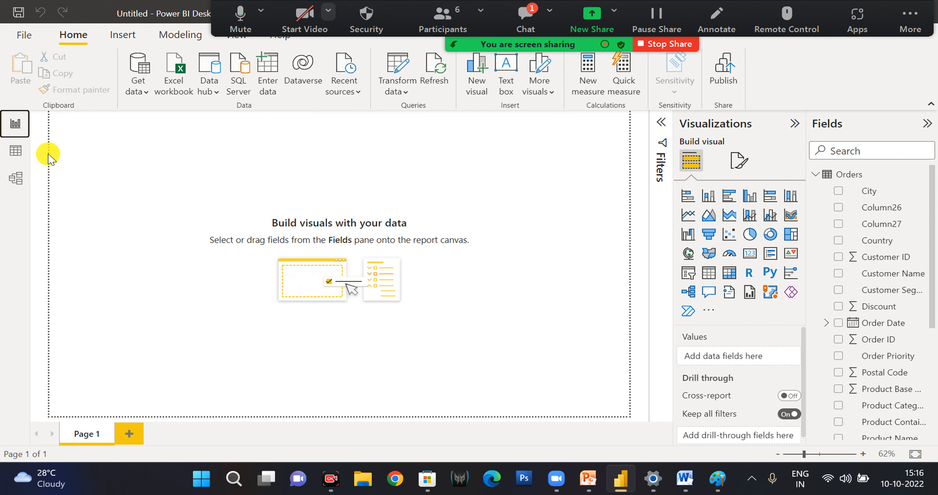
# Examine the Orders table in Data view and Model view, and return to Report view.
pyautogui.click(16, 151)
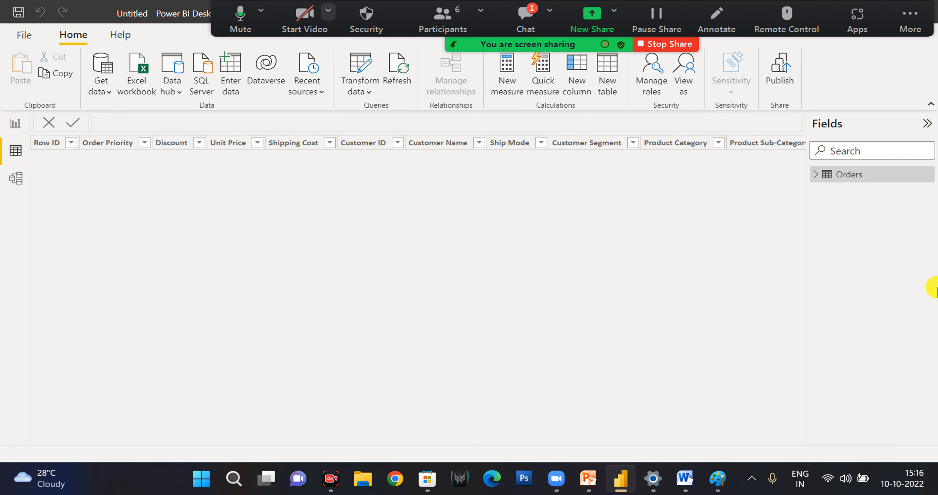
pyautogui.click(828, 179)
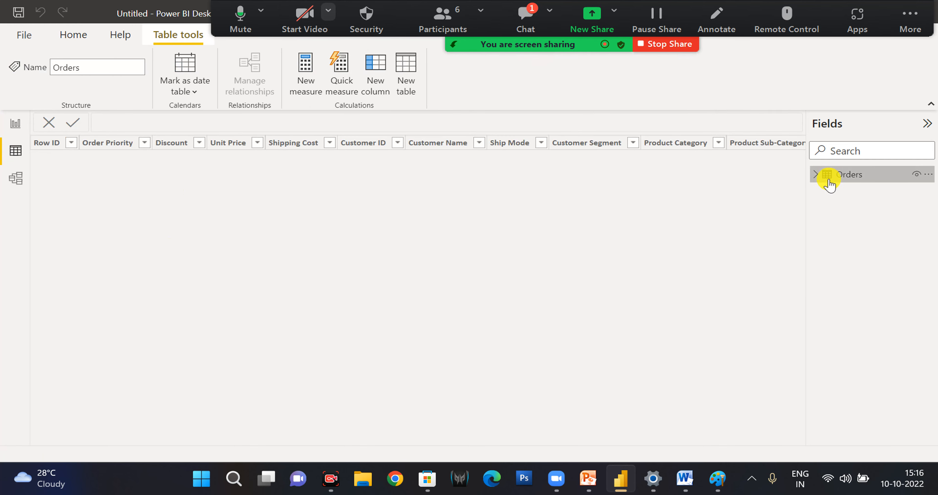
pyautogui.click(814, 176)
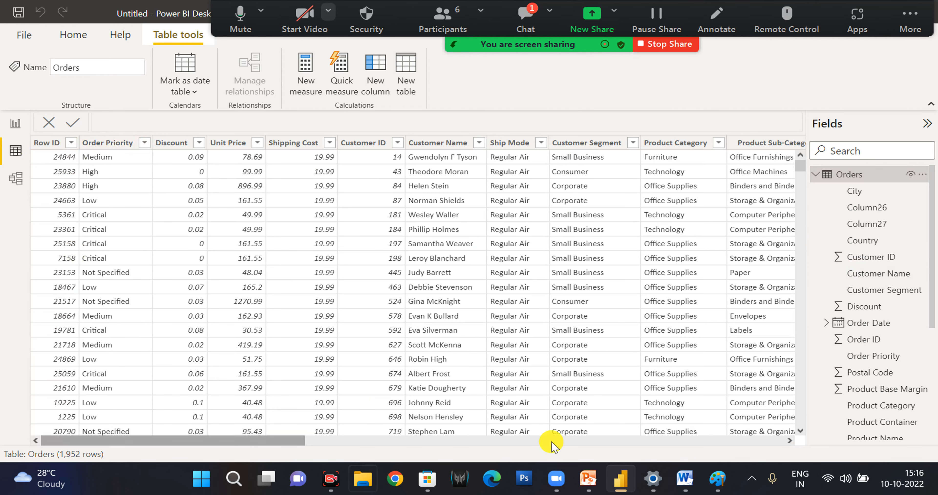
pyautogui.click(17, 182)
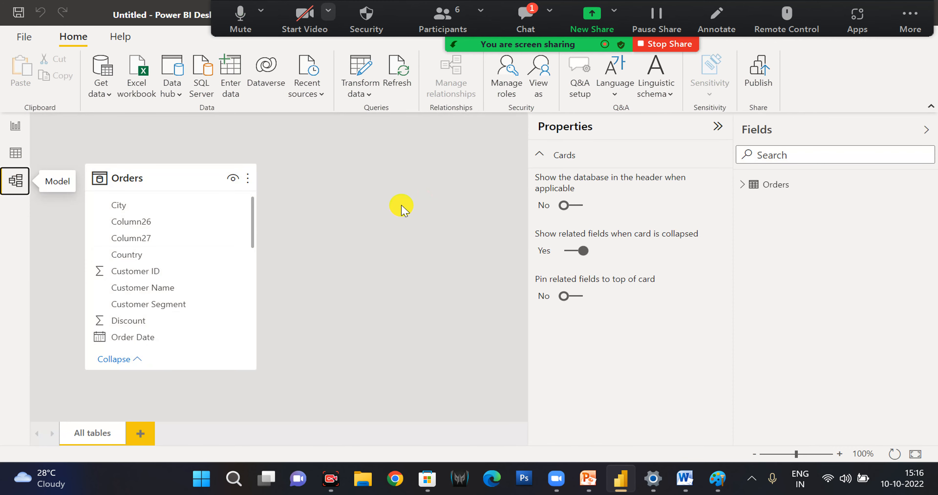
pyautogui.click(16, 128)
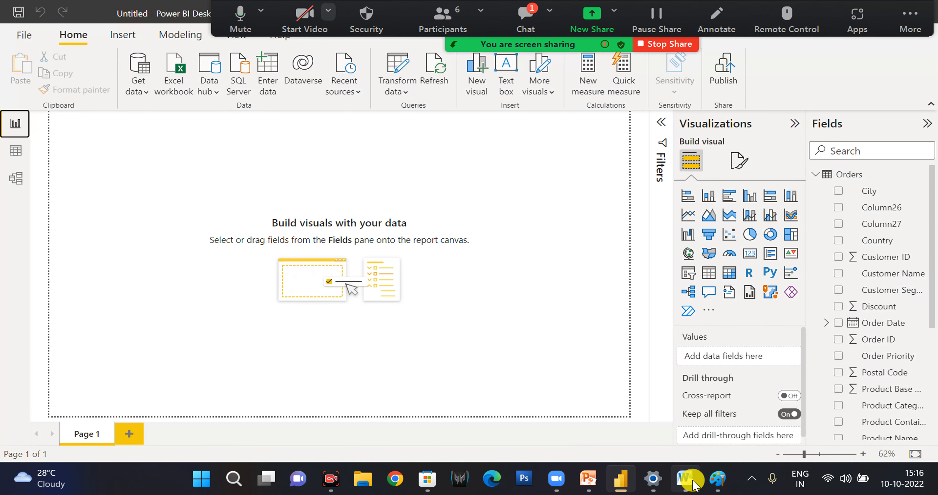
# Switch to the first of the two open untitled Paint windows.
pyautogui.moveTo(721, 475)
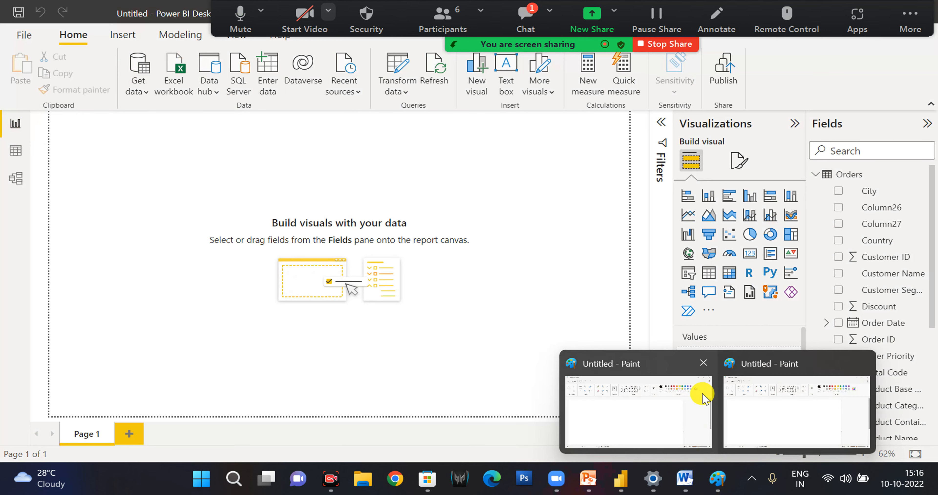
pyautogui.click(702, 413)
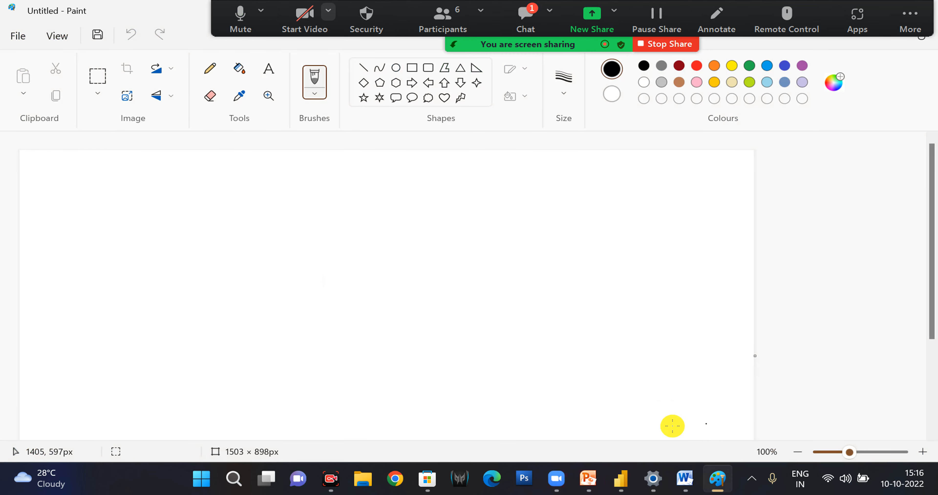
# Draw a rectangle about 488 × 86 px near the canvas's upper edge as a frame for the title.
pyautogui.click(412, 67)
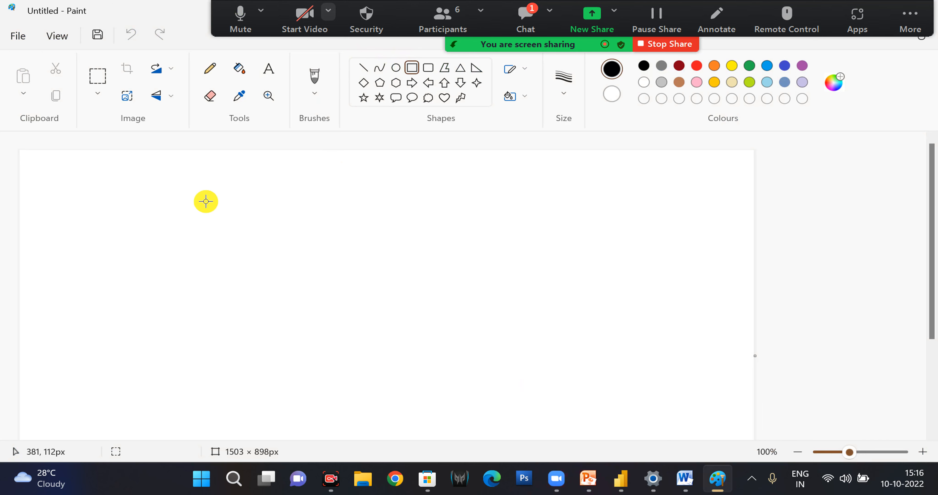
pyautogui.moveTo(213, 182); pyautogui.dragTo(451, 221)
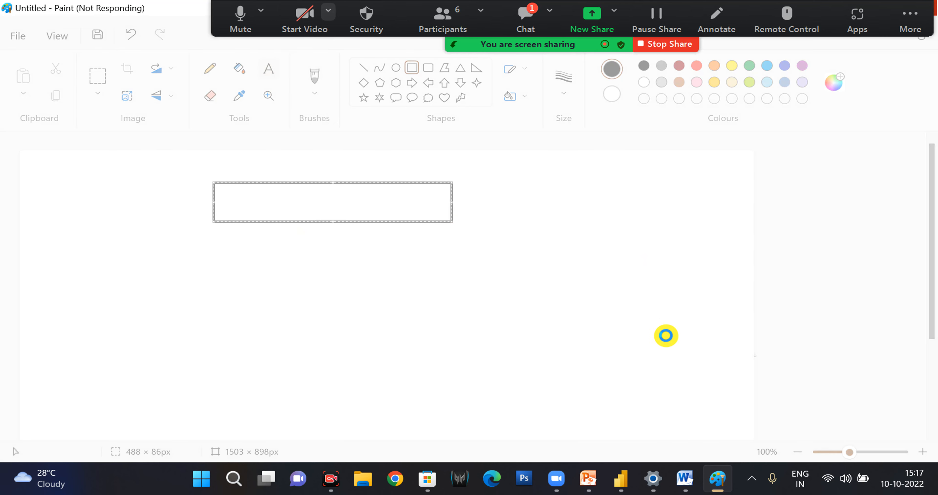
pyautogui.click(251, 205)
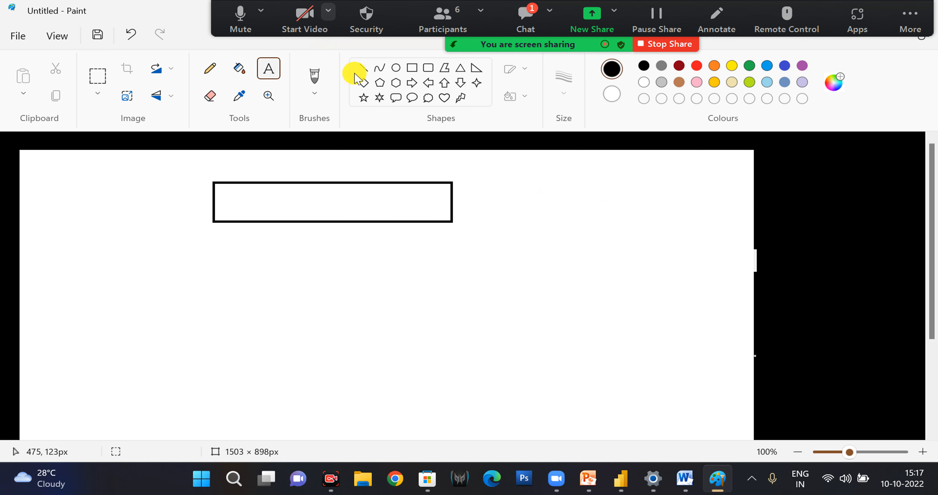
# Add the title text "Power BI Eco System" near the canvas's upper edge and shift it slightly up and left.
pyautogui.click(280, 210)
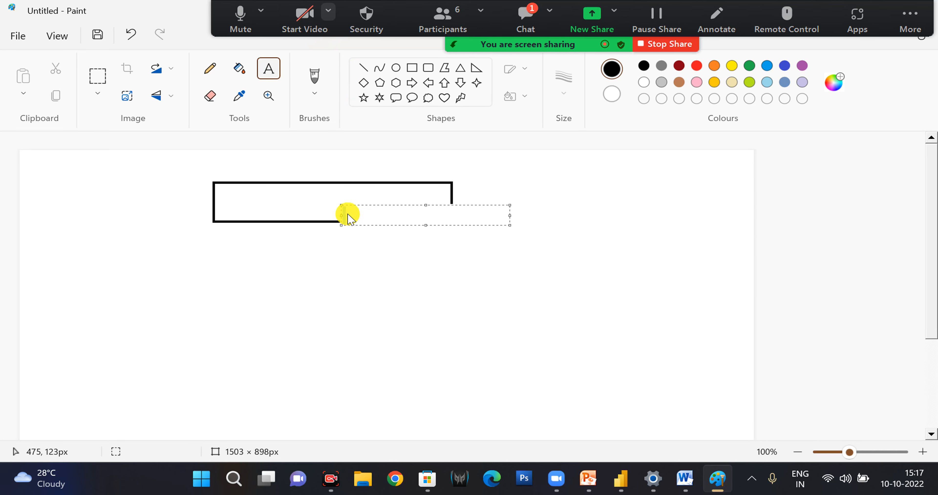
pyautogui.write('Power ')
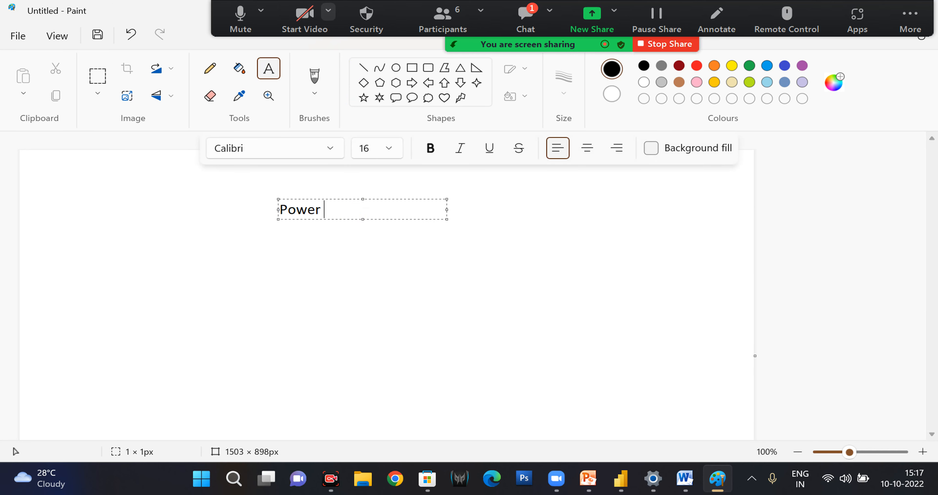
pyautogui.write('BI Eco S')
pyautogui.write('ystem')
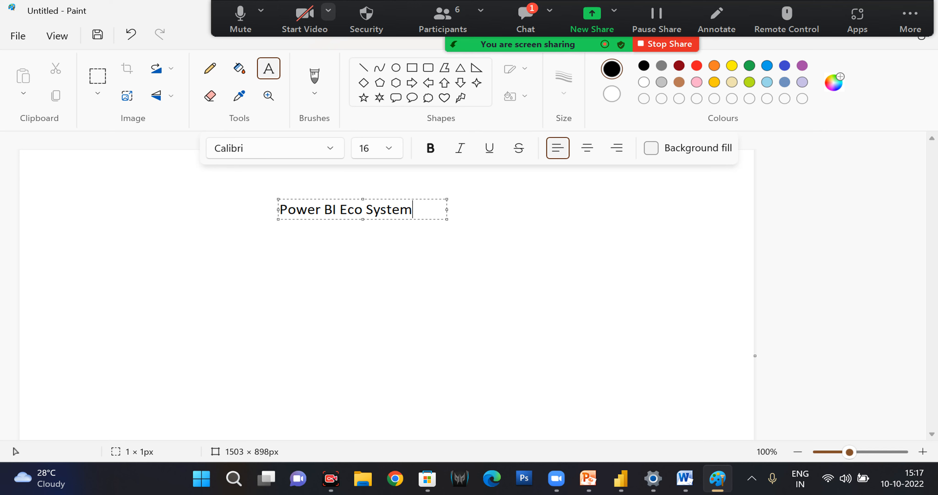
pyautogui.moveTo(354, 199); pyautogui.dragTo(306, 178)
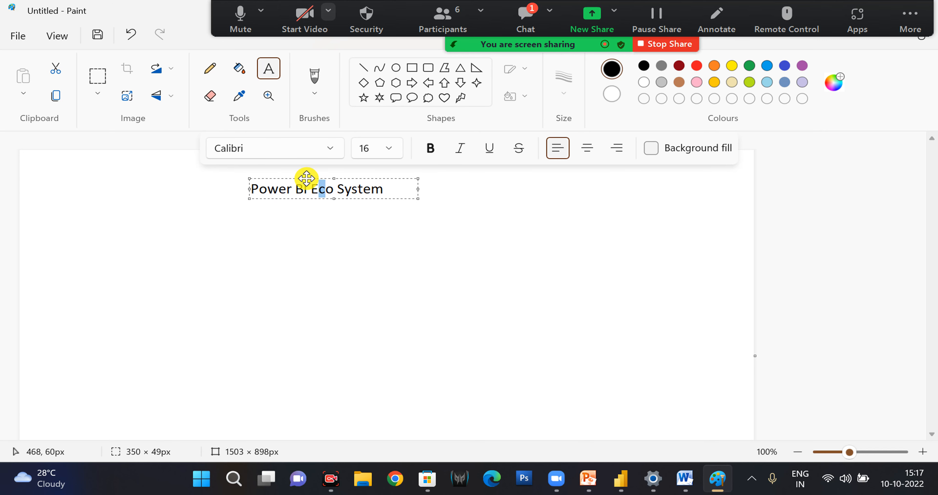
pyautogui.click(379, 181)
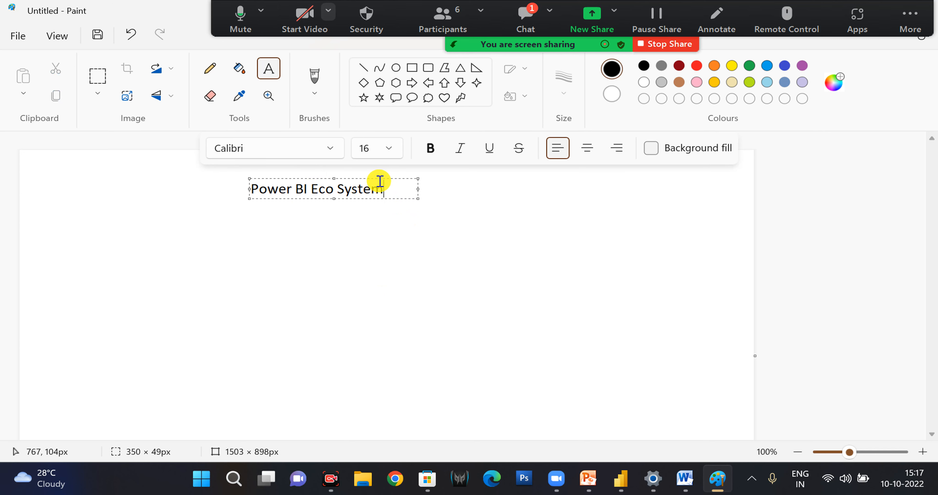
# Add the text "Power Bi Desktop" below the title and move it close to the canvas's left edge.
pyautogui.click(268, 70)
pyautogui.click(87, 276)
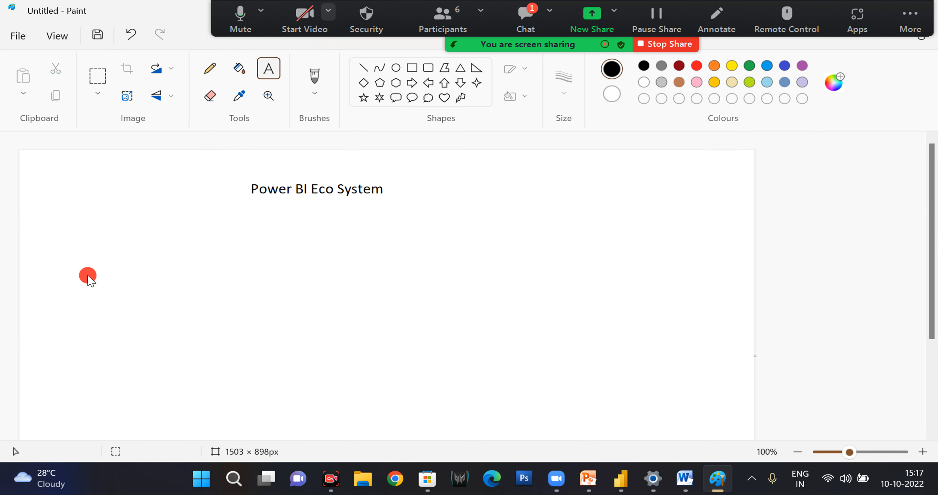
pyautogui.click(89, 291)
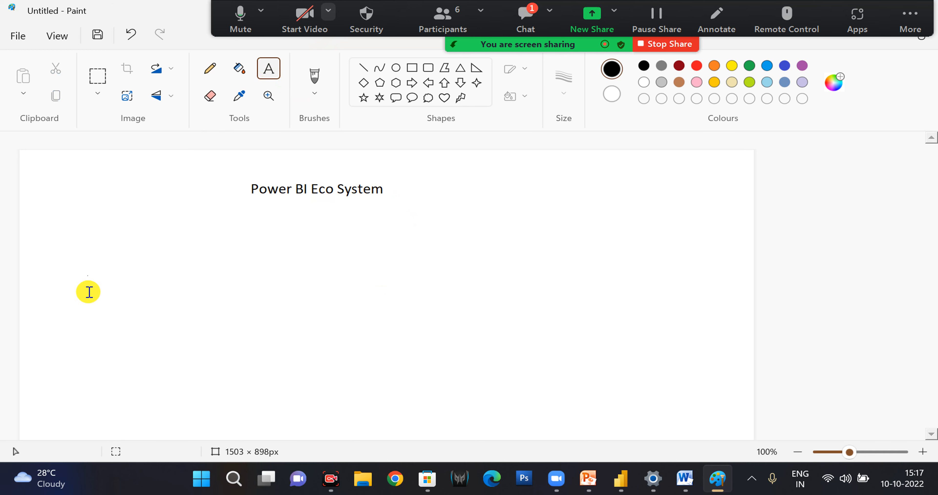
pyautogui.write('Power Bi De')
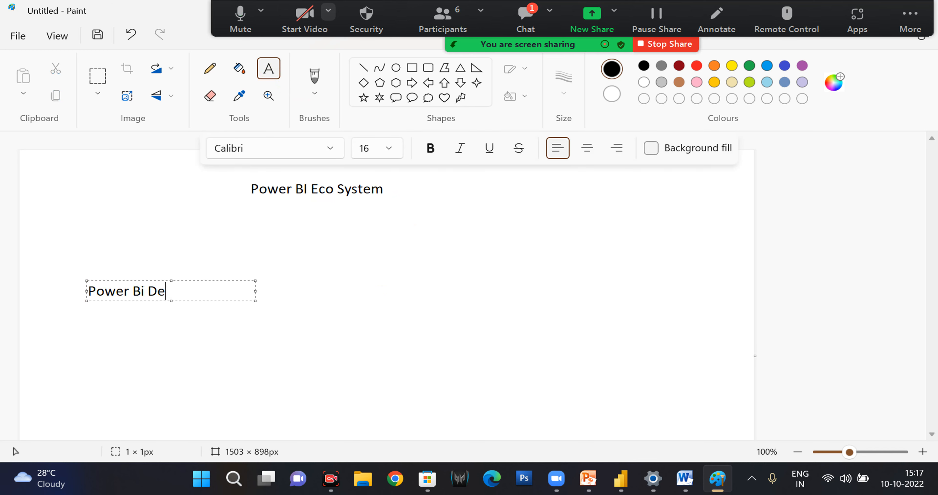
pyautogui.write('sktop')
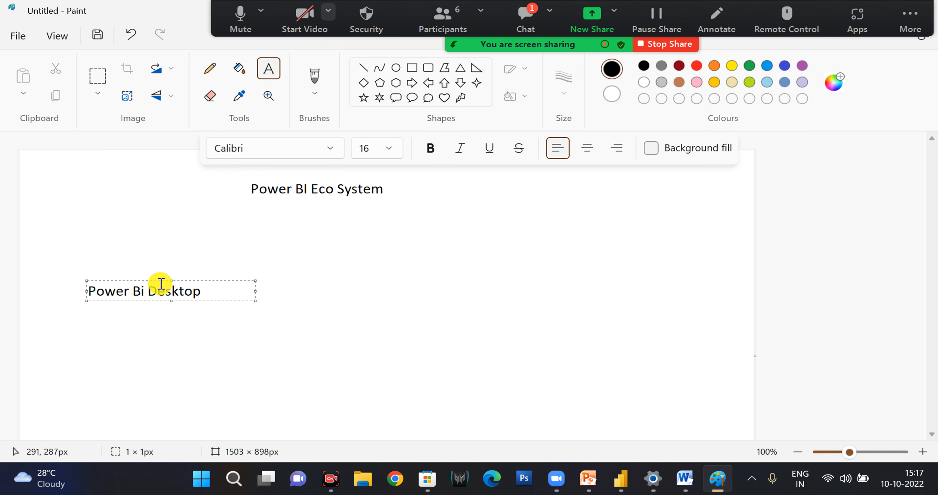
pyautogui.moveTo(157, 280); pyautogui.dragTo(72, 277)
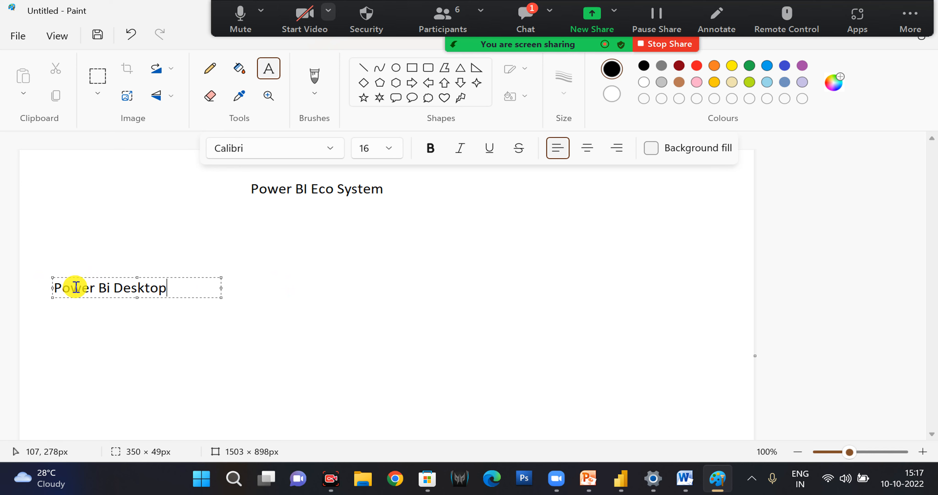
pyautogui.moveTo(78, 275)
pyautogui.mouseDown()
pyautogui.moveTo(110, 285)
pyautogui.moveTo(72, 274)
pyautogui.mouseUp()
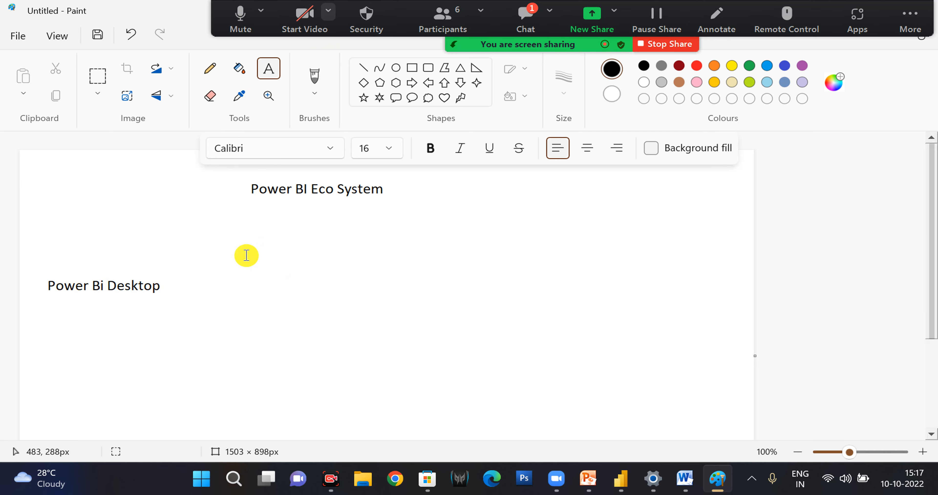
# Add the text "Power BI Service" to the right of the Power Bi Desktop label.
pyautogui.click(232, 286)
pyautogui.click(220, 288)
pyautogui.click(220, 287)
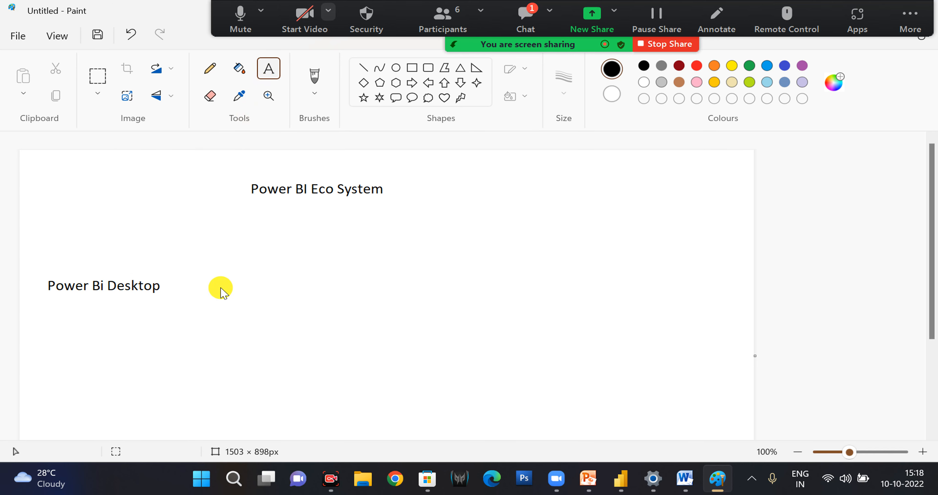
pyautogui.click(220, 287)
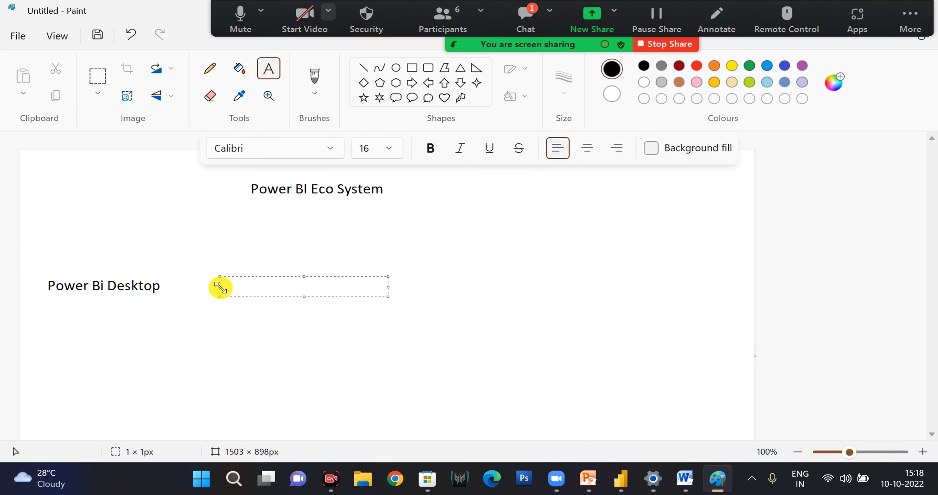
pyautogui.write('Power BI Service')
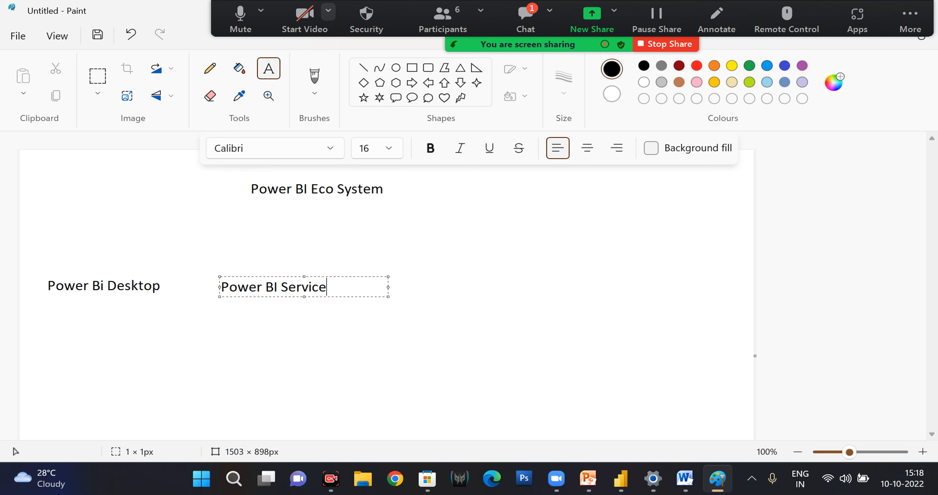
pyautogui.click(466, 288)
# Add the text "Power BI Mobile" and move it close to the right of the Power BI Service label.
pyautogui.click(274, 68)
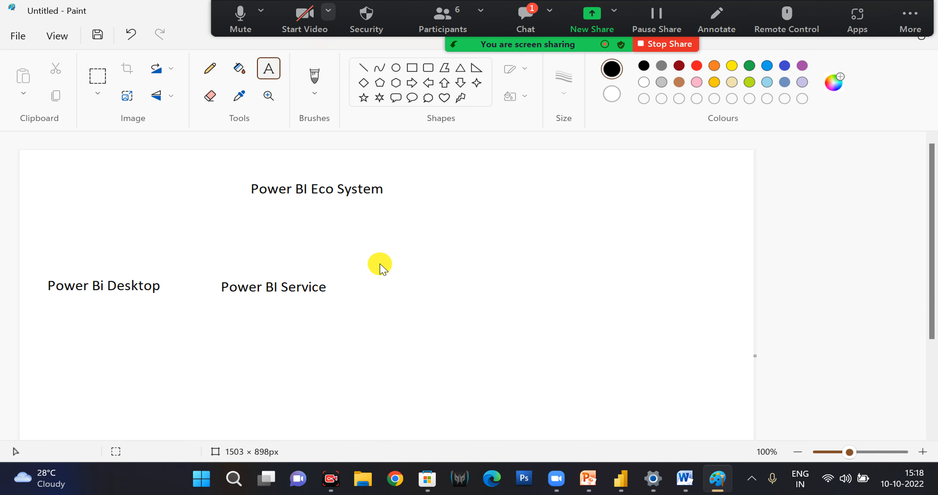
pyautogui.click(394, 291)
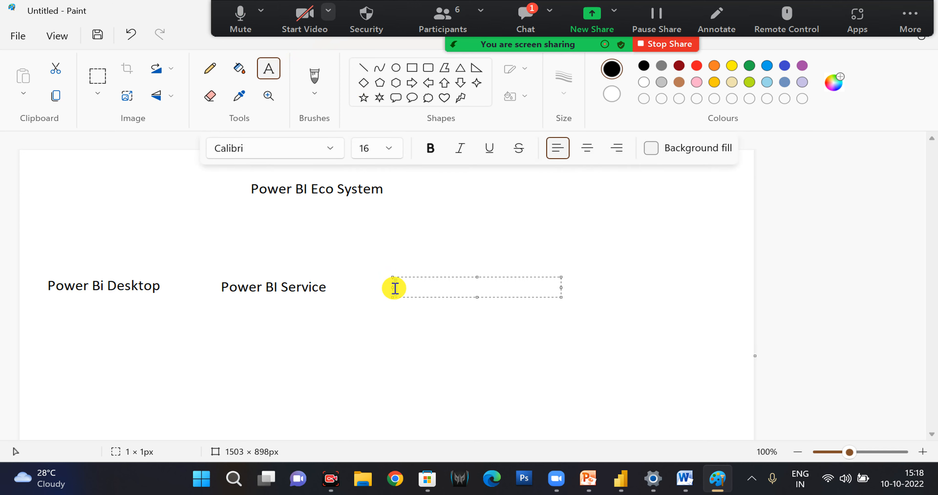
pyautogui.write('Pow')
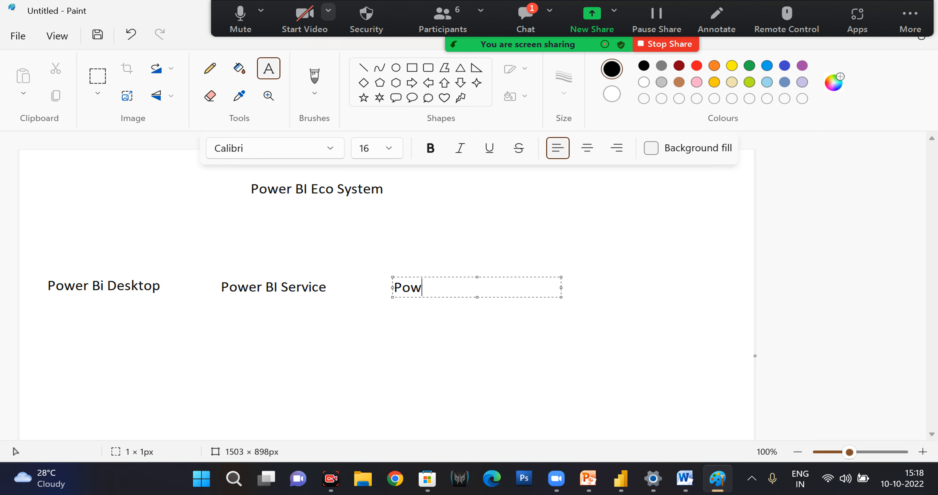
pyautogui.write('er BI Mobile')
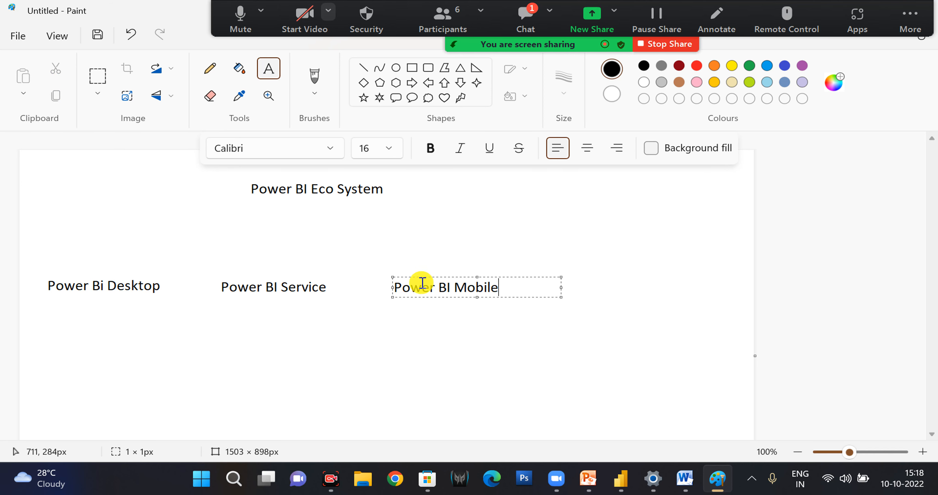
pyautogui.moveTo(425, 279); pyautogui.dragTo(377, 277)
pyautogui.click(548, 274)
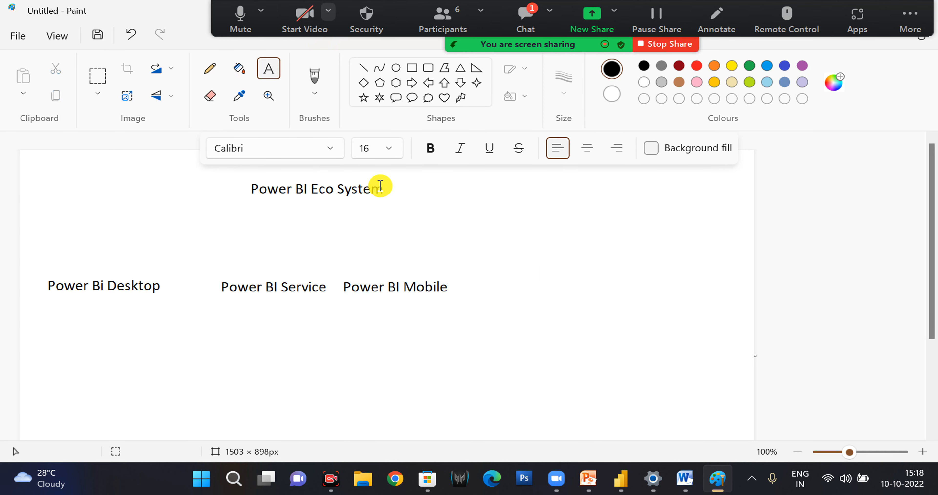
# Add the text "Power BI Reporting Server" and align it directly to the right of the Power BI Mobile label.
pyautogui.click(477, 276)
pyautogui.write('P')
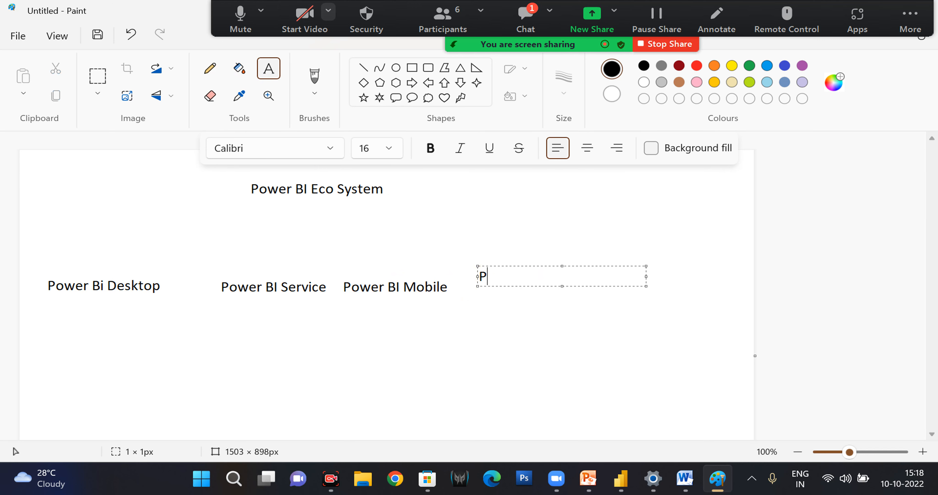
pyautogui.write('ower BI Reporting Server')
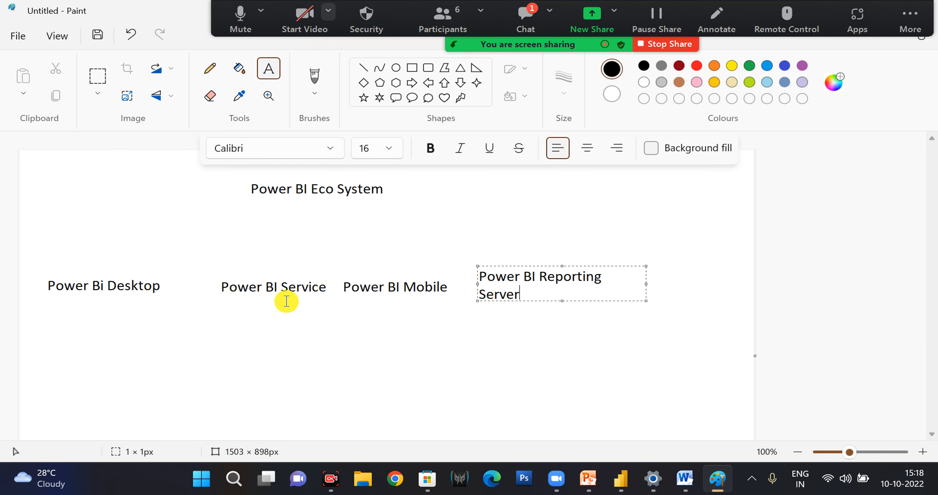
pyautogui.moveTo(512, 267); pyautogui.dragTo(491, 274)
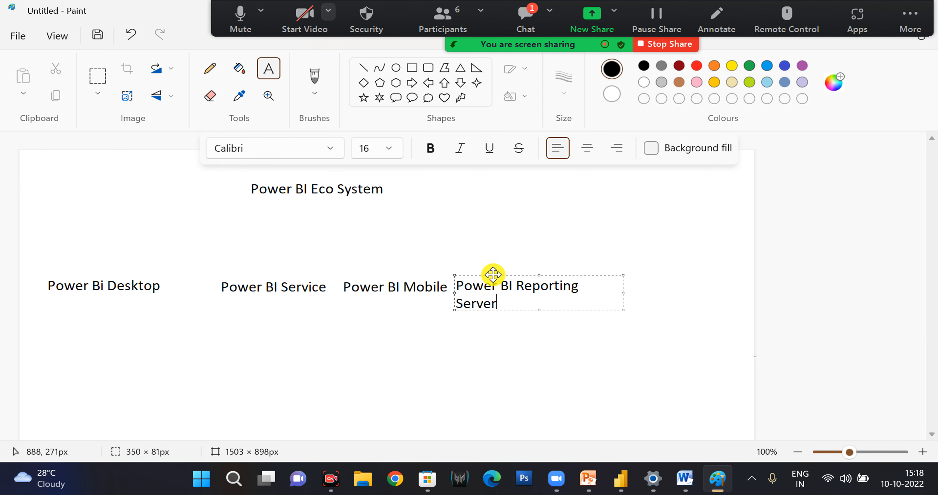
pyautogui.click(534, 371)
# Begin a fifth label with "Power" to the right of the Power BI Reporting Server label.
pyautogui.click(616, 277)
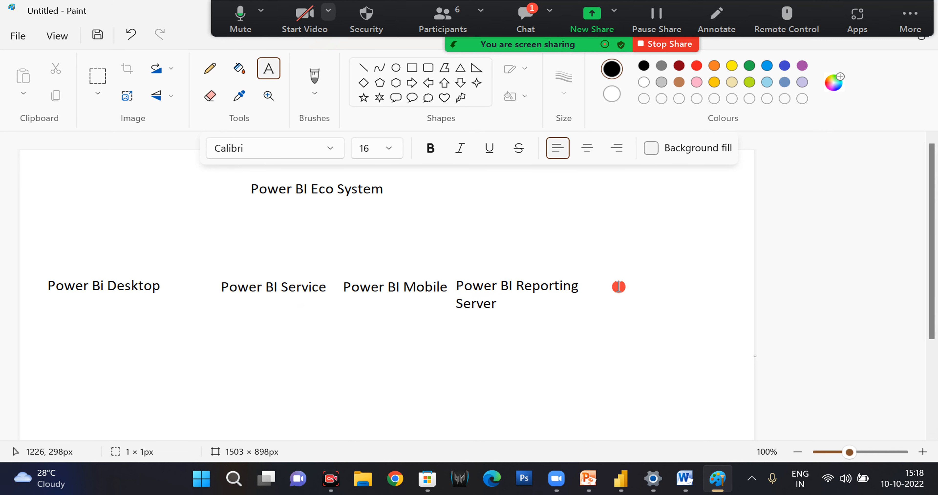
pyautogui.write('Power')
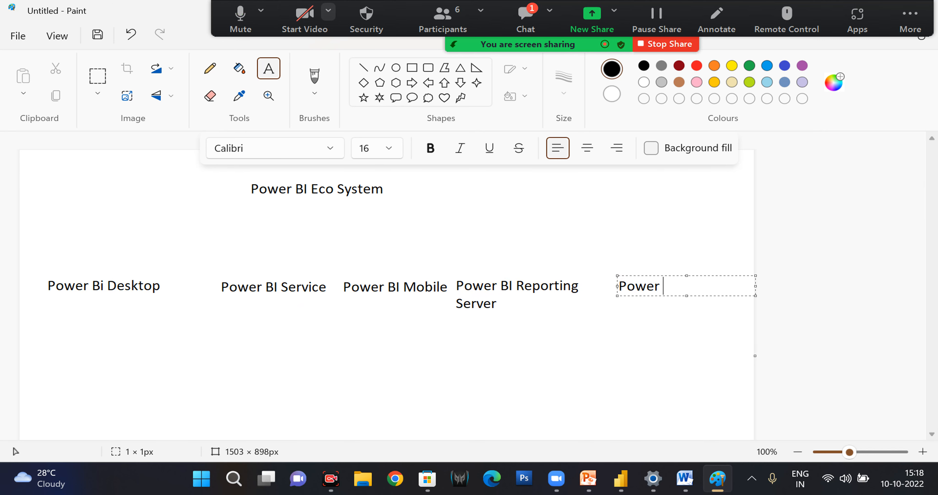
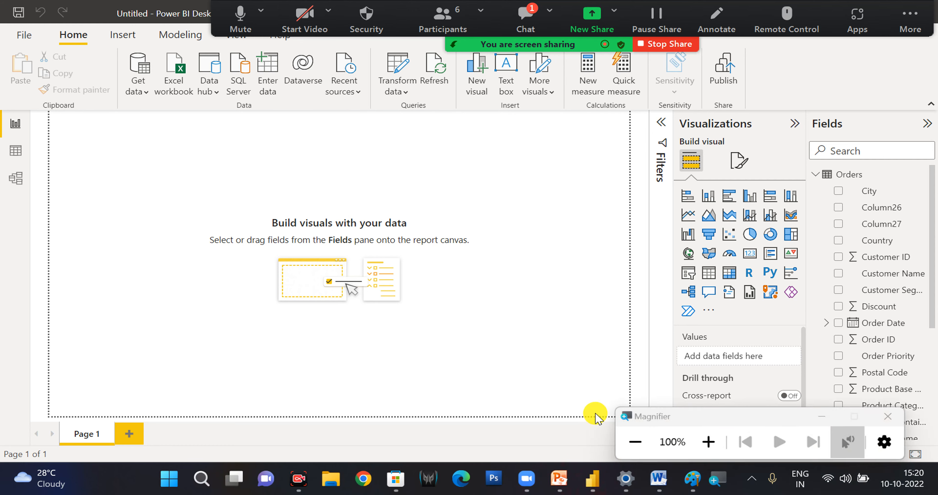
# Open the full Get Data connector list from the common data sources and put the Magnifier window away.
pyautogui.click(707, 443)
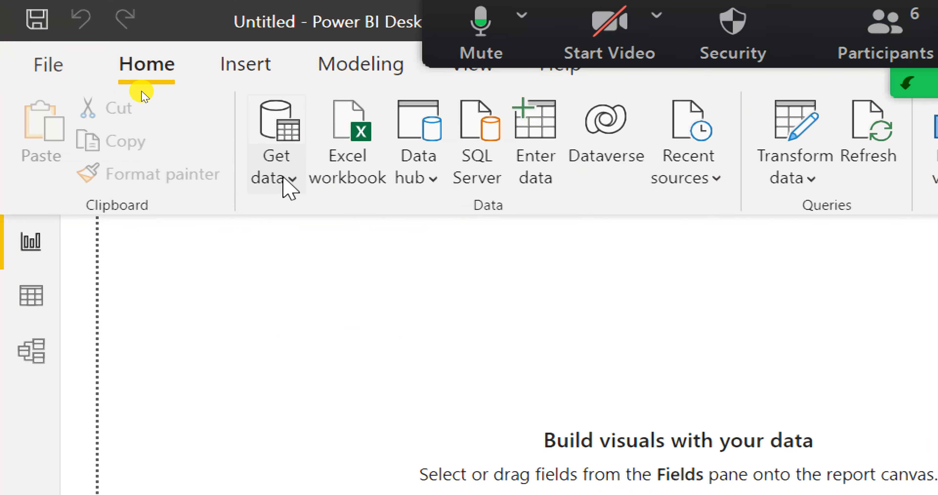
pyautogui.click(288, 187)
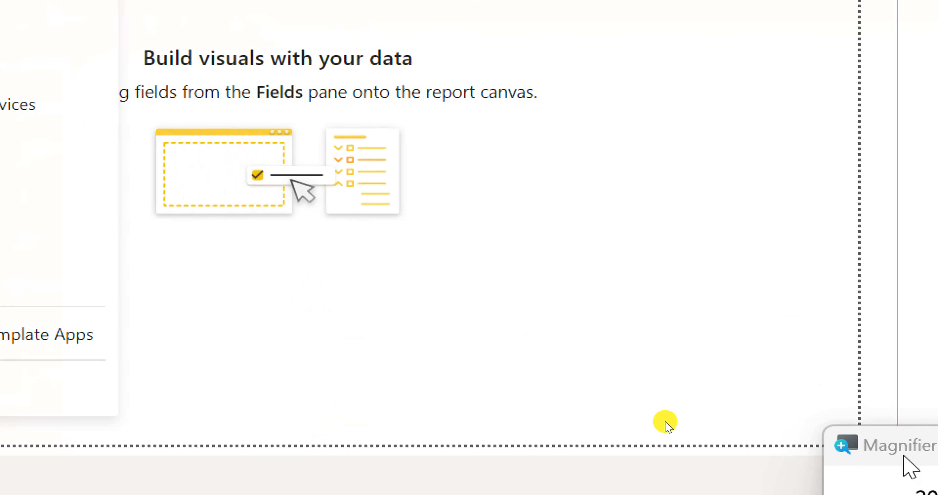
pyautogui.click(817, 469)
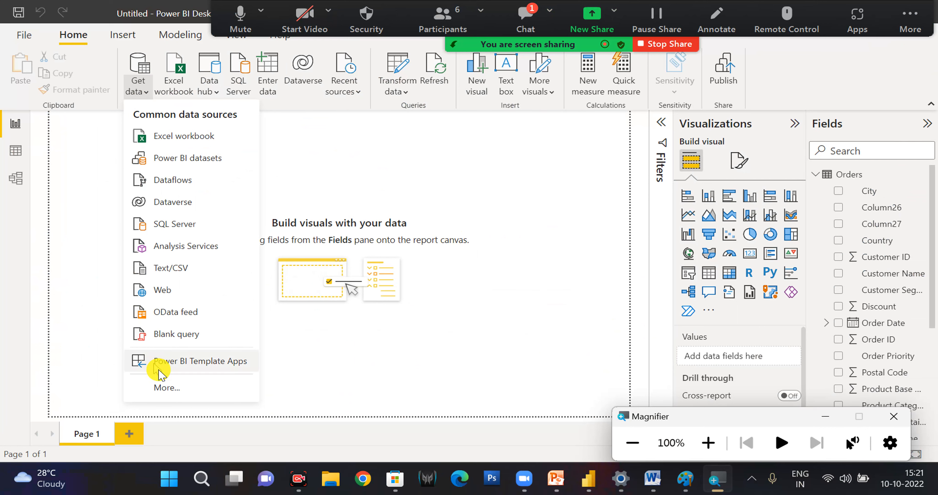
pyautogui.click(166, 387)
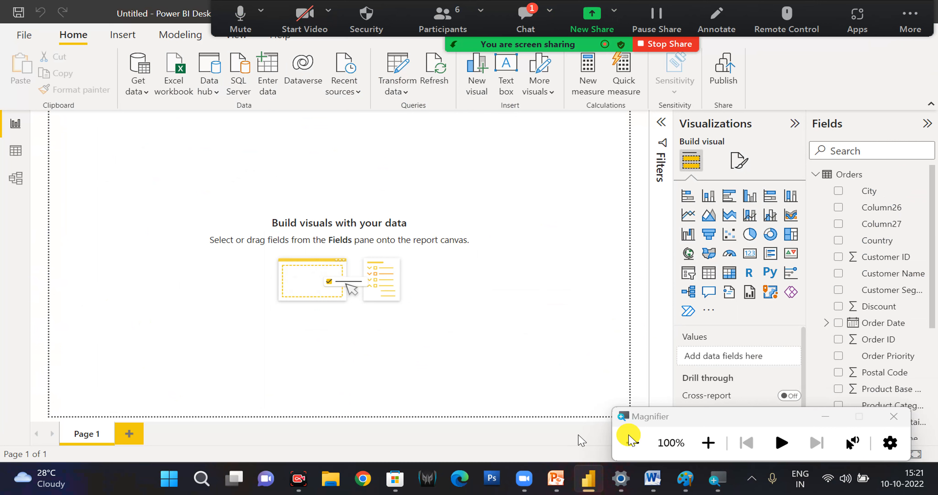
pyautogui.click(833, 423)
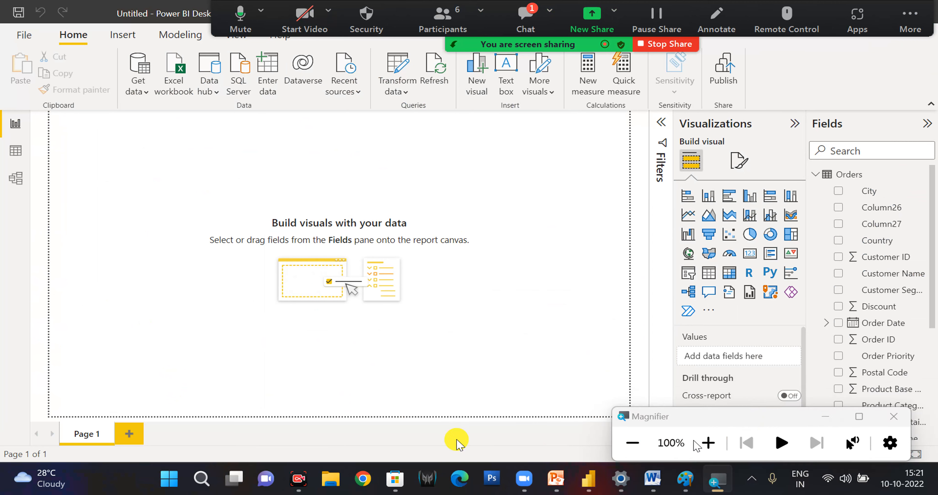
pyautogui.click(143, 91)
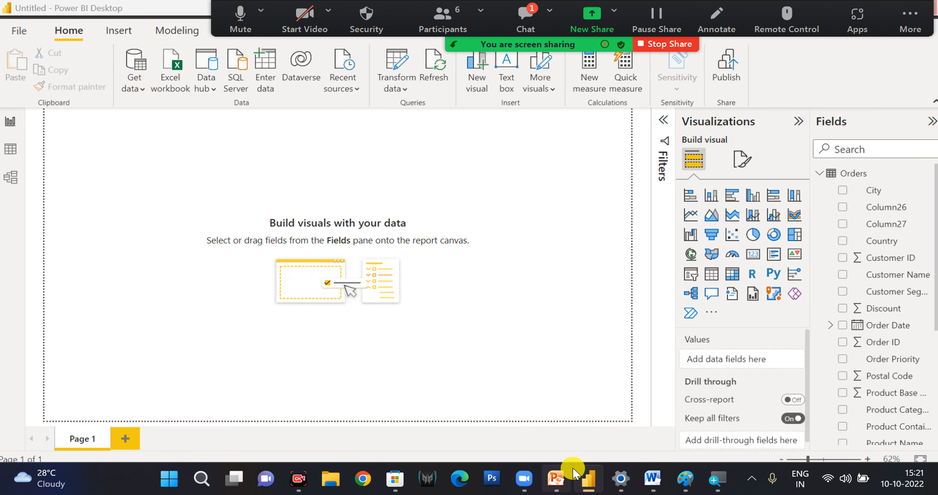
# Switch to the Microsoft Store, reduce its Power BI Desktop page to a smaller window and show the account options.
pyautogui.moveTo(588, 482)
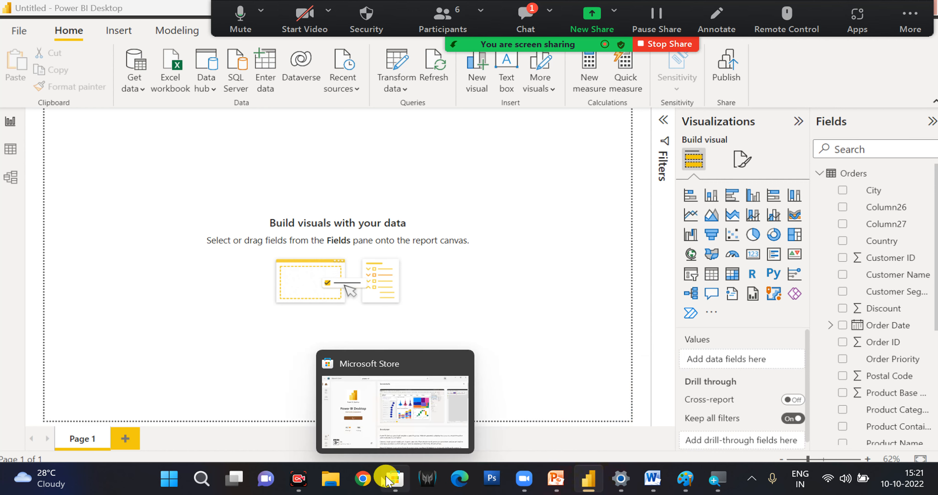
pyautogui.click(393, 474)
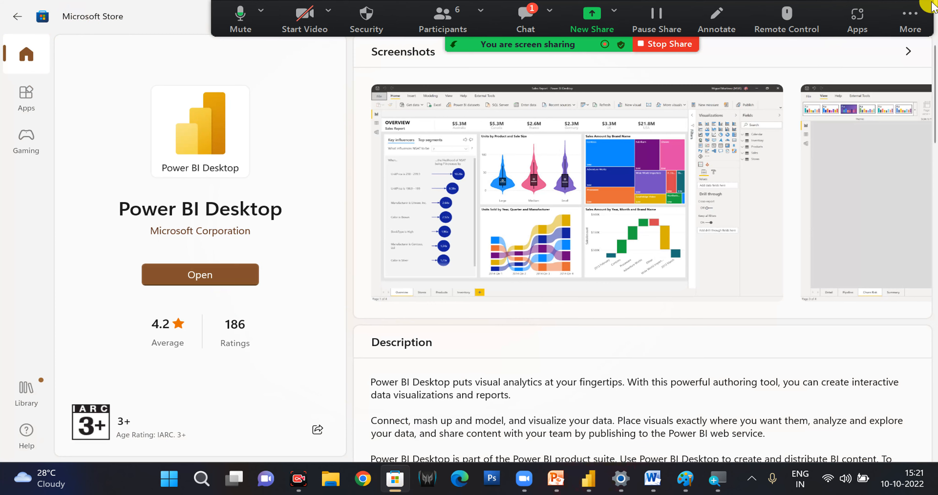
pyautogui.moveTo(109, 17); pyautogui.dragTo(105, 243)
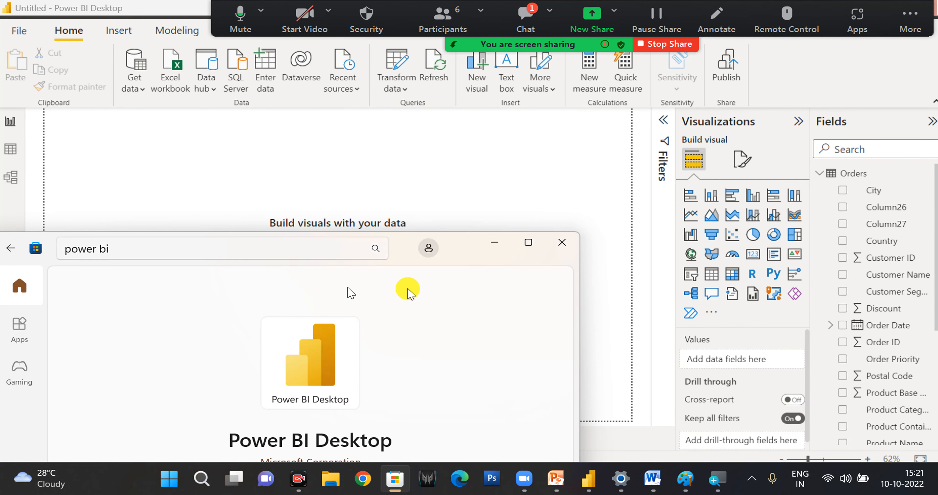
pyautogui.click(428, 251)
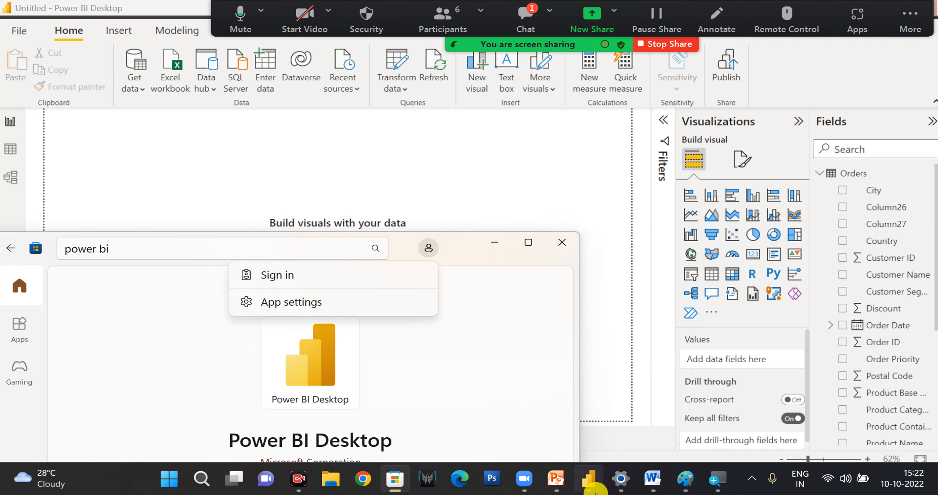
# Take the Paint window with the Power BI Eco System diagram out of full screen and minimize it.
pyautogui.click(591, 485)
pyautogui.click(592, 485)
pyautogui.click(591, 485)
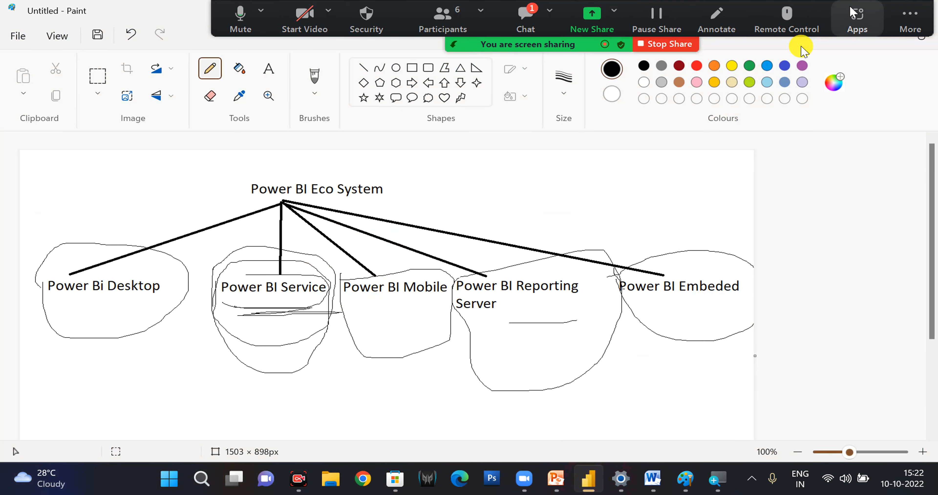
pyautogui.click(111, 14)
pyautogui.doubleClick(112, 14)
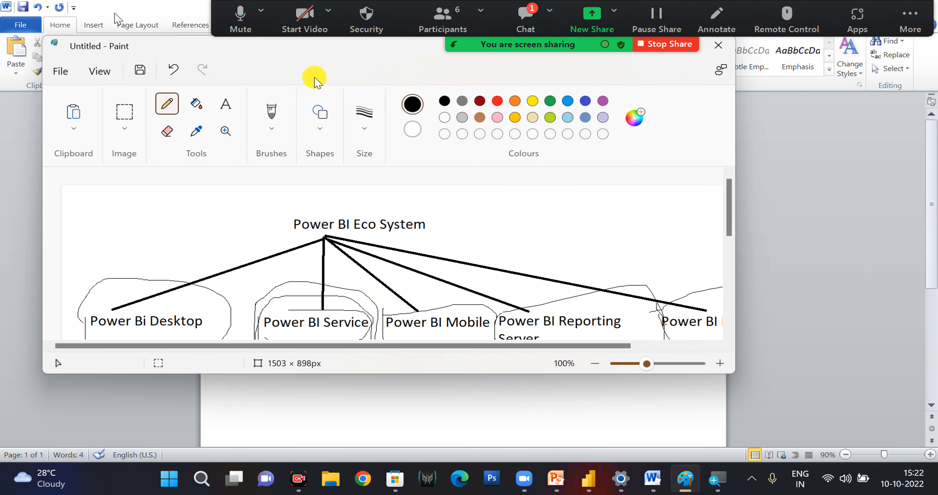
pyautogui.moveTo(142, 51); pyautogui.dragTo(131, 140)
pyautogui.click(679, 136)
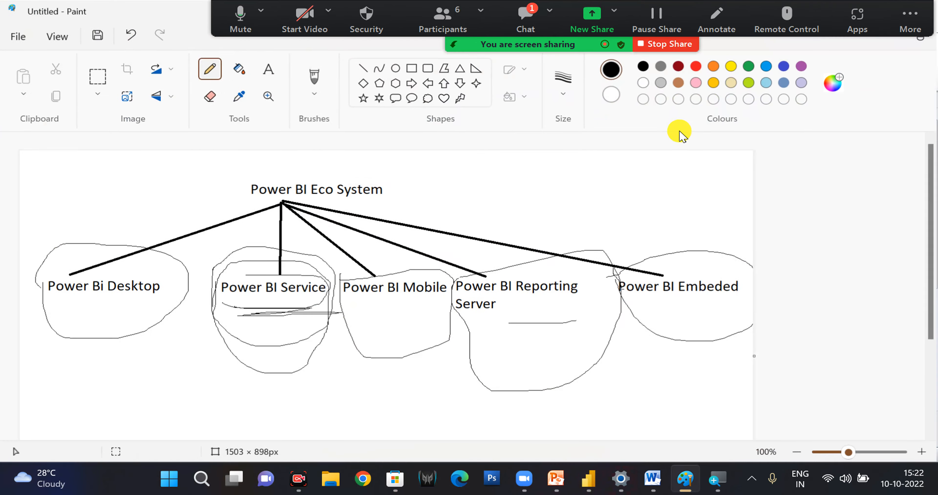
pyautogui.doubleClick(116, 14)
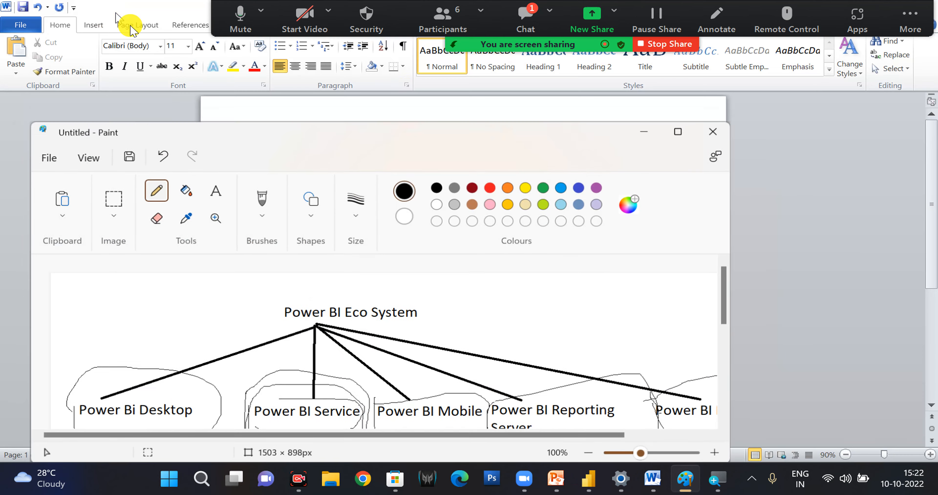
pyautogui.click(640, 138)
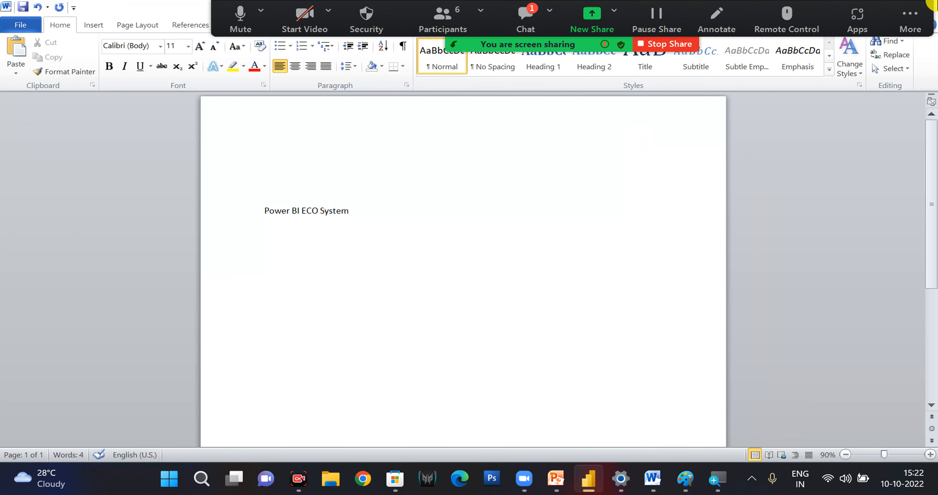
# Close the Word document containing "Power BI ECO System" without saving its changes.
pyautogui.doubleClick(124, 11)
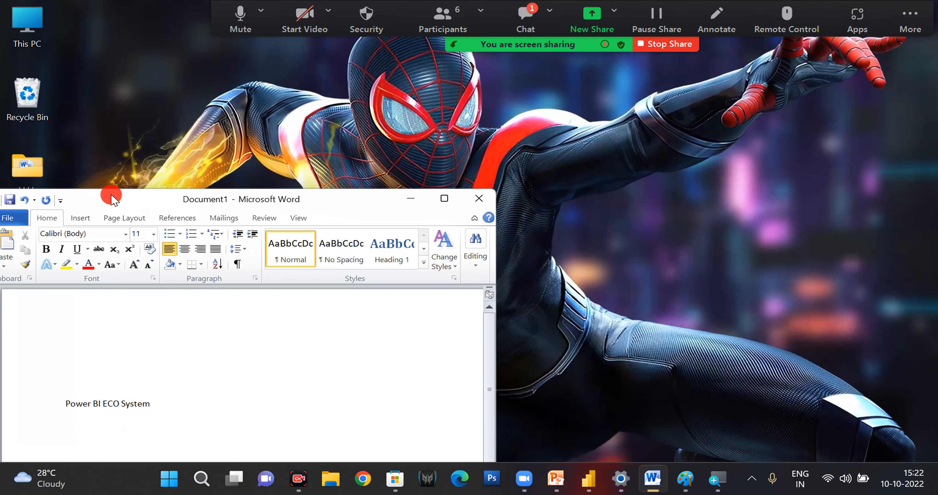
pyautogui.click(482, 199)
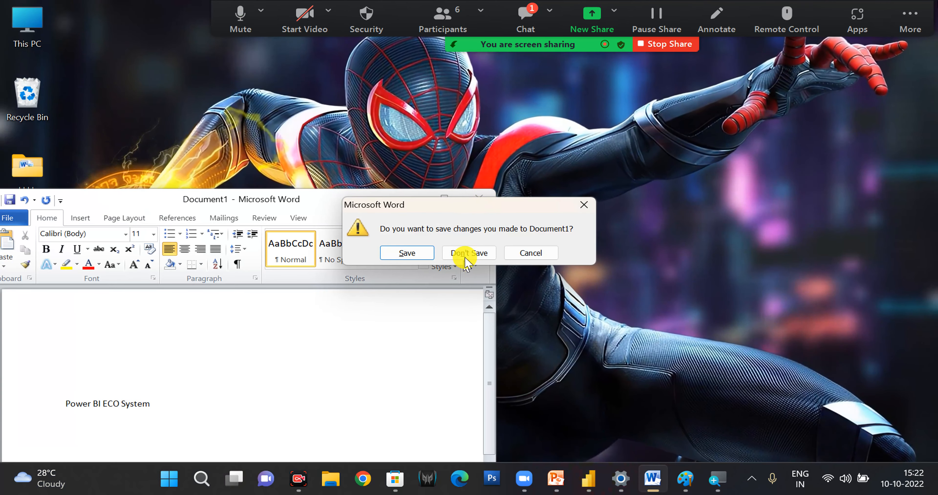
pyautogui.click(462, 254)
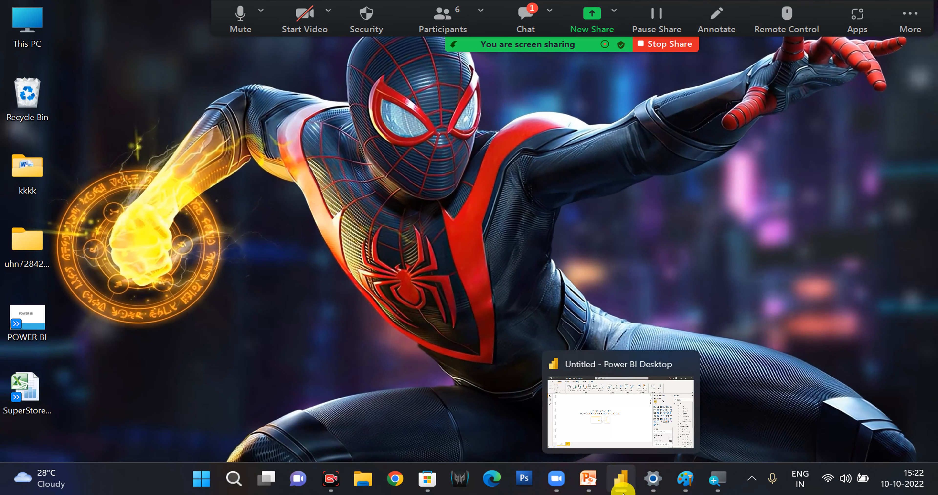
# Switch back to Power BI Desktop and list the File data sources in the Get Data dialog.
pyautogui.click(623, 479)
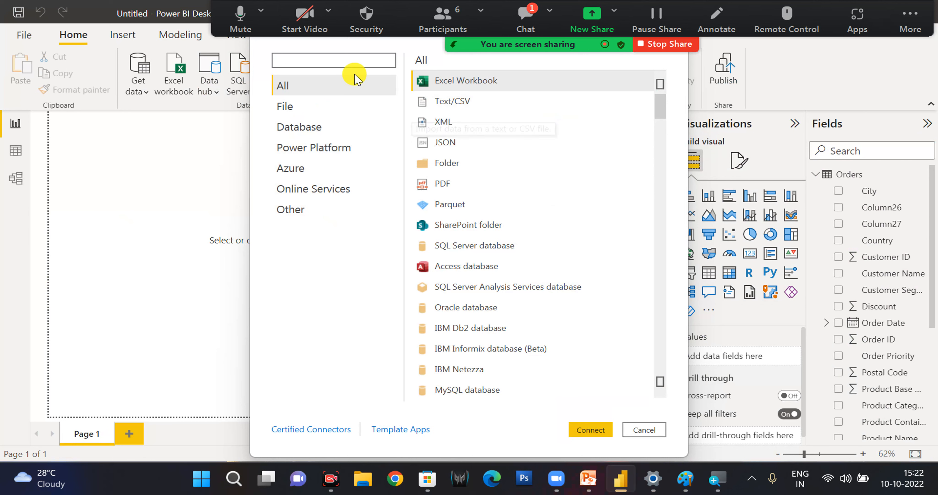
pyautogui.click(298, 118)
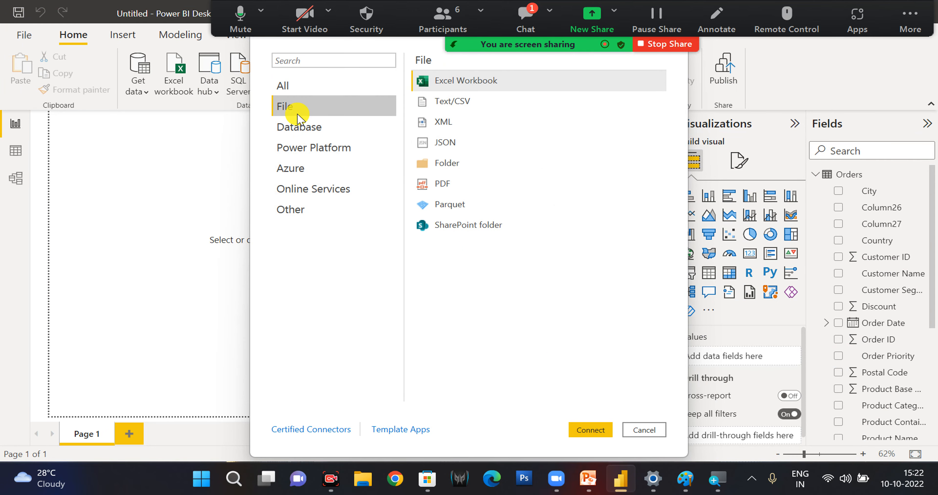
pyautogui.press('super')
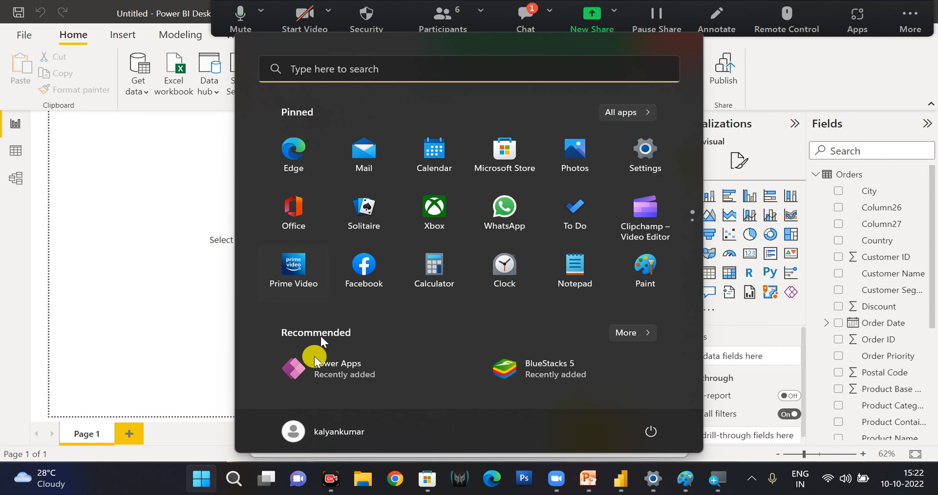
pyautogui.write('pow')
pyautogui.press('BackSpace')
pyautogui.press('BackSpace')
pyautogui.press('BackSpace')
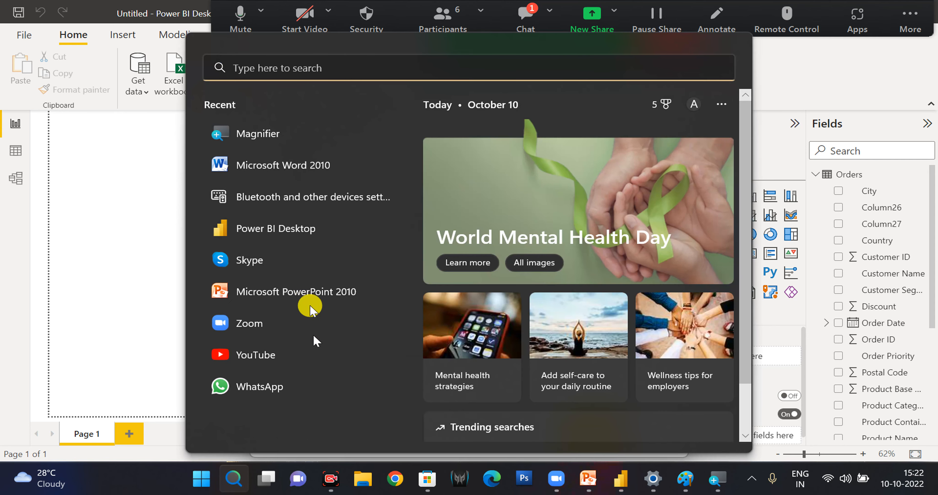
pyautogui.press('Escape')
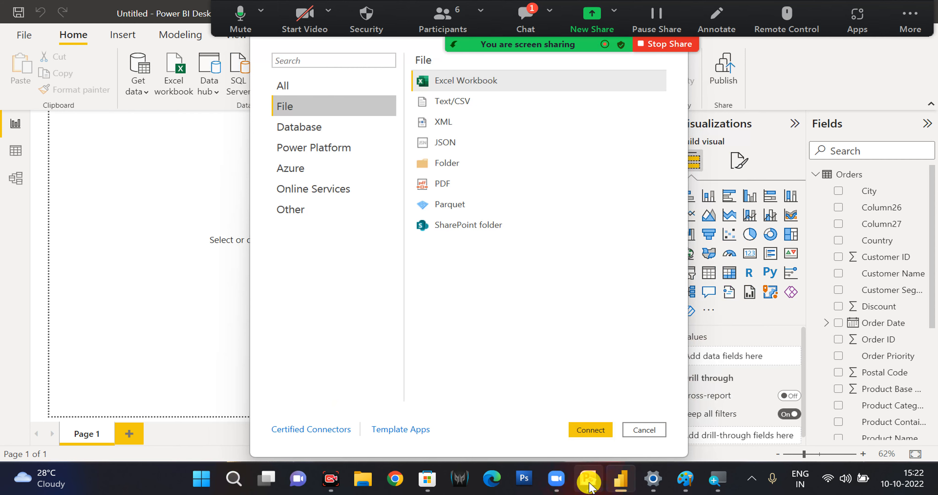
pyautogui.click(228, 481)
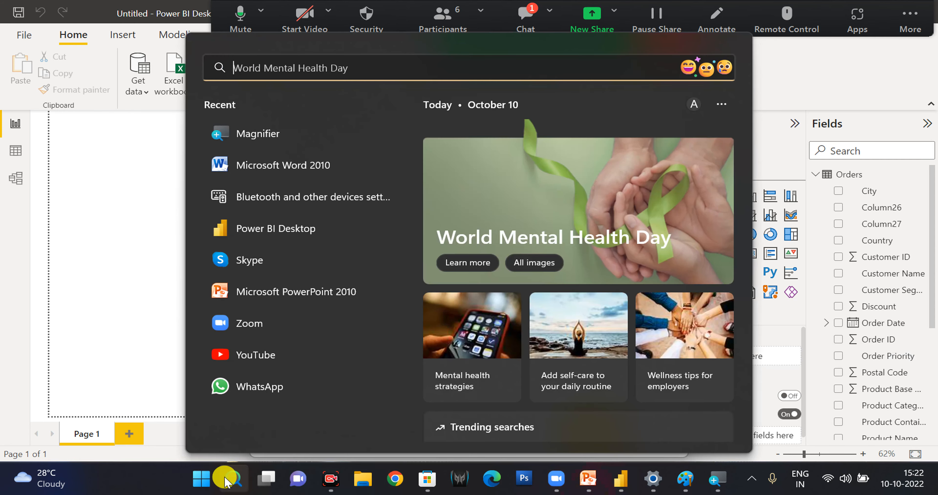
pyautogui.write('p')
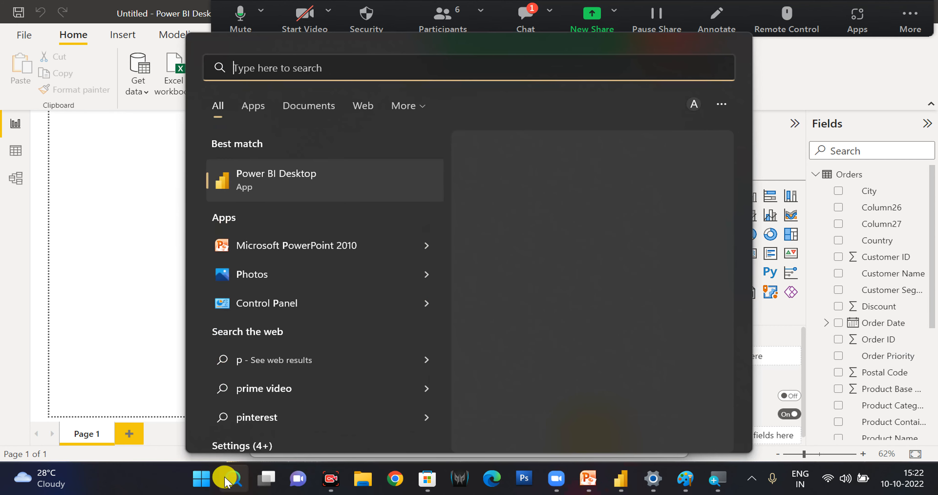
pyautogui.click(111, 225)
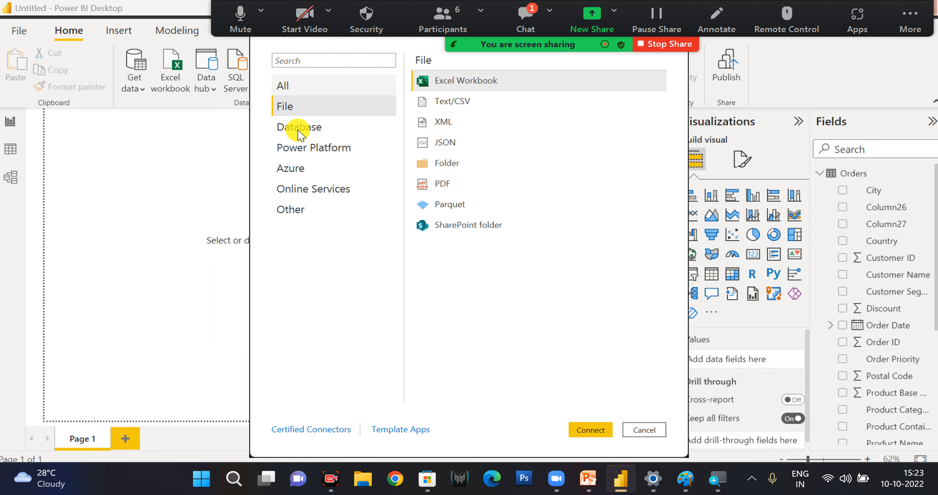
pyautogui.moveTo(584, 486)
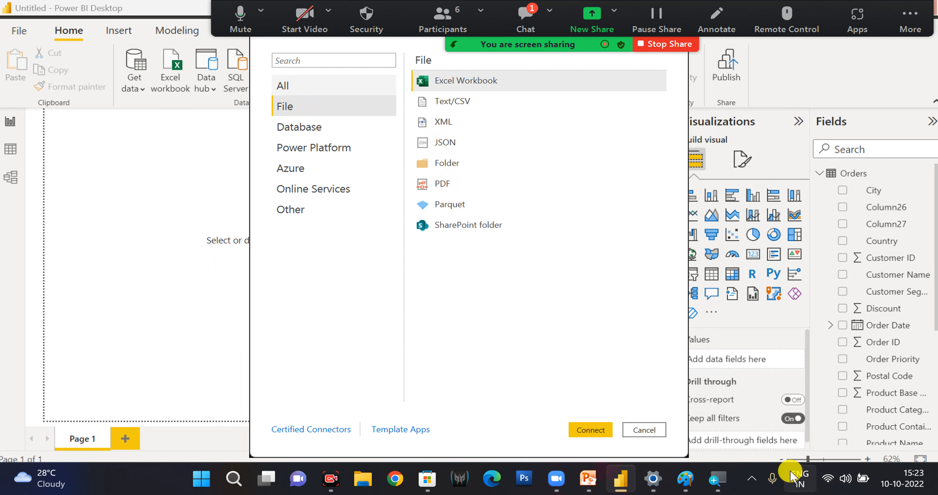
pyautogui.click(752, 478)
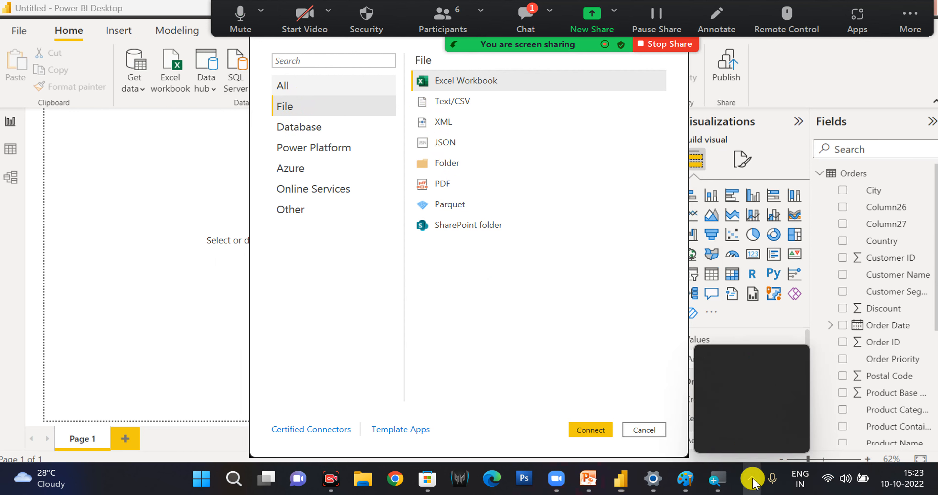
pyautogui.rightClick(709, 439)
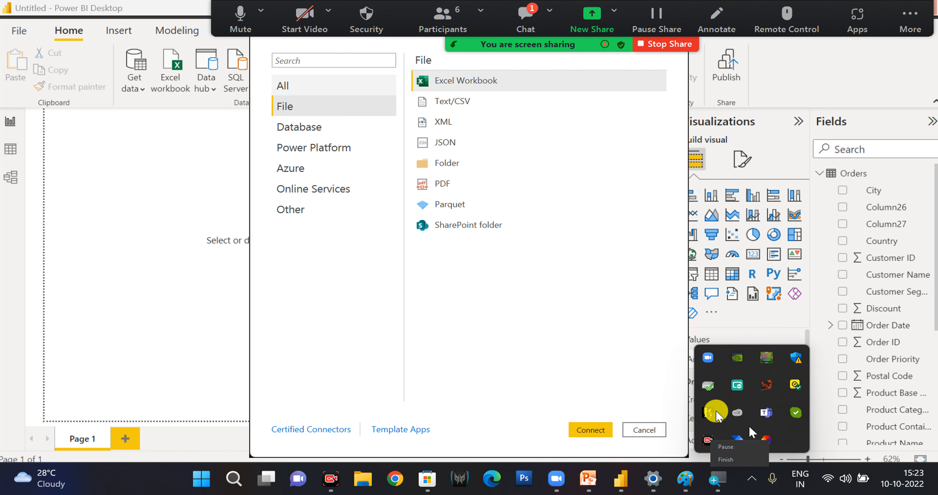
pyautogui.click(558, 331)
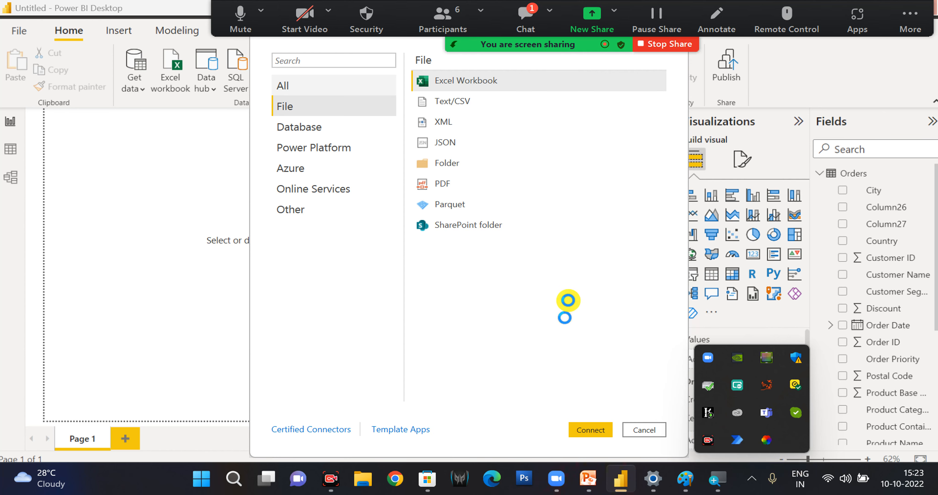
pyautogui.click(551, 204)
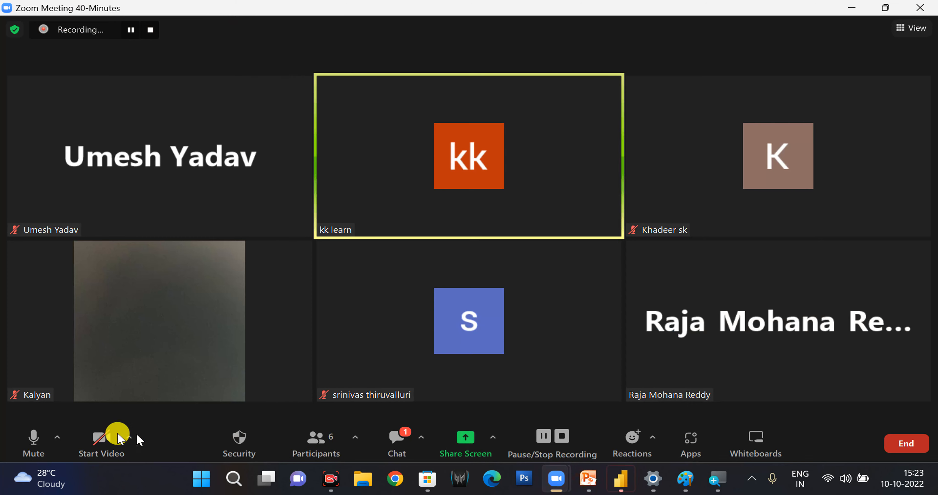
# Mute the microphone in the Zoom meeting and switch back to Power BI Desktop.
pyautogui.click(29, 442)
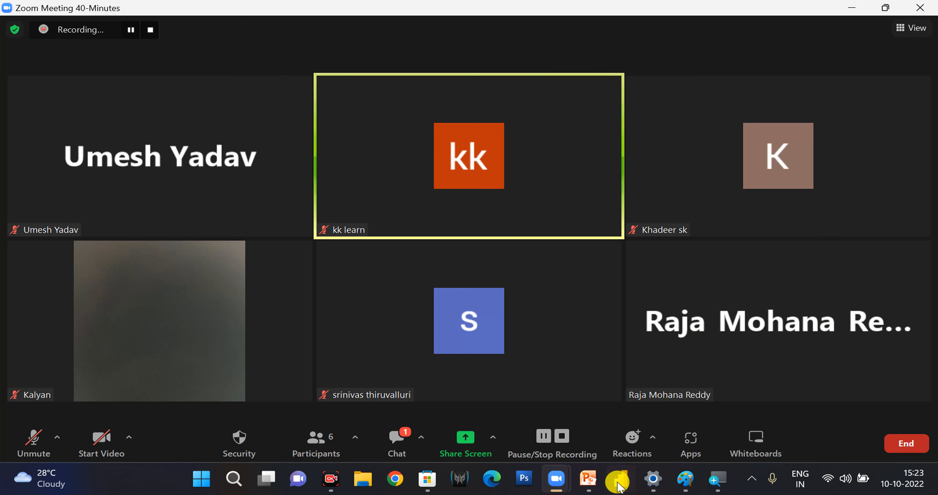
pyautogui.click(618, 482)
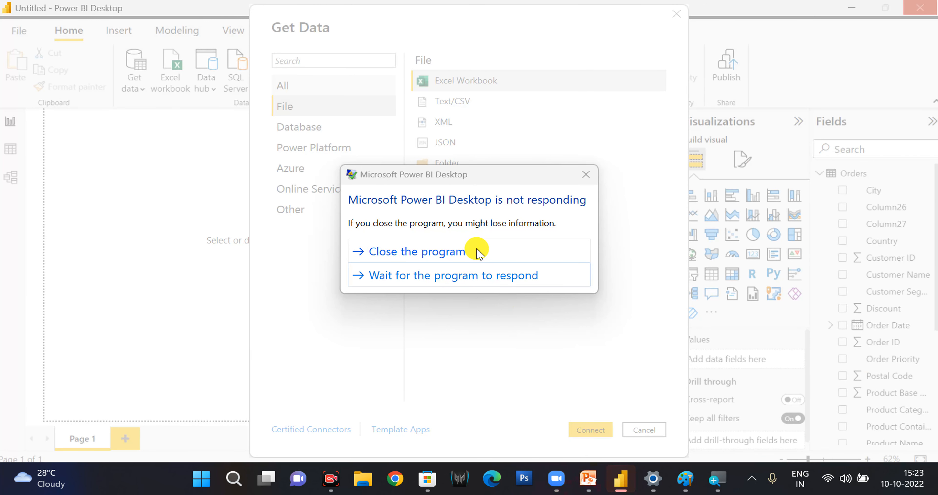
# Choose to wait for Power BI Desktop to respond and bring up the Microsoft Store window.
pyautogui.click(471, 272)
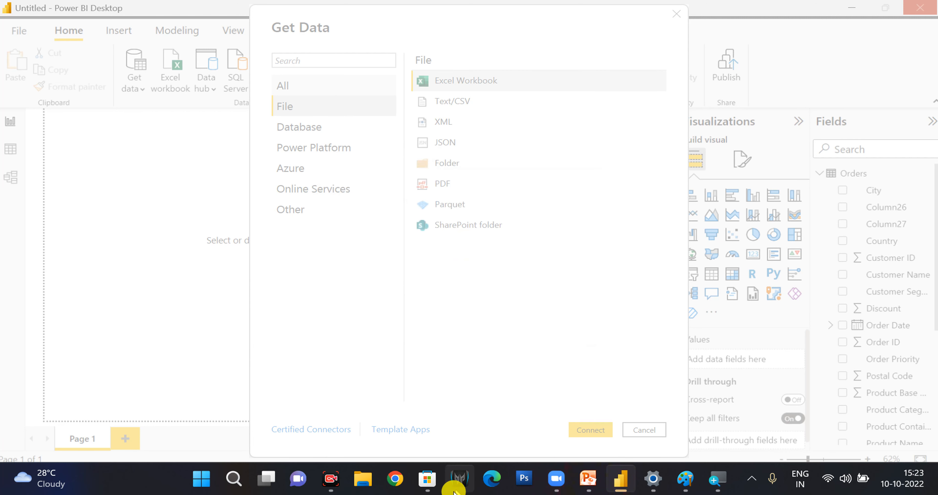
pyautogui.click(434, 485)
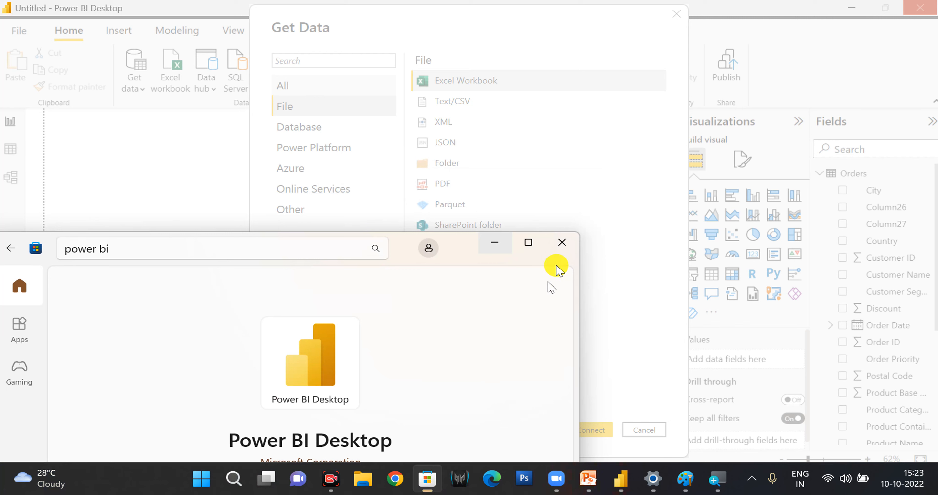
# Close the Microsoft Store window and the Windows Settings window showing Bluetooth devices.
pyautogui.click(568, 242)
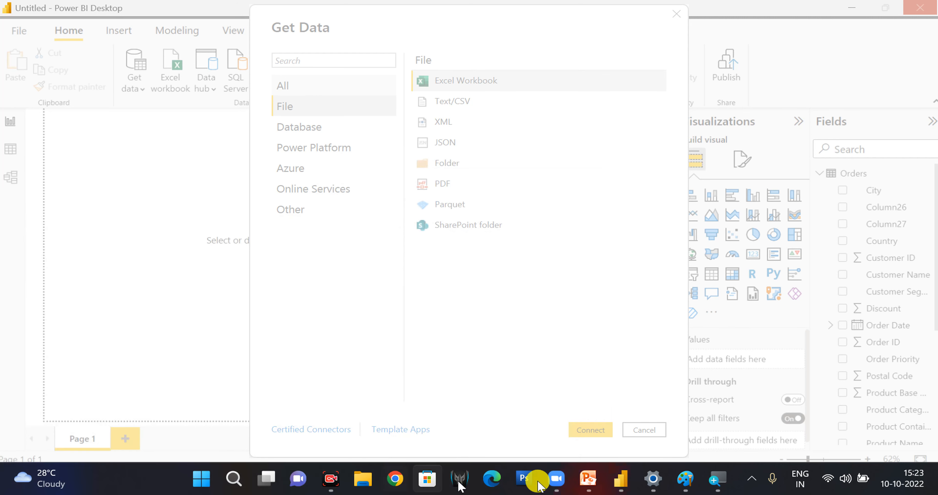
pyautogui.click(654, 479)
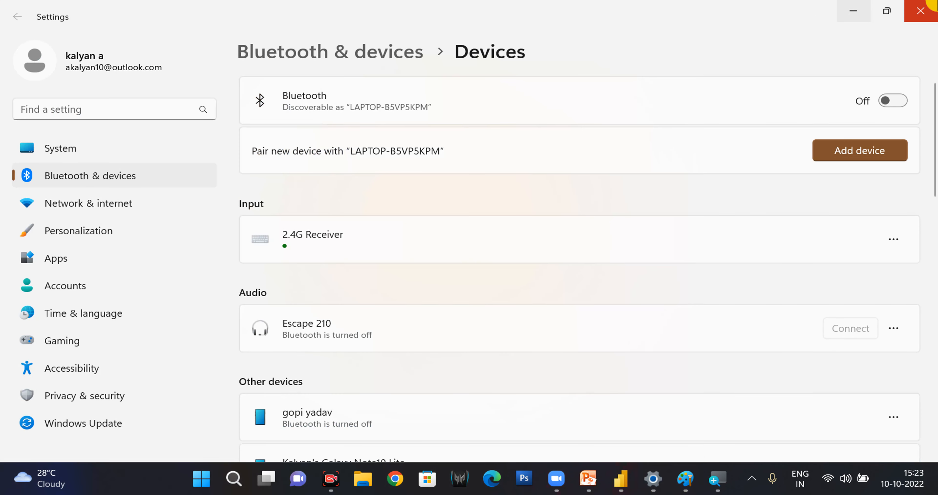
pyautogui.click(927, 10)
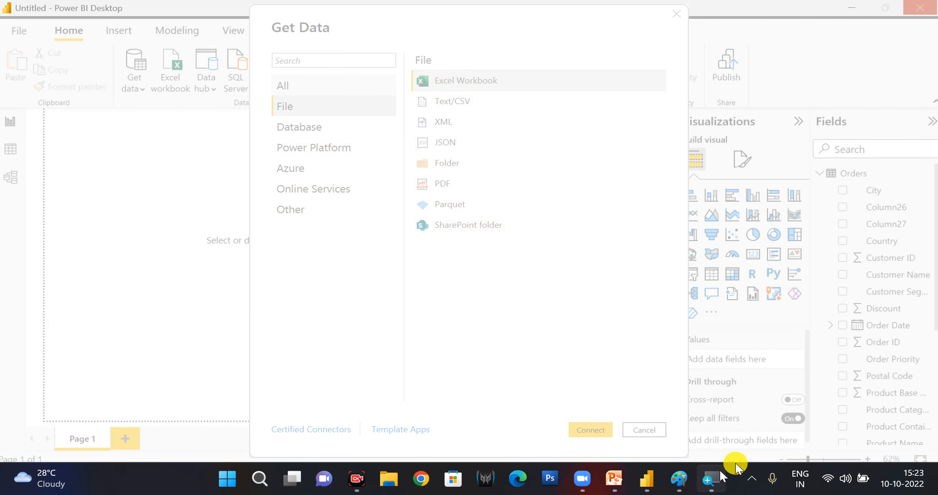
# Open the %temp% folder and try to delete all its contents, skipping the files in use, then minimize the folder window.
pyautogui.press('super+r')
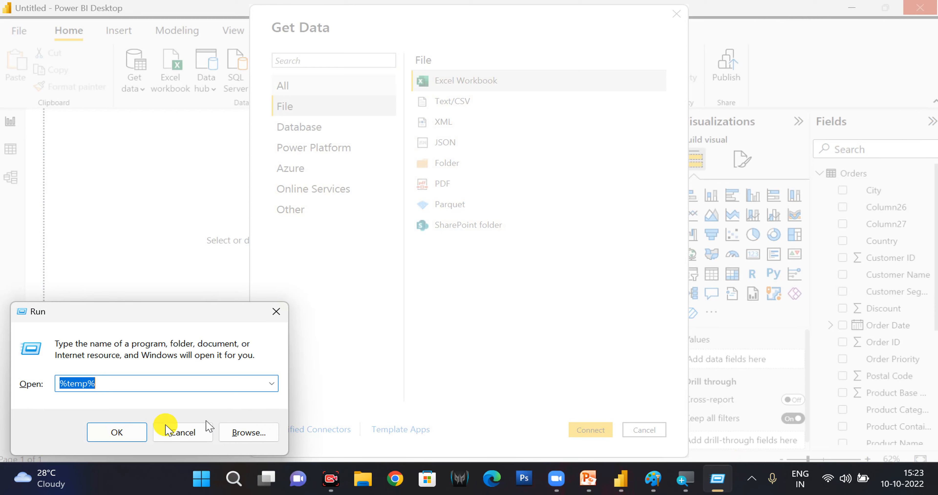
pyautogui.click(123, 431)
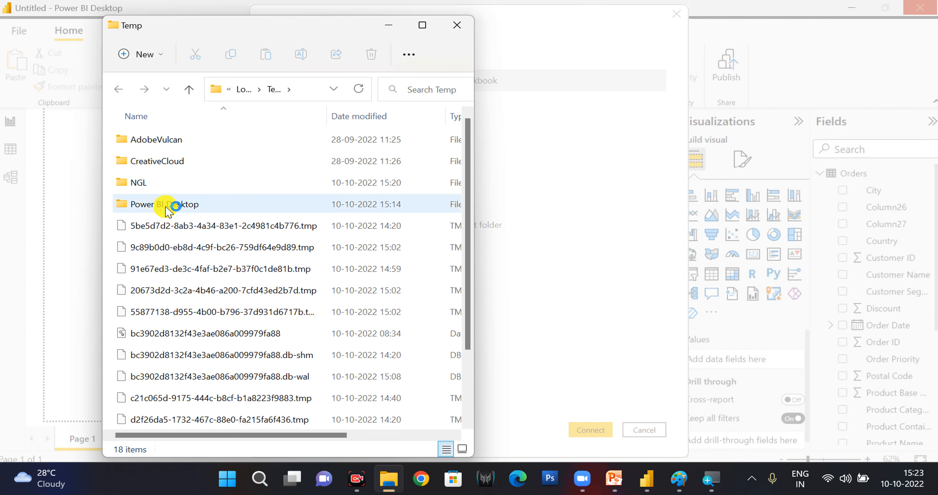
pyautogui.hotkey('ctrl', 'a')
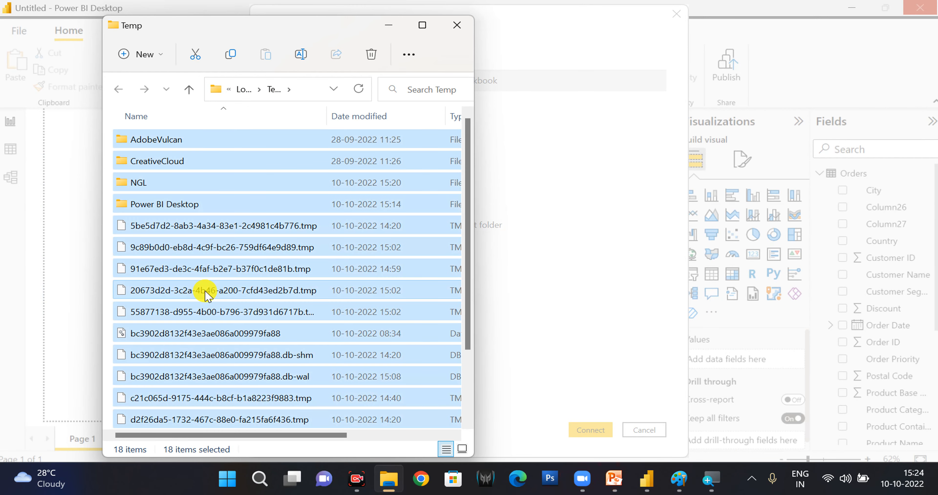
pyautogui.press('Delete')
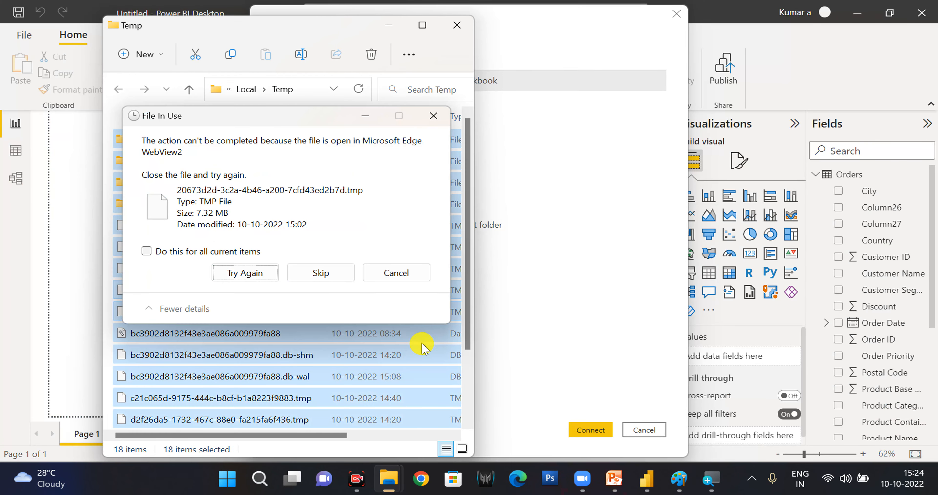
pyautogui.click(206, 251)
pyautogui.click(307, 279)
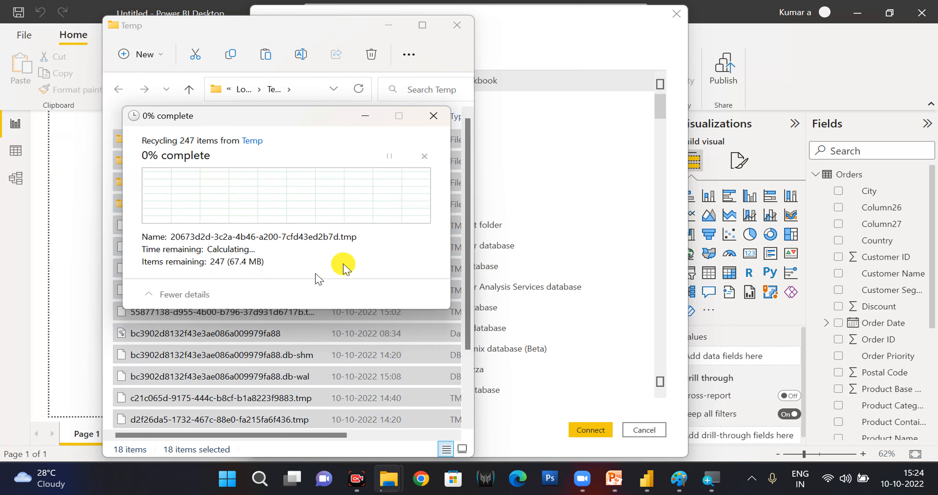
pyautogui.click(432, 120)
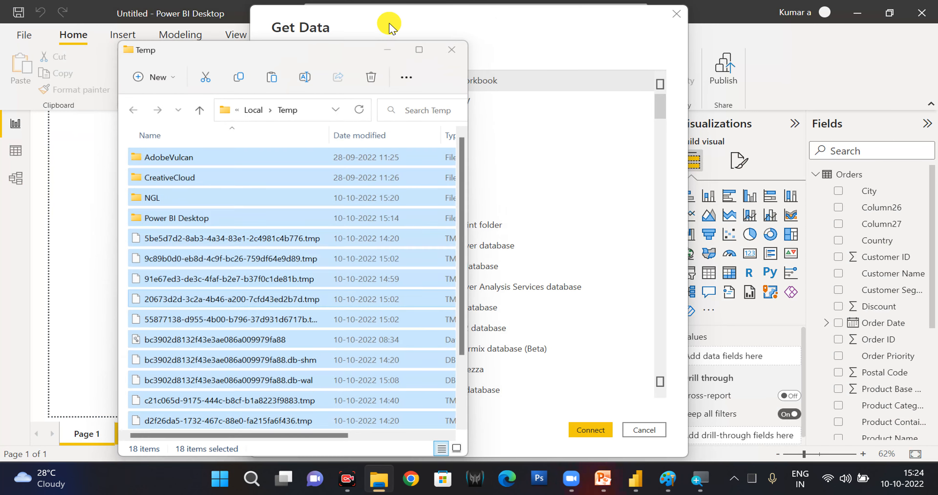
pyautogui.click(388, 26)
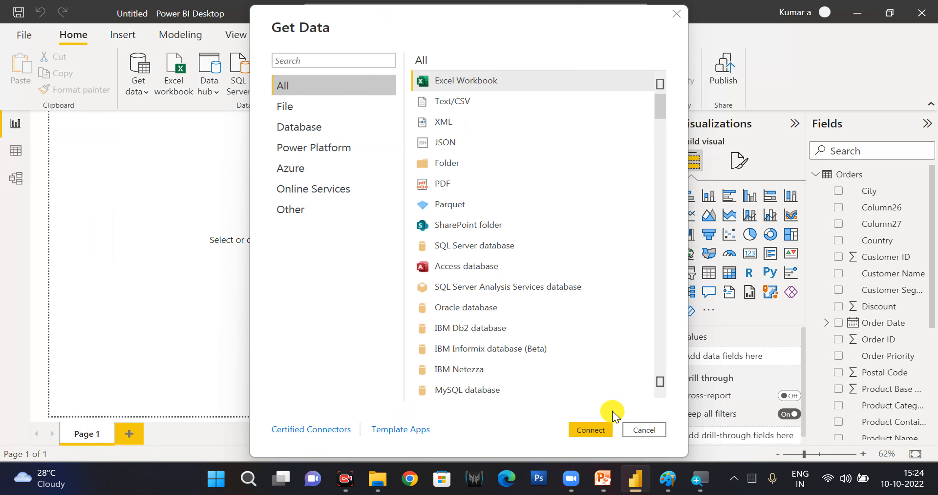
# Switch to the Zoom meeting and share the entire screen with the participants.
pyautogui.click(585, 476)
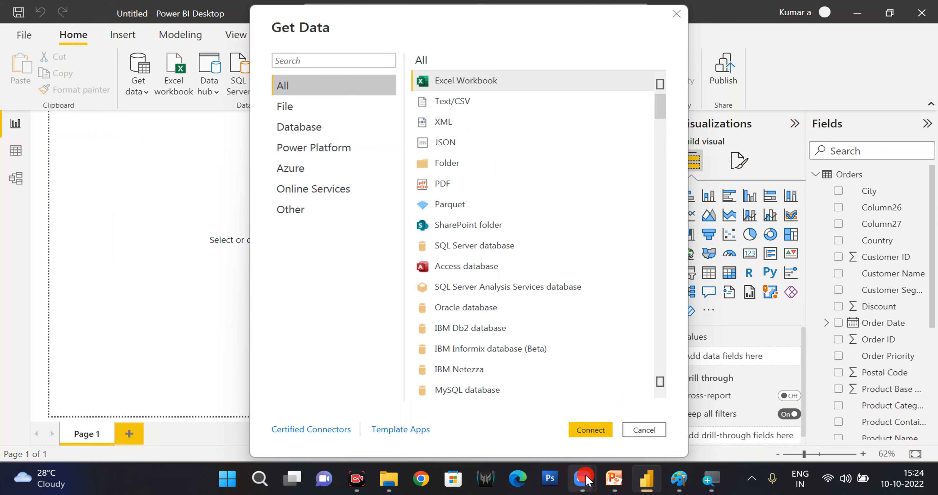
pyautogui.click(561, 440)
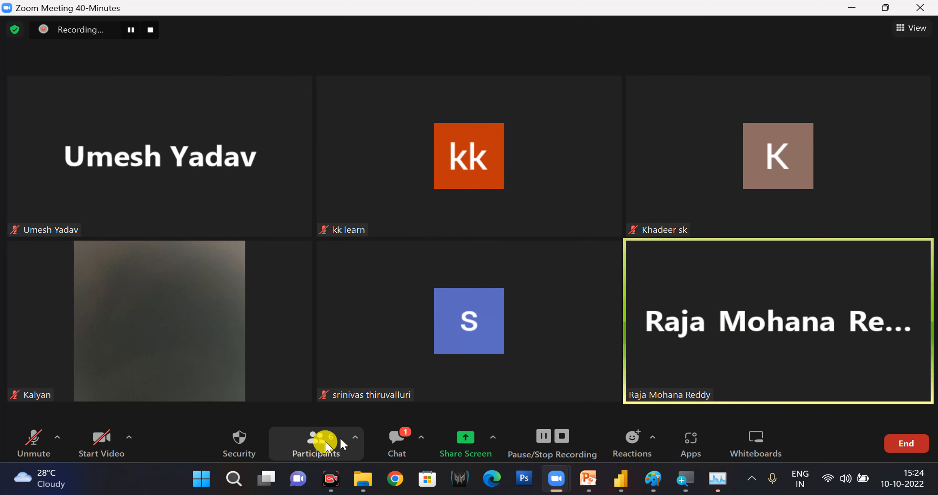
pyautogui.click(465, 436)
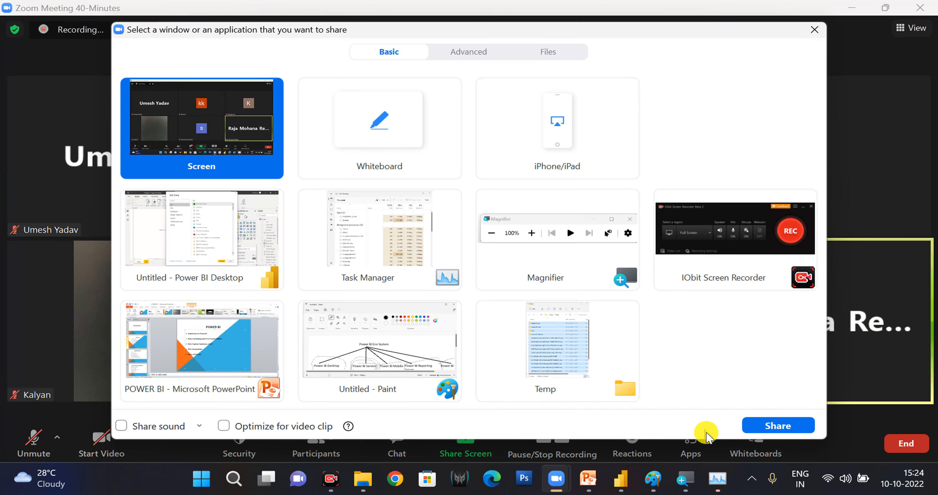
pyautogui.click(758, 427)
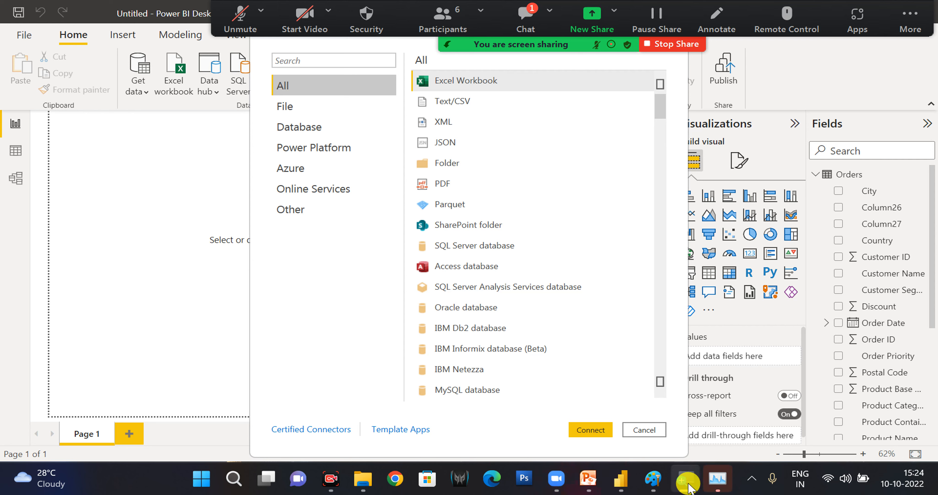
# Close the Magnifier and Task Manager windows while sharing the screen.
pyautogui.rightClick(689, 483)
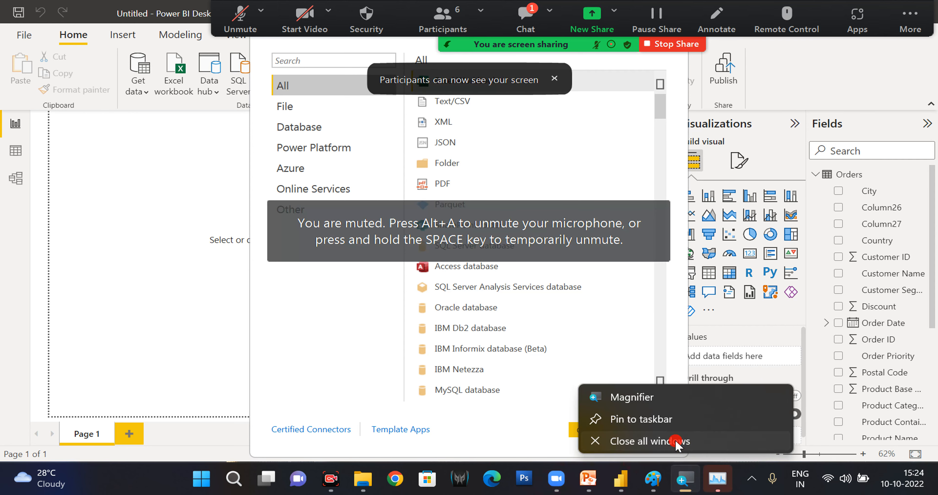
pyautogui.click(673, 450)
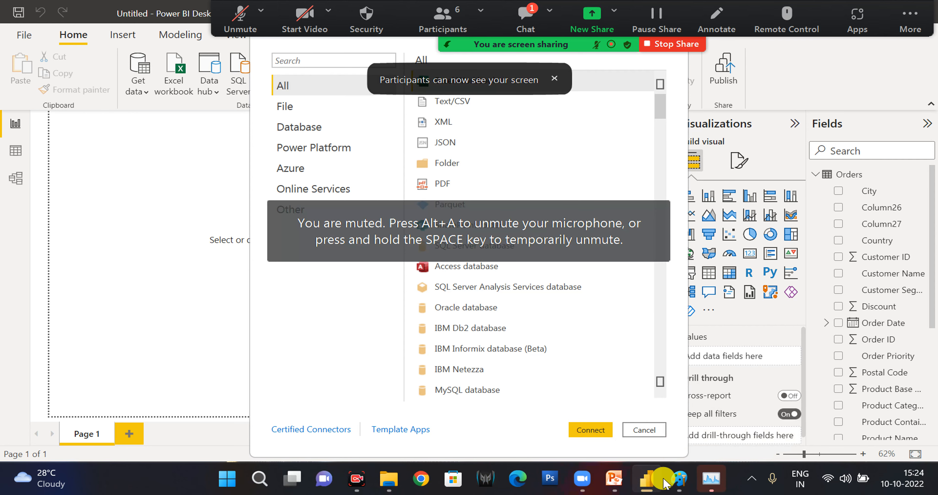
pyautogui.moveTo(692, 486)
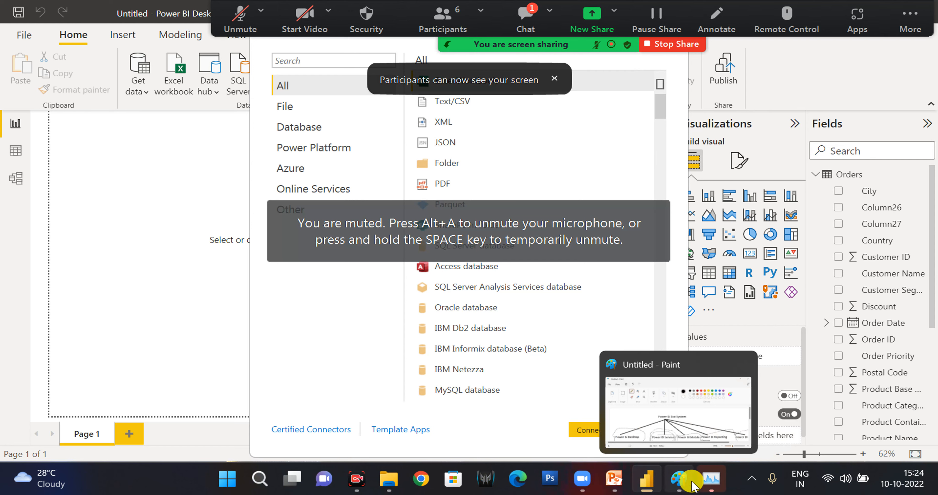
pyautogui.rightClick(710, 482)
pyautogui.click(643, 442)
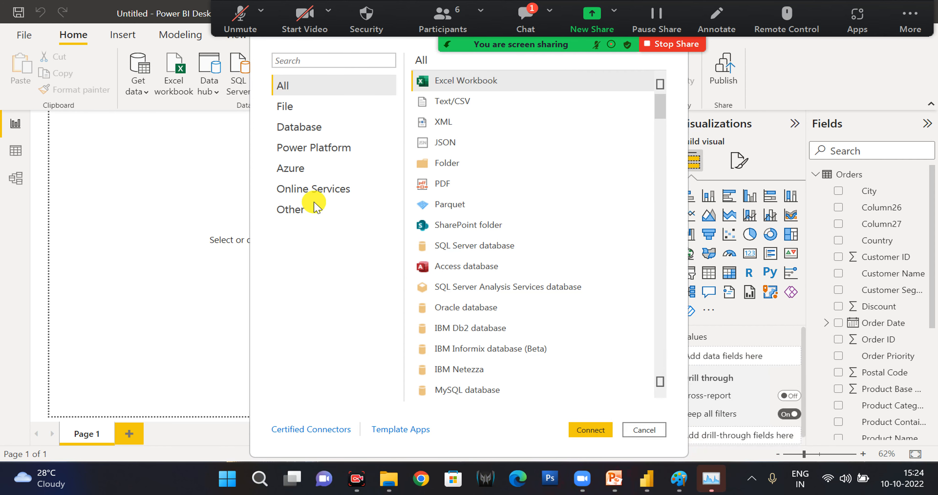
# Browse the Database, Power Platform and Azure source categories in Power BI Desktop's Get Data dialog.
pyautogui.click(308, 131)
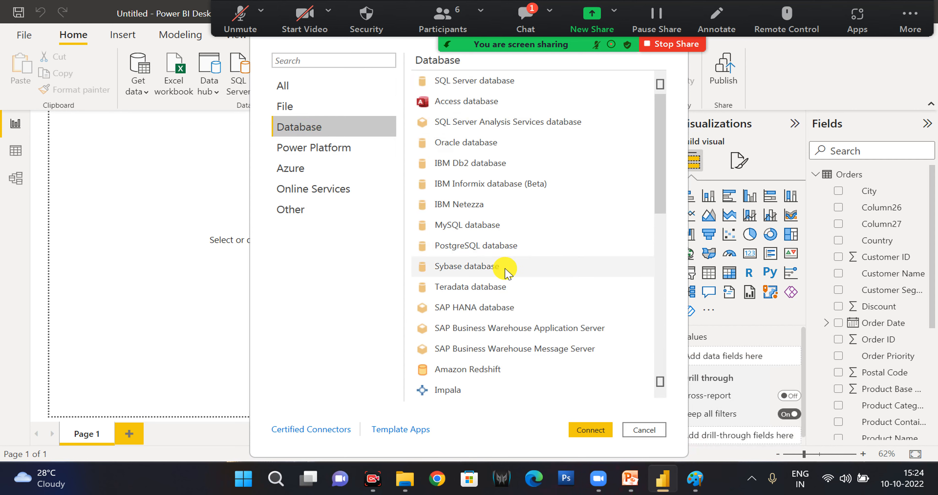
pyautogui.scroll(-4, 502, 268)
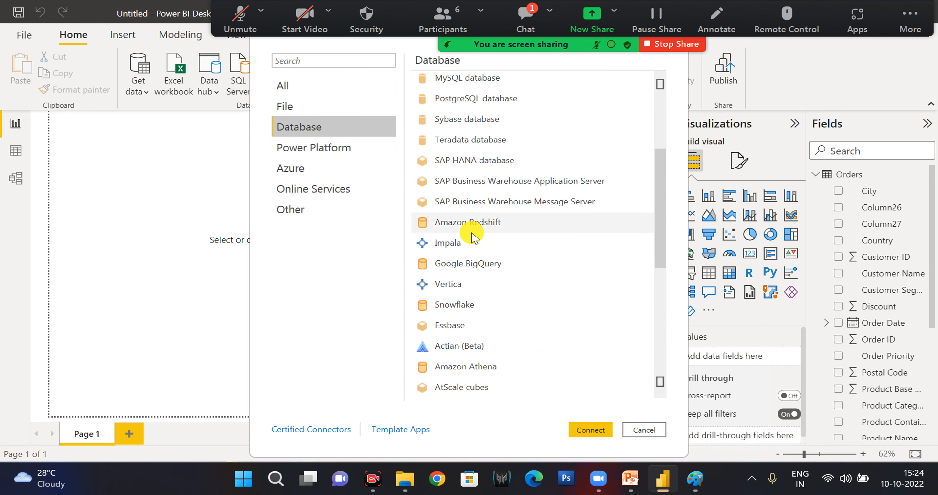
pyautogui.scroll(-7, 471, 233)
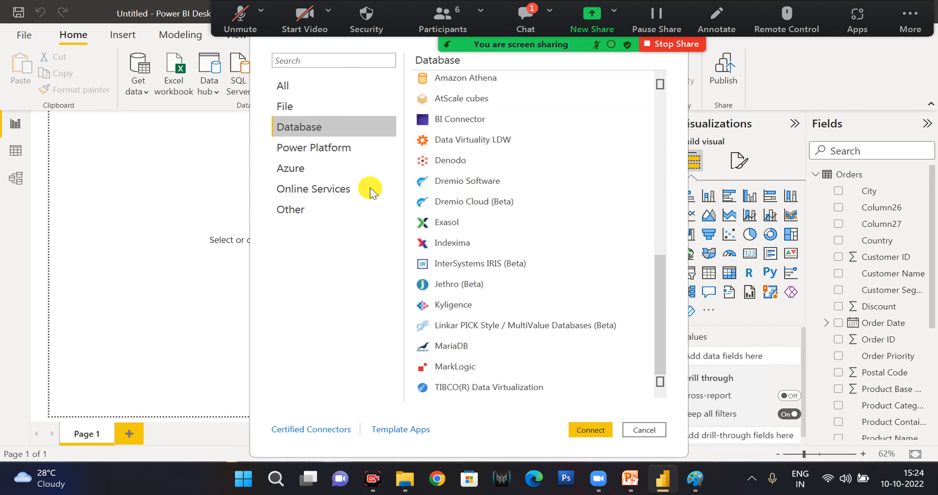
pyautogui.click(338, 160)
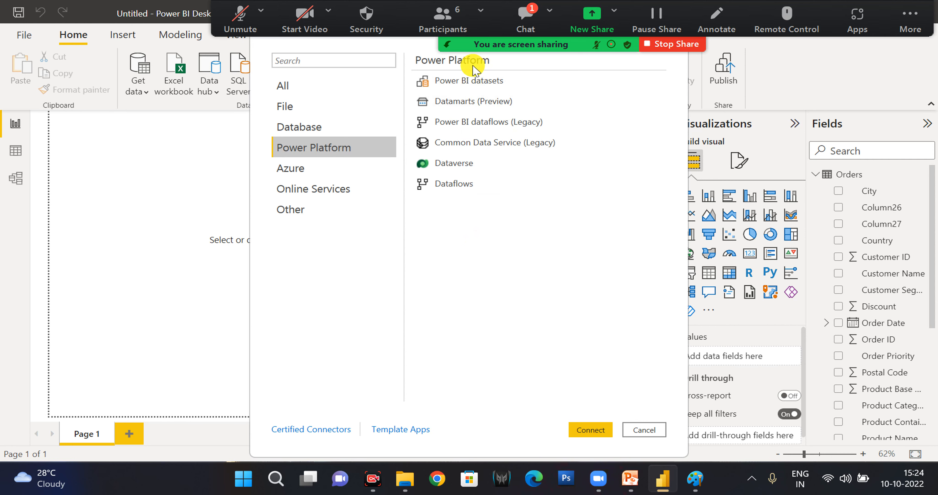
pyautogui.click(316, 174)
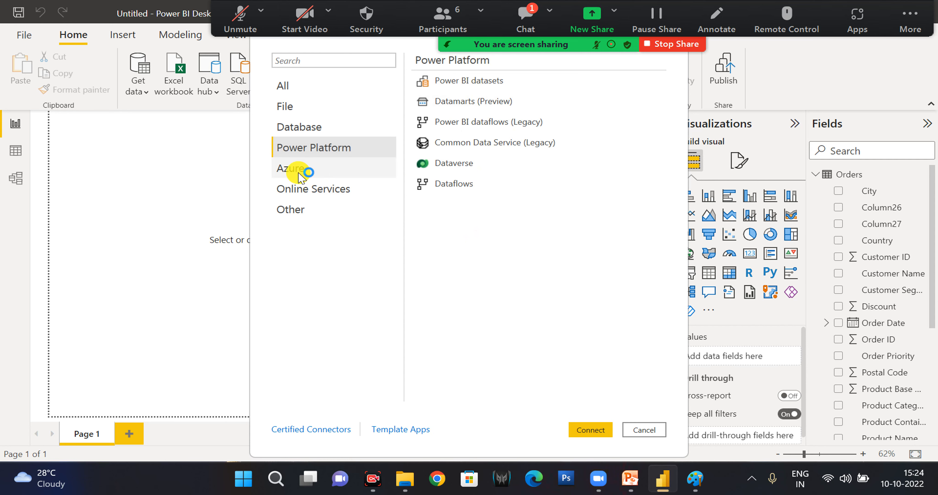
pyautogui.click(316, 174)
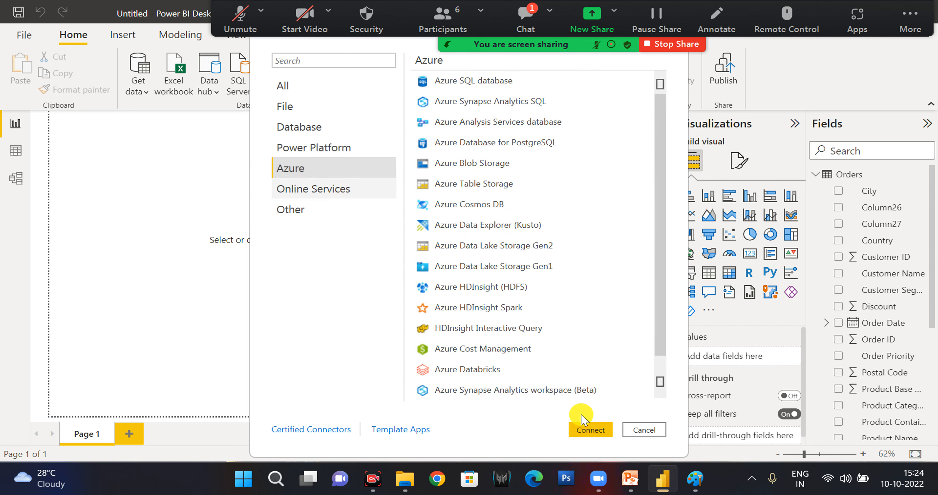
# Unmute the microphone in the Zoom meeting and review the full list of Database sources in the Get Data dialog.
pyautogui.click(232, 21)
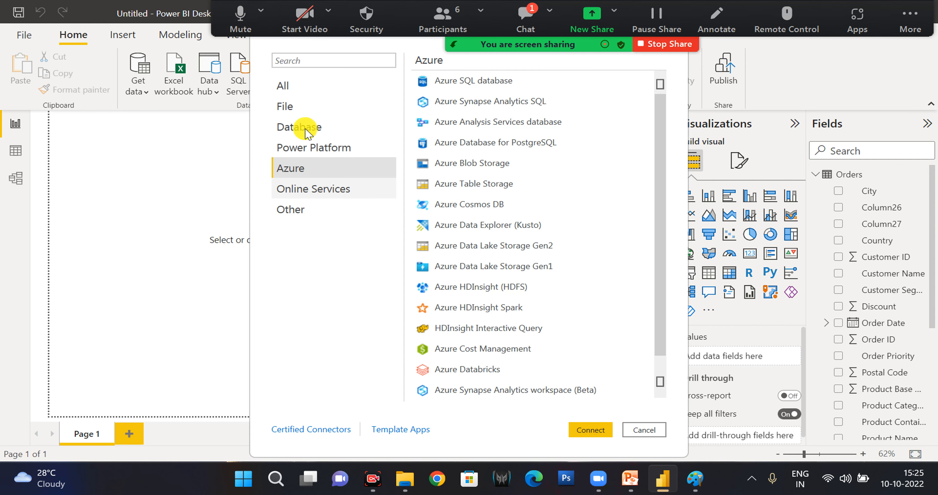
pyautogui.press('Down')
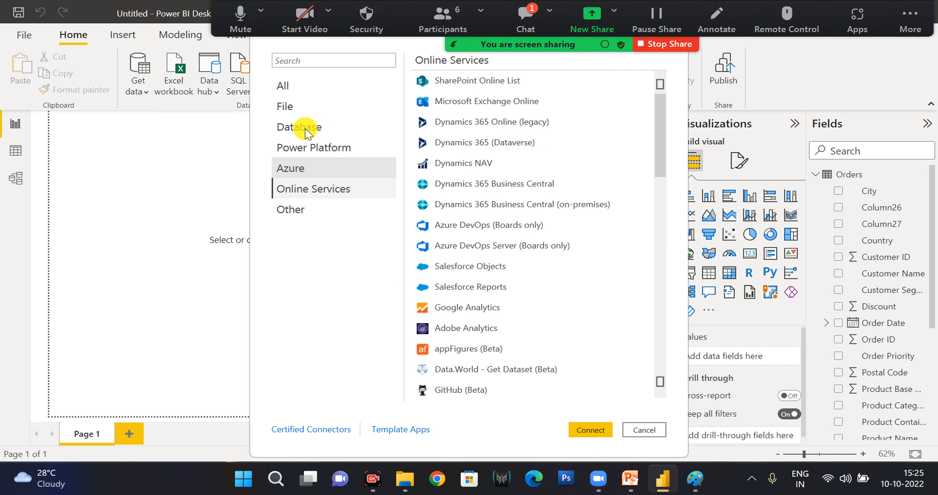
pyautogui.click(301, 136)
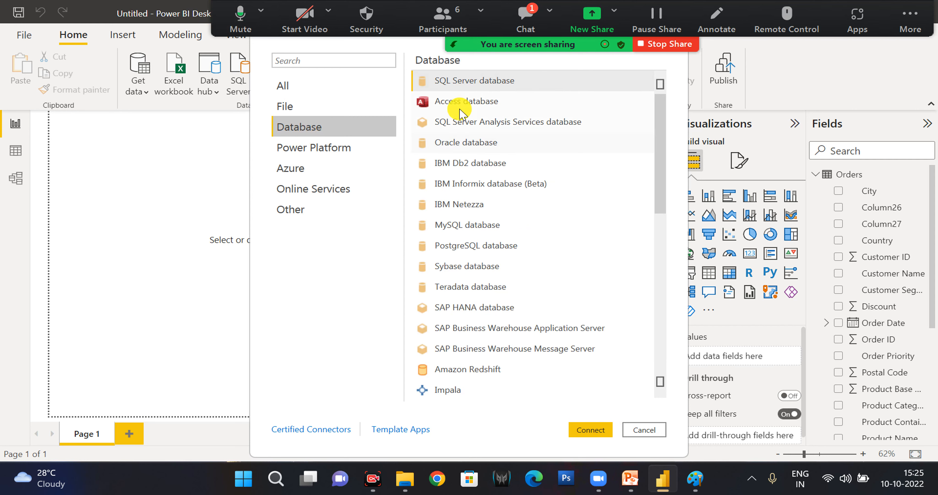
pyautogui.scroll(-1, 485, 191)
pyautogui.scroll(-1, 484, 192)
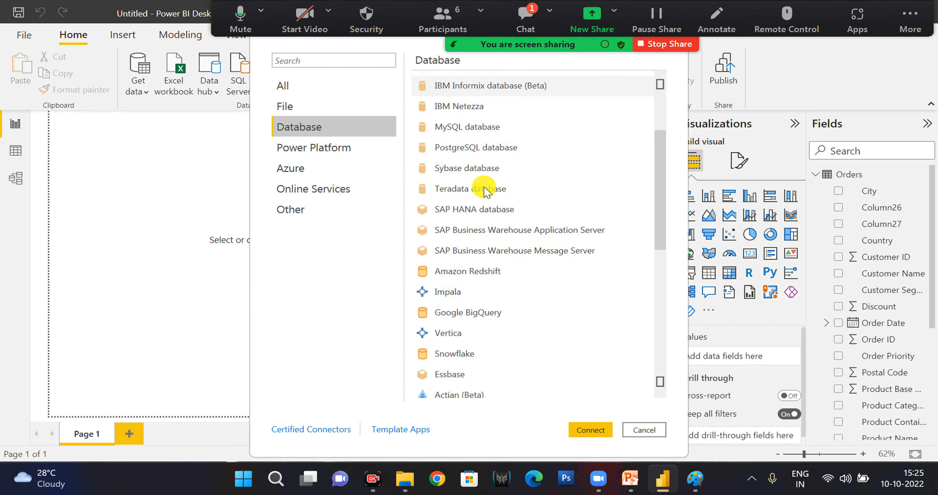
pyautogui.scroll(-5, 485, 190)
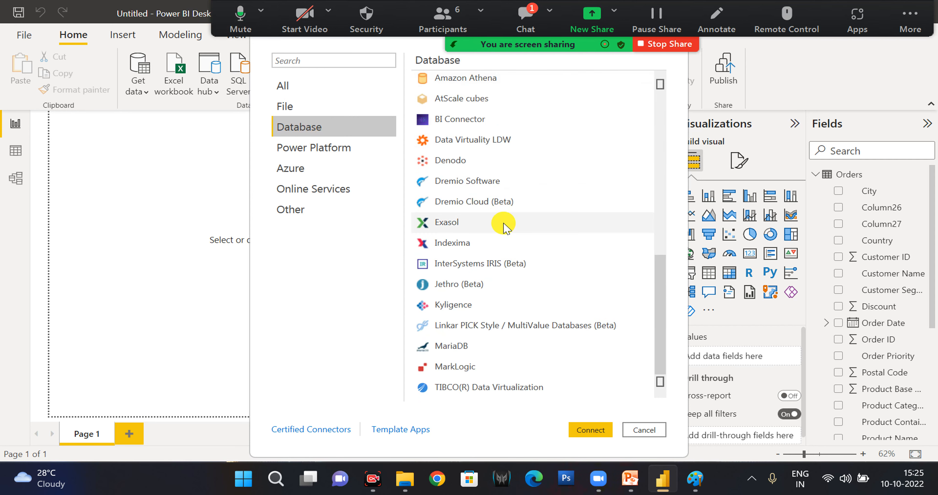
pyautogui.scroll(7, 506, 284)
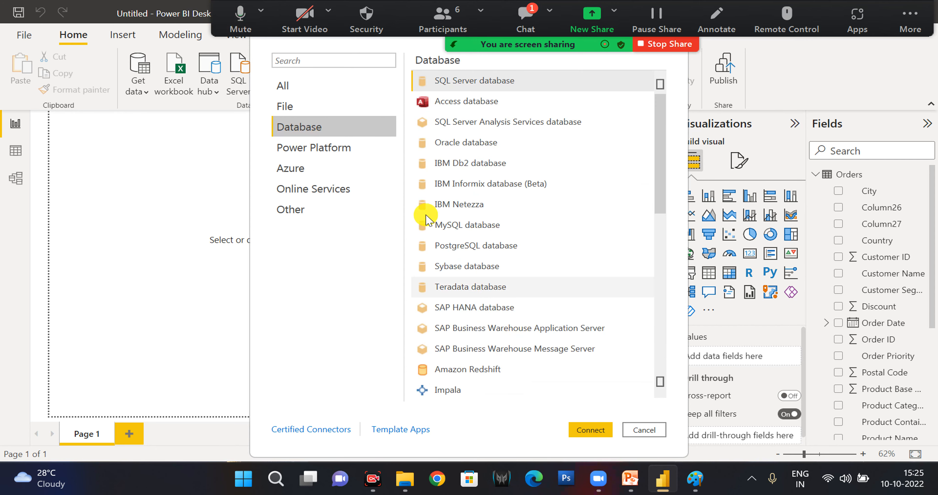
# Review the Power Platform and Azure data sources, and list the Online Services sources in the Get Data dialog.
pyautogui.click(342, 155)
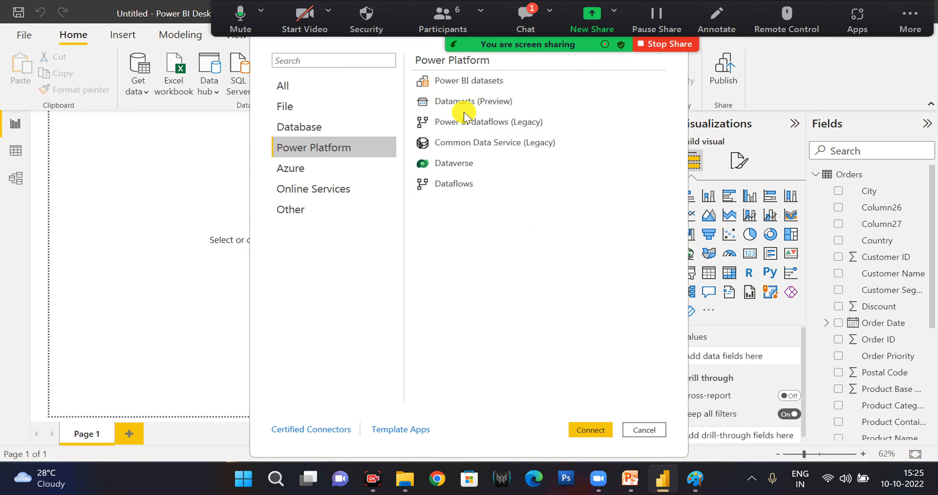
pyautogui.click(304, 171)
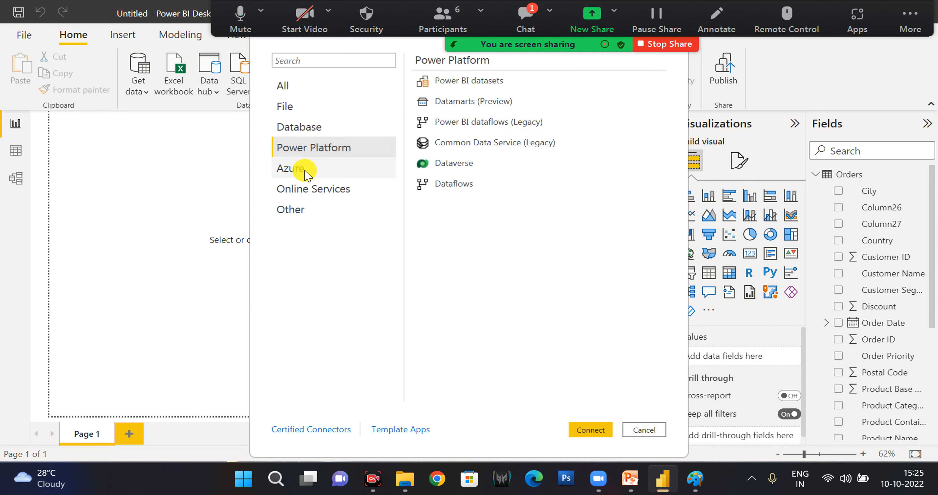
pyautogui.scroll(-1, 509, 229)
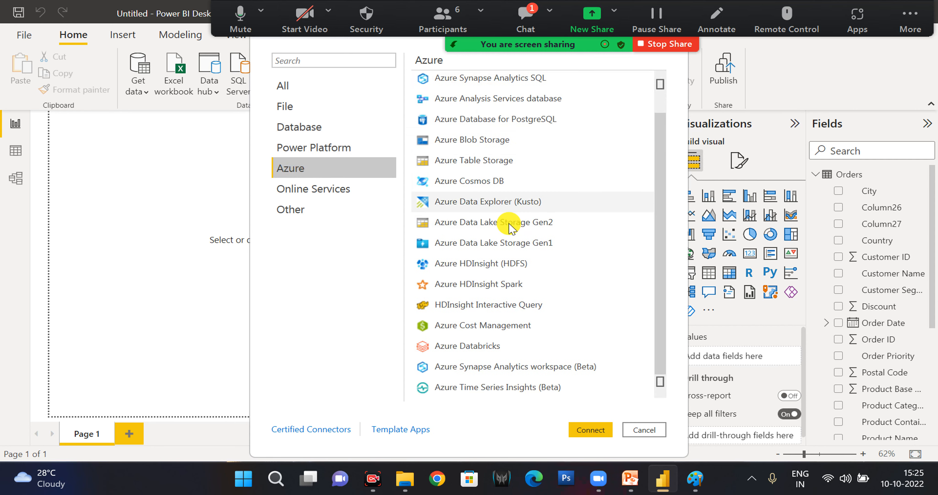
pyautogui.scroll(1, 517, 298)
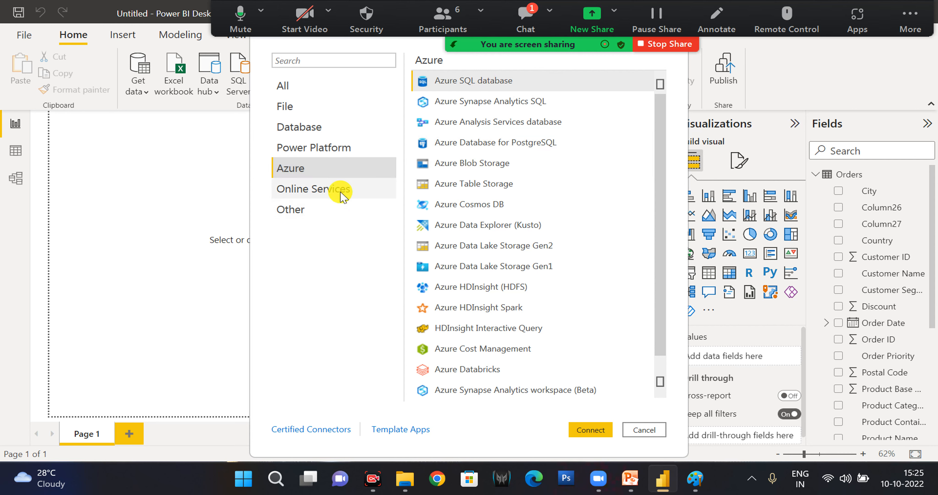
pyautogui.click(297, 187)
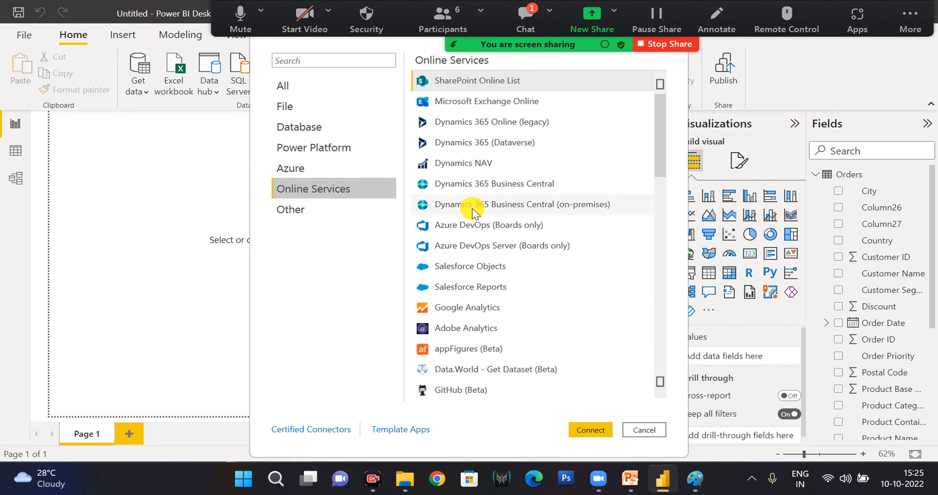
# Review the full list of Online Services sources and the sources in the Other category of the Get Data dialog.
pyautogui.scroll(-15, 487, 217)
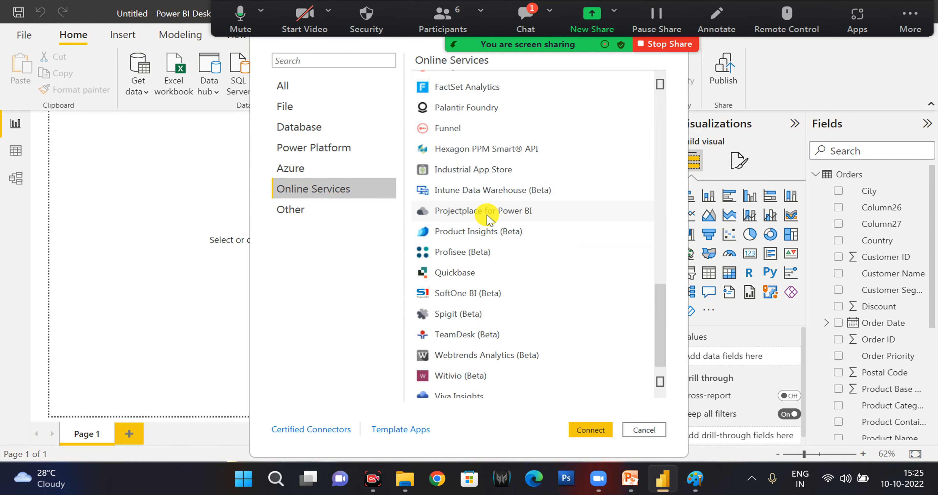
pyautogui.scroll(15, 487, 217)
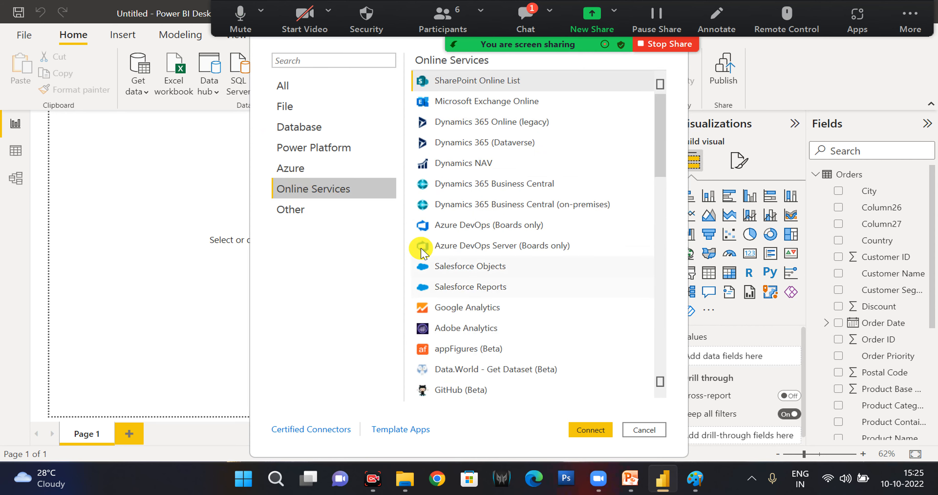
pyautogui.click(297, 214)
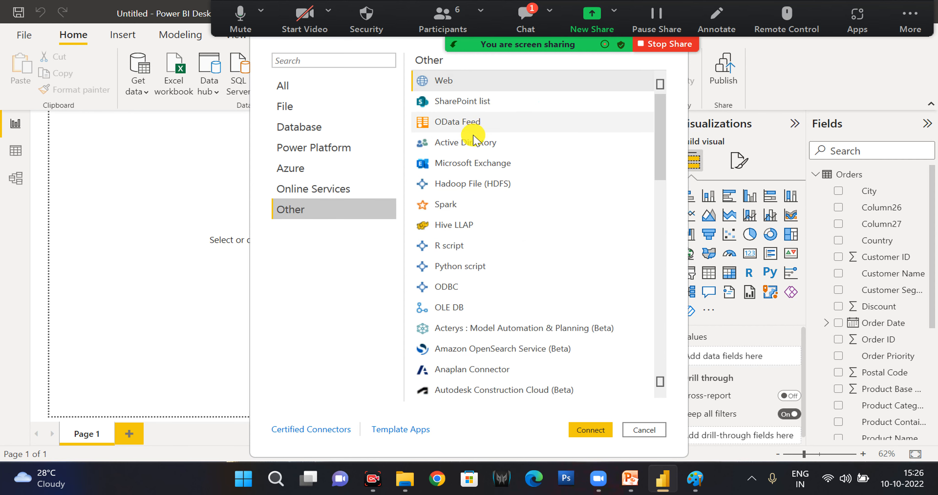
pyautogui.scroll(-3, 466, 255)
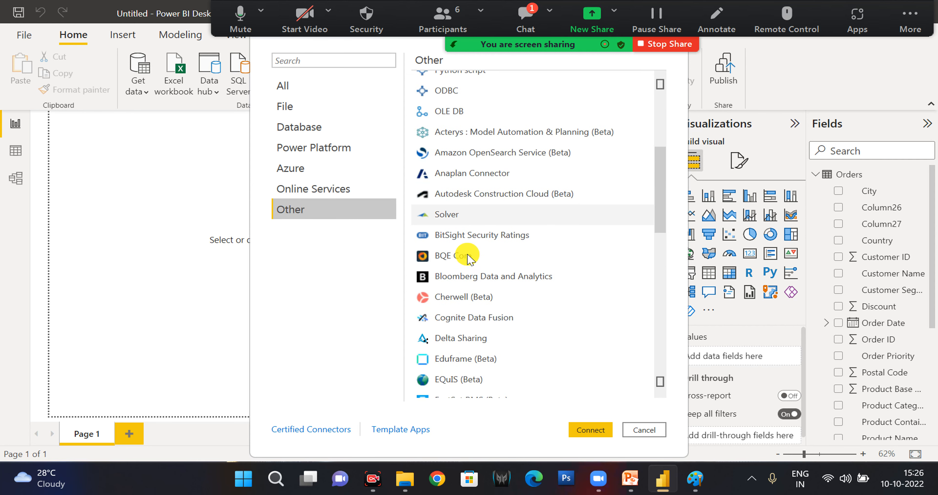
pyautogui.scroll(3, 467, 256)
pyautogui.scroll(-5, 457, 280)
pyautogui.scroll(-5, 457, 282)
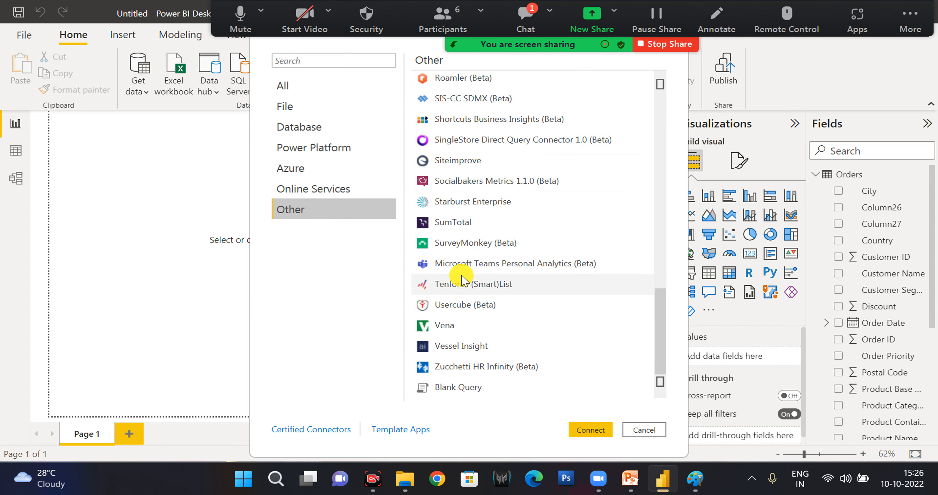
pyautogui.scroll(10, 461, 287)
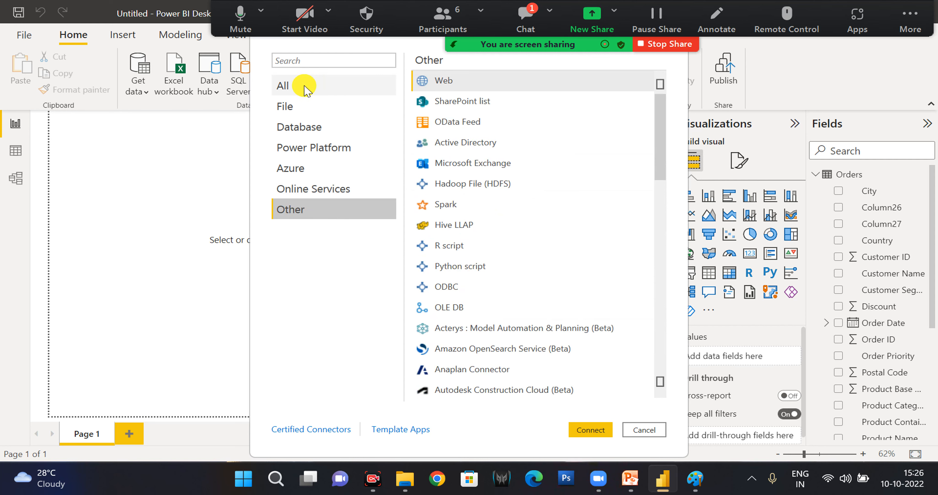
# Close the Get Data dialog and look at the Data hub items available for connection.
pyautogui.press('Escape')
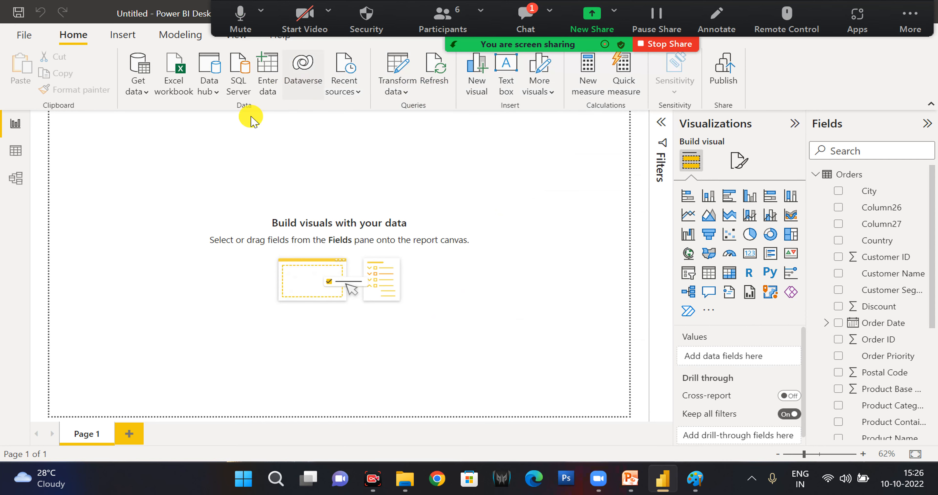
pyautogui.click(214, 93)
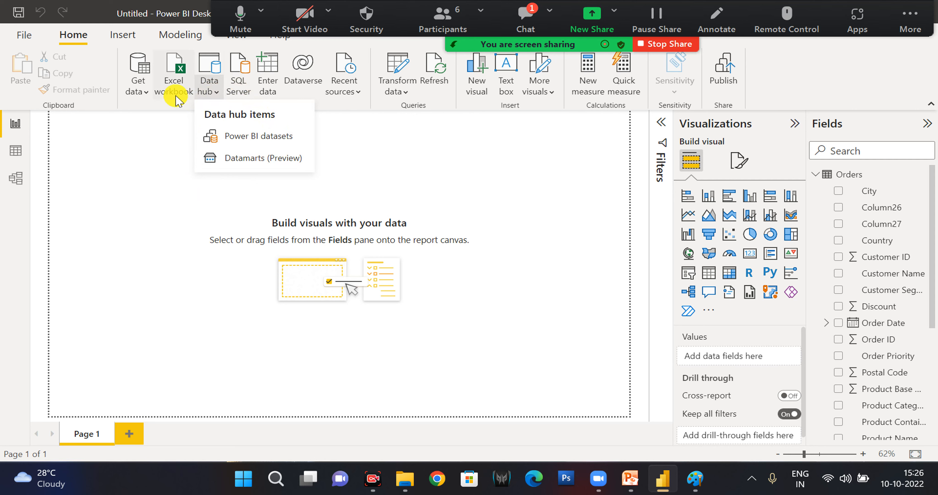
pyautogui.click(156, 176)
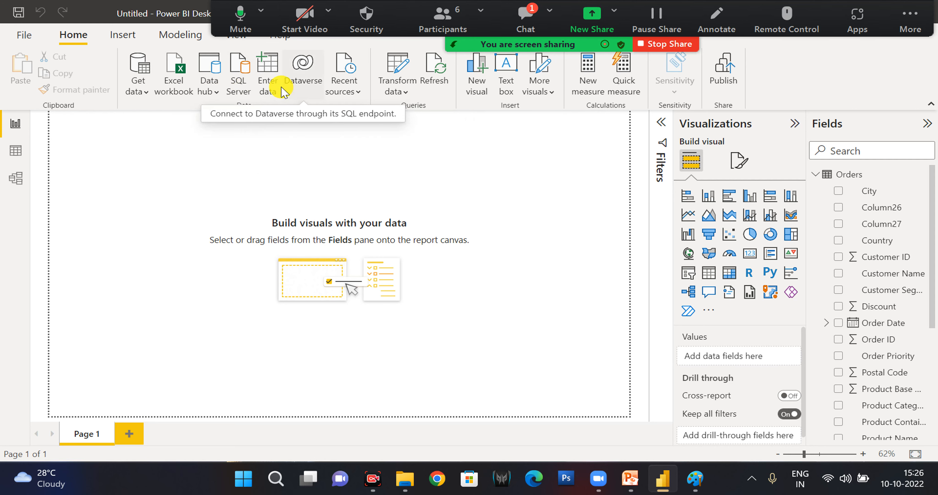
# Enter and load a new table named Temp with a column Test holding the values A and B.
pyautogui.click(269, 80)
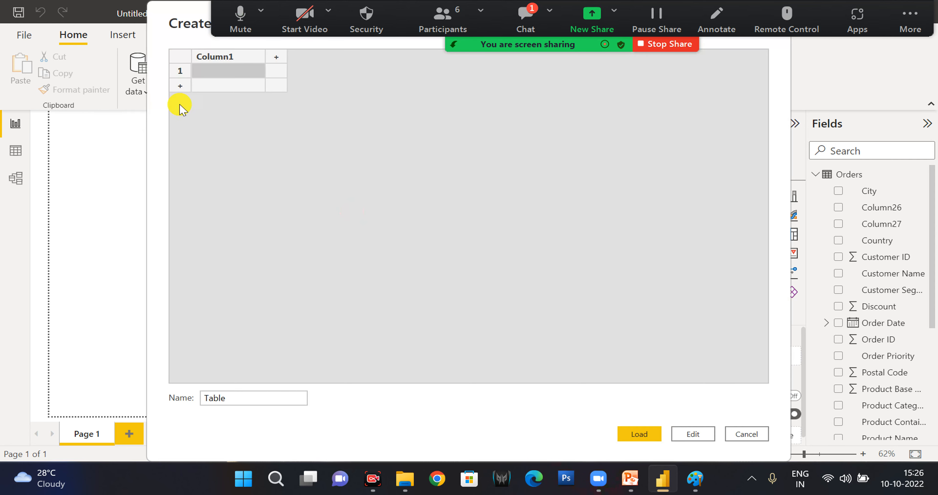
pyautogui.click(248, 81)
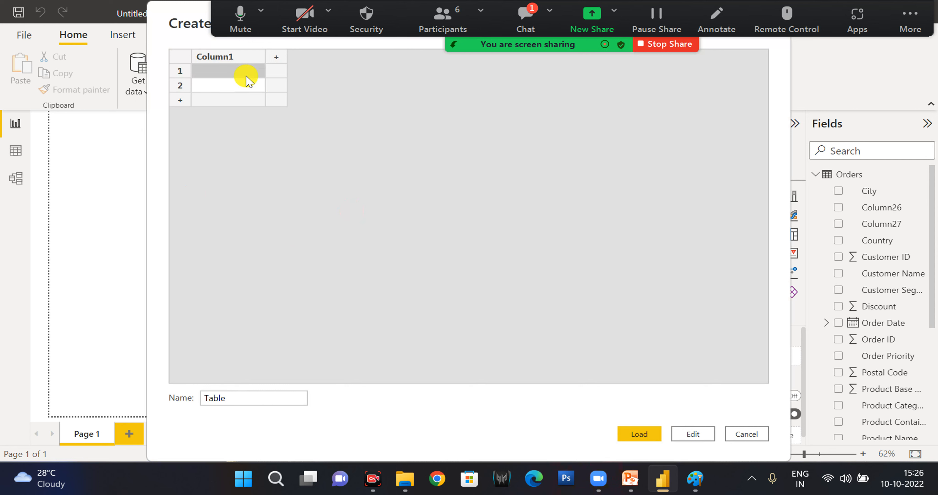
pyautogui.write('A')
pyautogui.press('Return')
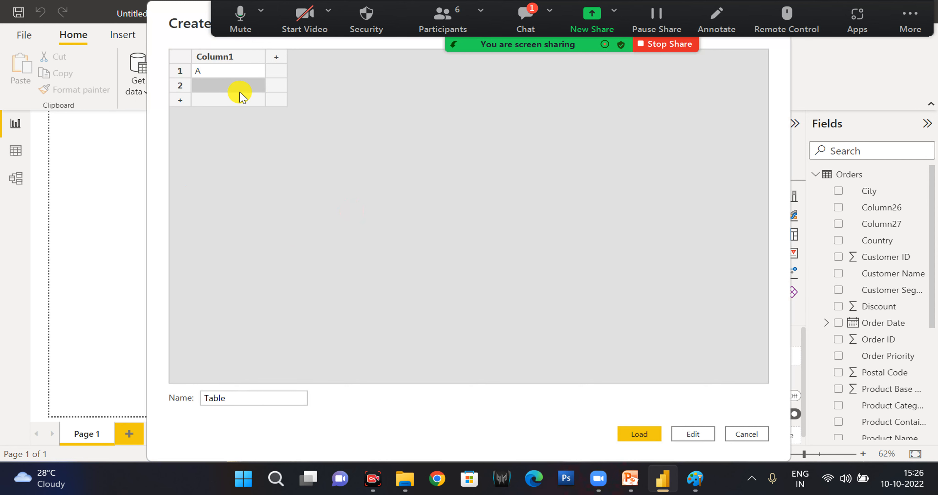
pyautogui.write('B')
pyautogui.doubleClick(222, 57)
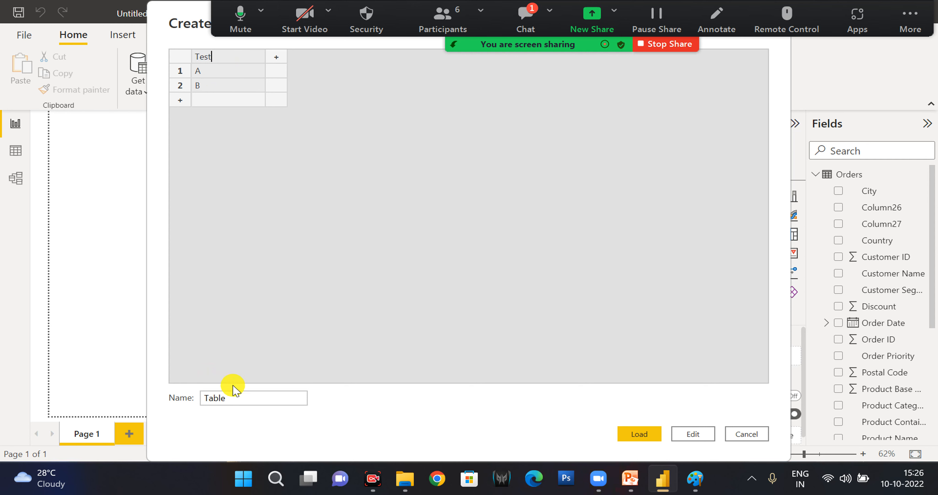
pyautogui.doubleClick(299, 399)
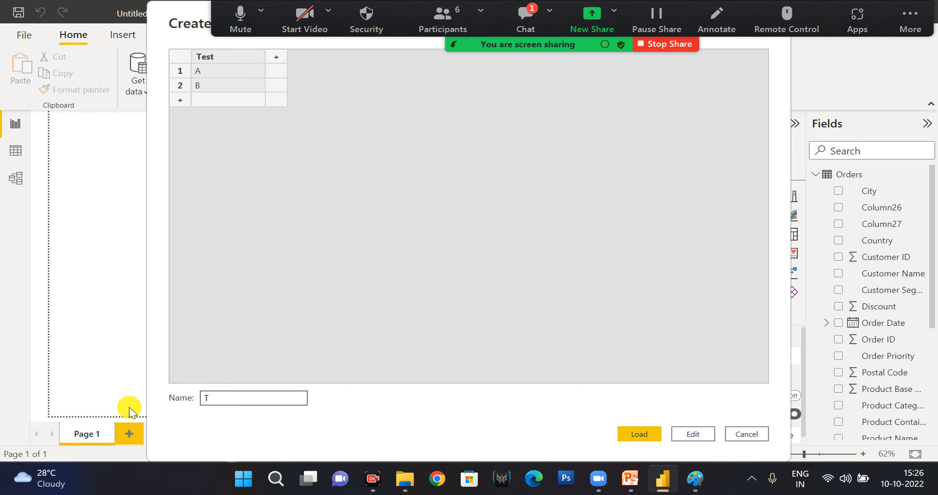
pyautogui.click(639, 435)
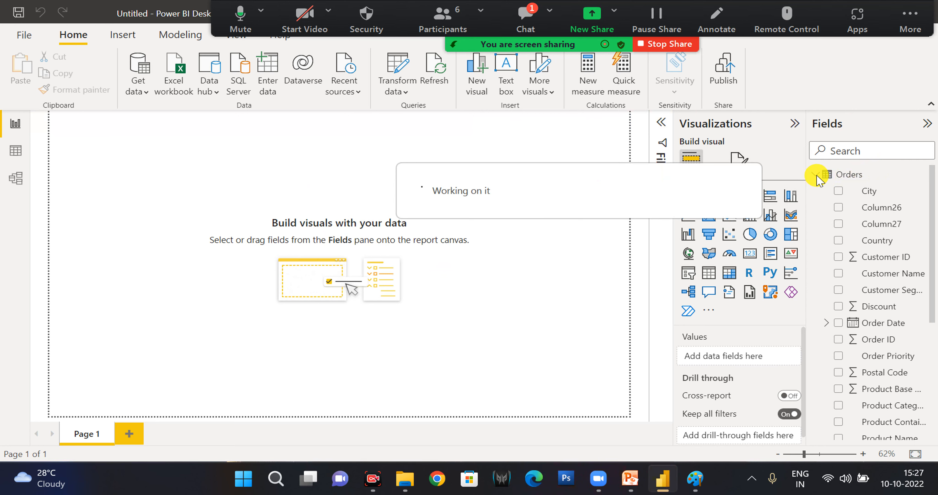
# Collapse the Orders table and place the Temp table's Test field on the report canvas as a table visual.
pyautogui.click(815, 177)
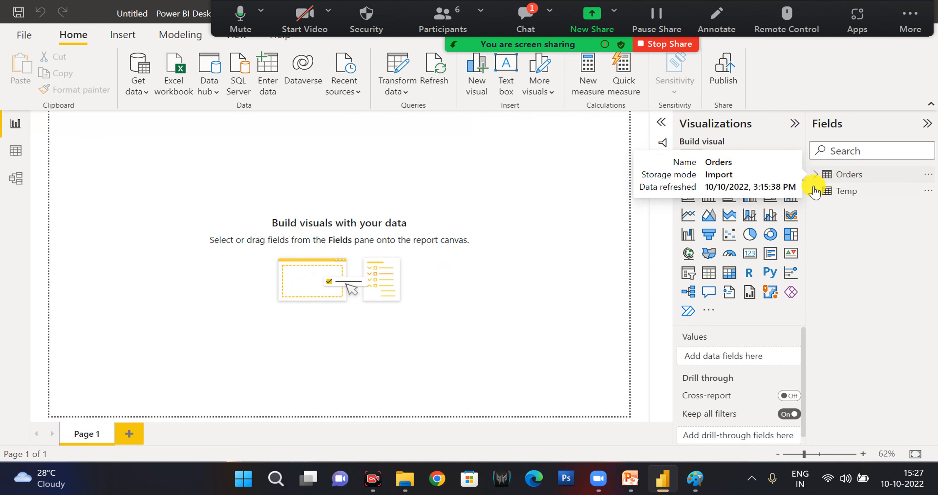
pyautogui.moveTo(872, 212); pyautogui.dragTo(524, 201)
pyautogui.click(838, 207)
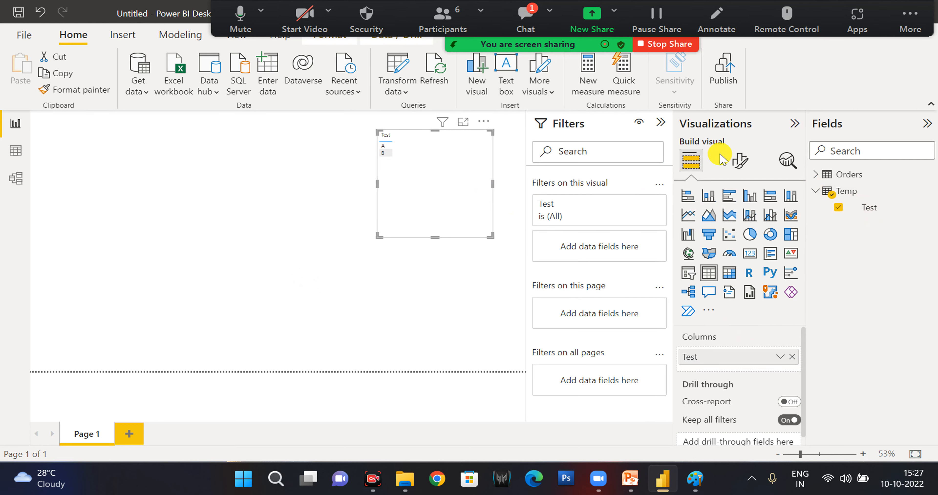
# Set the font size of the Test table visual's values to 20.
pyautogui.click(737, 161)
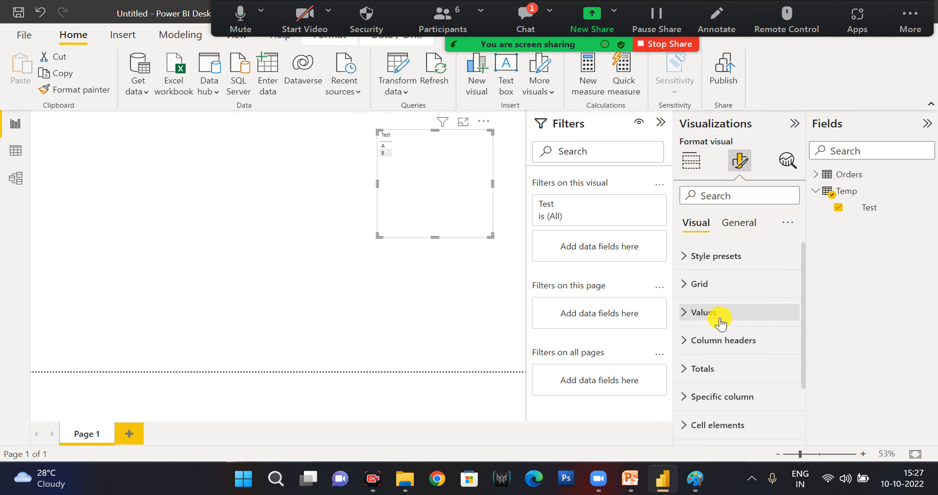
pyautogui.click(704, 312)
pyautogui.click(777, 377)
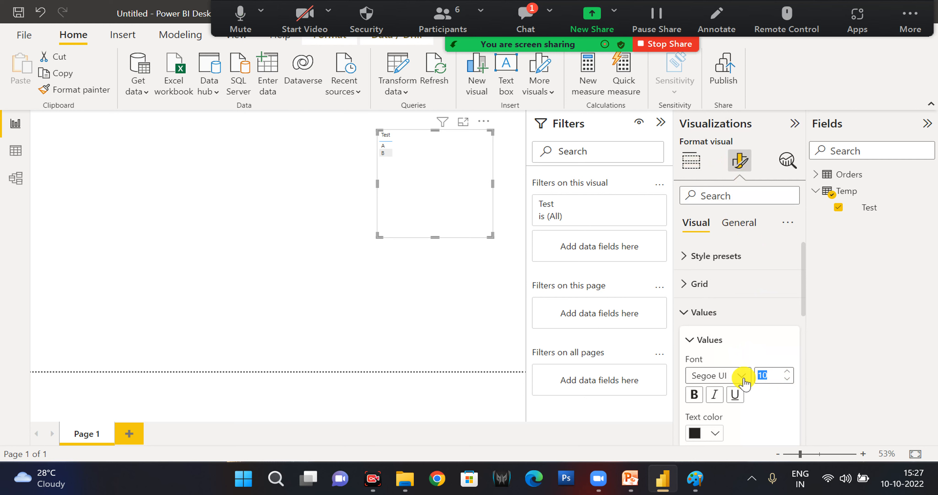
pyautogui.write('20')
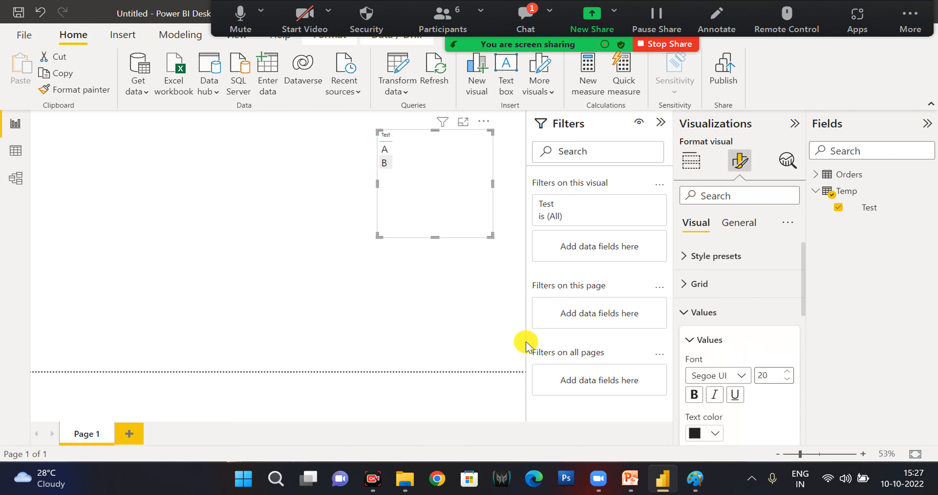
pyautogui.click(471, 284)
# List the recent data sources, then open the Power Query Editor maximized to transform the loaded data.
pyautogui.click(348, 97)
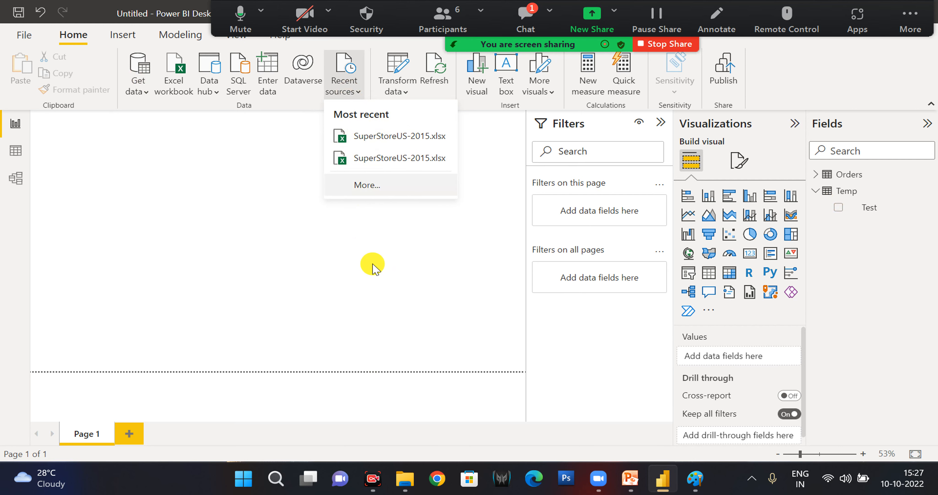
pyautogui.click(400, 94)
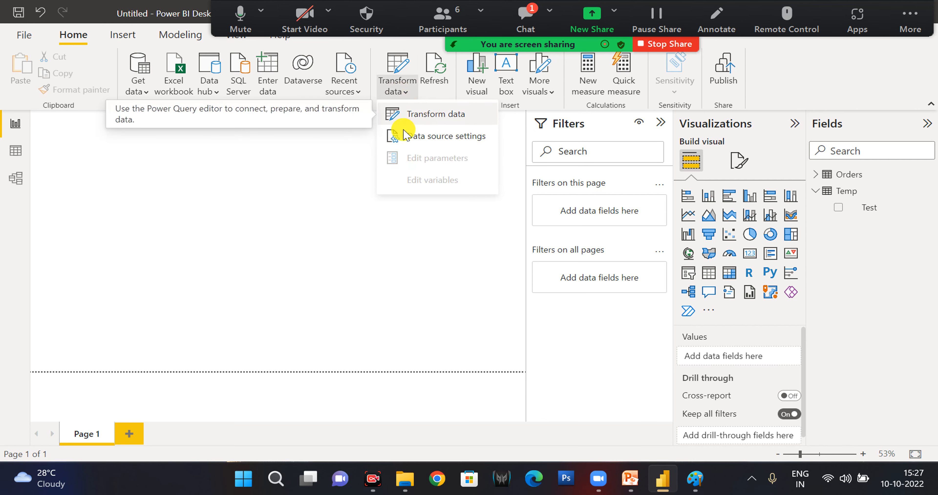
pyautogui.click(447, 120)
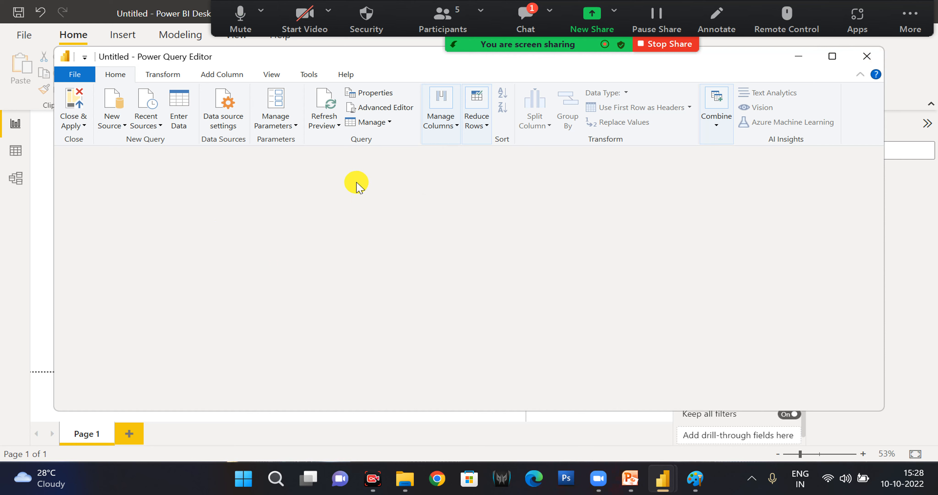
pyautogui.click(829, 60)
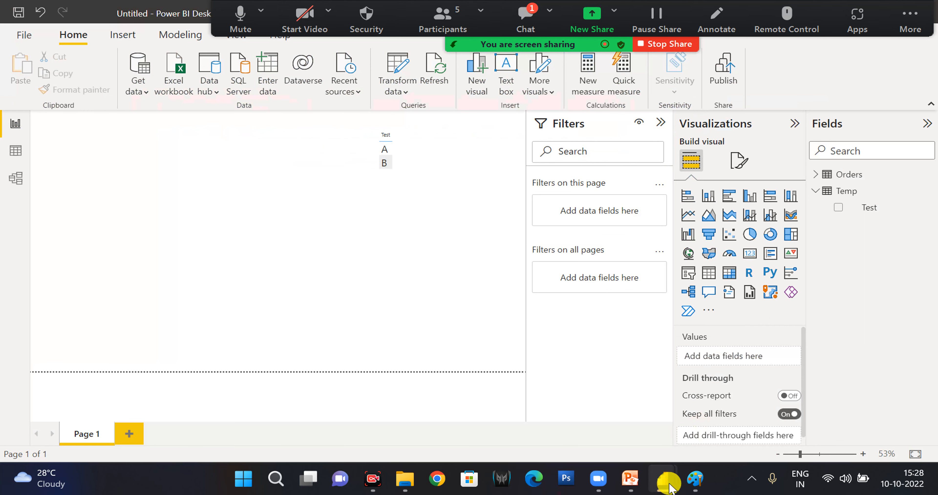
pyautogui.moveTo(665, 479)
pyautogui.click(691, 420)
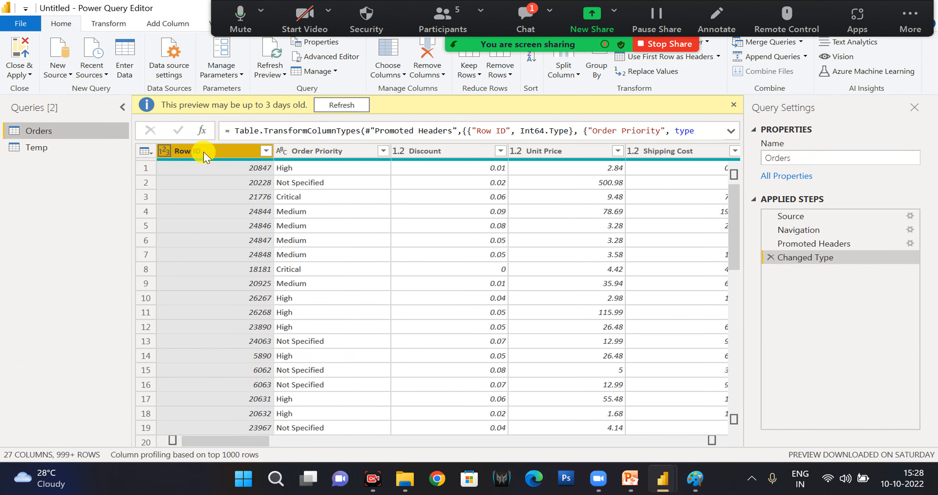
# Change the Row ID column of the Orders query to Decimal Number, replacing the current type conversion.
pyautogui.click(164, 151)
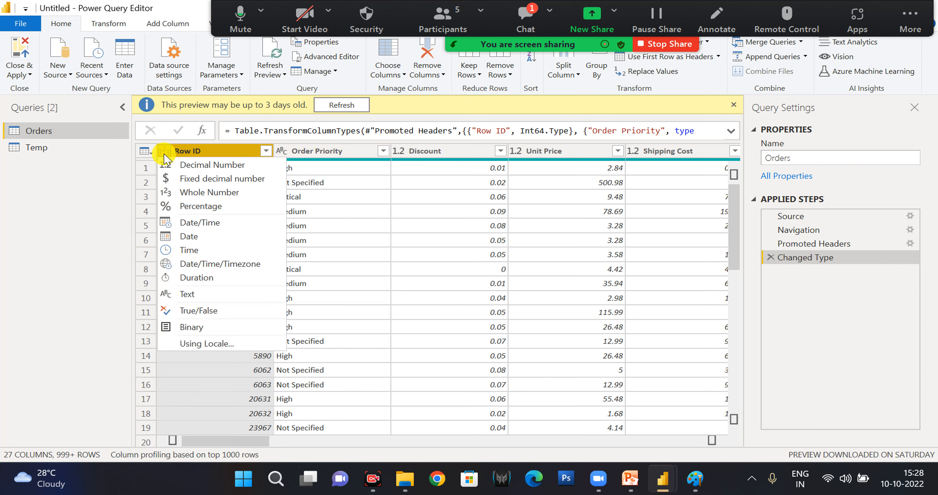
pyautogui.click(183, 168)
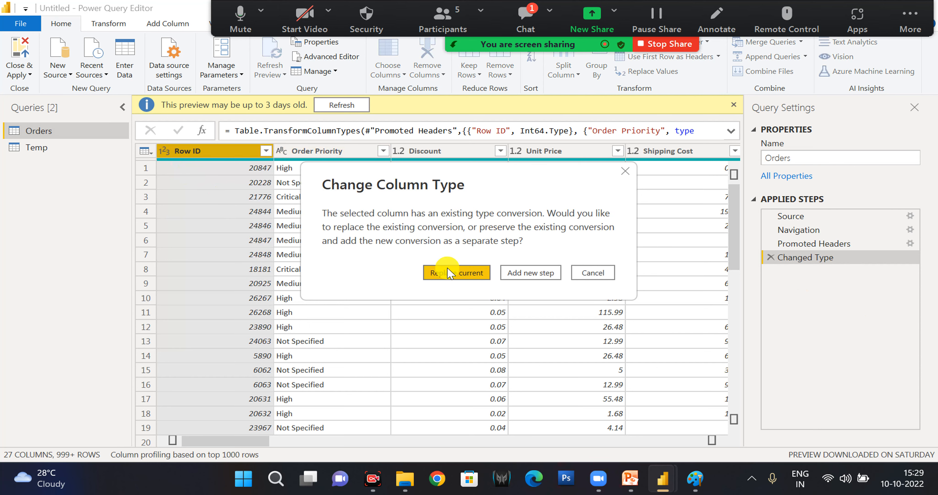
pyautogui.click(448, 273)
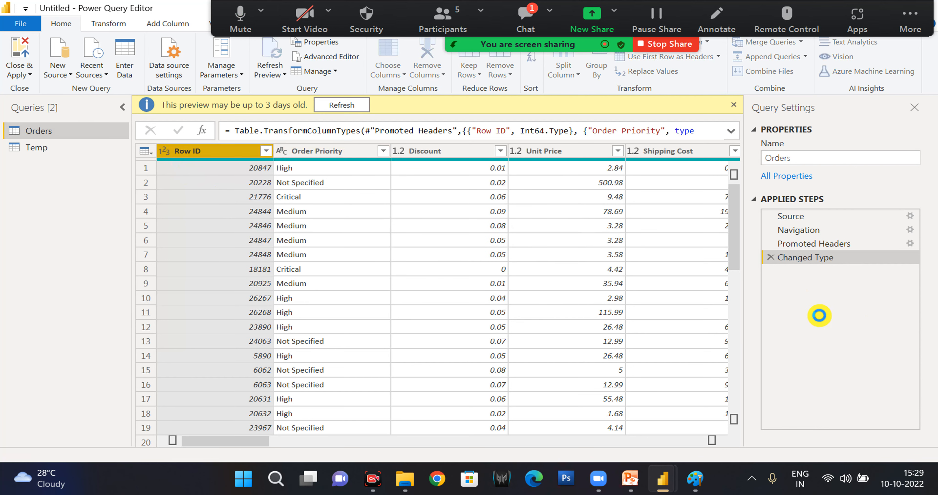
# Convert Row ID to Percentage as a new applied step, and delete that added step.
pyautogui.click(162, 133)
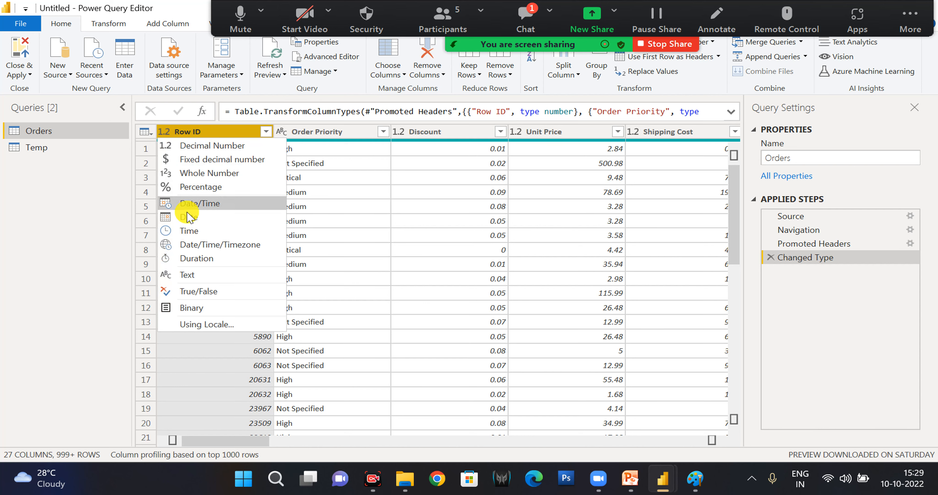
pyautogui.click(189, 191)
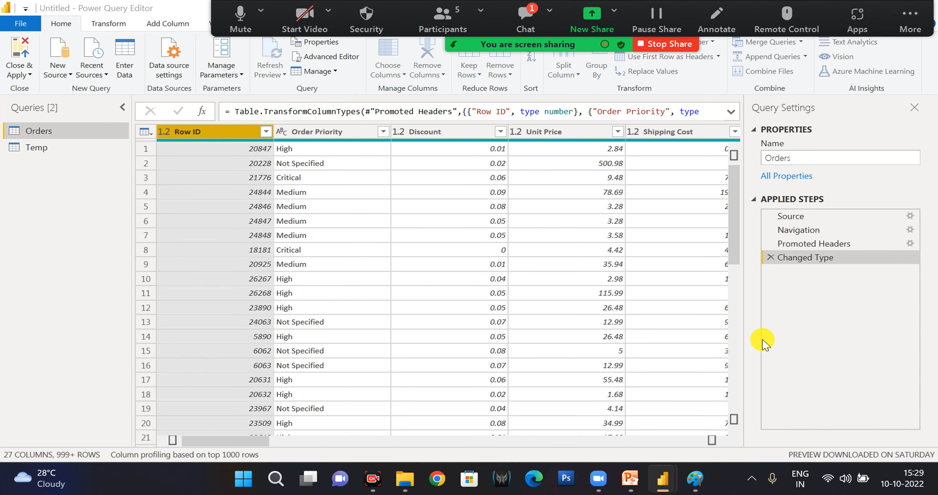
pyautogui.click(527, 273)
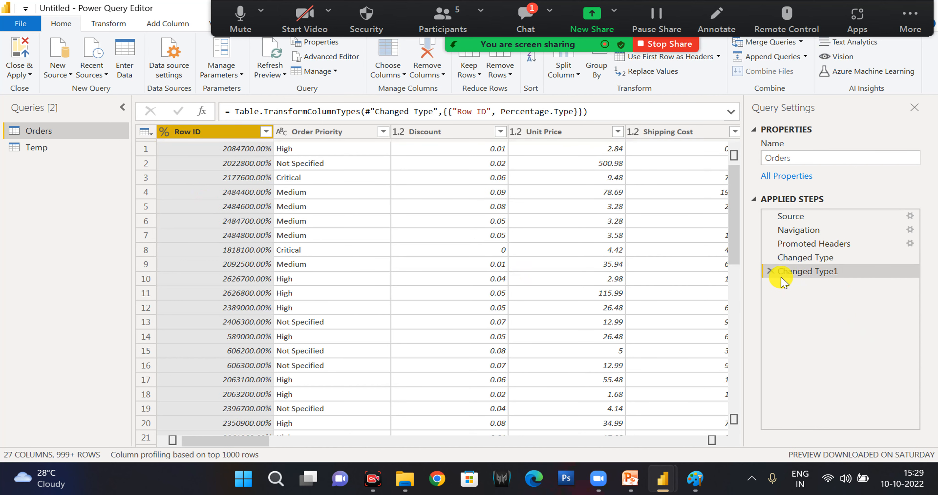
pyautogui.click(770, 271)
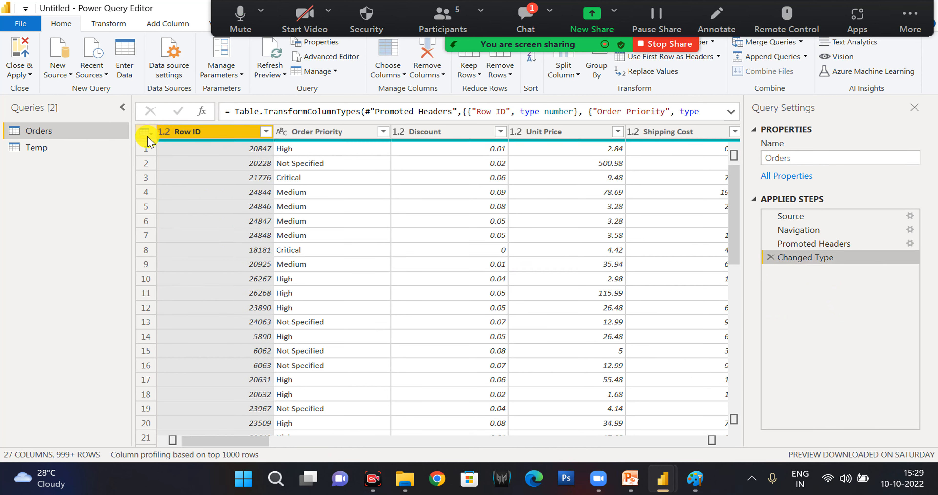
# Change the Row ID column's data type to Whole Number, replacing the current type conversion.
pyautogui.click(164, 132)
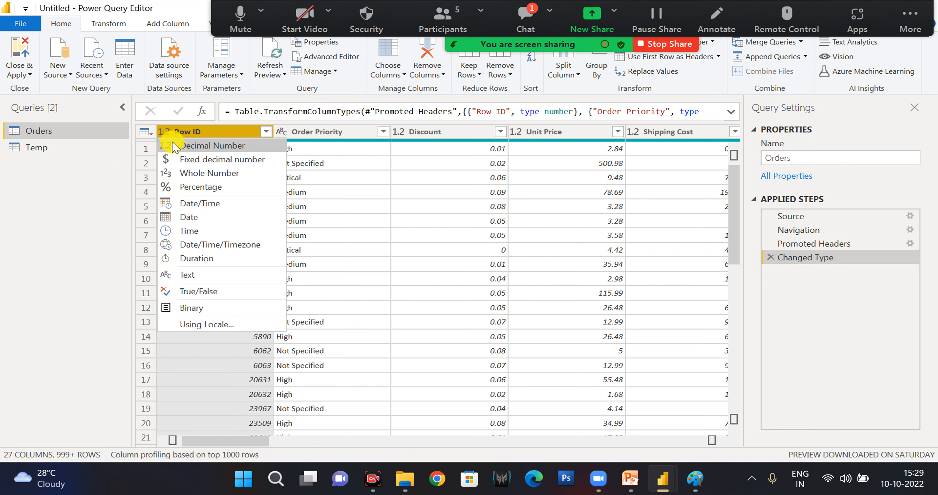
pyautogui.click(174, 170)
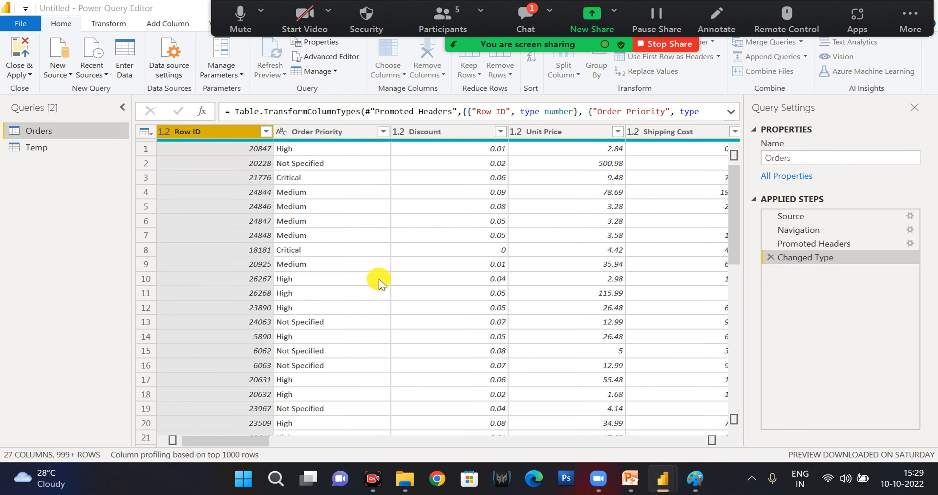
pyautogui.click(462, 277)
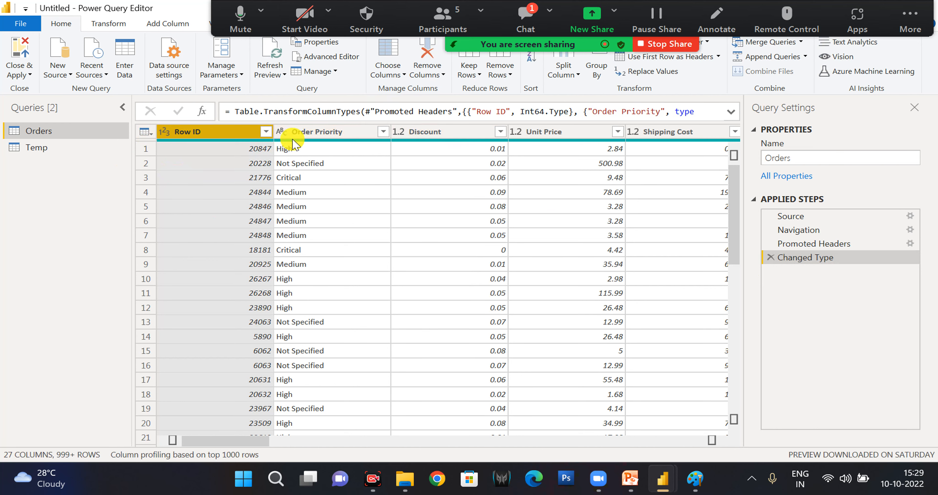
# Duplicate the Order Priority column in the Orders query.
pyautogui.click(302, 134)
pyautogui.rightClick(301, 135)
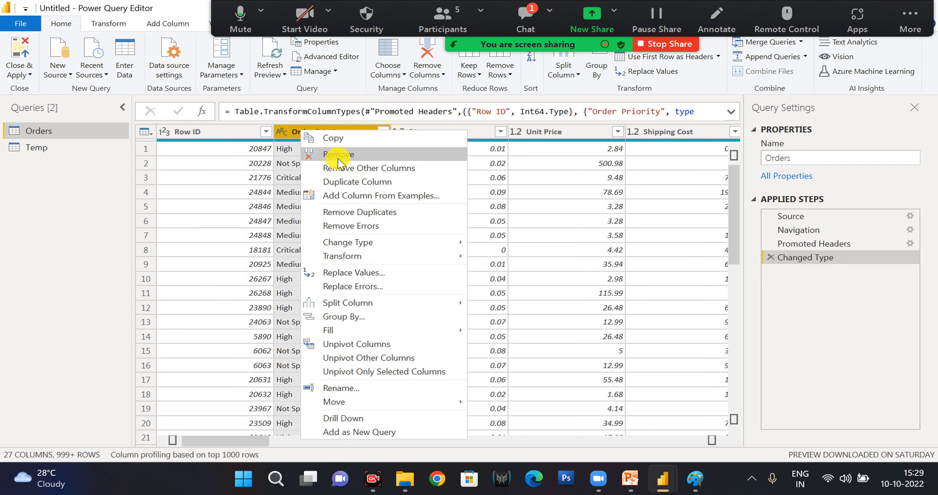
pyautogui.click(347, 182)
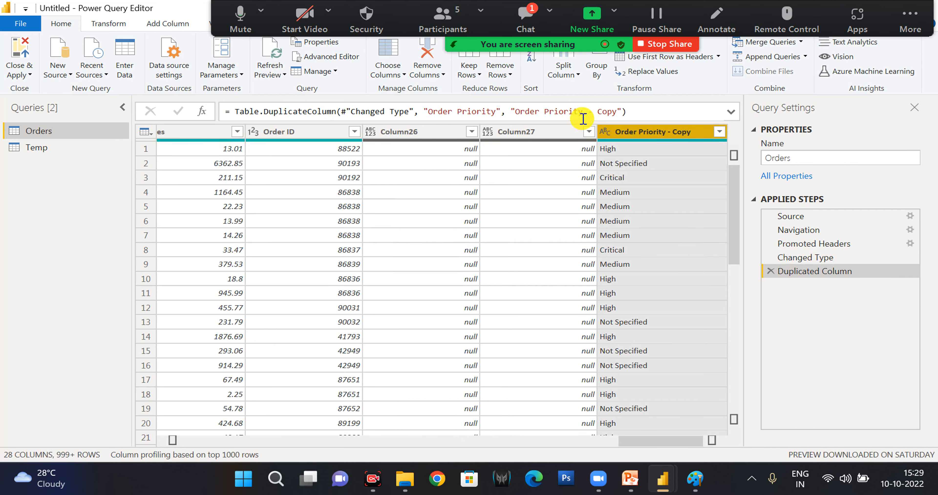
# Expand the formula bar and examine the Table.DuplicateColumn formula of the Duplicated Column step.
pyautogui.click(636, 109)
pyautogui.doubleClick(283, 111)
pyautogui.click(731, 112)
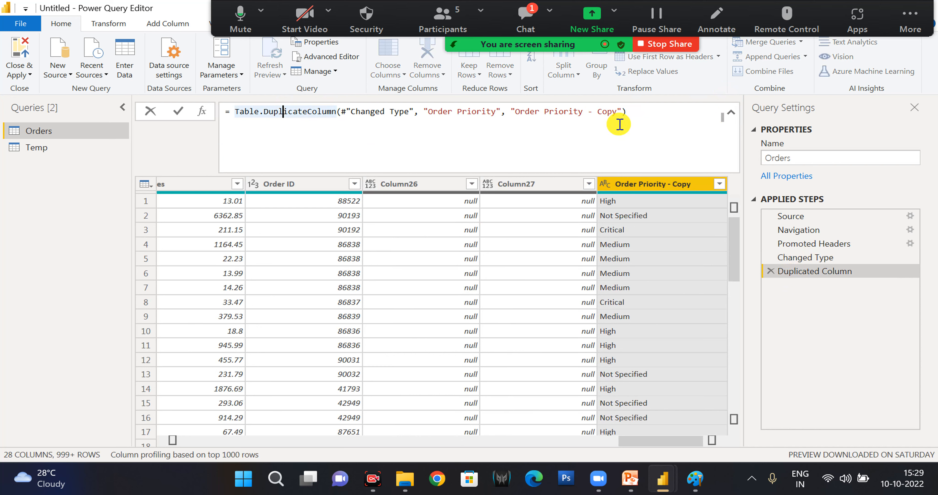
pyautogui.click(634, 118)
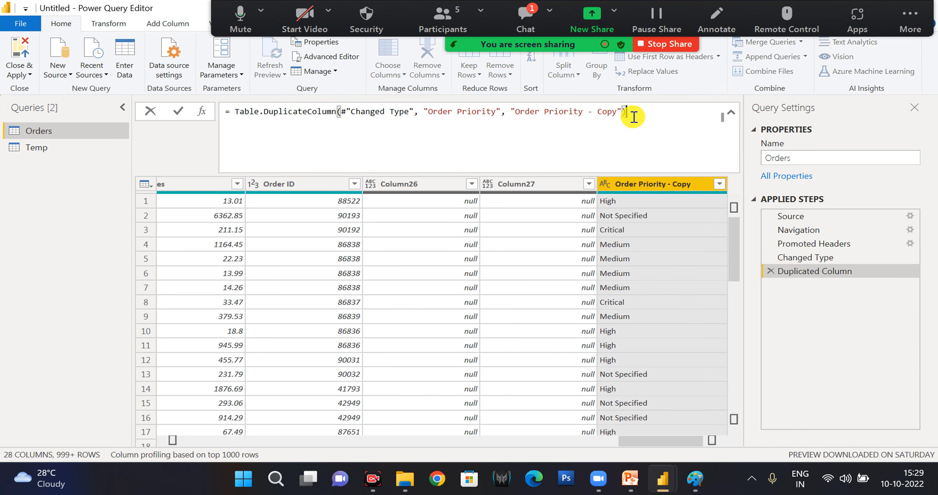
# Review the Orders query's M code line by line in the Advanced Editor, from Source to Duplicated Column, and close it without changes.
pyautogui.click(328, 59)
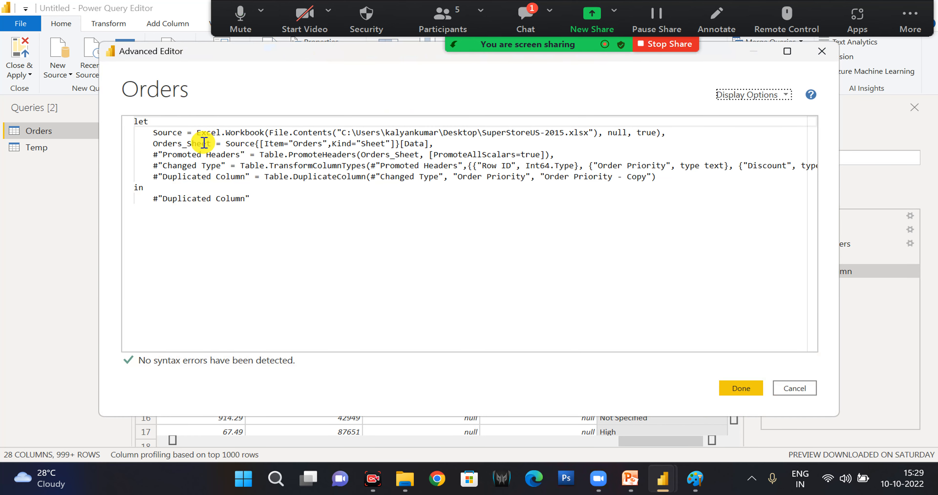
pyautogui.click(154, 131)
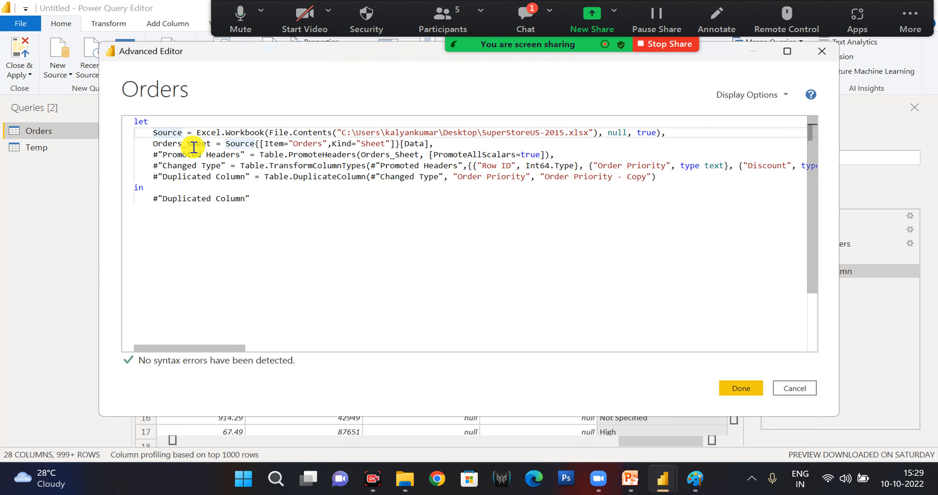
pyautogui.click(197, 132)
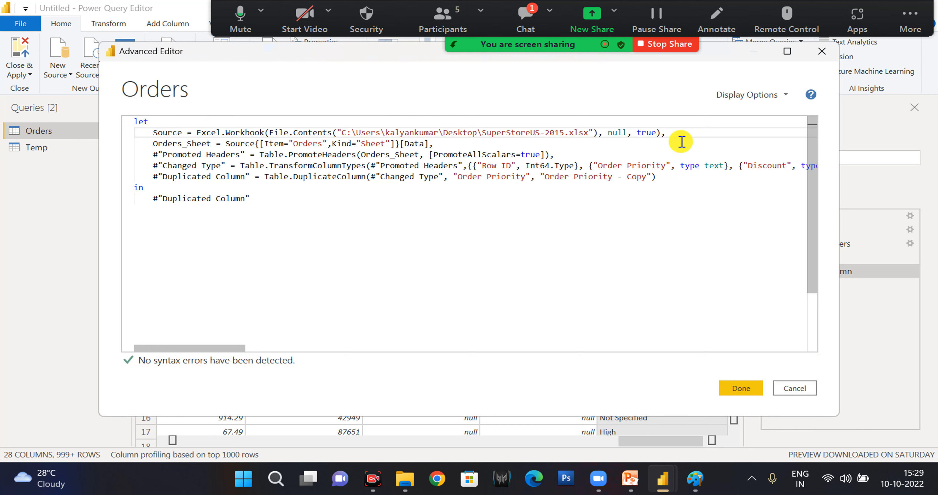
pyautogui.keyDown('shift'); pyautogui.click(682, 128); pyautogui.keyUp('shift')
pyautogui.click(251, 144)
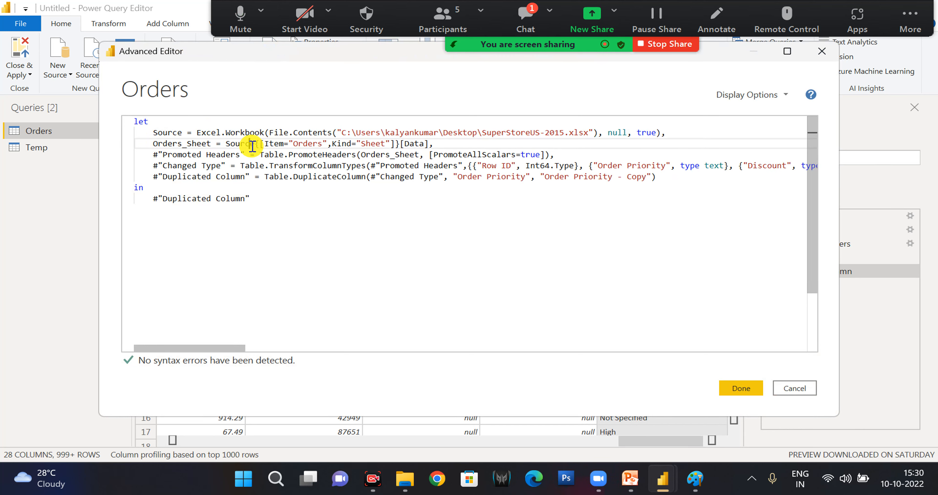
pyautogui.click(394, 167)
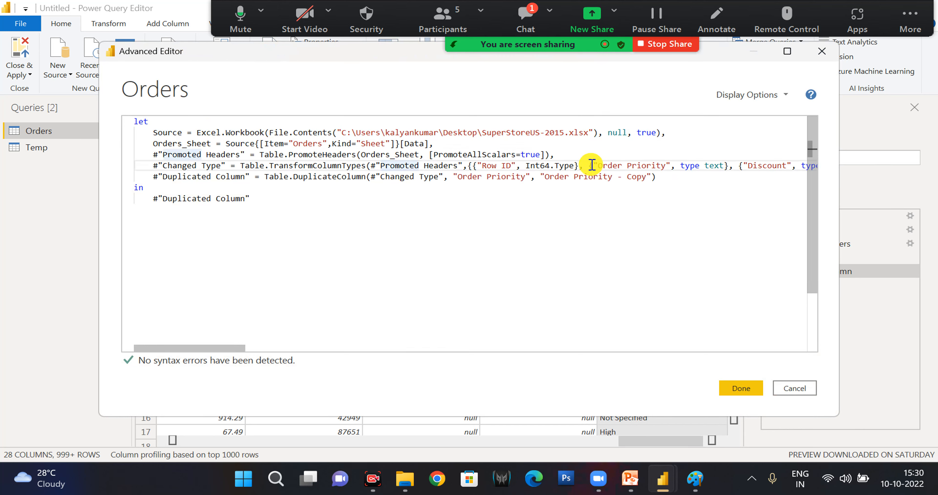
pyautogui.click(655, 163)
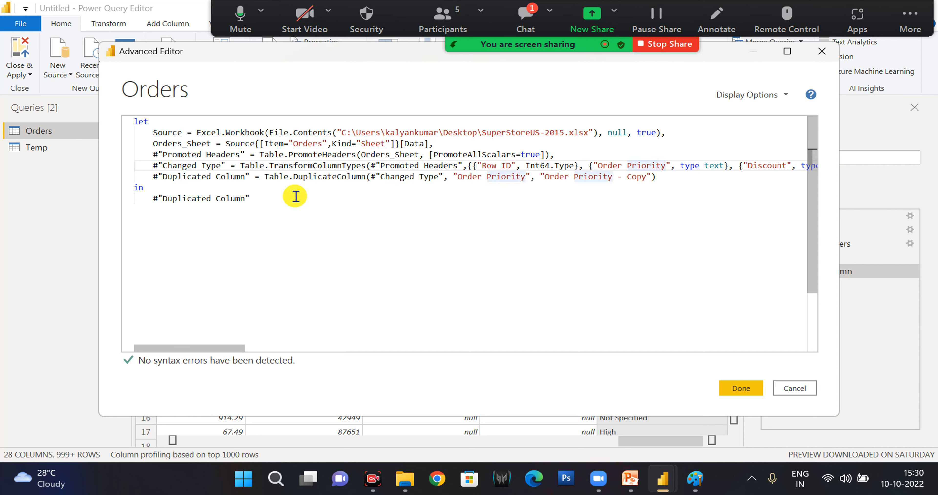
pyautogui.click(154, 179)
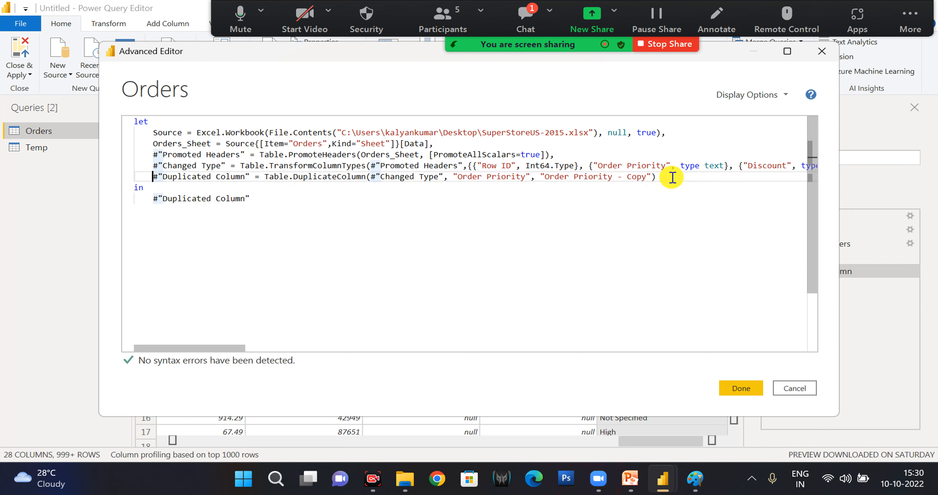
pyautogui.click(787, 387)
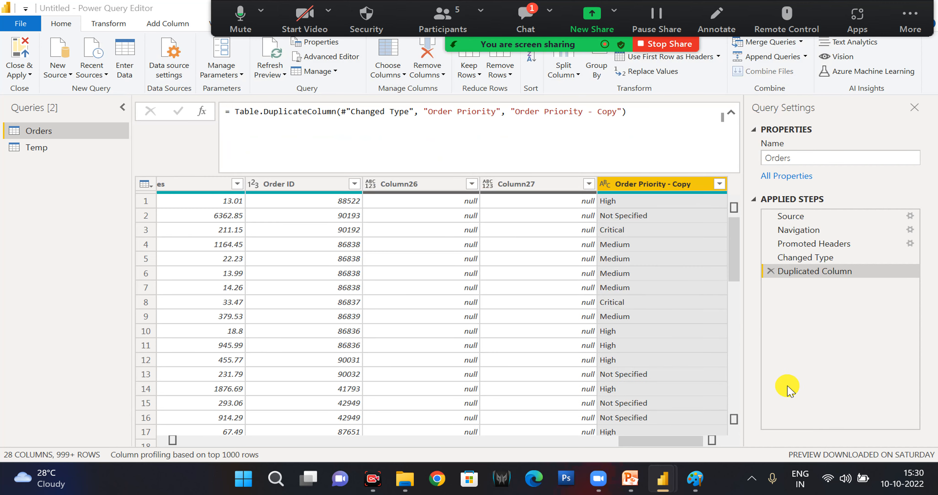
# Remove all columns of the Orders query except Order ID.
pyautogui.click(306, 186)
pyautogui.rightClick(306, 191)
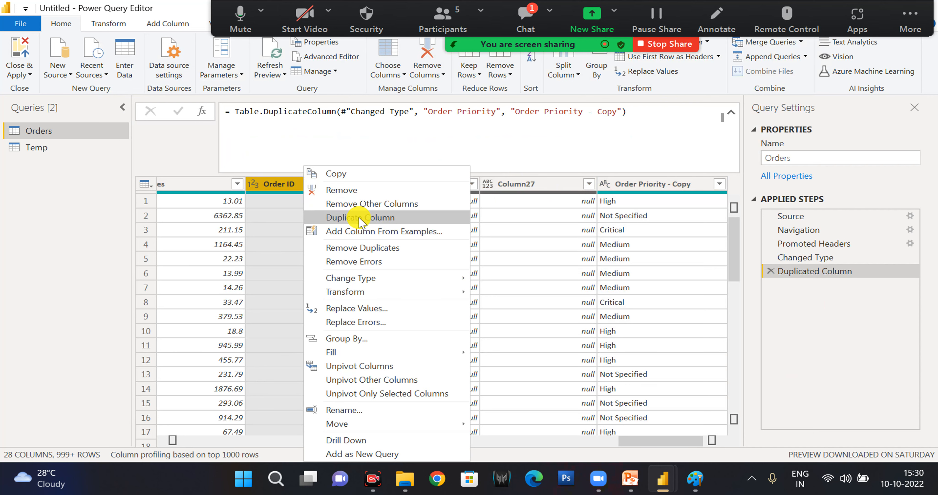
pyautogui.click(356, 206)
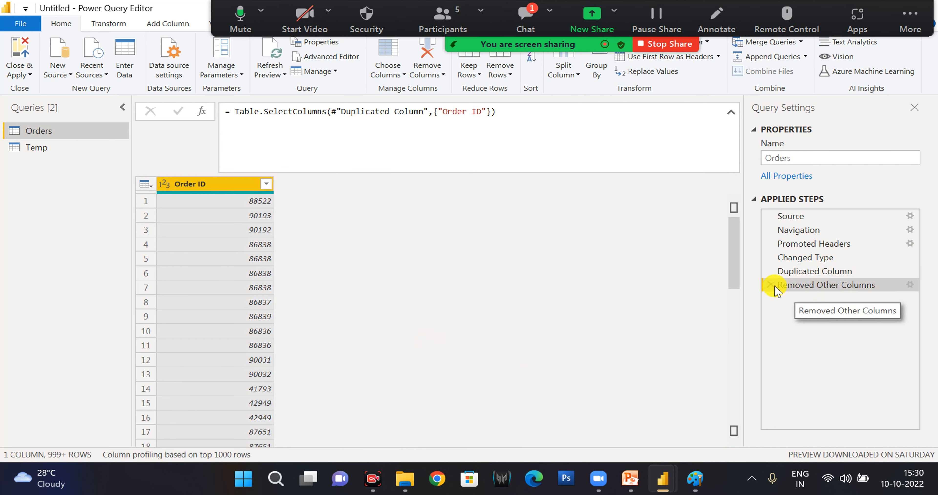
# Examine the Removed Other Columns line in the Advanced Editor, and close it without changes.
pyautogui.click(342, 57)
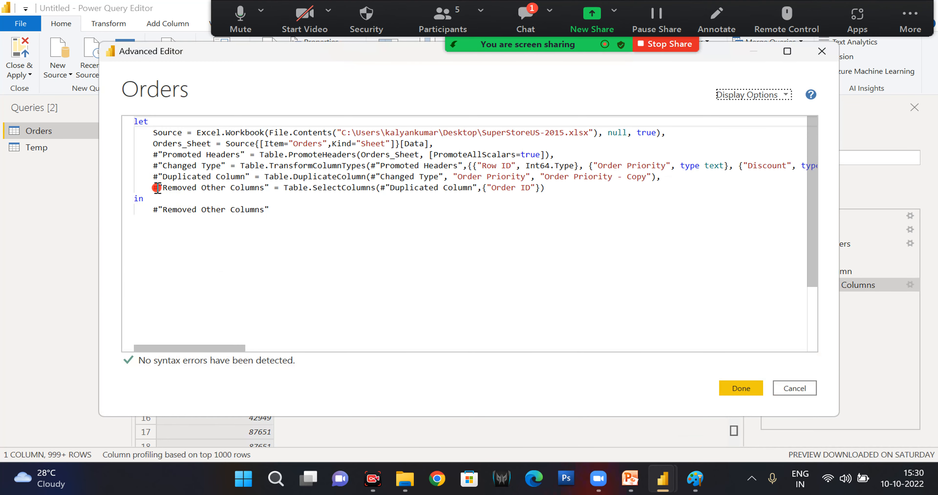
pyautogui.keyDown('shift'); pyautogui.click(557, 190); pyautogui.keyUp('shift')
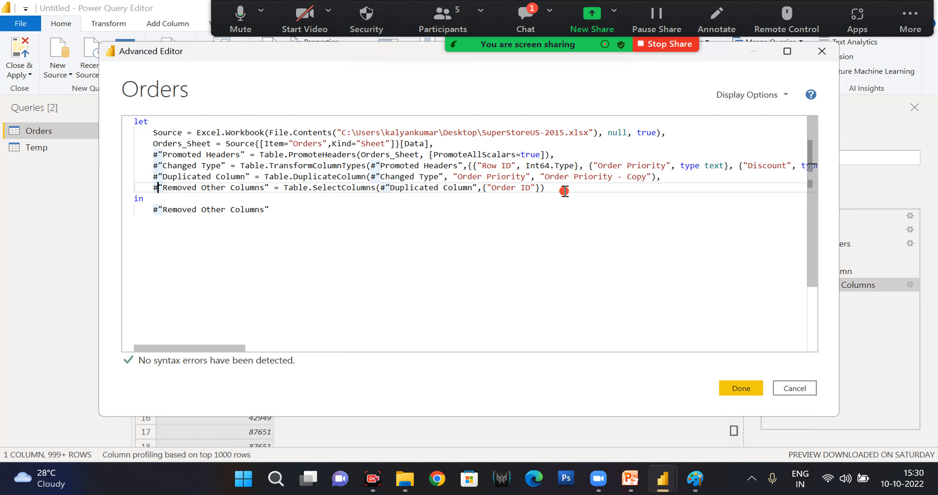
pyautogui.click(803, 388)
# Delete the Removed Other Columns and Duplicated Column applied steps from the Orders query.
pyautogui.click(769, 286)
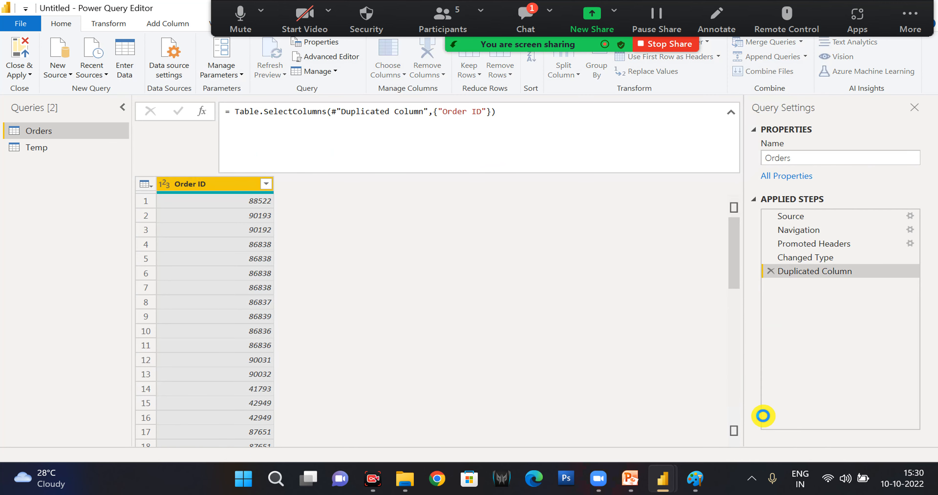
pyautogui.click(769, 273)
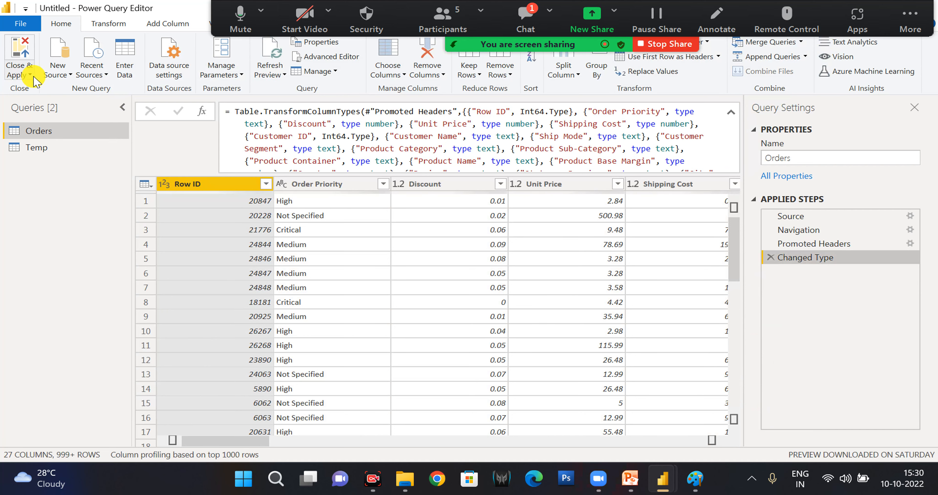
# Close the Power Query Editor and return to the report page.
pyautogui.click(18, 75)
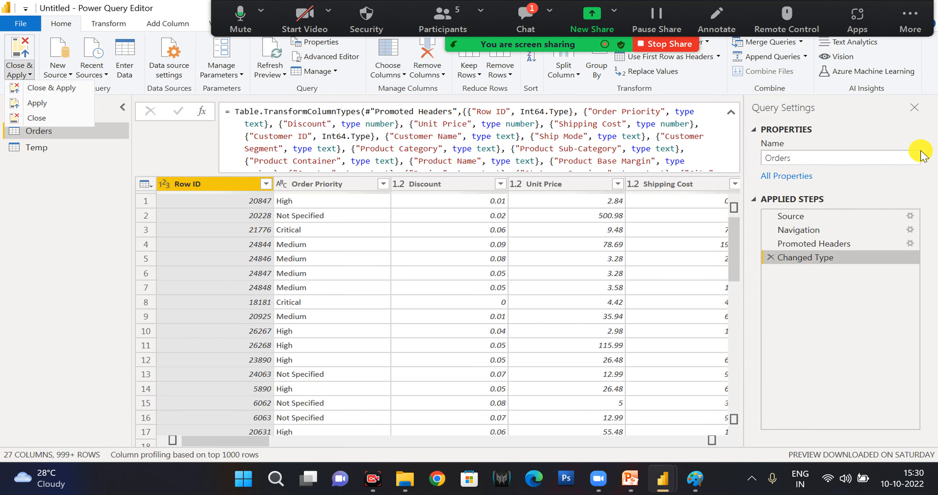
pyautogui.click(920, 116)
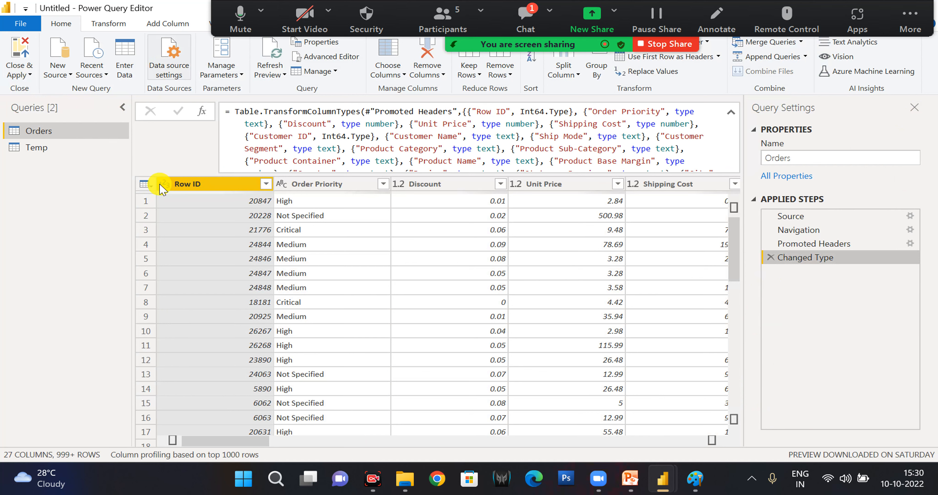
pyautogui.click(53, 122)
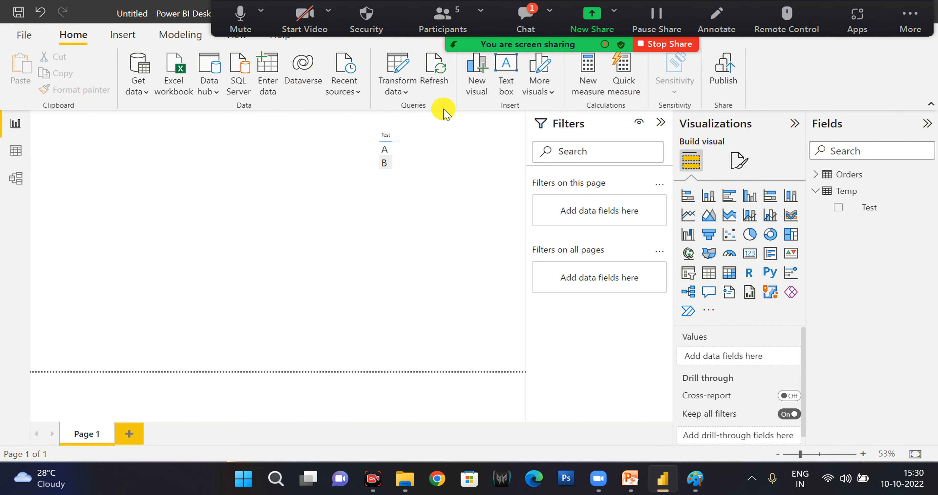
# Insert a new visual on Page 1, and move and enlarge it to fill the free area beside the Test table.
pyautogui.click(480, 81)
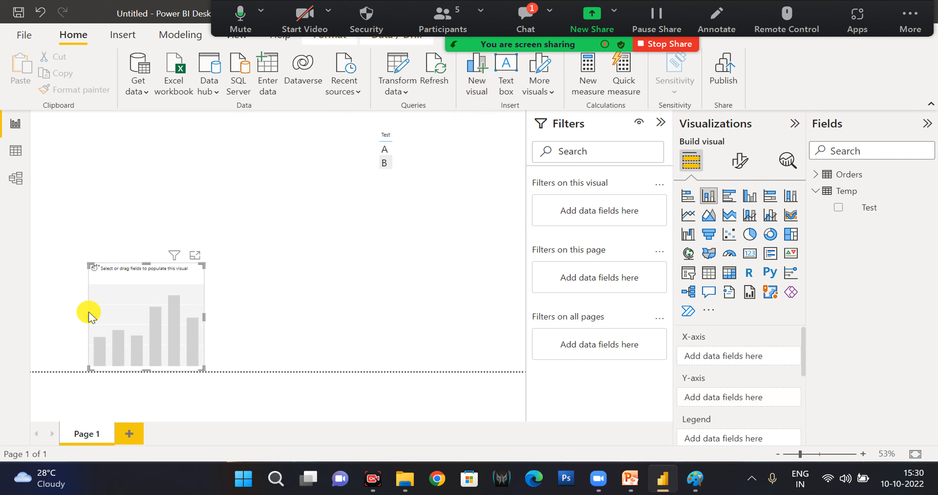
pyautogui.moveTo(124, 296); pyautogui.dragTo(88, 170)
pyautogui.moveTo(163, 240); pyautogui.dragTo(362, 359)
pyautogui.scroll(-1, 710, 346)
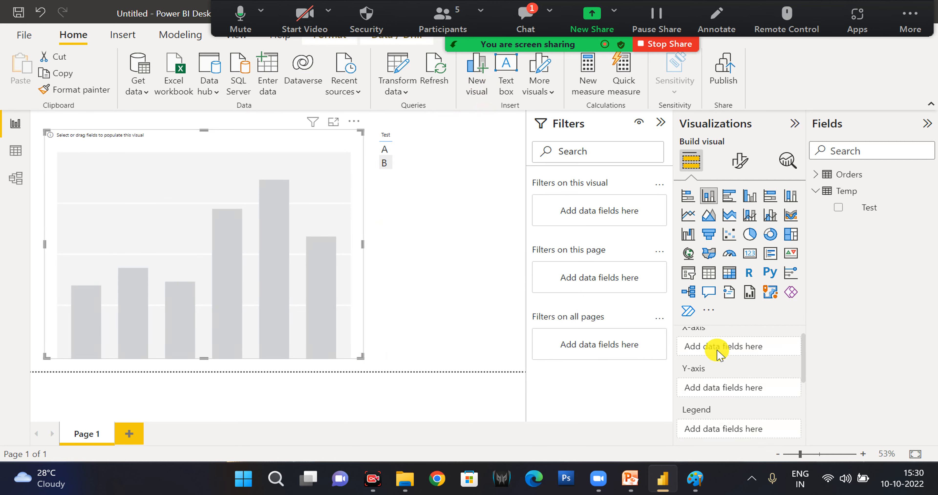
pyautogui.scroll(1, 717, 354)
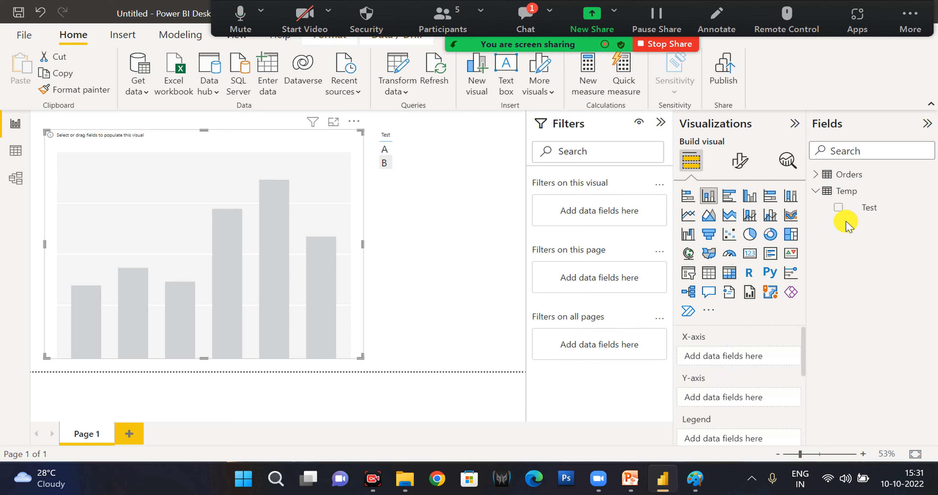
# Add the Column26, City and Sales fields of the Orders table to the new visual.
pyautogui.click(816, 175)
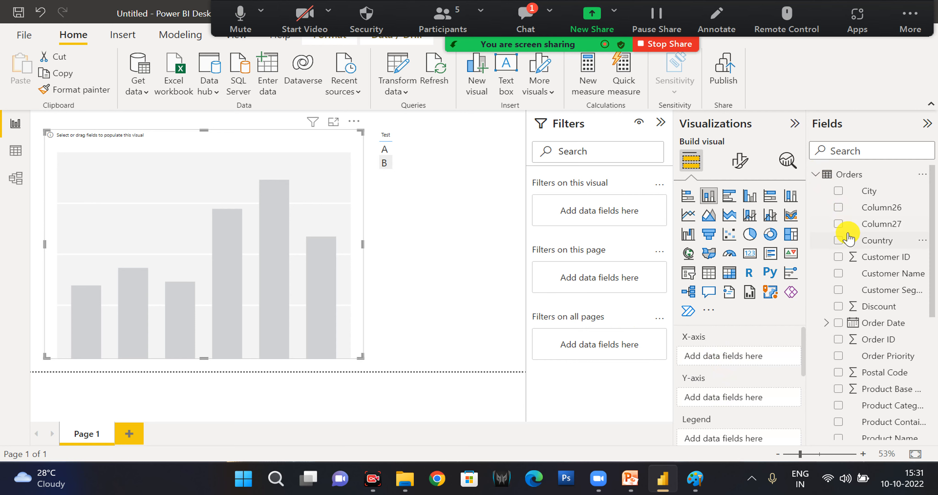
pyautogui.click(840, 205)
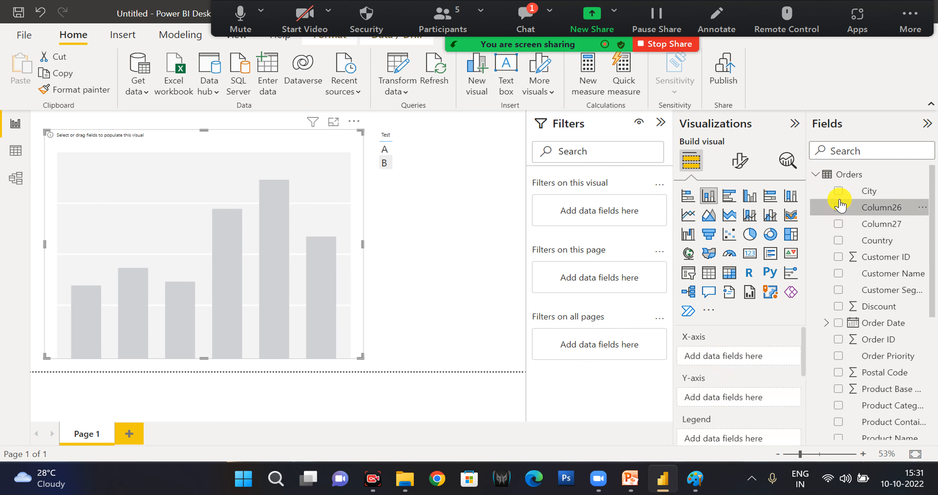
pyautogui.click(839, 192)
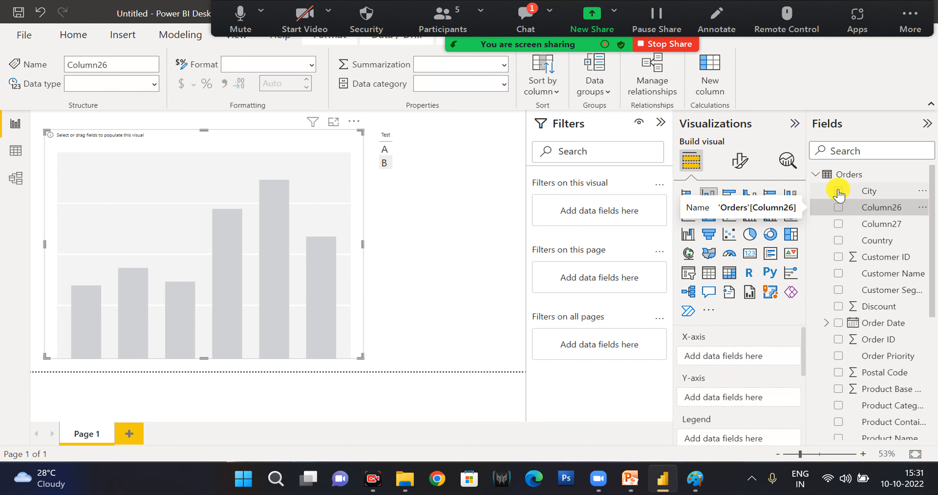
pyautogui.scroll(-5, 834, 313)
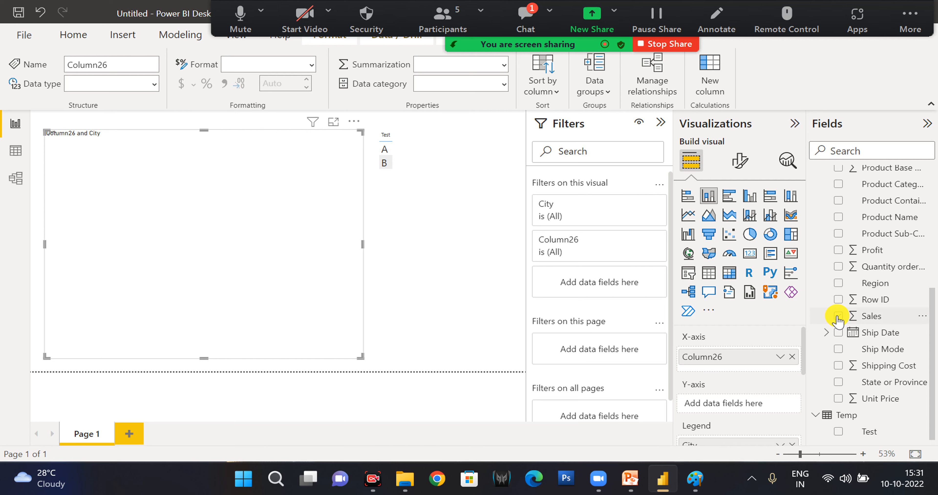
pyautogui.click(838, 315)
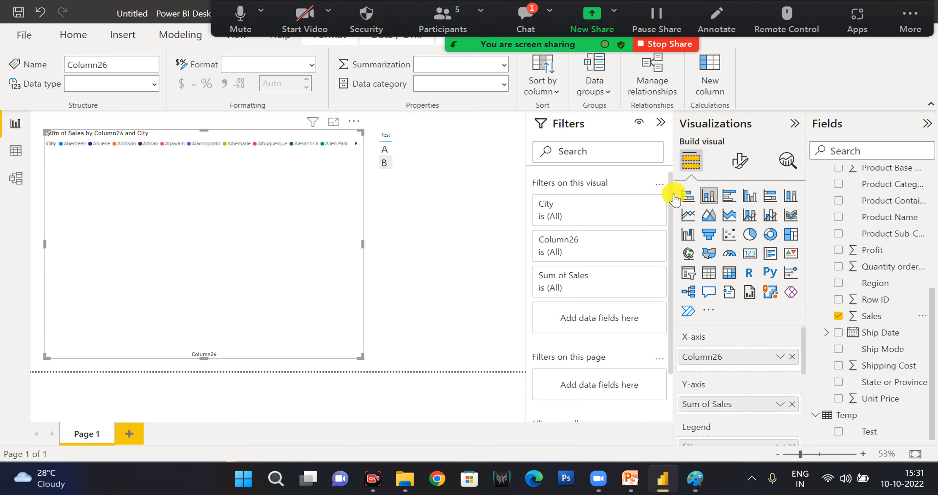
# Try the Sales visual as a stacked bar, a clustered bar and a funnel chart.
pyautogui.click(686, 197)
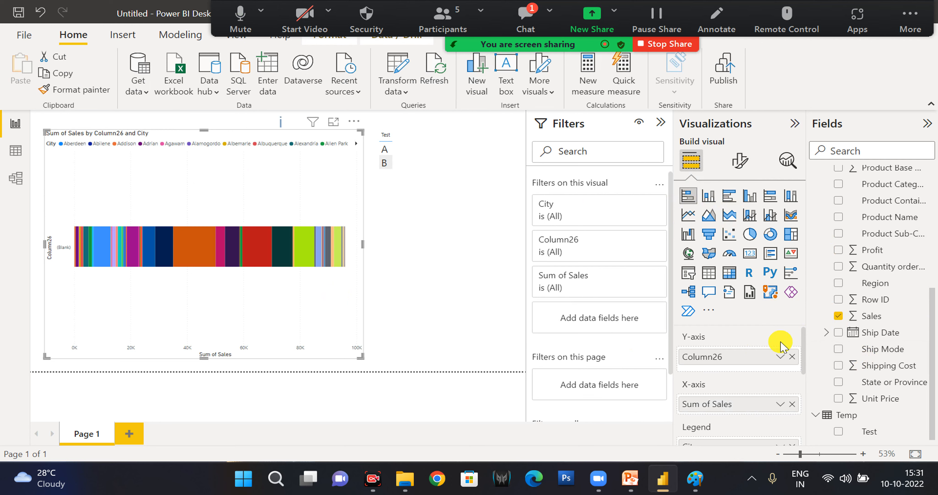
pyautogui.scroll(-2, 778, 401)
pyautogui.click(726, 201)
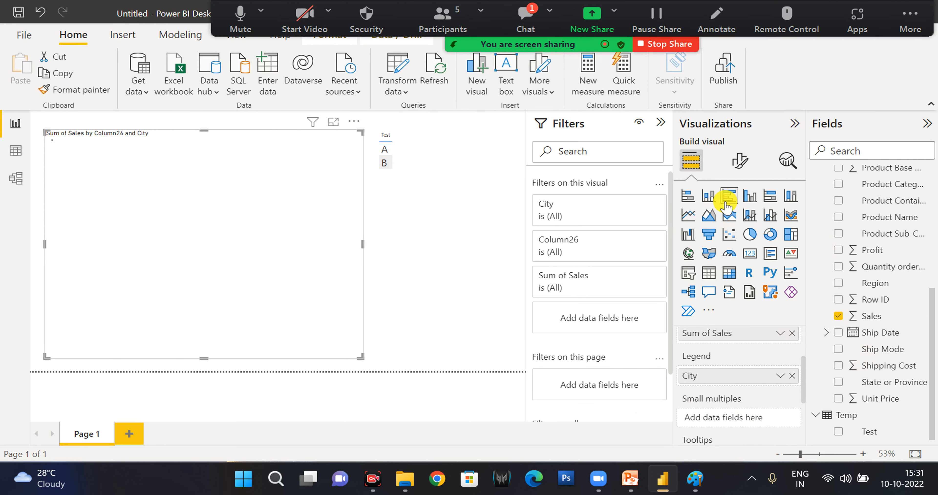
pyautogui.click(707, 237)
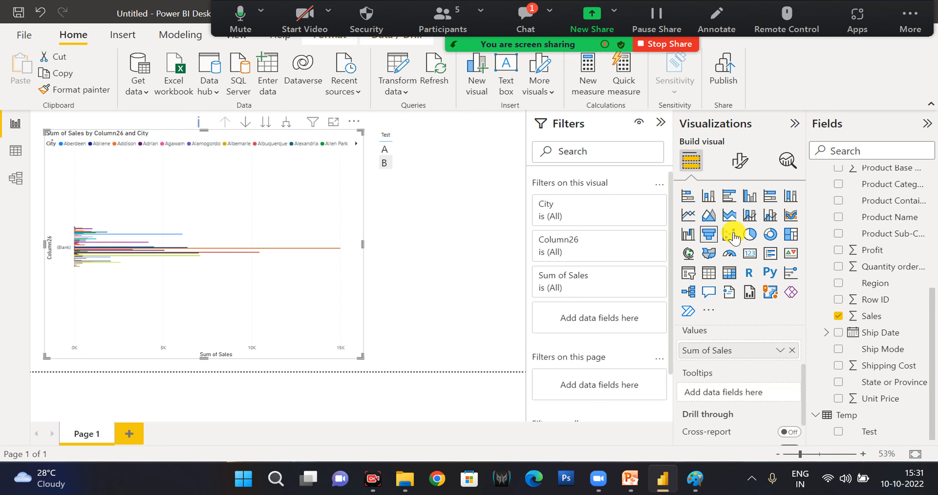
# Change the Sales visual to a donut chart and try Product Name as its Details field.
pyautogui.click(768, 235)
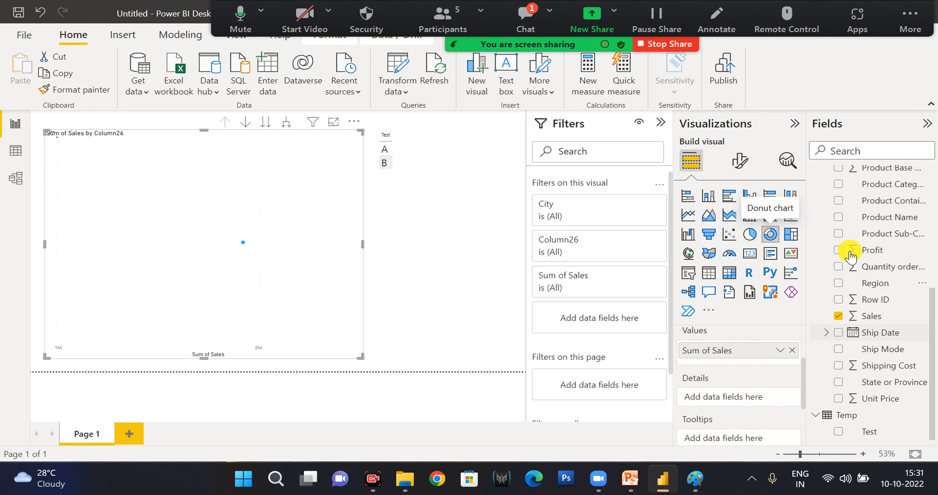
pyautogui.moveTo(854, 220); pyautogui.dragTo(733, 399)
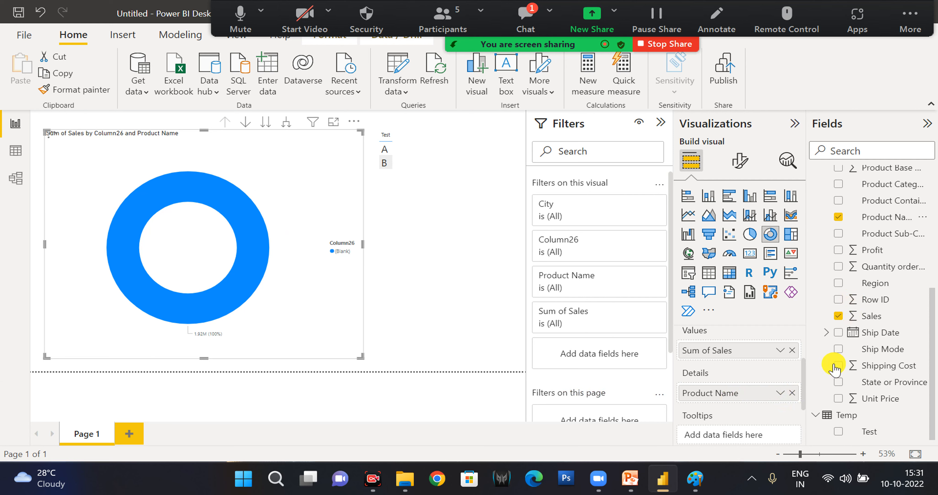
pyautogui.click(838, 349)
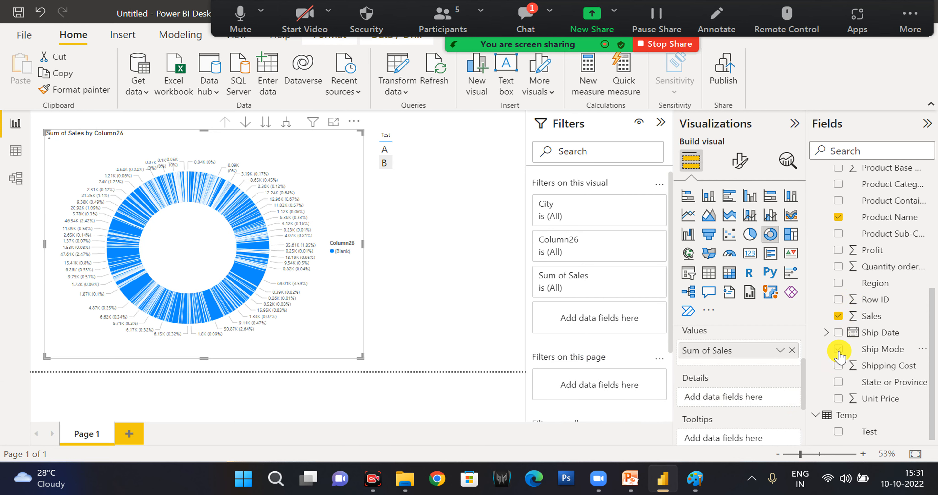
# Add Ship Mode to the donut chart's legend and remove the Column26 and City fields from it.
pyautogui.click(839, 350)
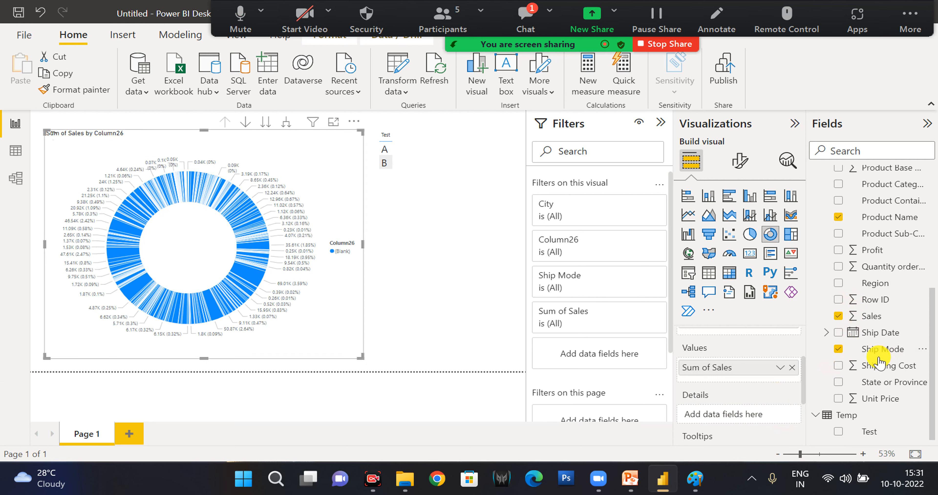
pyautogui.scroll(1, 760, 415)
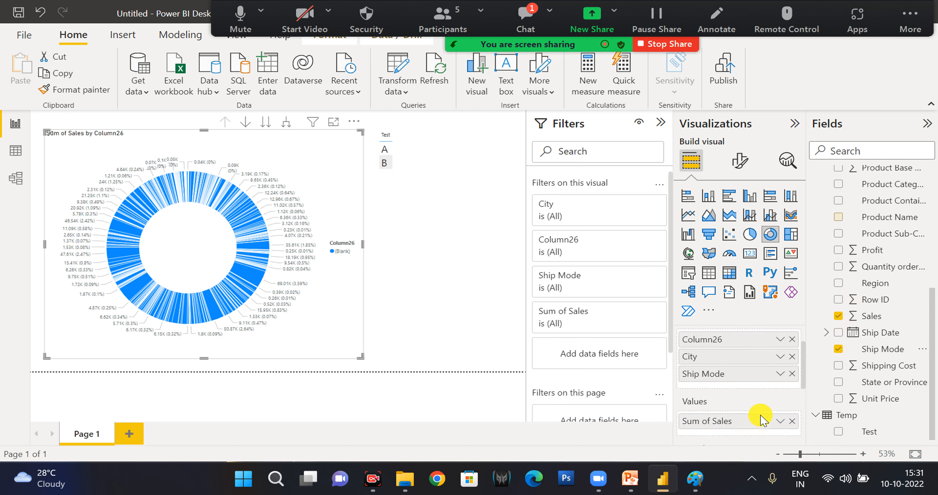
pyautogui.click(792, 340)
pyautogui.click(792, 340)
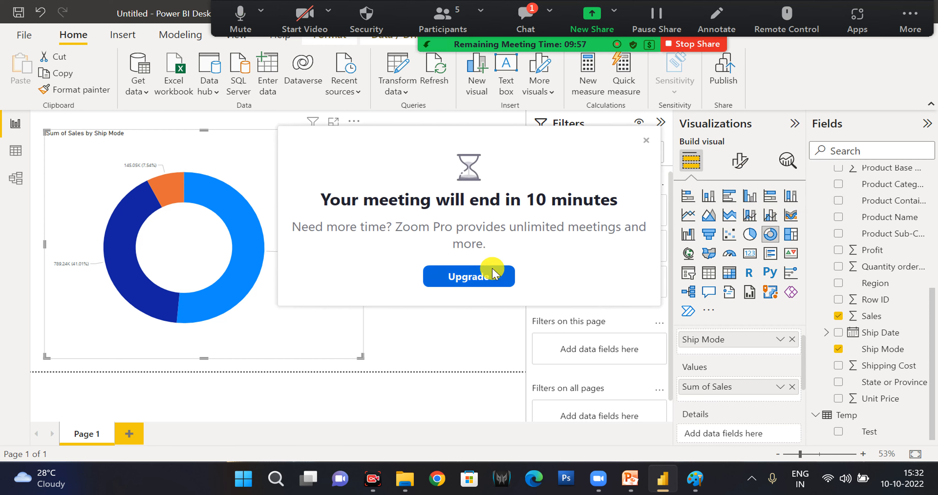
pyautogui.click(488, 276)
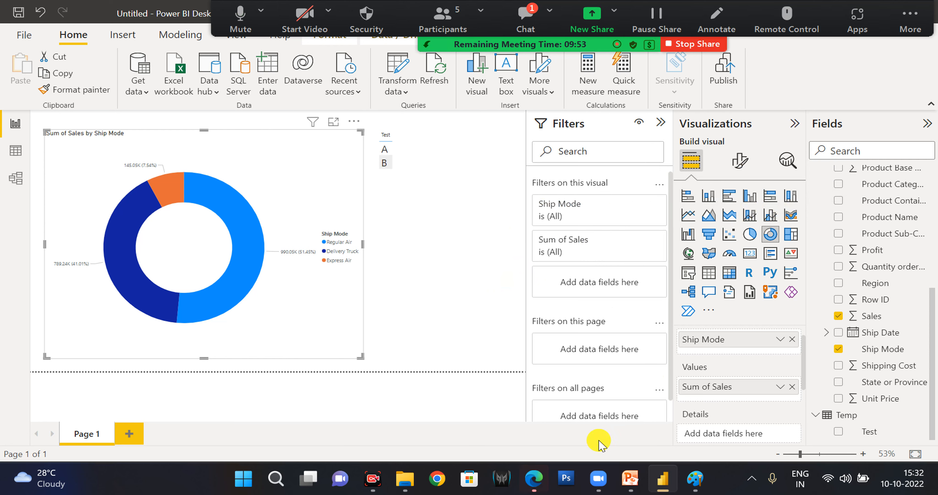
pyautogui.moveTo(533, 483)
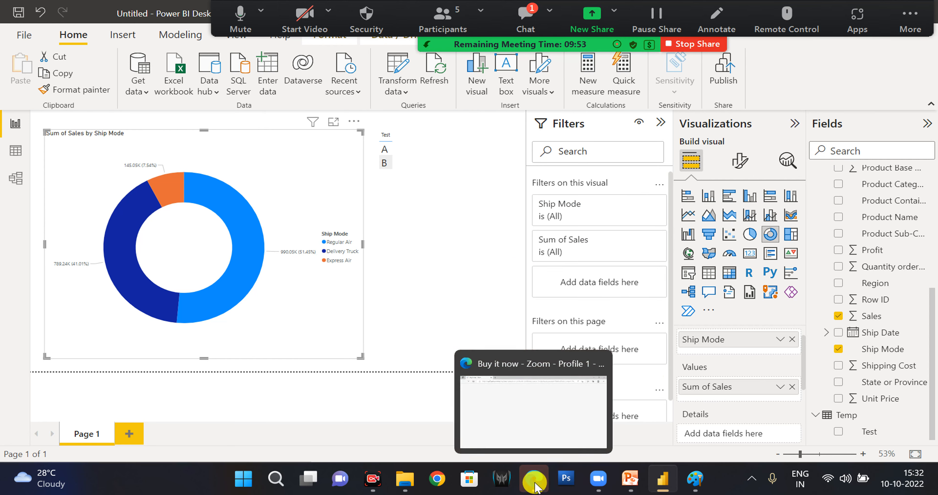
pyautogui.click(535, 422)
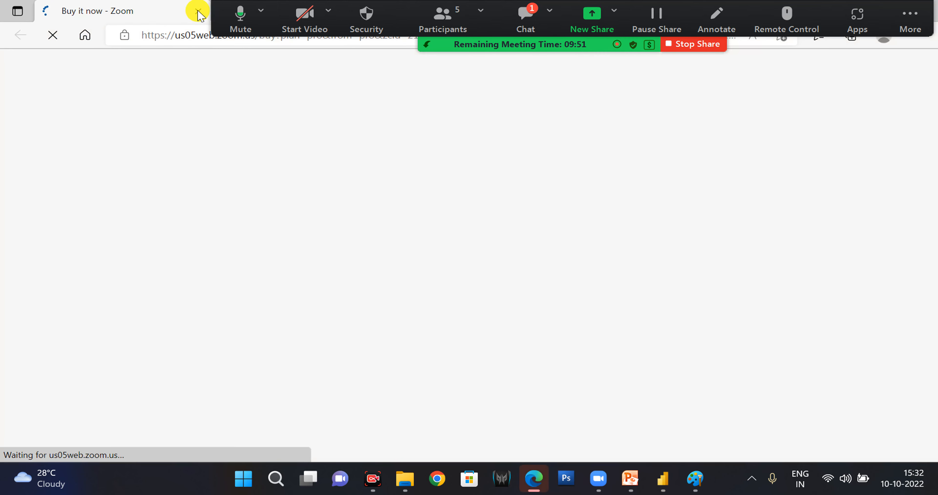
pyautogui.click(937, 0)
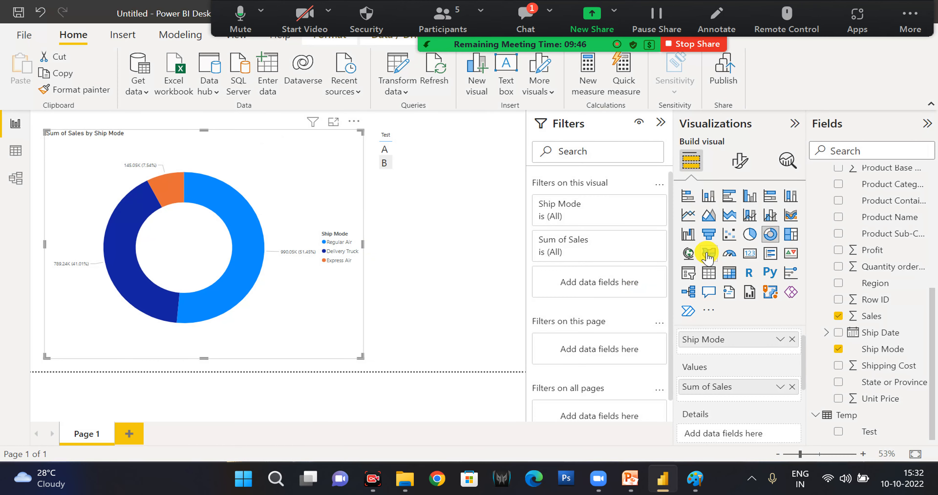
# Try the Sales by Ship Mode visual as a line and stacked column chart, and return it to a donut chart.
pyautogui.click(748, 216)
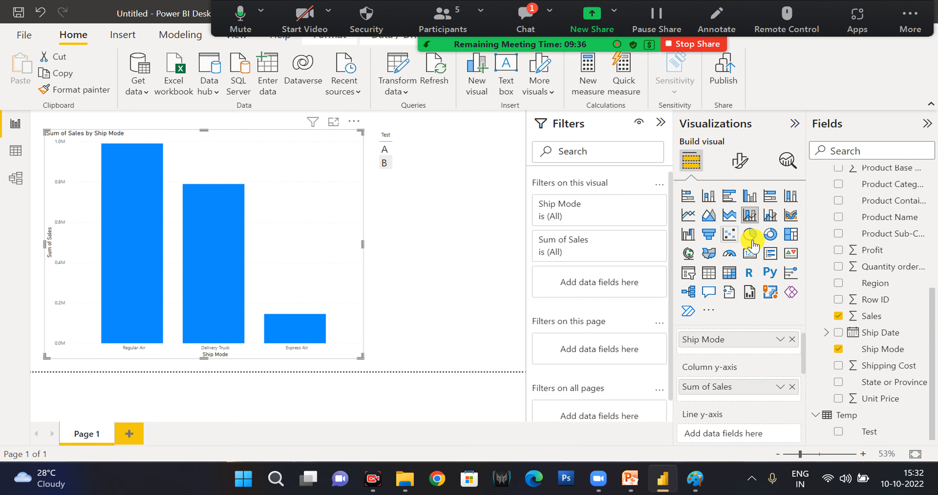
pyautogui.click(770, 234)
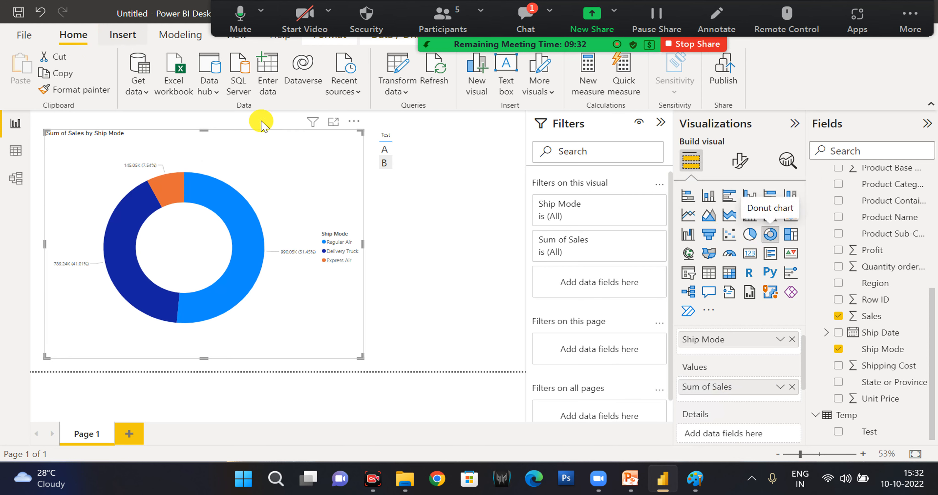
# Insert a text box reading "Power BI" beside the donut chart and set its font size to 44.
pyautogui.click(508, 80)
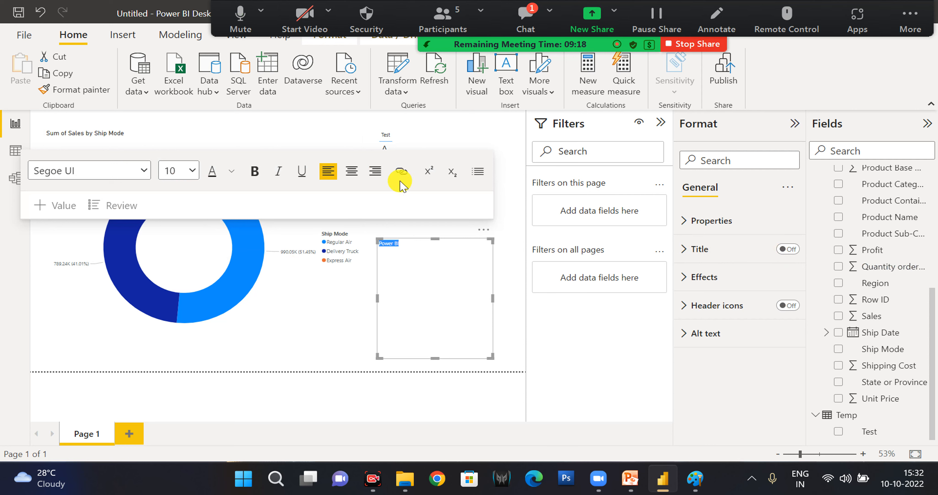
pyautogui.click(192, 171)
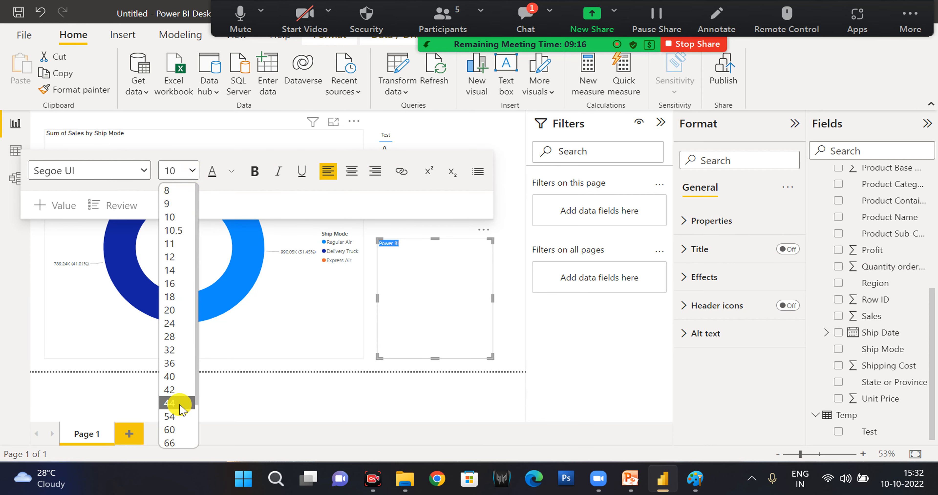
pyautogui.click(182, 403)
pyautogui.click(494, 242)
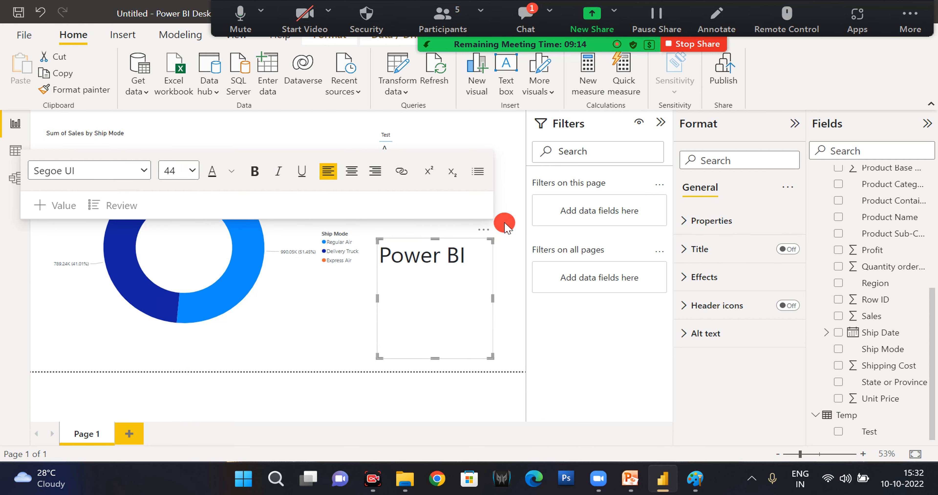
pyautogui.click(551, 90)
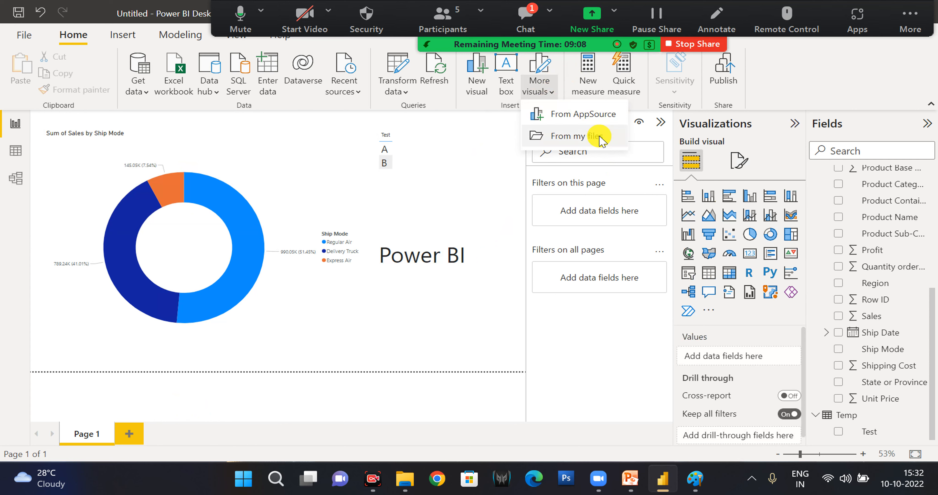
pyautogui.click(708, 312)
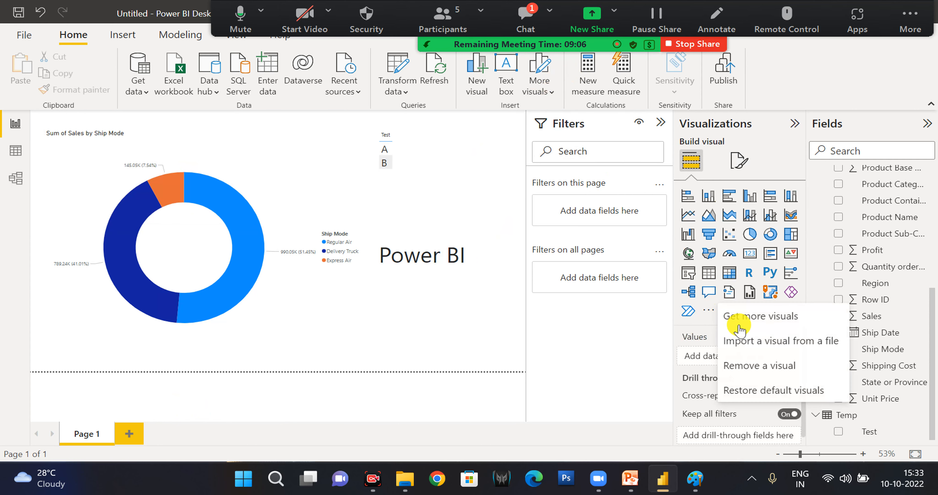
pyautogui.click(550, 93)
pyautogui.click(709, 312)
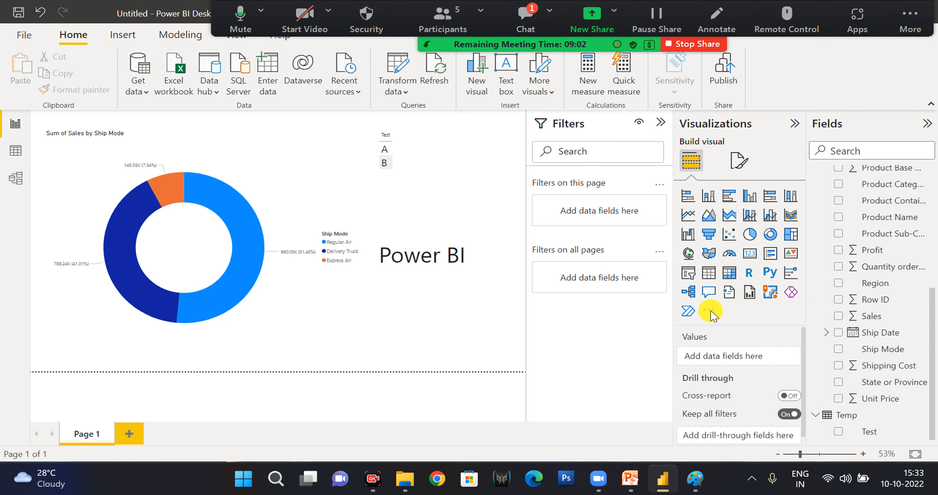
# Reduce the height of the Power BI text box so it fits closely around its text.
pyautogui.click(450, 258)
pyautogui.moveTo(435, 355); pyautogui.dragTo(442, 267)
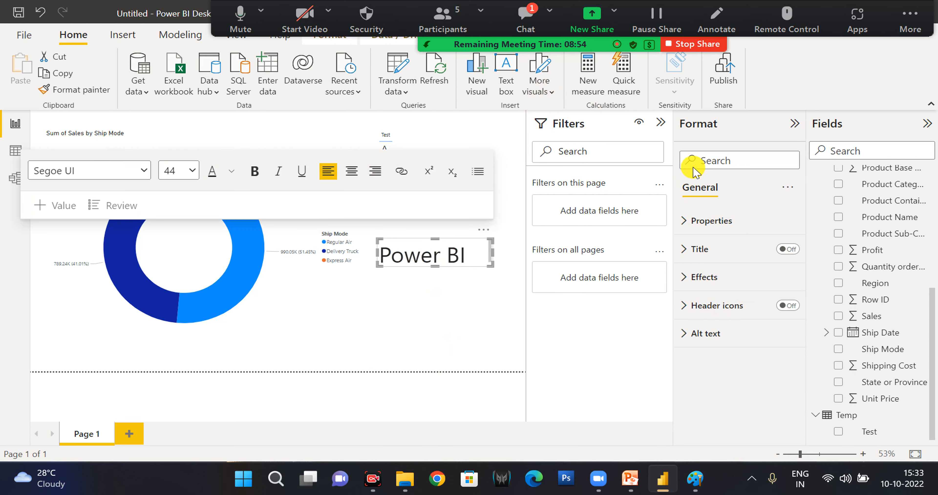
# Open the gallery for getting more visuals and look through its organizational visuals and all visuals.
pyautogui.click(712, 311)
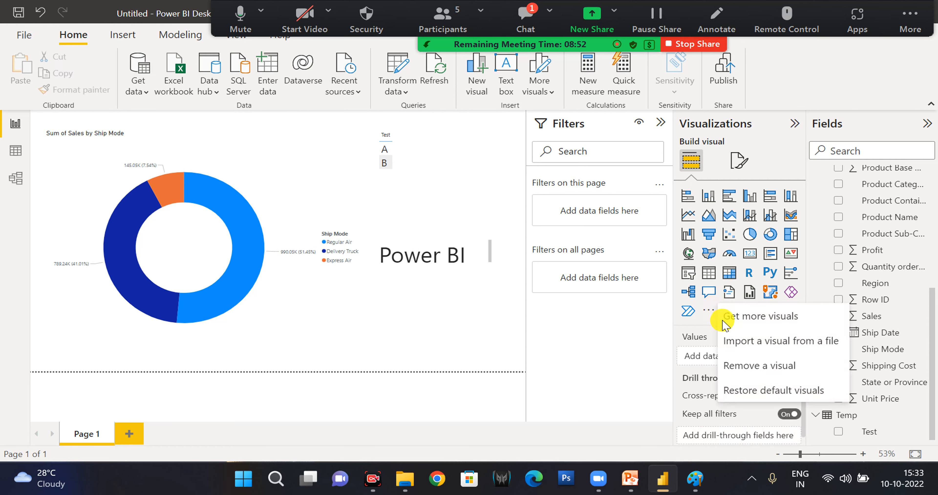
pyautogui.click(729, 323)
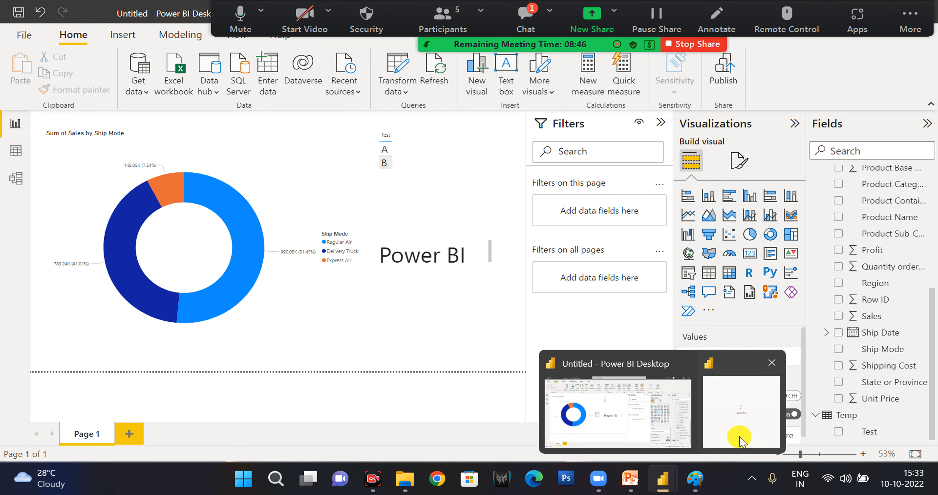
pyautogui.click(737, 432)
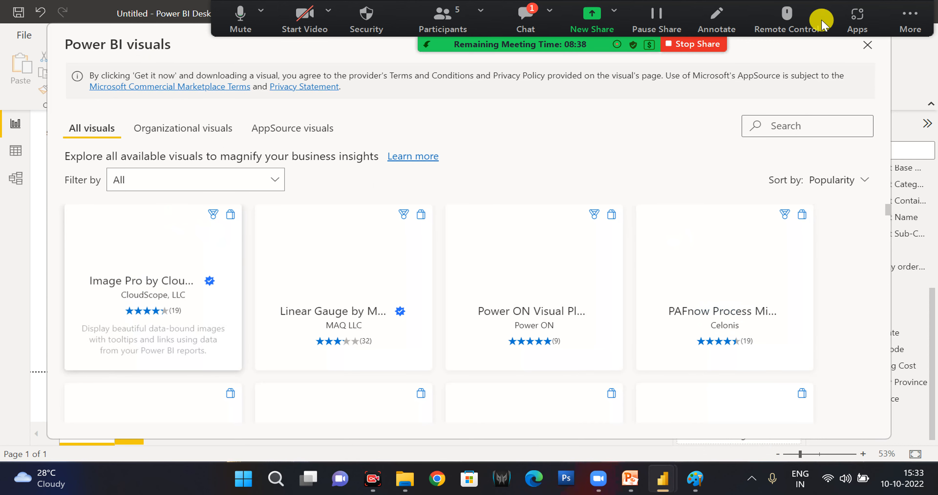
pyautogui.click(217, 136)
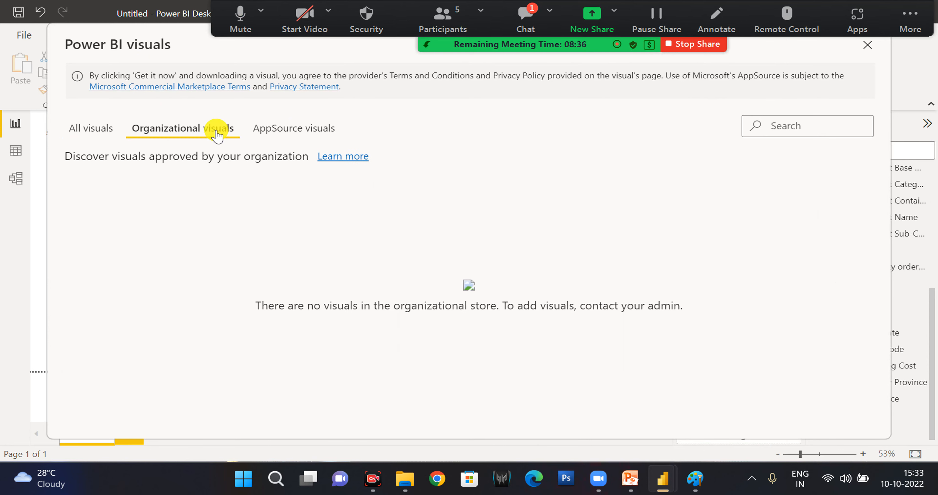
pyautogui.click(112, 137)
pyautogui.scroll(-4, 193, 233)
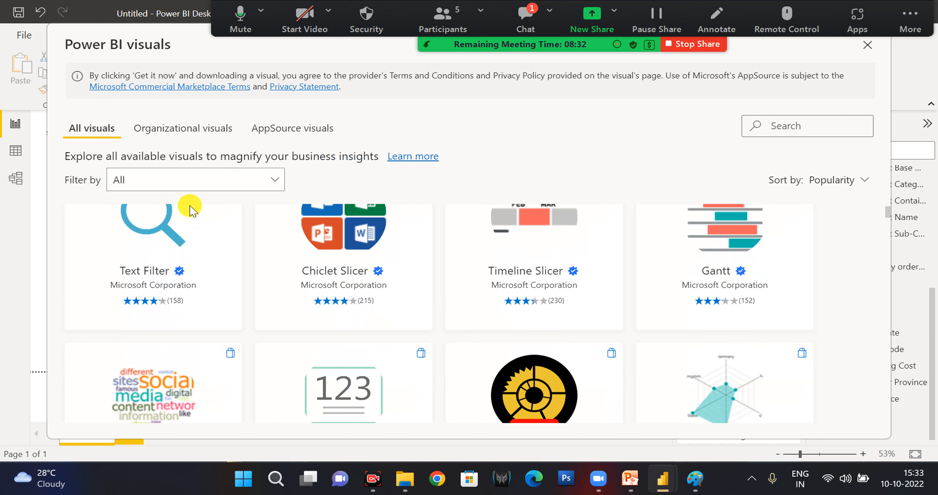
# Browse the gallery's visuals in the Filters category and in the KPI category.
pyautogui.click(221, 179)
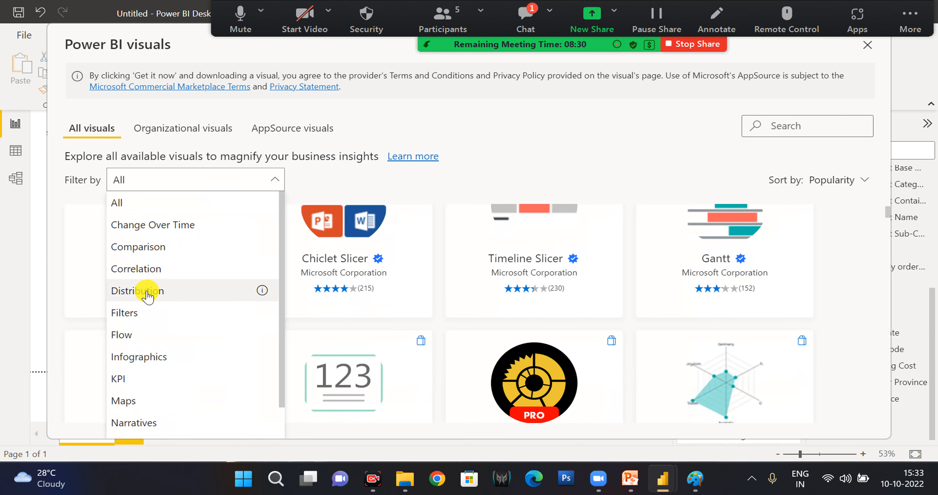
pyautogui.click(140, 314)
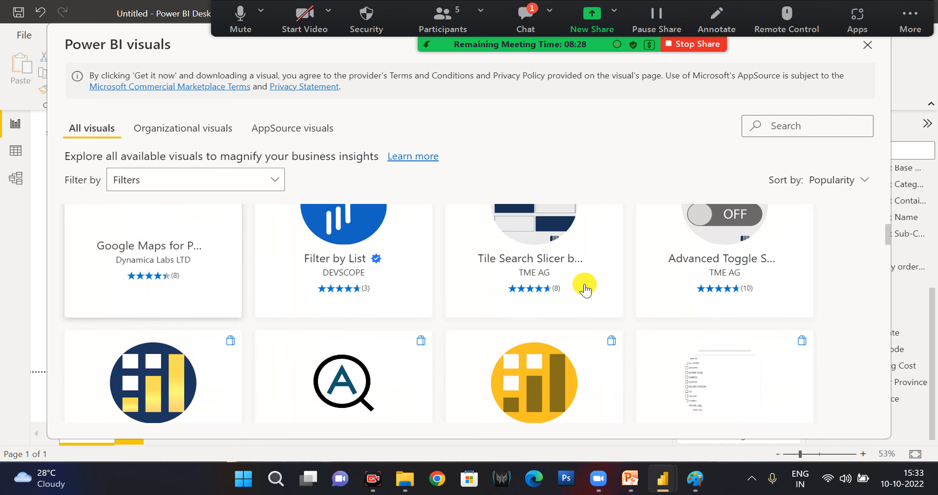
pyautogui.click(266, 182)
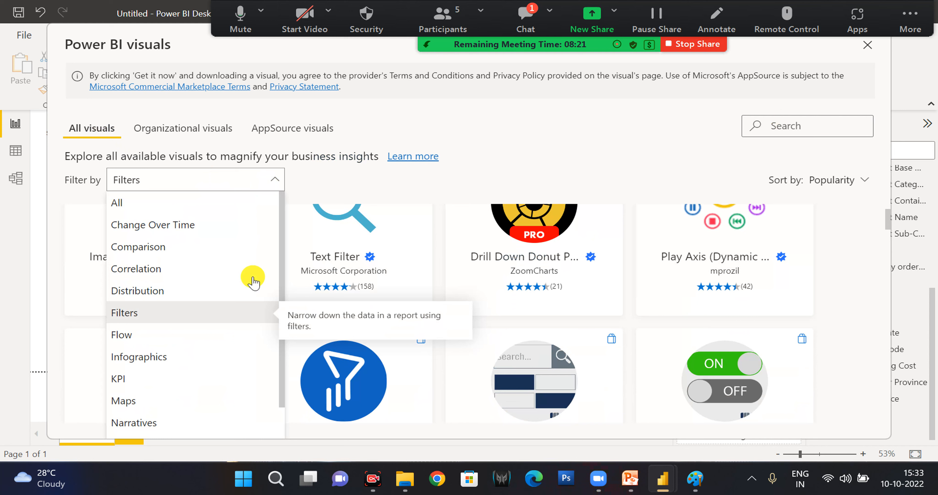
pyautogui.click(148, 380)
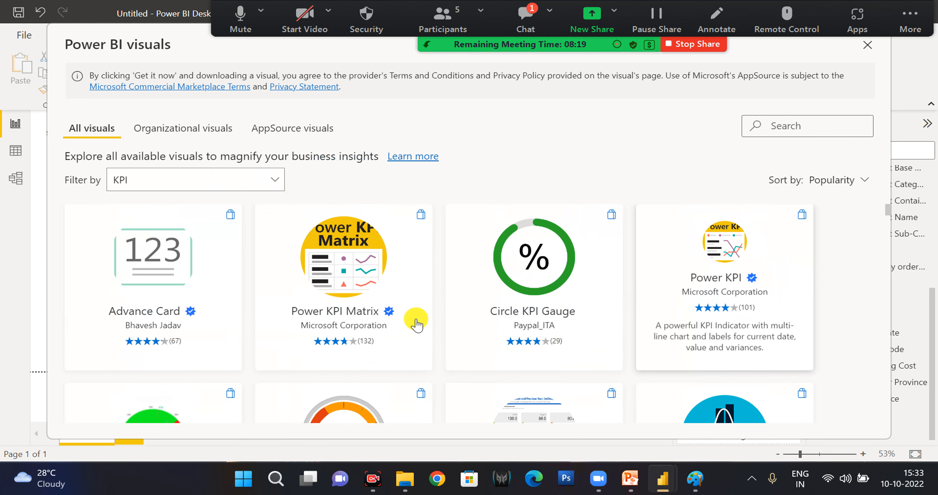
pyautogui.scroll(-3, 279, 265)
pyautogui.click(250, 184)
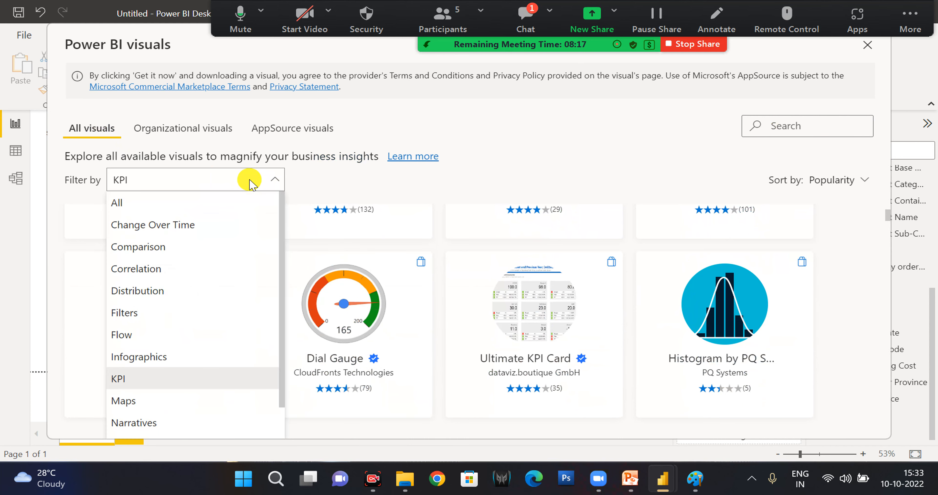
pyautogui.click(251, 183)
pyautogui.scroll(3, 378, 378)
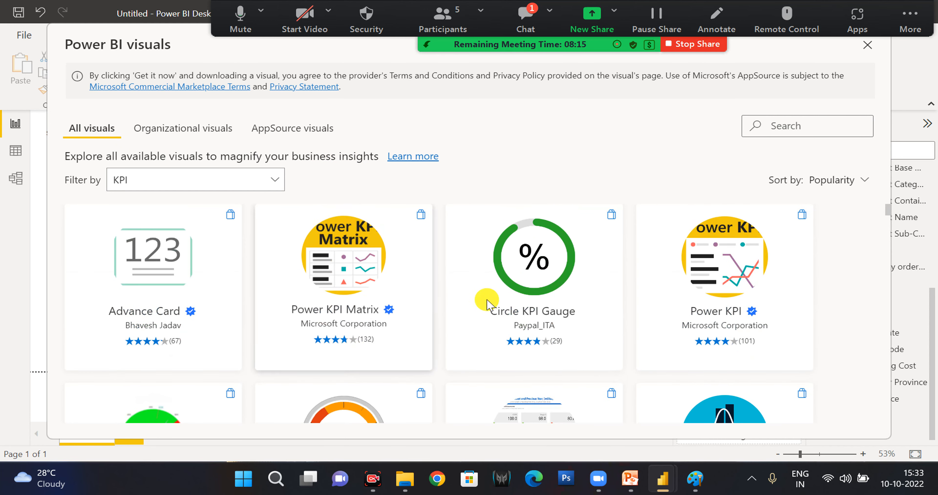
pyautogui.scroll(-1, 383, 287)
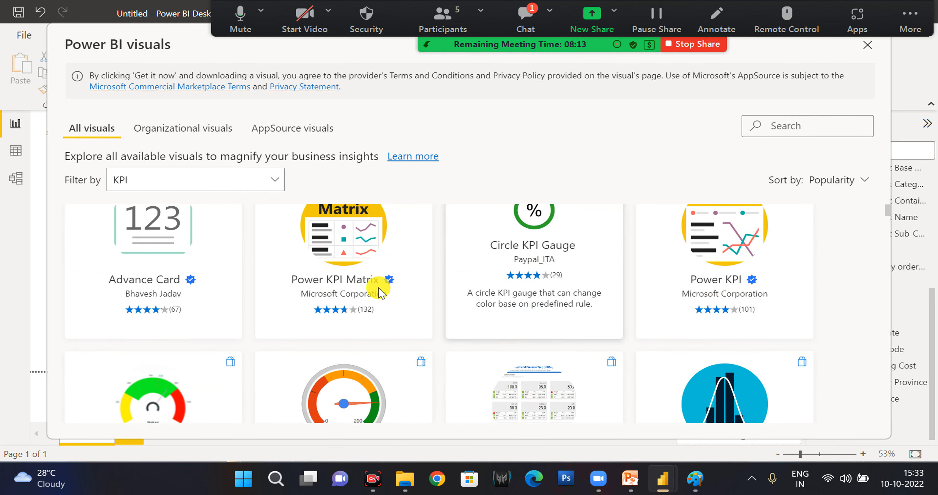
# Browse the gallery's visuals in the Maps category and filter the list by Comparison.
pyautogui.click(269, 185)
pyautogui.click(148, 413)
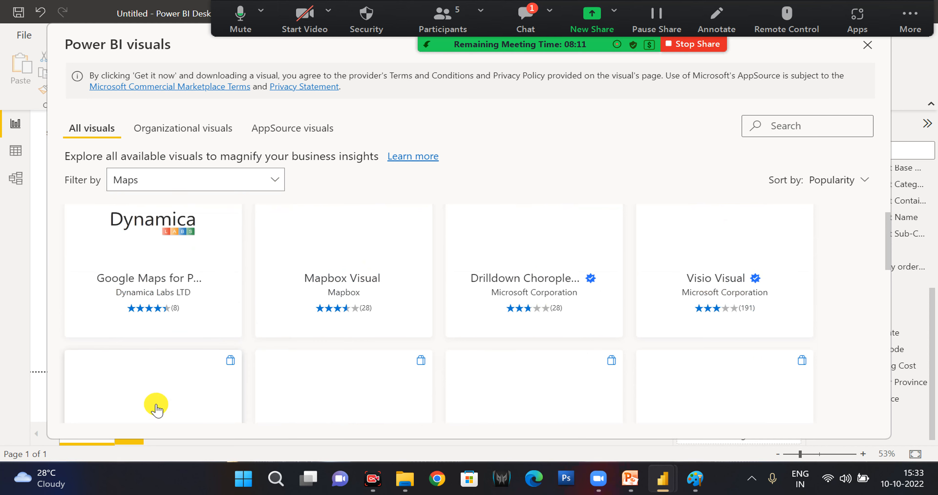
pyautogui.scroll(-2, 574, 309)
pyautogui.scroll(-1, 574, 309)
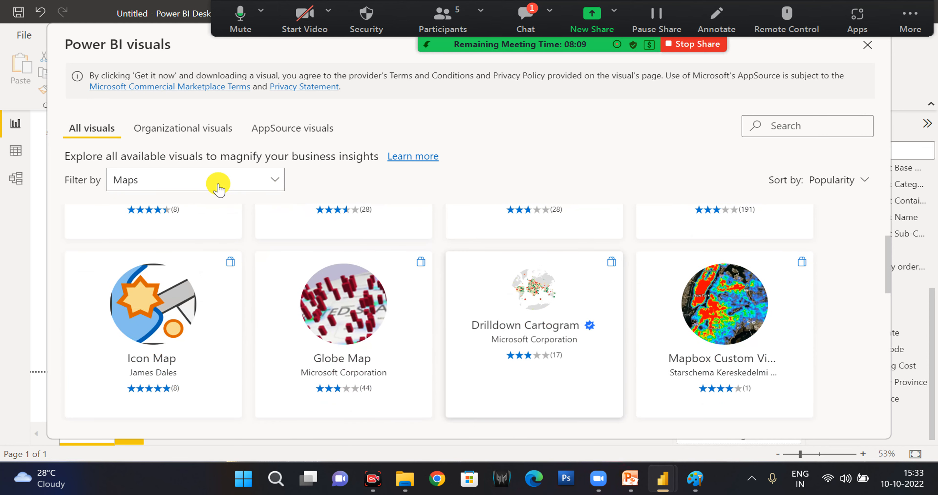
pyautogui.click(220, 185)
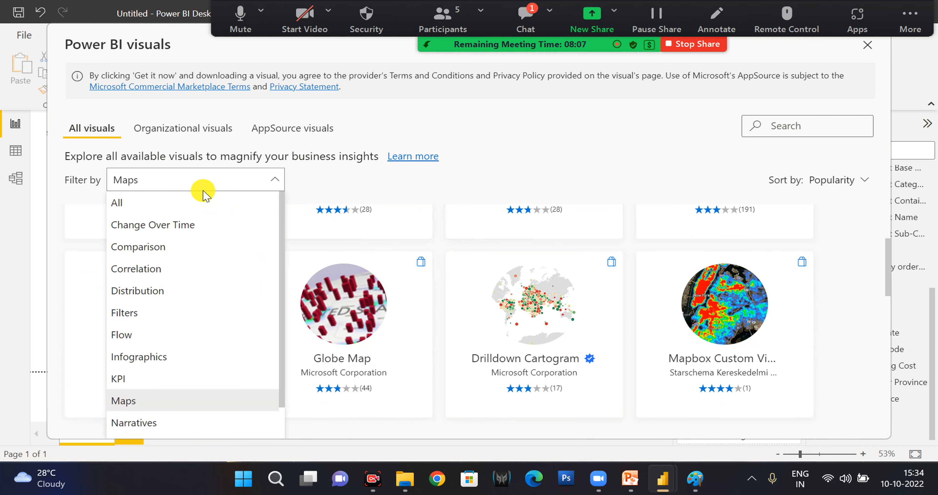
pyautogui.click(151, 248)
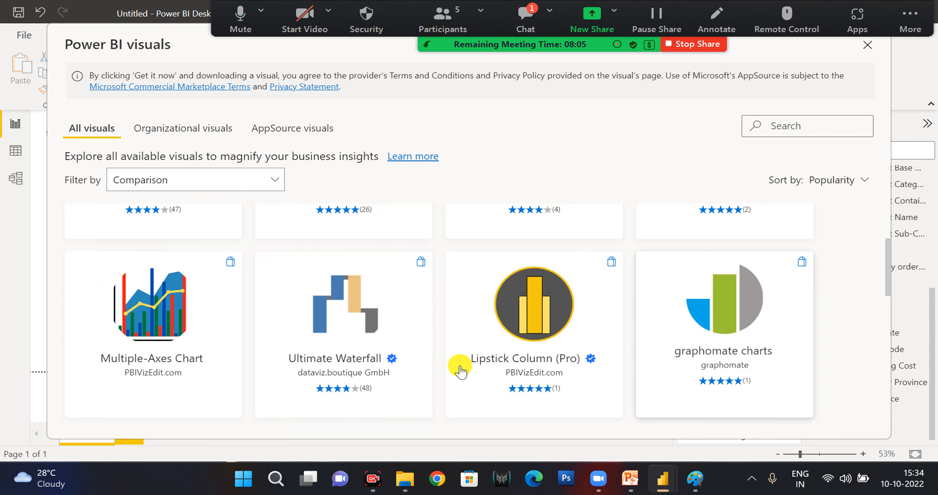
# Browse the Comparison visuals, open the details of the Ultimate Waterfall visual and close the gallery.
pyautogui.scroll(2, 458, 369)
pyautogui.scroll(-1, 392, 358)
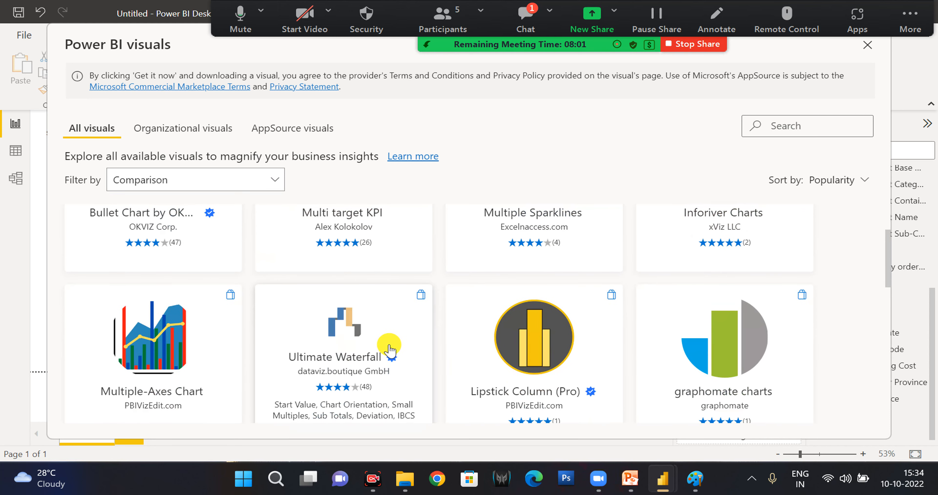
pyautogui.click(388, 344)
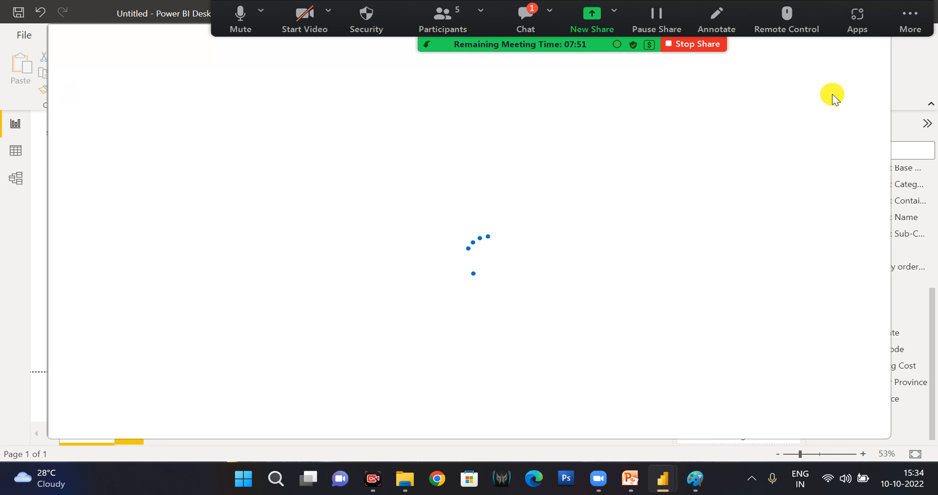
pyautogui.click(876, 46)
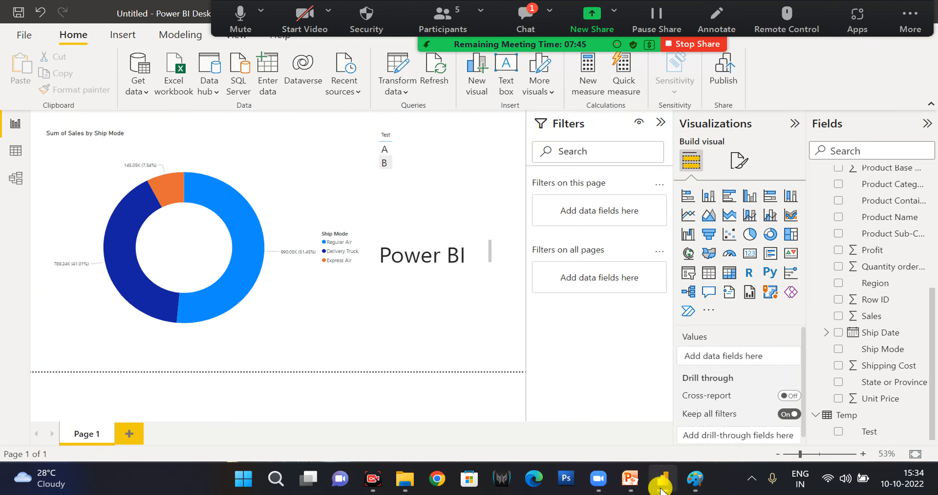
pyautogui.click(661, 487)
pyautogui.click(660, 488)
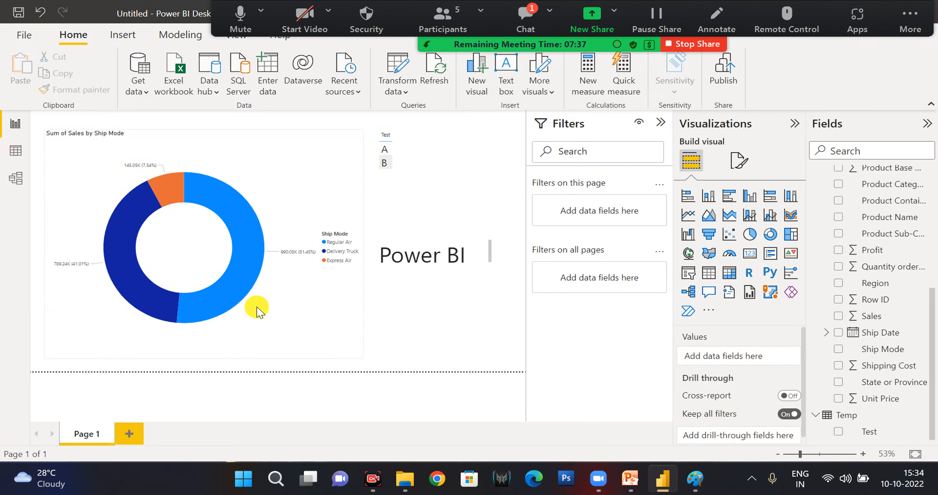
pyautogui.click(302, 193)
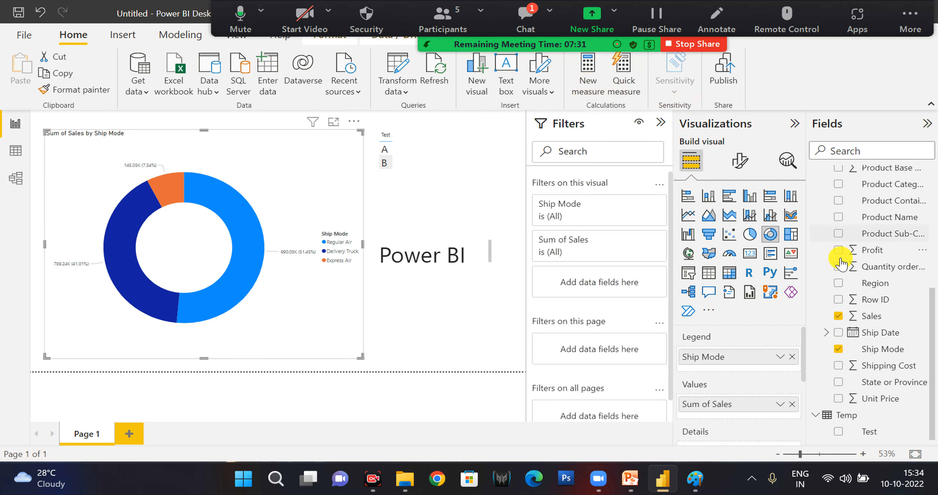
pyautogui.scroll(5, 836, 263)
pyautogui.scroll(1, 837, 263)
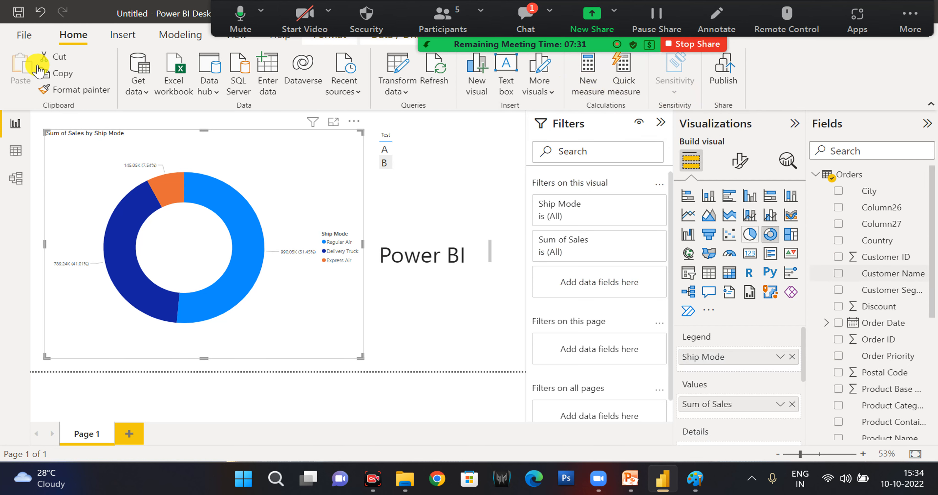
# Add four blank pages to the report after Page 1.
pyautogui.click(134, 39)
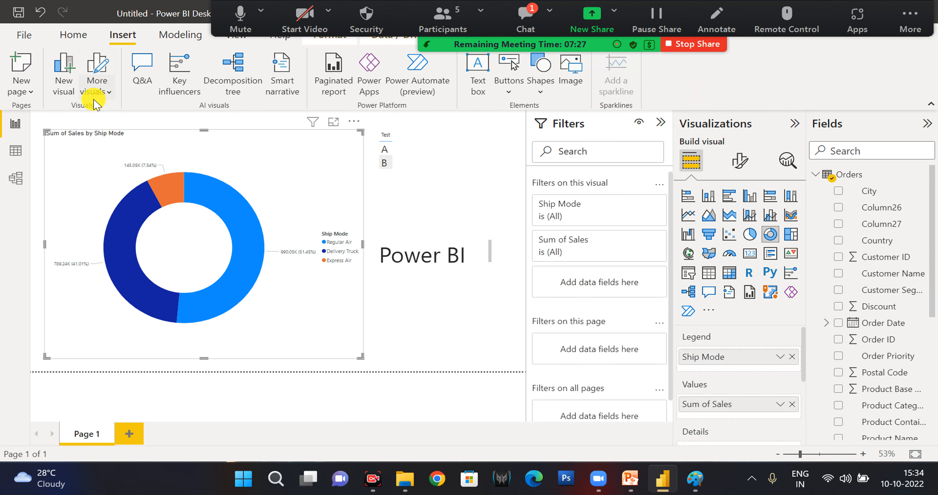
pyautogui.click(35, 96)
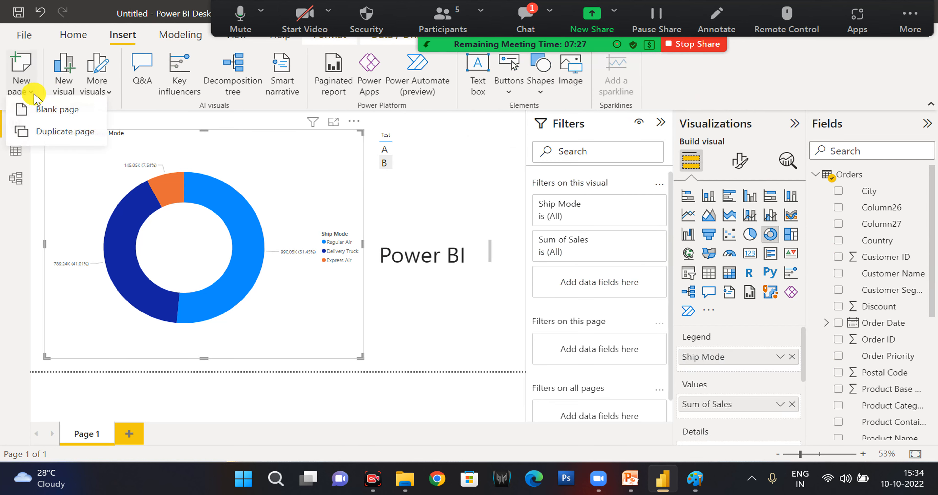
pyautogui.click(50, 125)
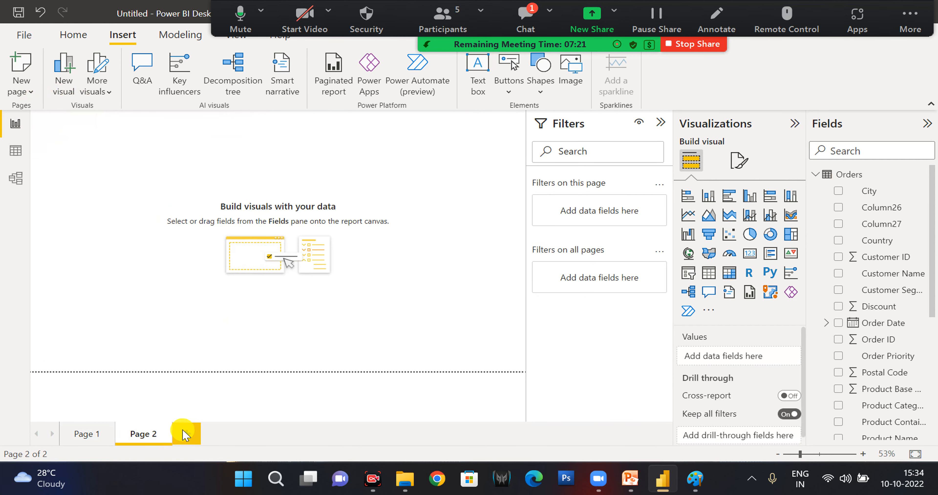
pyautogui.click(186, 434)
pyautogui.click(242, 434)
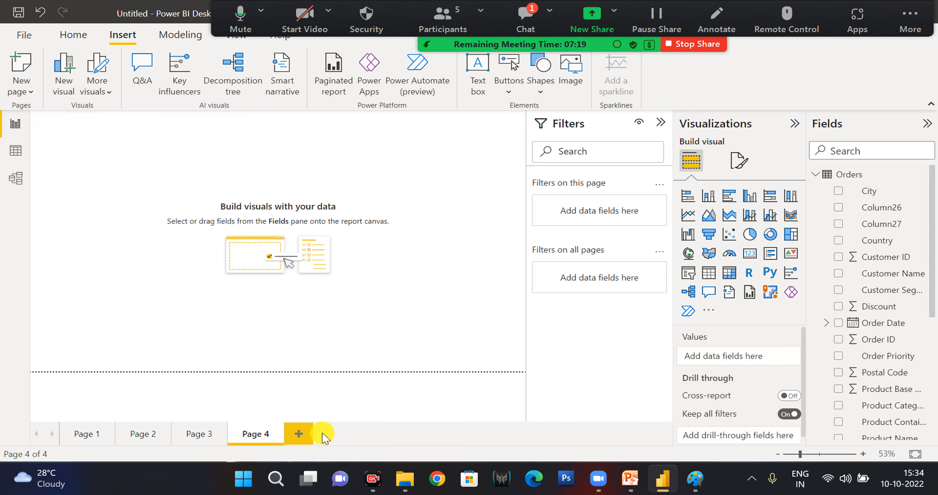
pyautogui.click(299, 433)
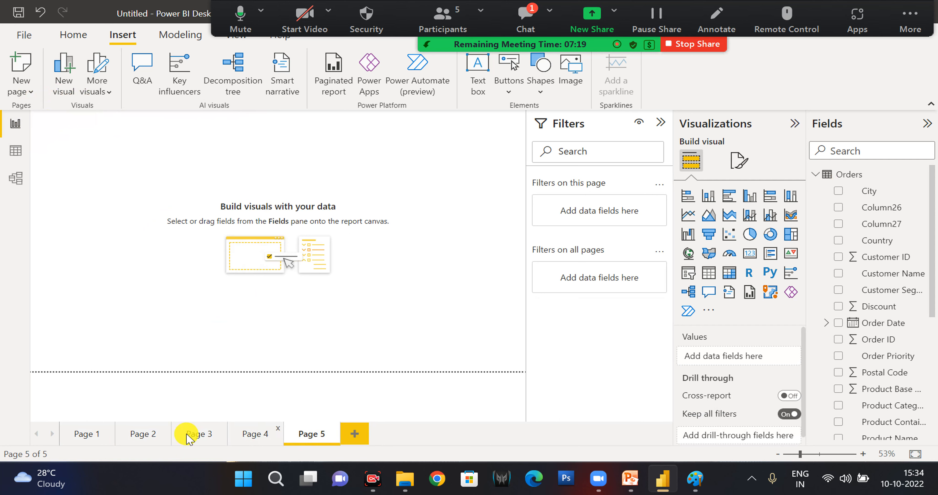
# Return to Page 1, collapse the Filters pane and insert a Q&A visual with the question "ship mode".
pyautogui.click(74, 436)
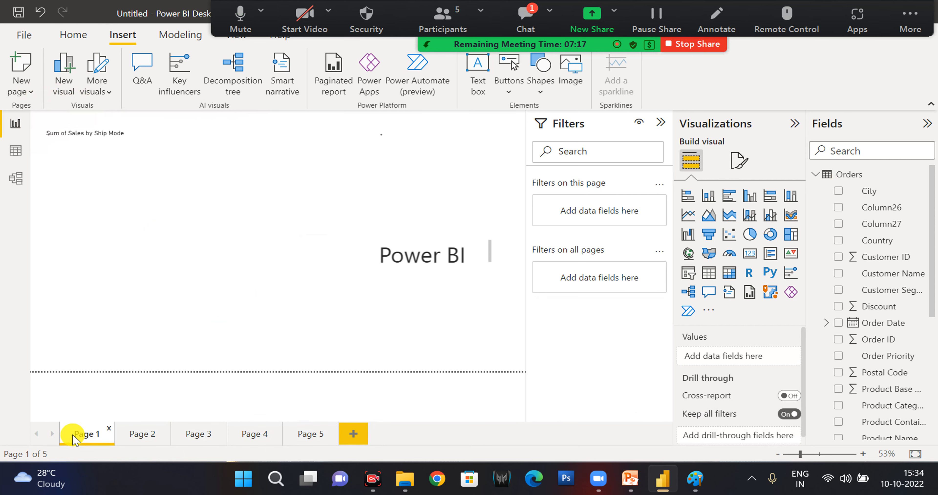
pyautogui.click(663, 123)
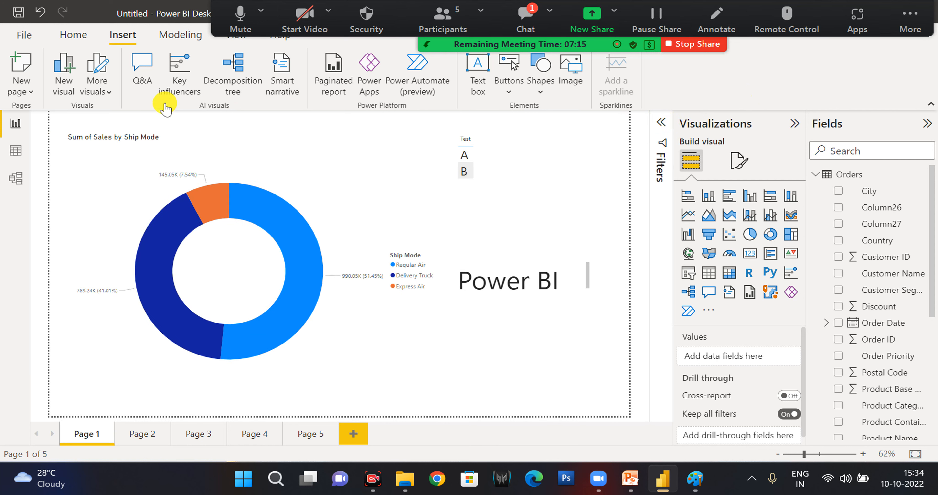
pyautogui.click(142, 81)
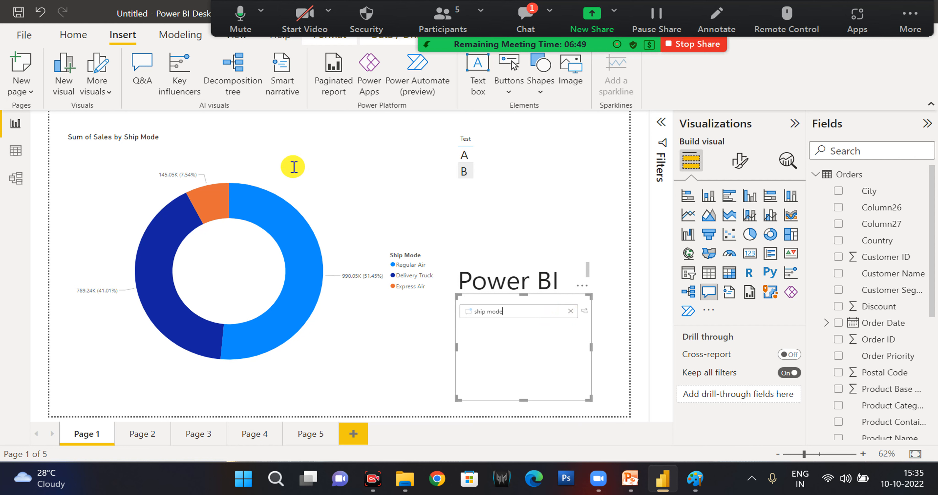
# Ask the Q&A visual for "maximum discount" and enlarge it to fill the empty area beside the donut chart.
pyautogui.click(519, 363)
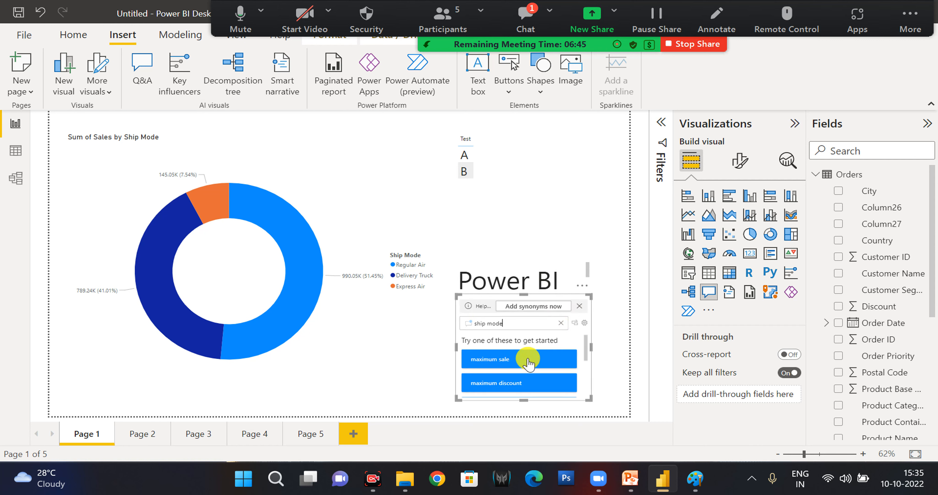
pyautogui.moveTo(589, 399); pyautogui.dragTo(643, 407)
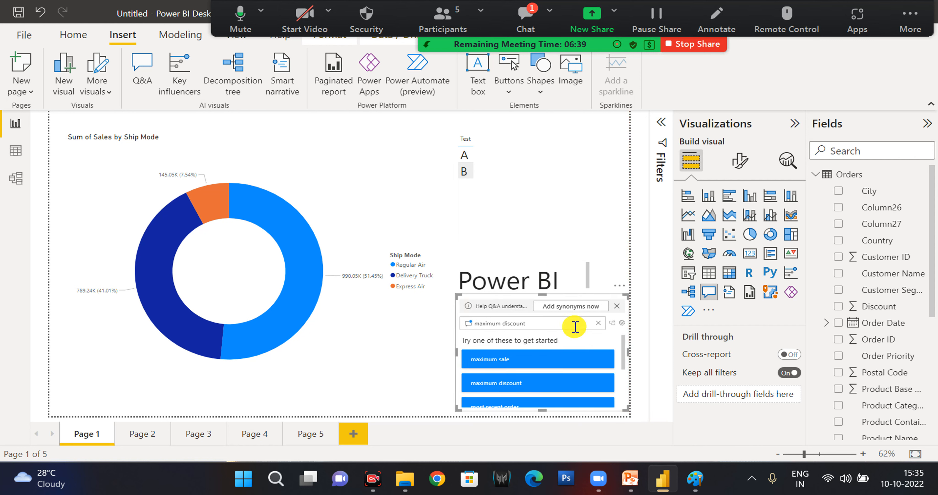
pyautogui.press('Return')
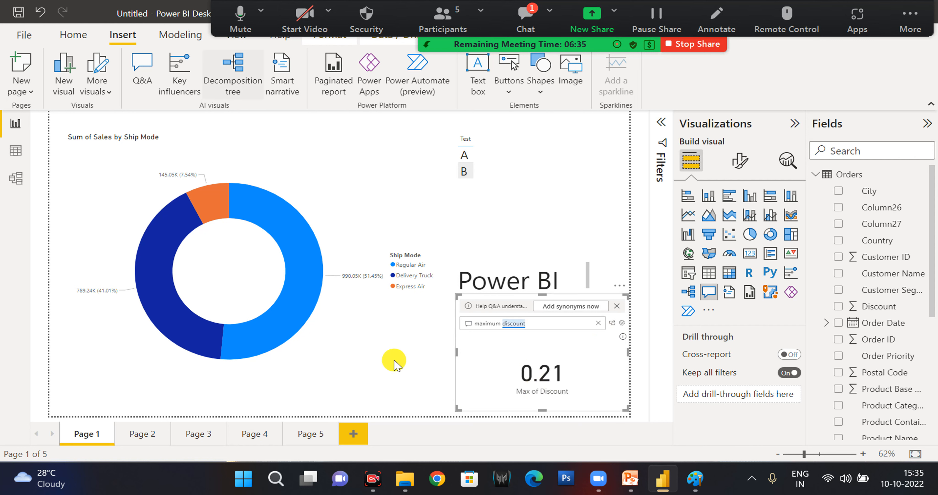
pyautogui.moveTo(455, 295); pyautogui.dragTo(394, 182)
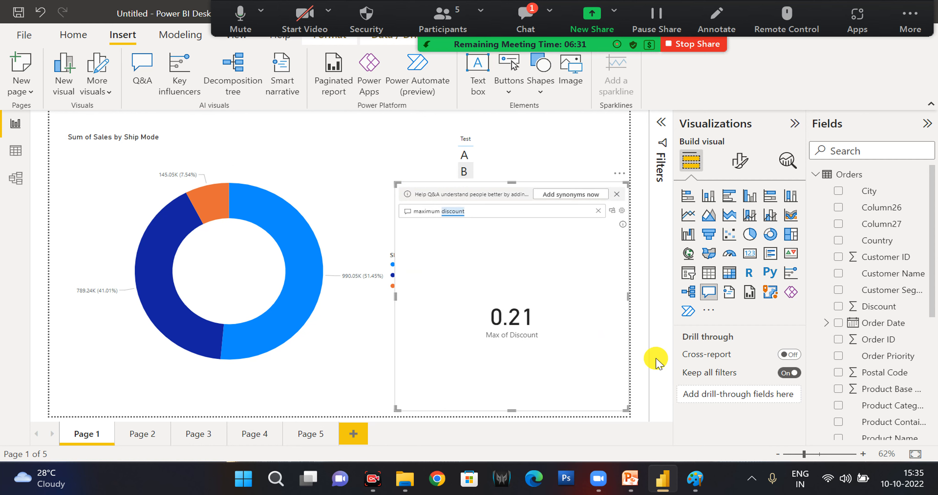
# Clear the Q&A question, show all suggestions and ask "what is the most recent order".
pyautogui.click(597, 212)
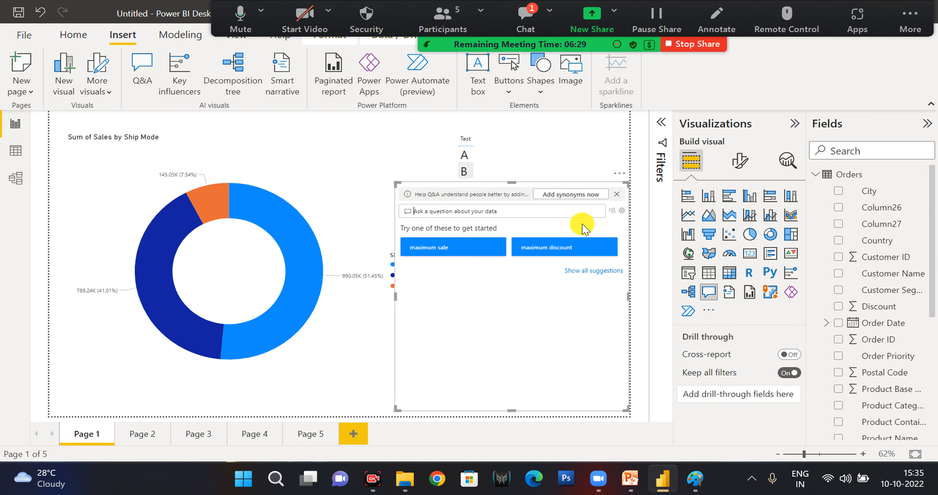
pyautogui.click(597, 269)
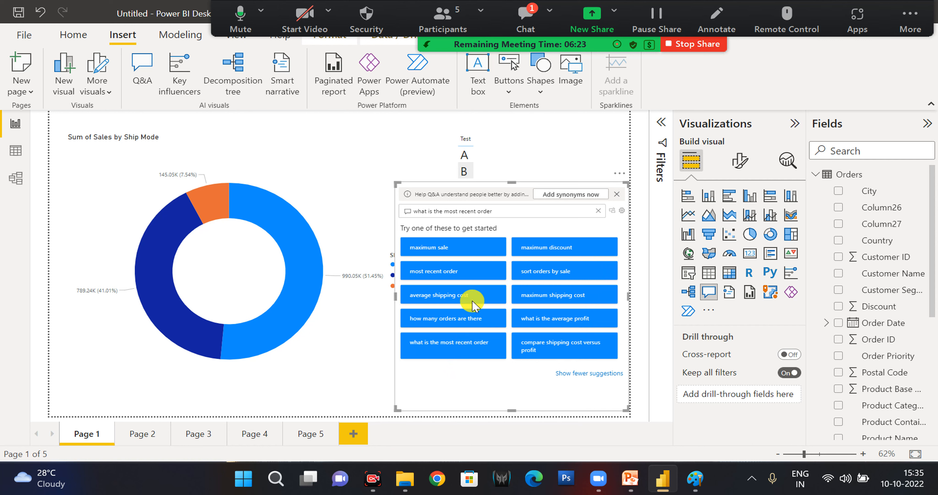
pyautogui.click(463, 349)
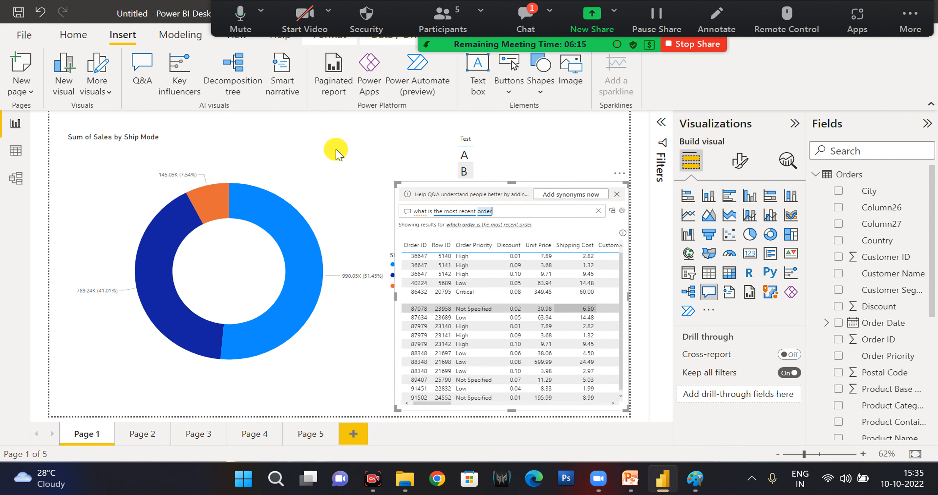
# Try a key influencers visual that analyzes Product Name explained by Sales, and remove the visual from Page 1.
pyautogui.click(183, 91)
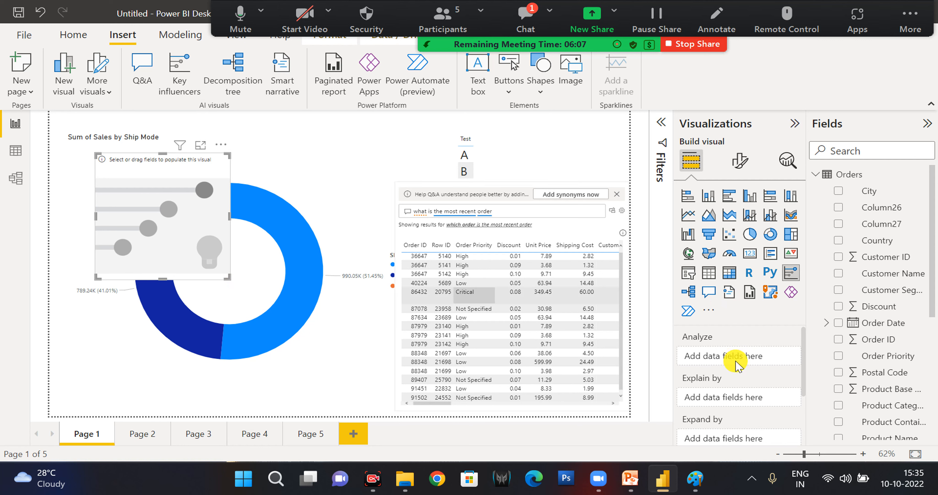
pyautogui.scroll(-2, 868, 308)
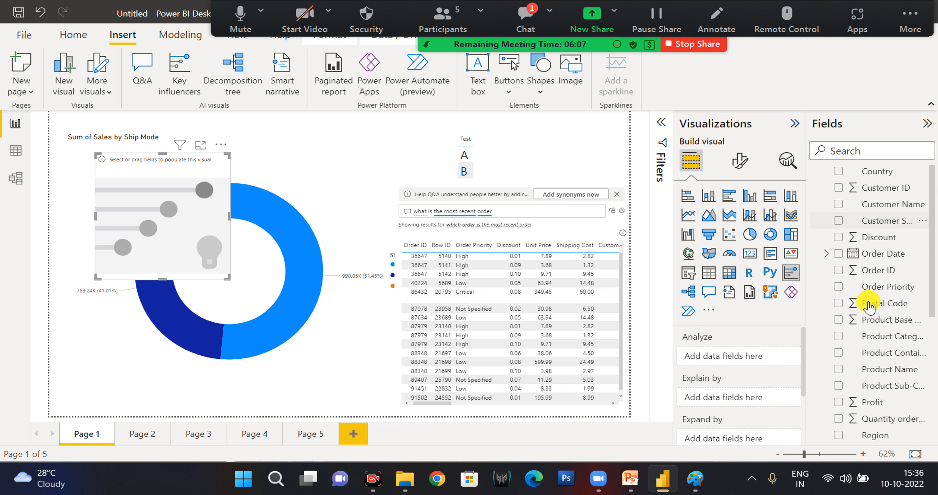
pyautogui.scroll(-4, 868, 307)
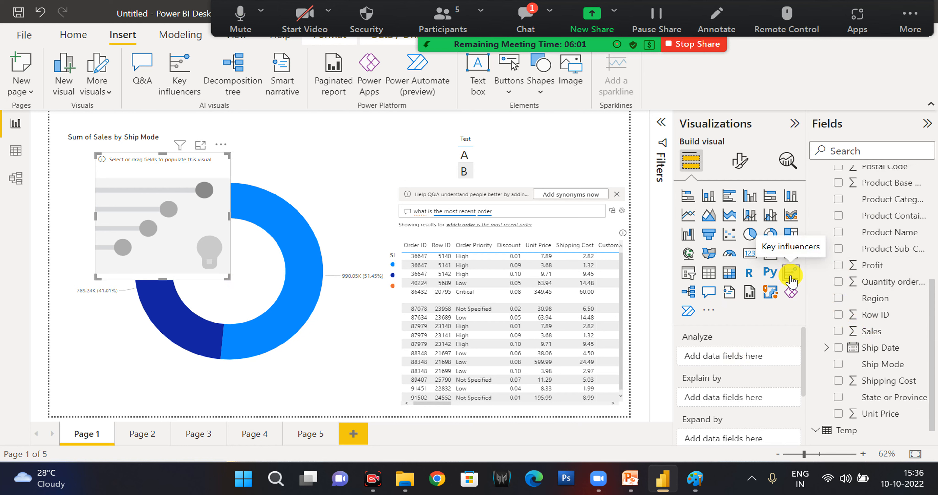
pyautogui.click(838, 281)
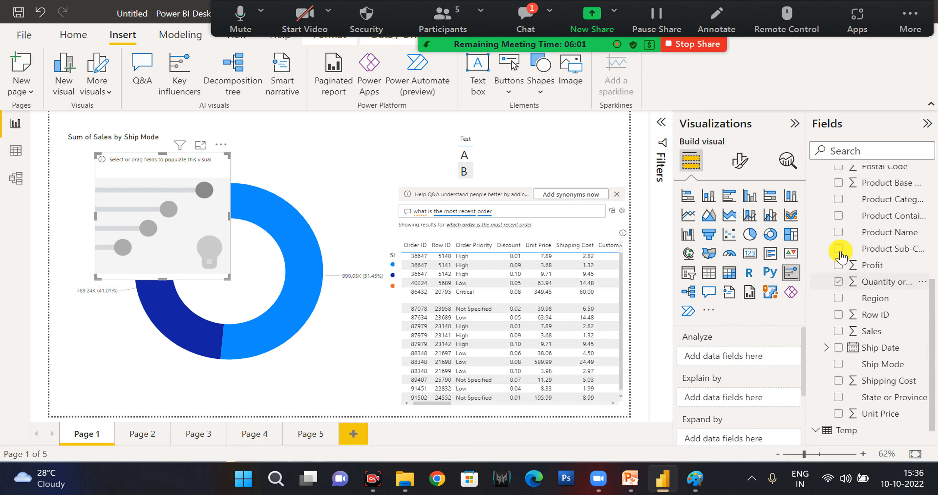
pyautogui.click(838, 232)
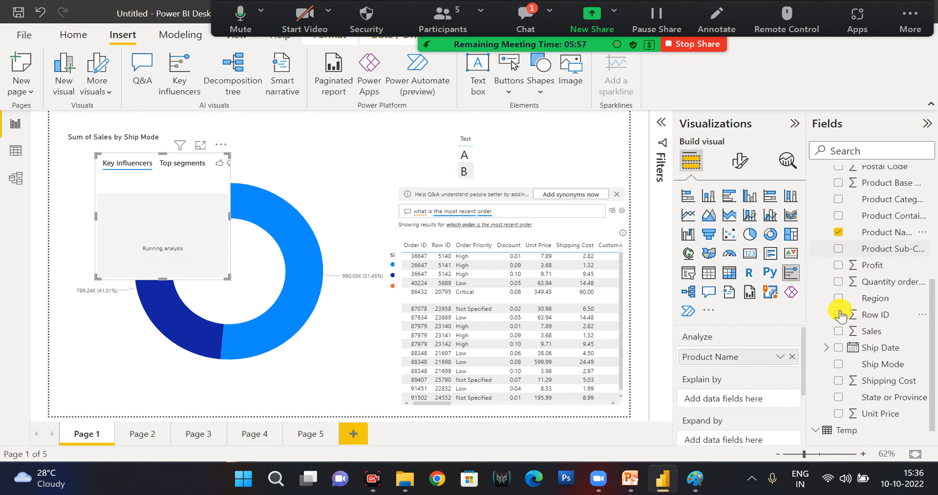
pyautogui.click(838, 331)
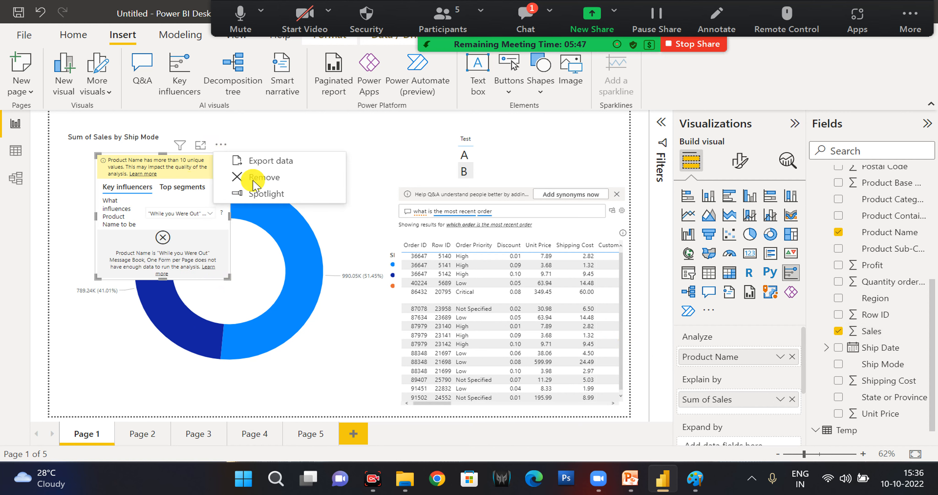
pyautogui.click(284, 185)
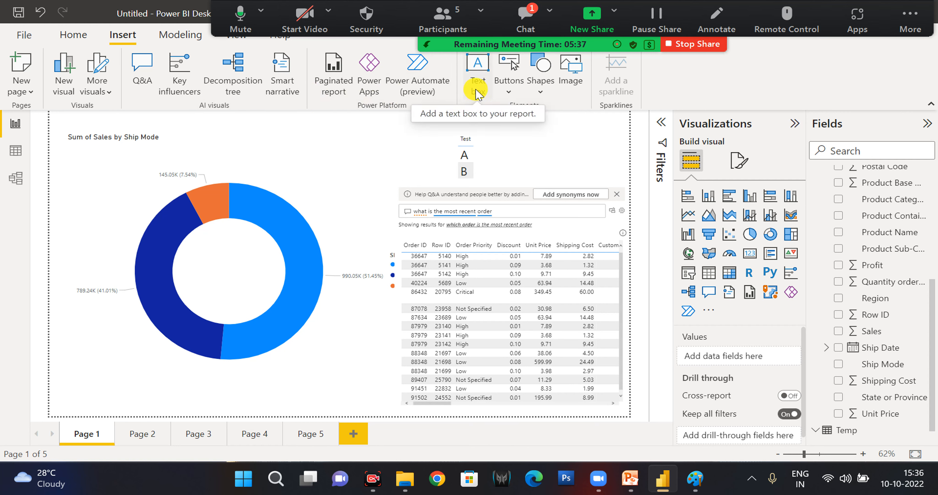
# Insert an empty text box on Page 1 and switch to Page 2.
pyautogui.moveTo(60, 488)
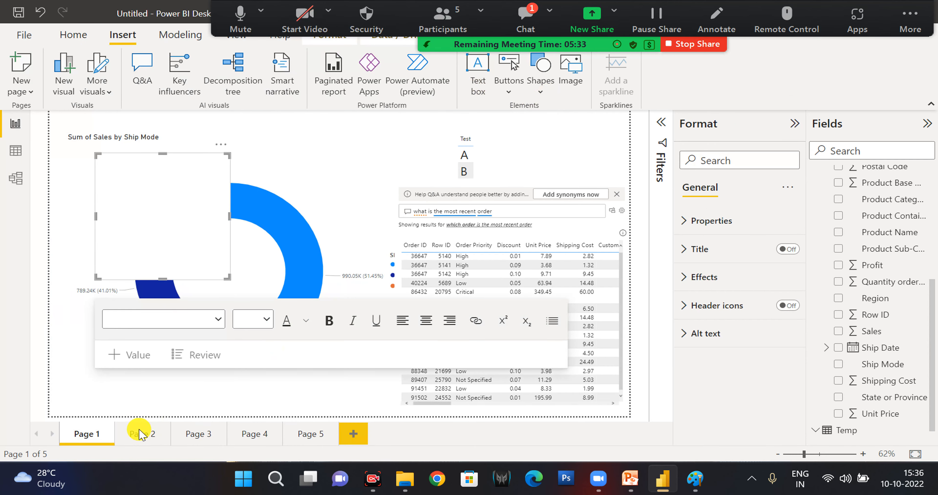
pyautogui.click(141, 434)
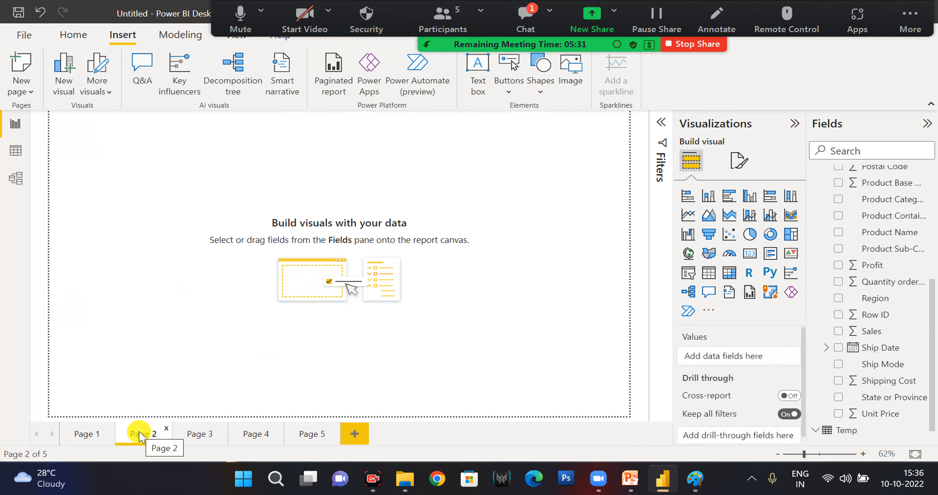
# Insert a blank button on Page 2 and enlarge it into a wide rectangle in the upper part of the page.
pyautogui.click(508, 93)
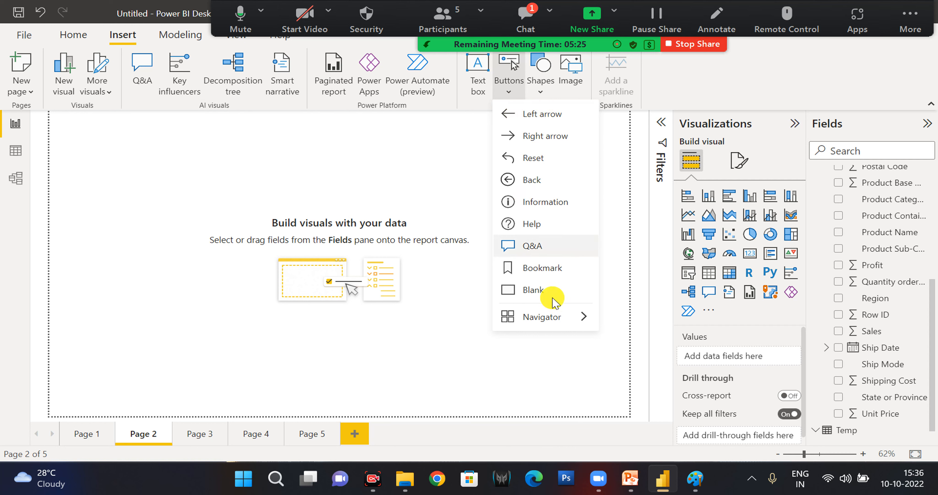
pyautogui.click(550, 298)
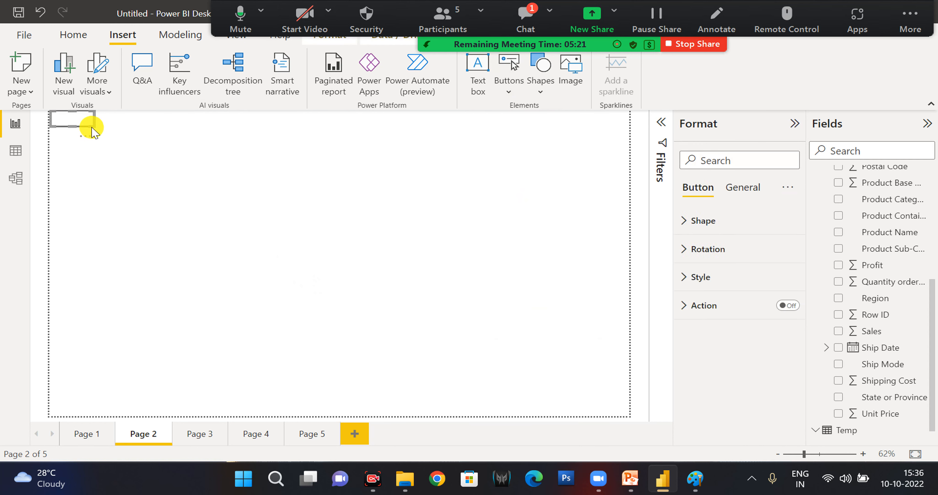
pyautogui.moveTo(87, 123); pyautogui.dragTo(366, 243)
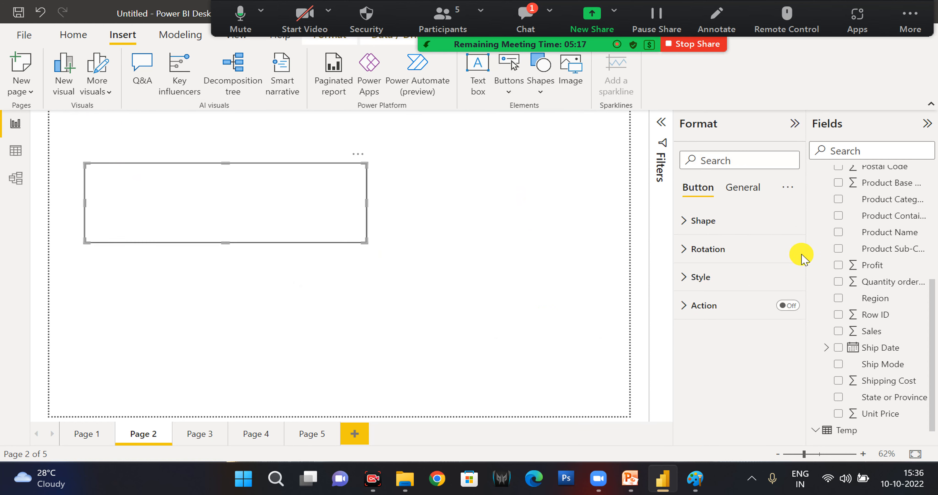
pyautogui.click(741, 191)
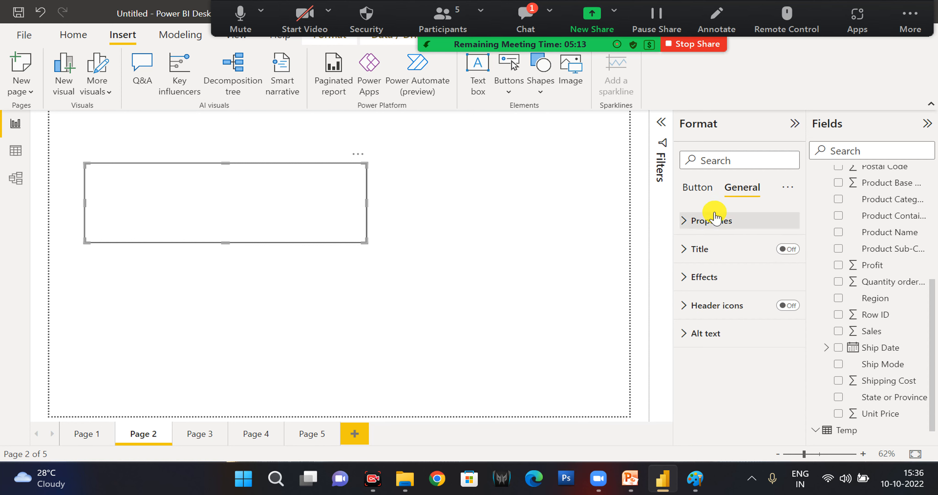
pyautogui.click(696, 187)
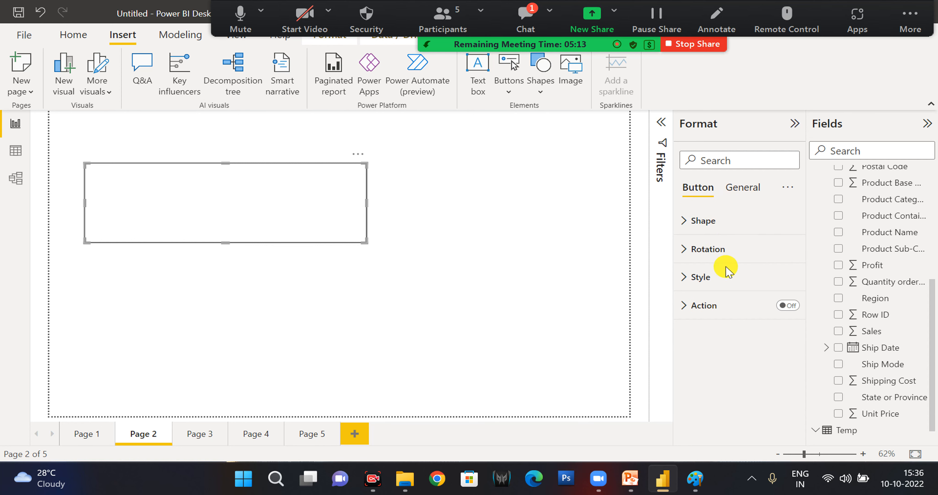
pyautogui.click(710, 222)
pyautogui.click(708, 221)
pyautogui.click(712, 249)
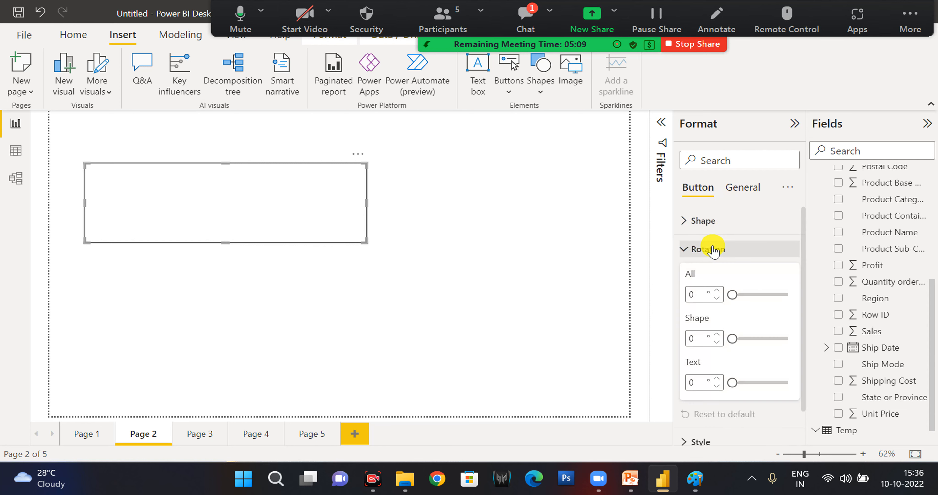
pyautogui.click(713, 249)
# Try the title "Power BI" on the button, and turn the title off again.
pyautogui.click(741, 187)
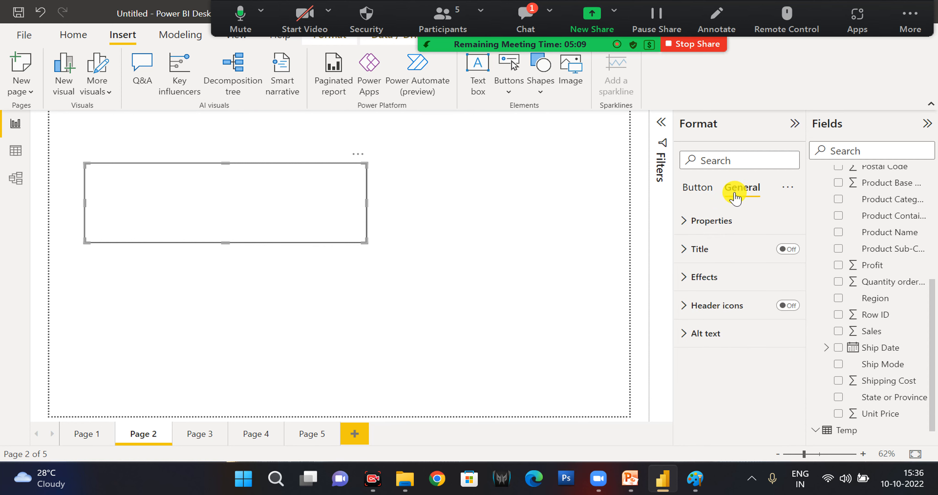
pyautogui.click(789, 249)
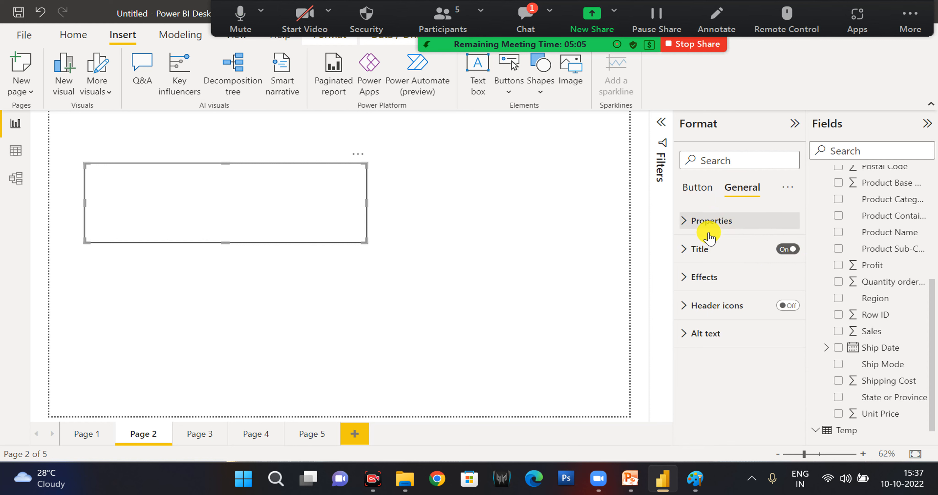
pyautogui.click(701, 248)
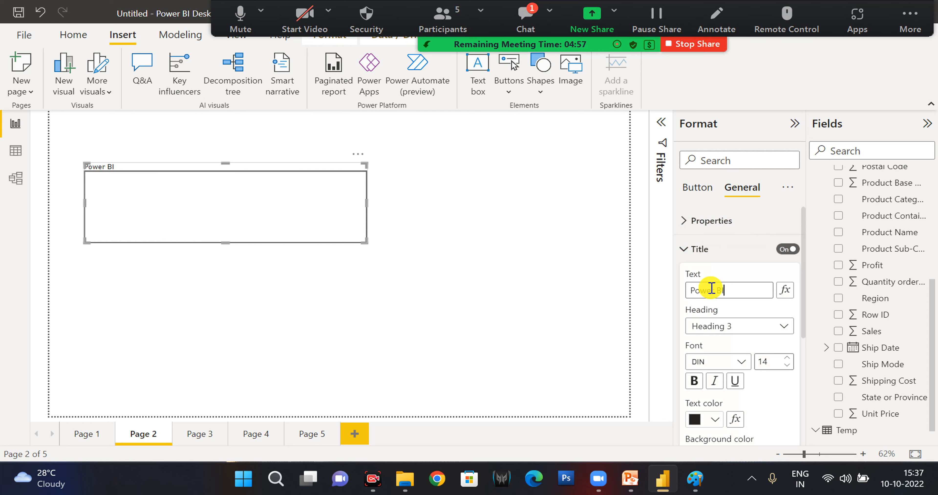
pyautogui.click(699, 242)
pyautogui.click(697, 218)
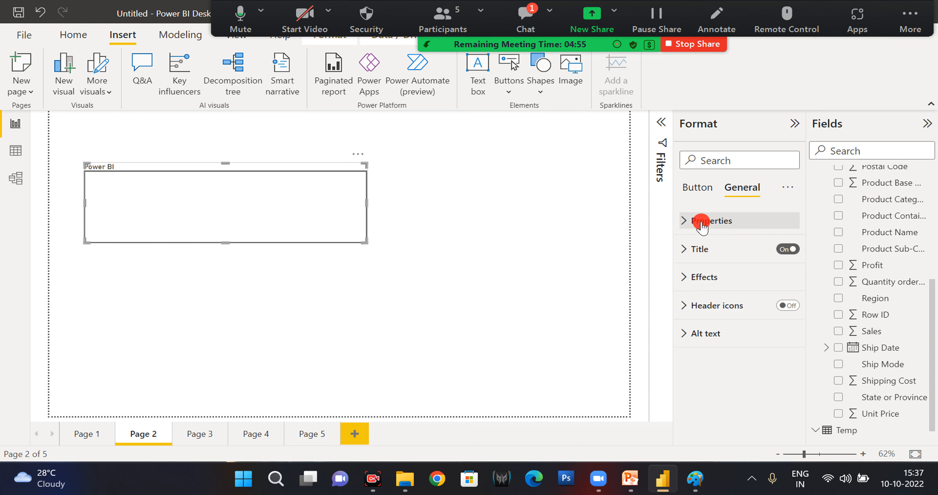
pyautogui.click(688, 218)
pyautogui.click(779, 251)
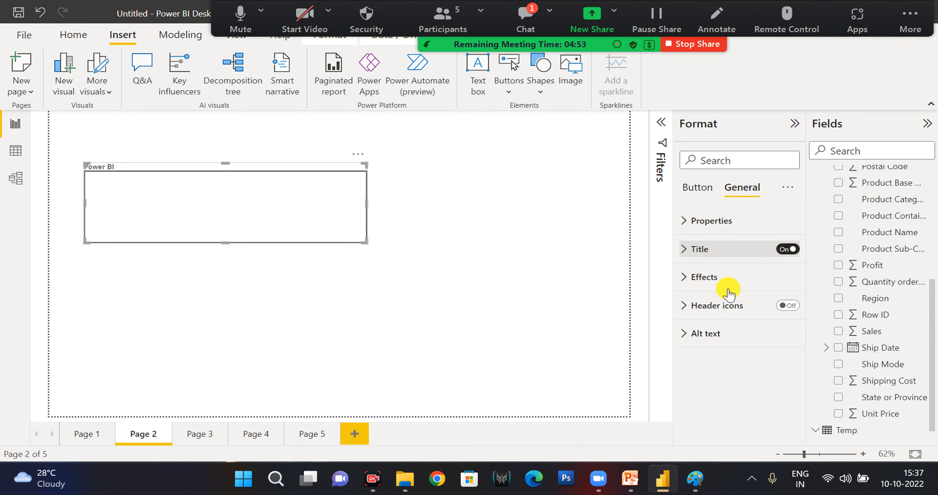
pyautogui.click(699, 279)
pyautogui.click(700, 285)
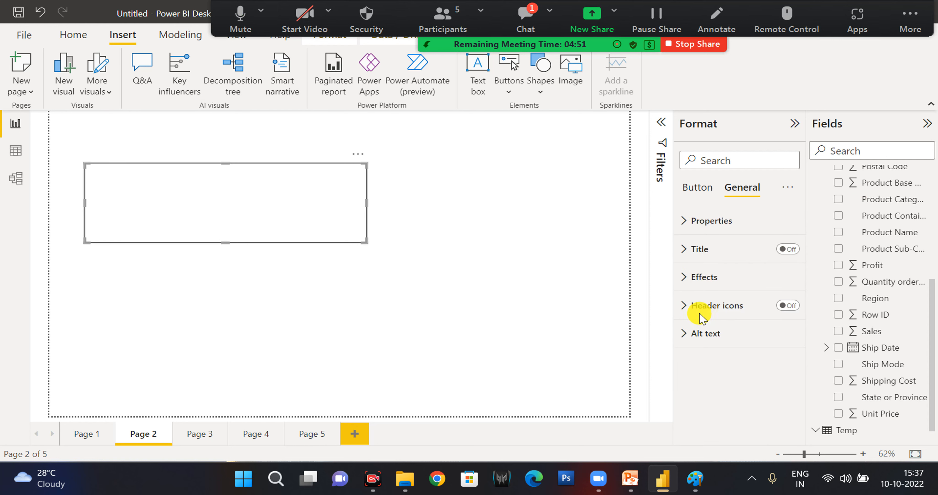
pyautogui.click(697, 307)
pyautogui.click(724, 189)
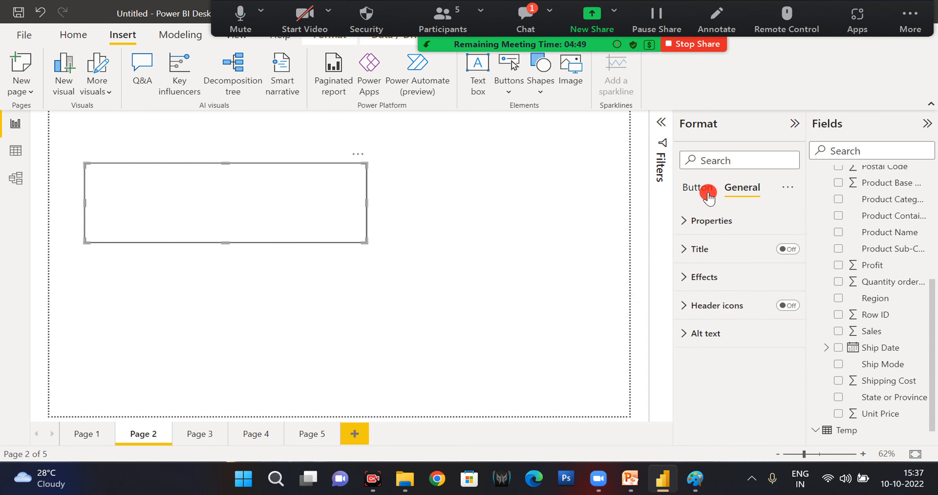
# Turn on the button's text for the default state, set it to "Power BI" at size 20, and shrink the button around it.
pyautogui.click(700, 189)
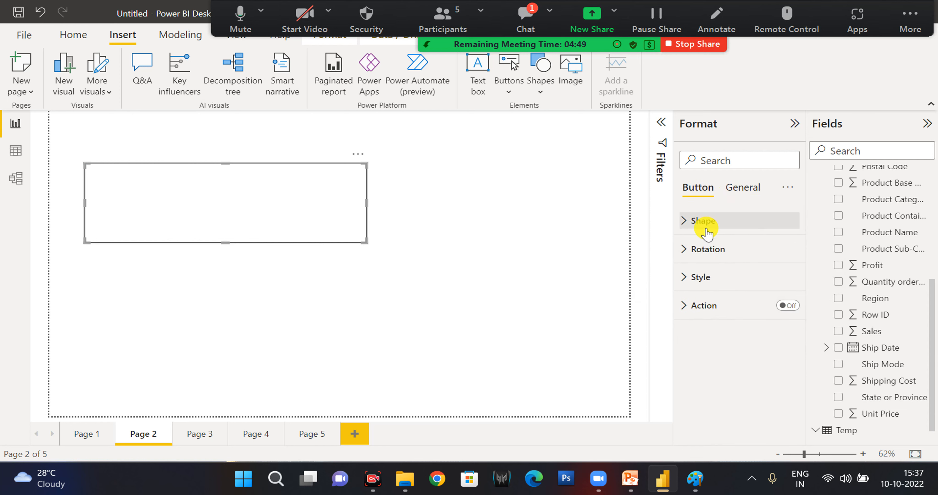
pyautogui.click(698, 278)
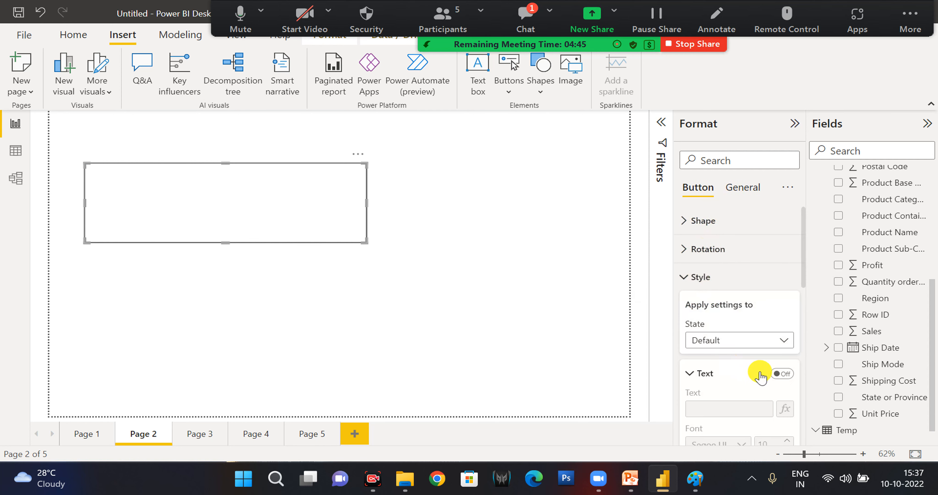
pyautogui.click(780, 375)
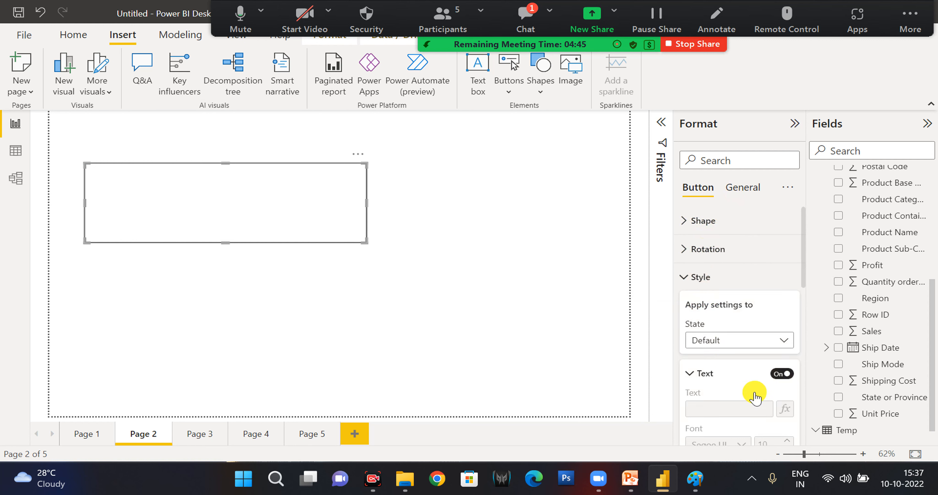
pyautogui.click(735, 409)
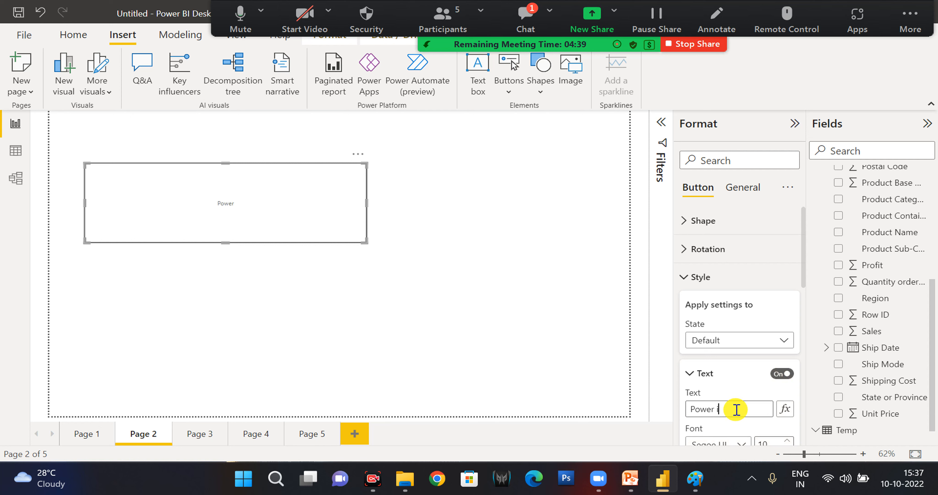
pyautogui.write('Power i')
pyautogui.press('BackSpace')
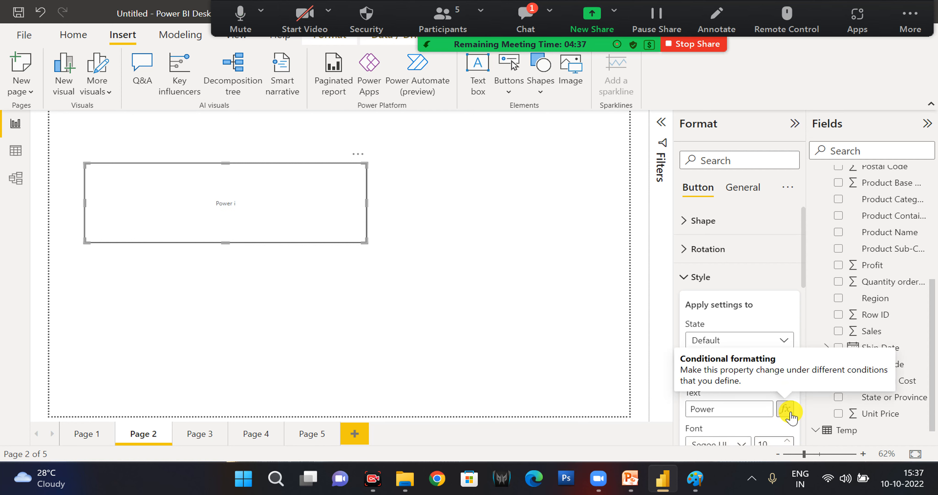
pyautogui.scroll(-2, 790, 417)
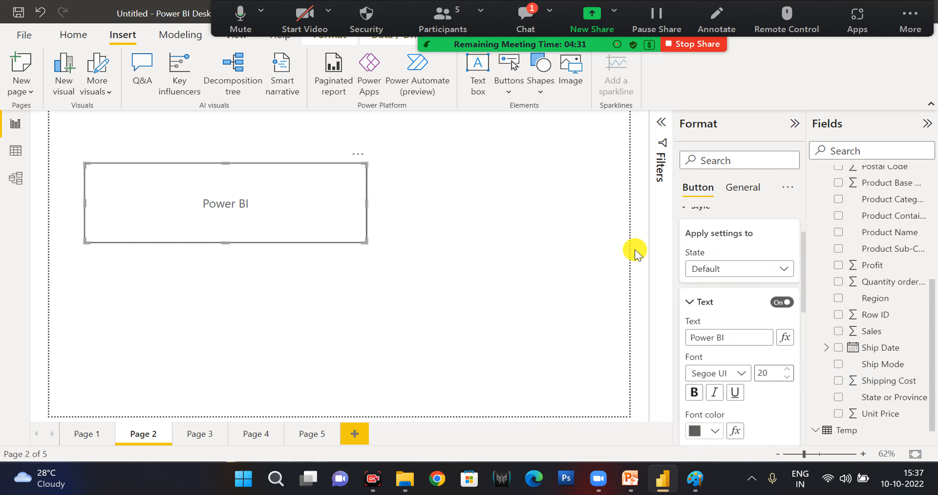
pyautogui.moveTo(367, 241); pyautogui.dragTo(215, 190)
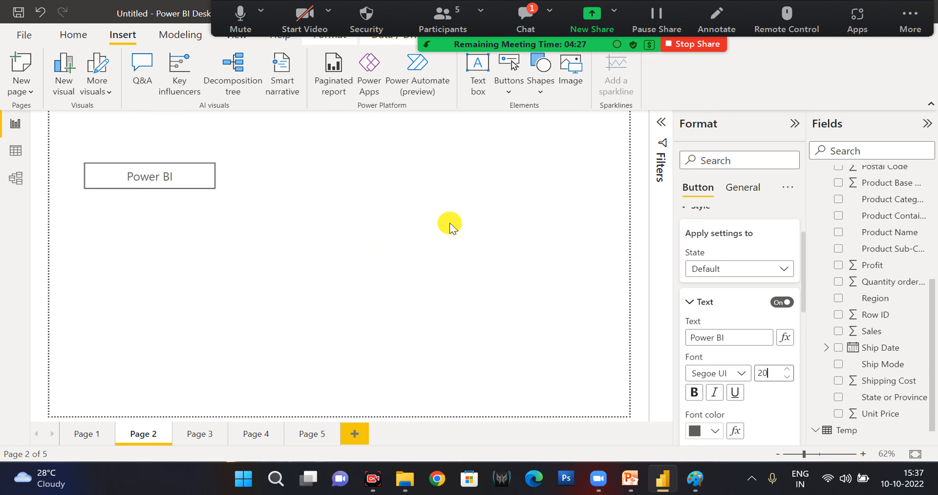
pyautogui.click(710, 305)
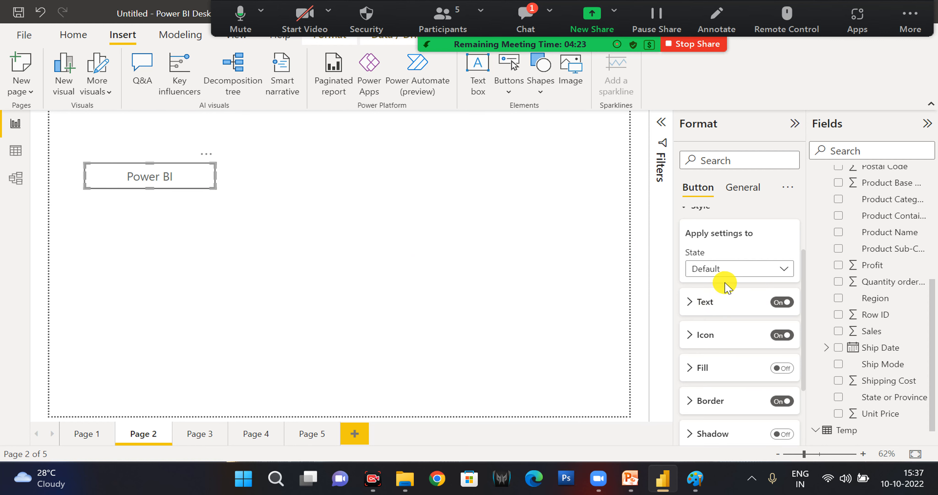
# Turn on the button's fill in the lightest blue, and move the button slightly down and toward the page's left edge.
pyautogui.click(759, 273)
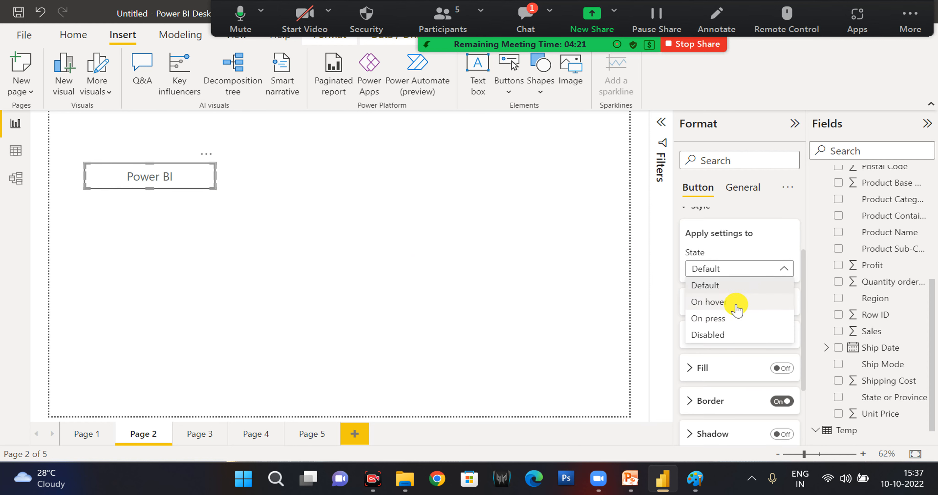
pyautogui.click(756, 272)
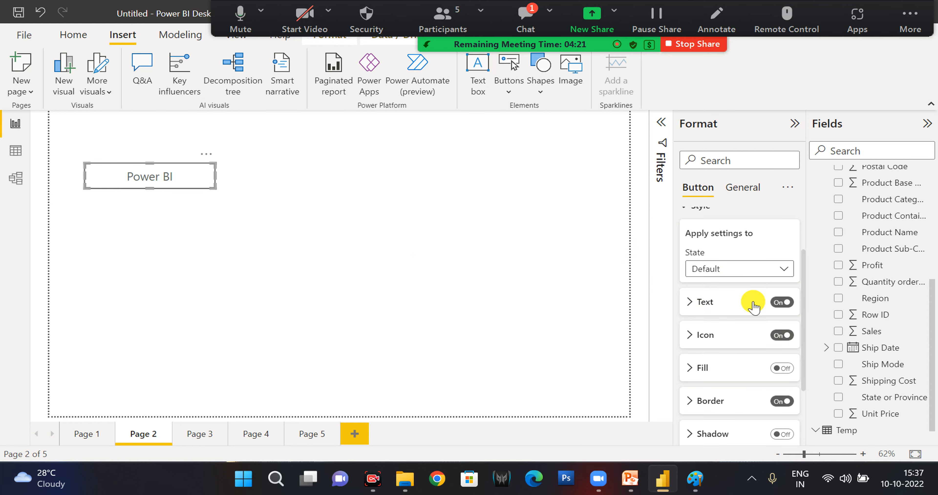
pyautogui.click(781, 368)
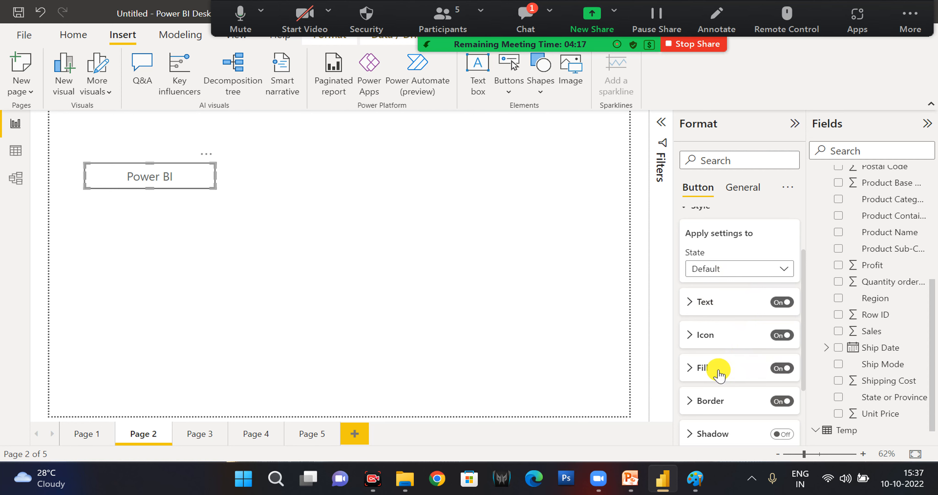
pyautogui.click(718, 371)
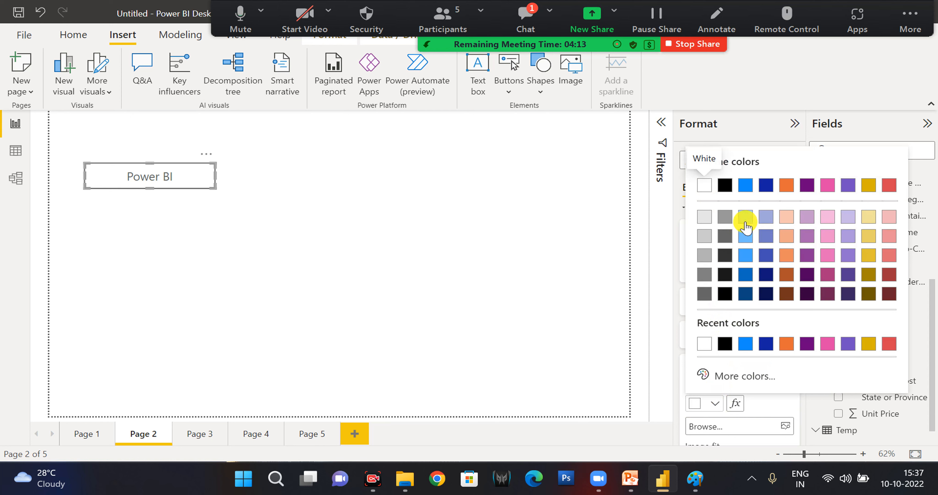
pyautogui.click(745, 220)
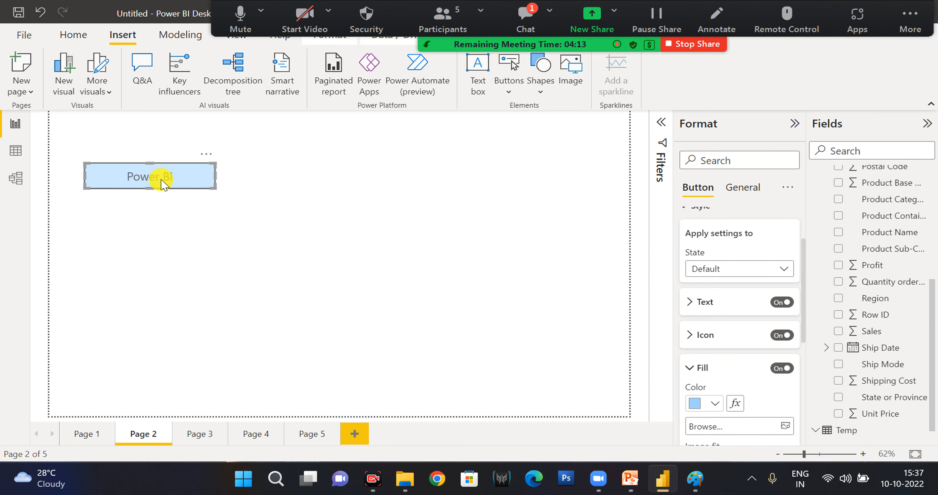
pyautogui.moveTo(152, 193); pyautogui.dragTo(139, 199)
pyautogui.click(333, 199)
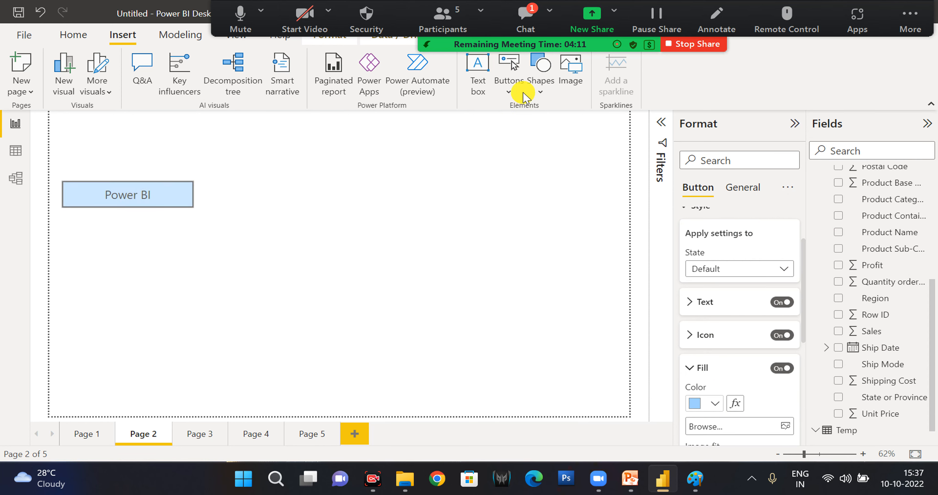
# Insert a rectangle shape and resize it into a thin banner across the full width of the top of Page 2.
pyautogui.click(540, 92)
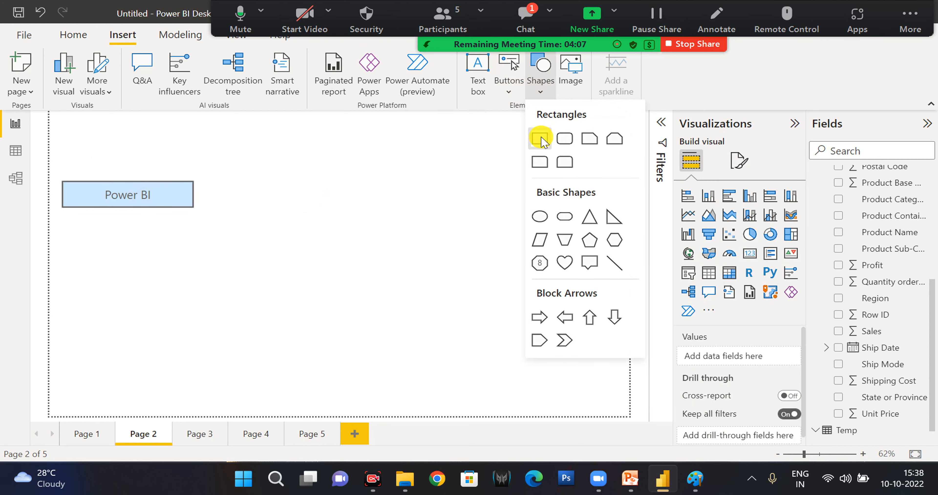
pyautogui.click(540, 139)
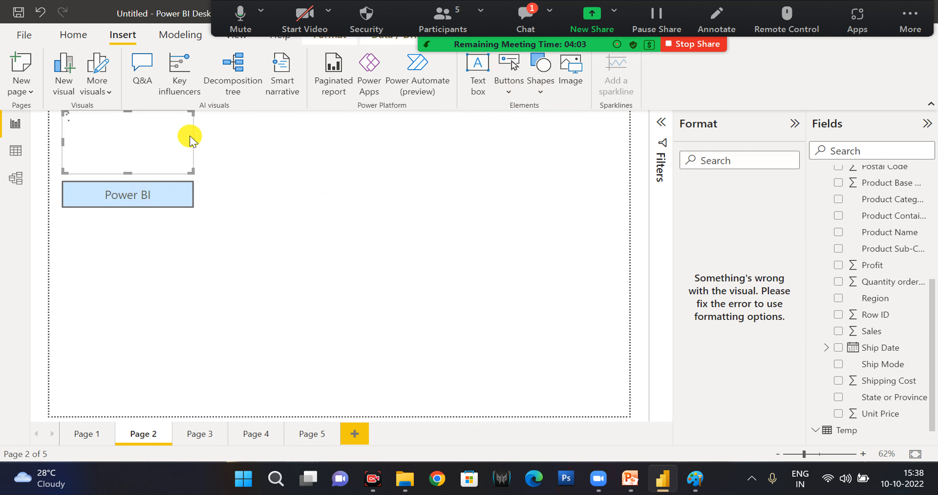
pyautogui.moveTo(191, 141); pyautogui.dragTo(629, 120)
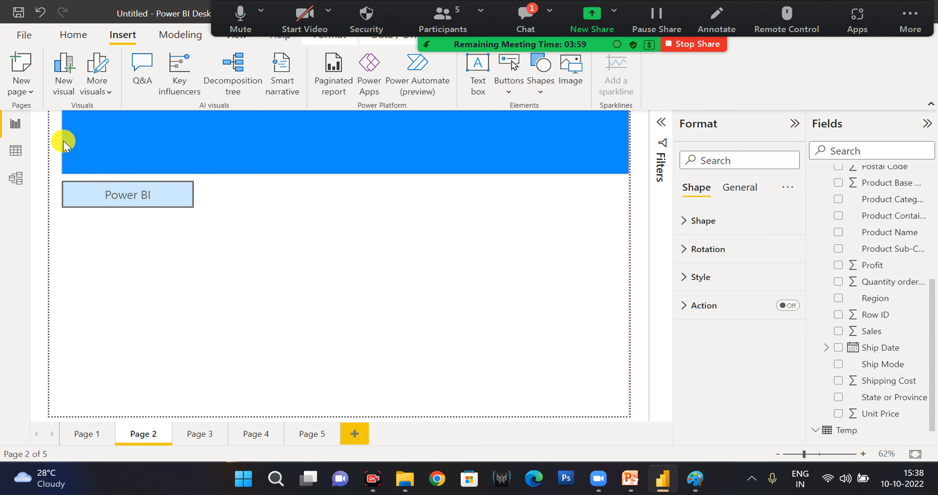
pyautogui.moveTo(61, 145); pyautogui.dragTo(25, 131)
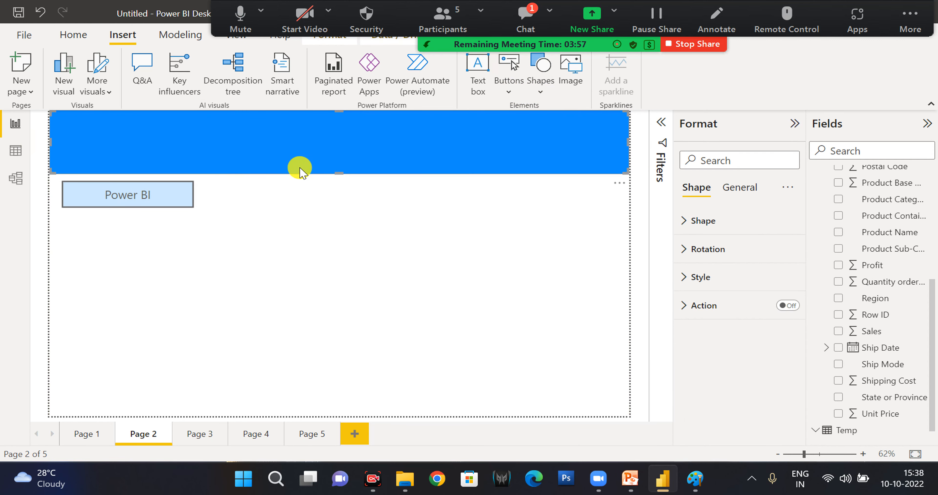
pyautogui.moveTo(337, 163); pyautogui.dragTo(334, 138)
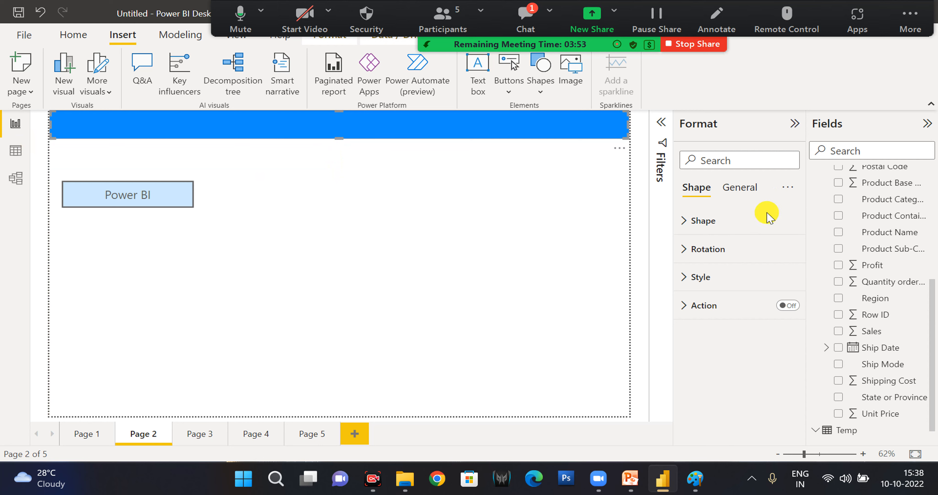
# Change the banner rectangle's fill color to medium grey.
pyautogui.click(711, 279)
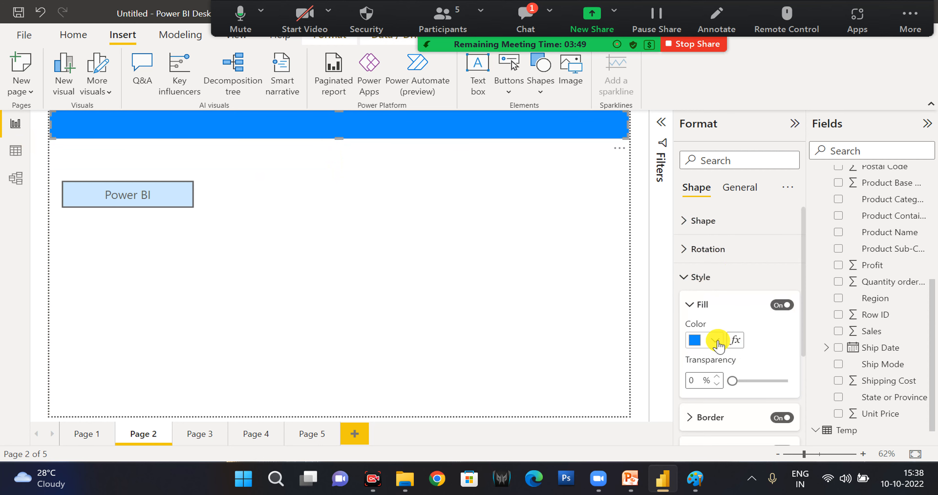
pyautogui.click(715, 340)
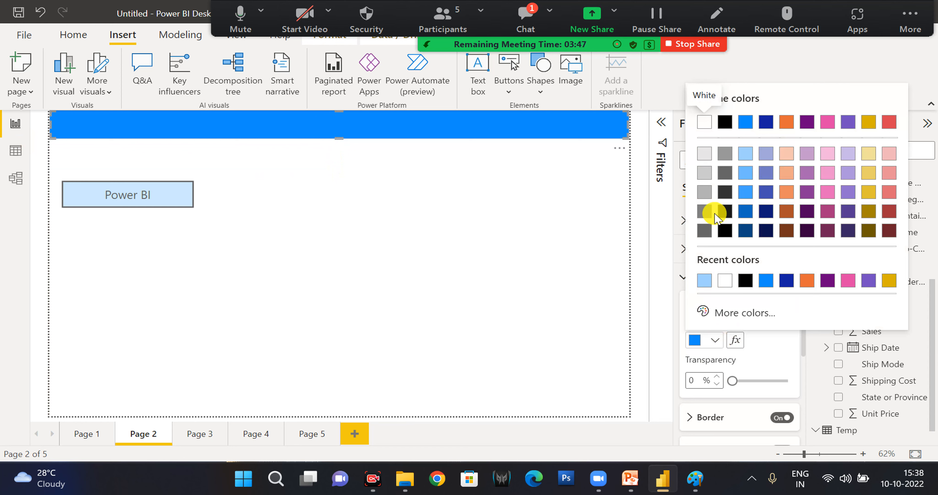
pyautogui.click(704, 215)
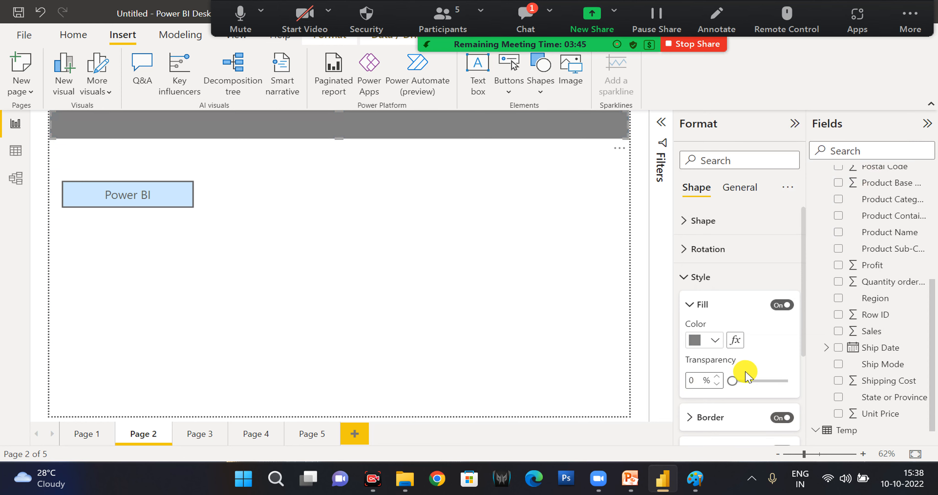
pyautogui.click(696, 305)
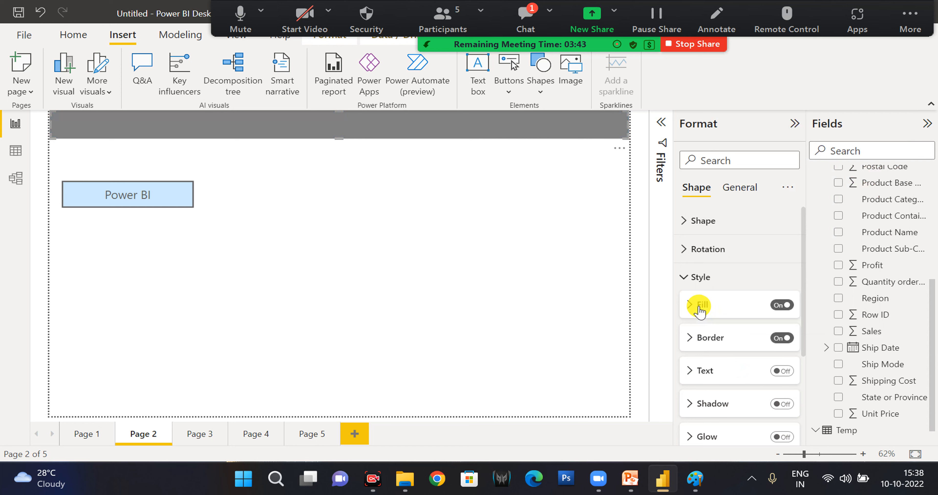
# Insert a text box reading "Sample Dashboard" on Page 2, select its text, and open the meeting chat.
pyautogui.click(479, 94)
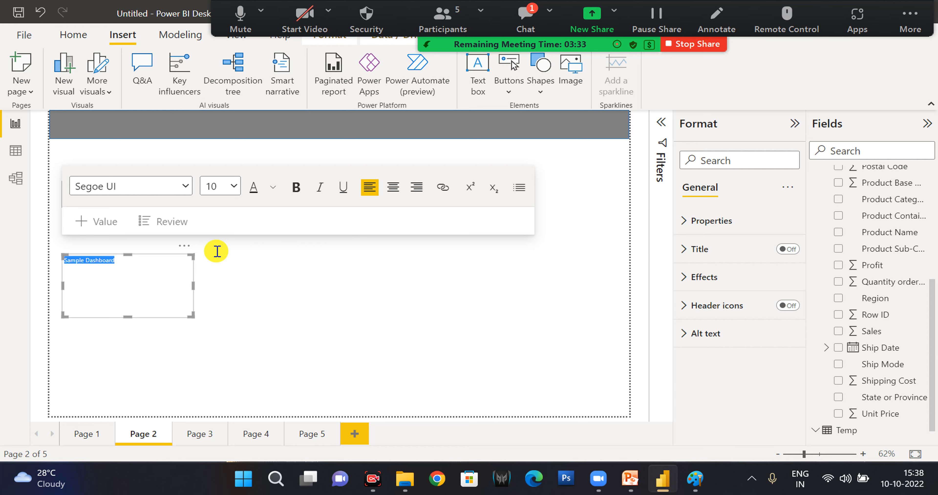
pyautogui.click(528, 16)
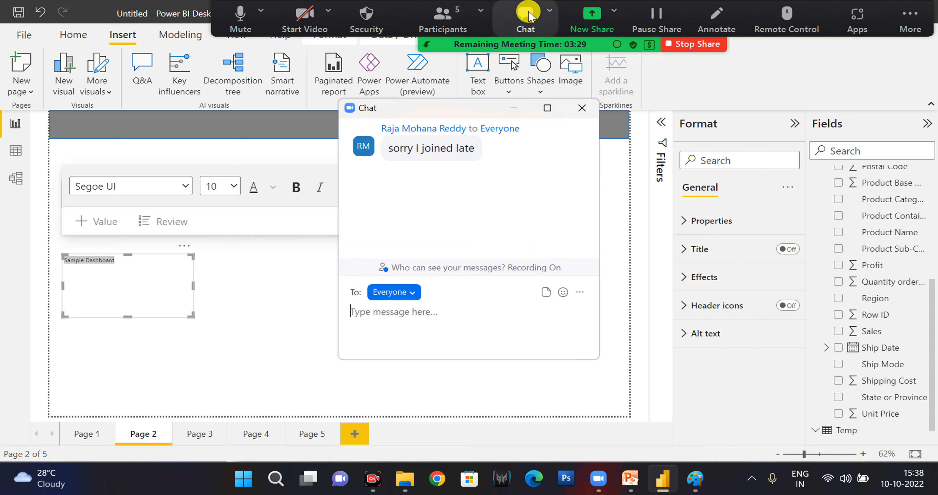
# Close the meeting chat, set the "Sample Dashboard" text to size 24, and resize and move its text box onto the grey banner.
pyautogui.click(579, 109)
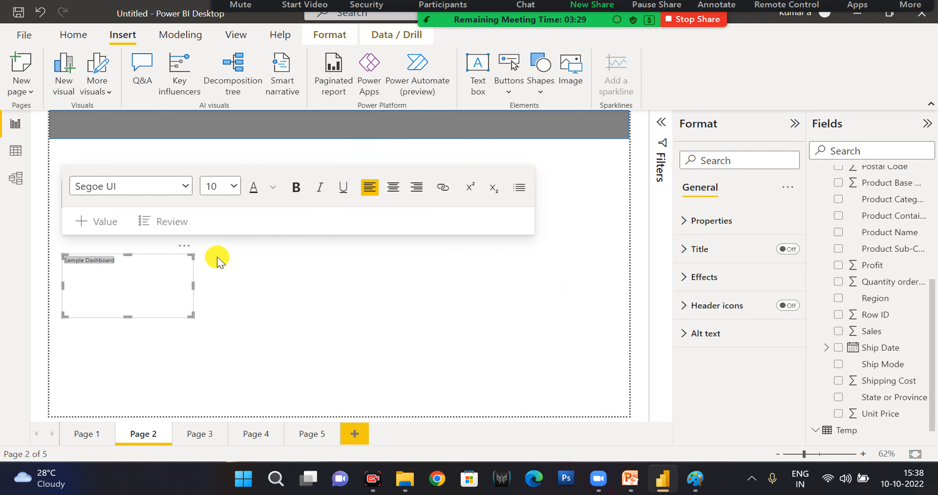
pyautogui.click(234, 185)
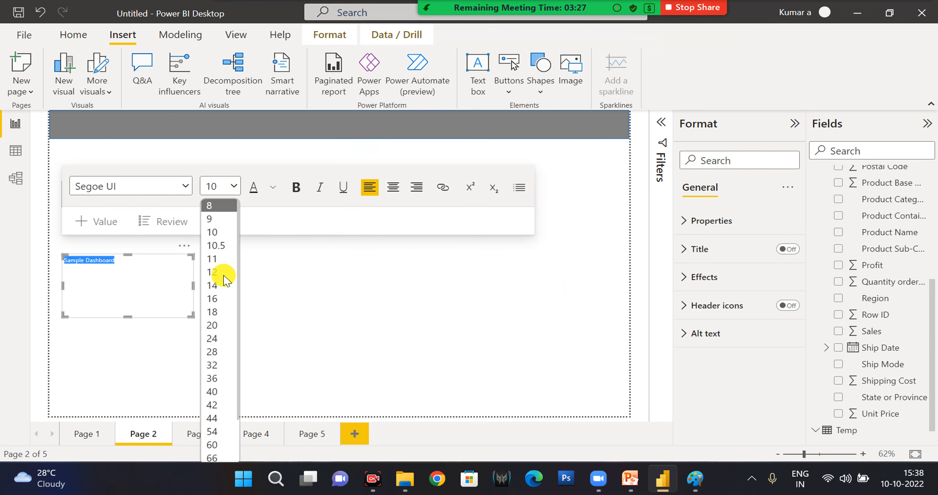
pyautogui.click(213, 338)
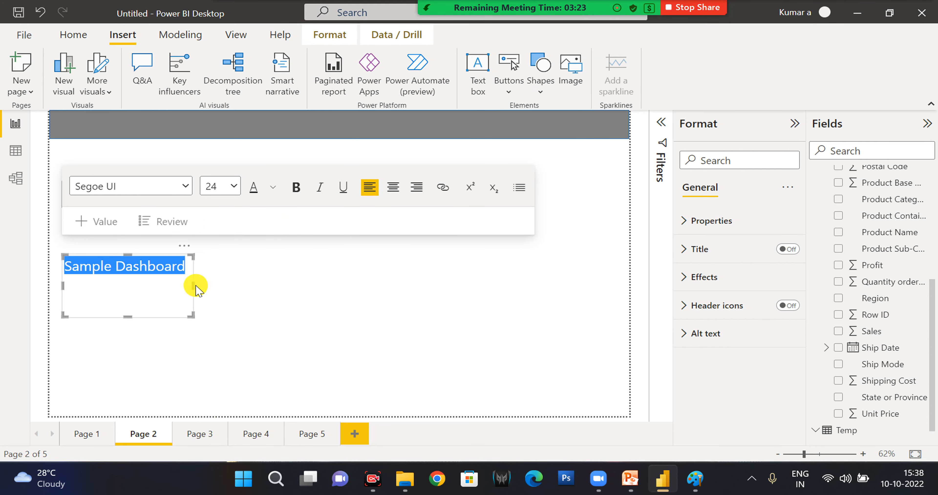
pyautogui.moveTo(192, 287); pyautogui.dragTo(266, 286)
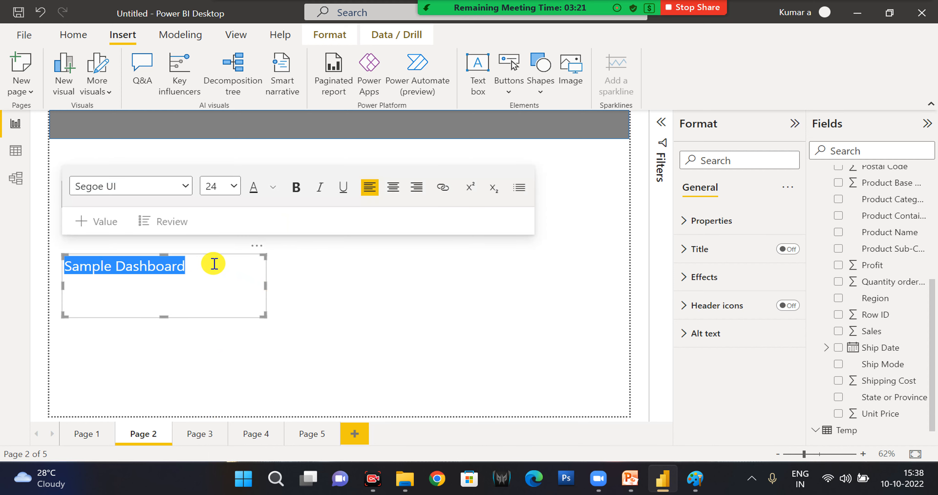
pyautogui.moveTo(166, 315); pyautogui.dragTo(168, 283)
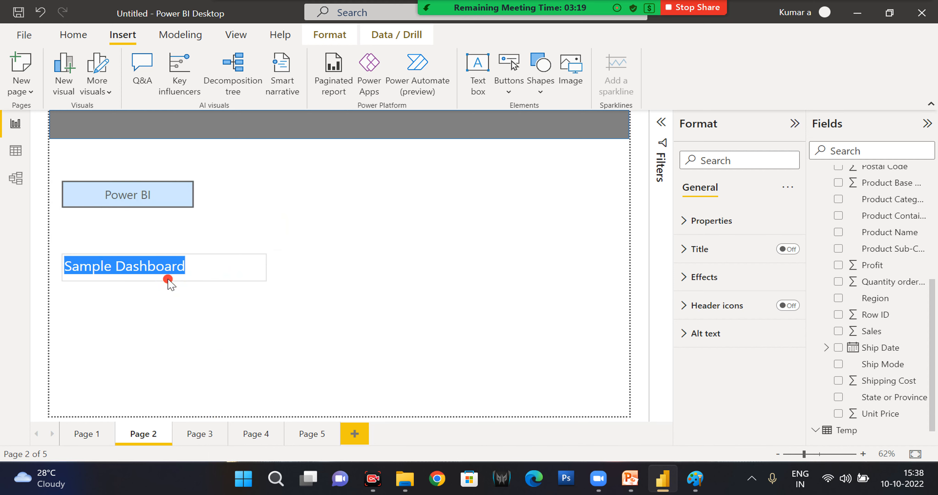
pyautogui.moveTo(186, 256); pyautogui.dragTo(349, 119)
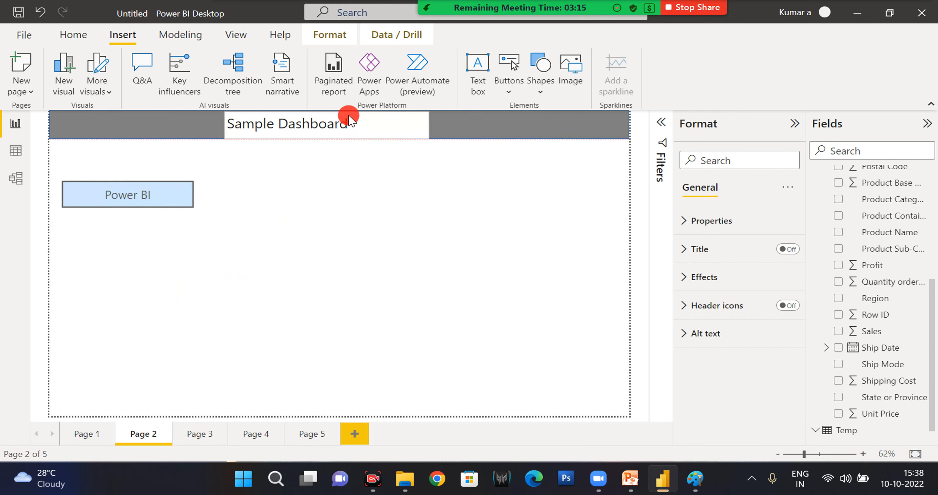
# Change the font color of the "Sample Dashboard" text to white.
pyautogui.tripleClick(349, 123)
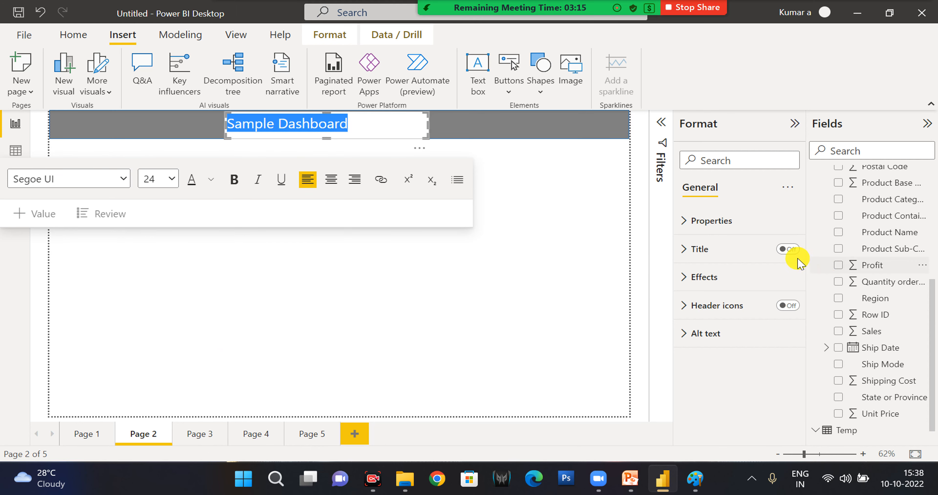
pyautogui.click(210, 182)
pyautogui.click(225, 228)
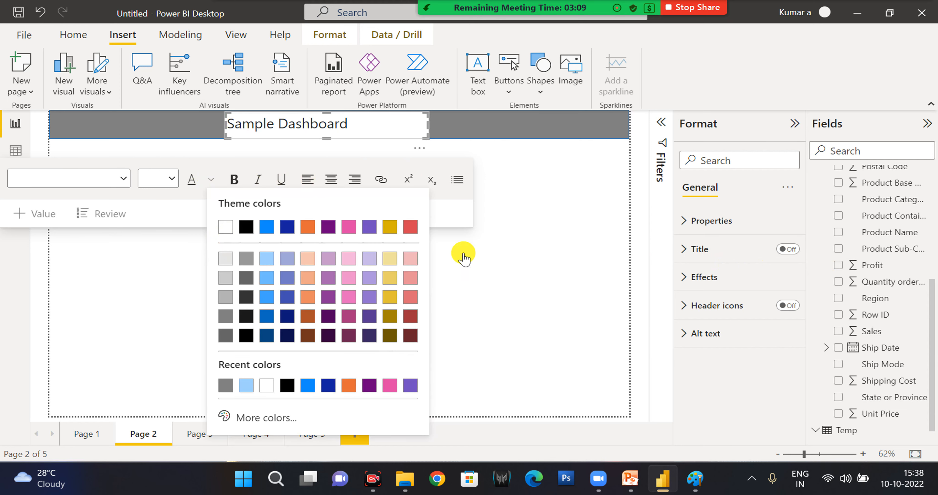
pyautogui.click(574, 248)
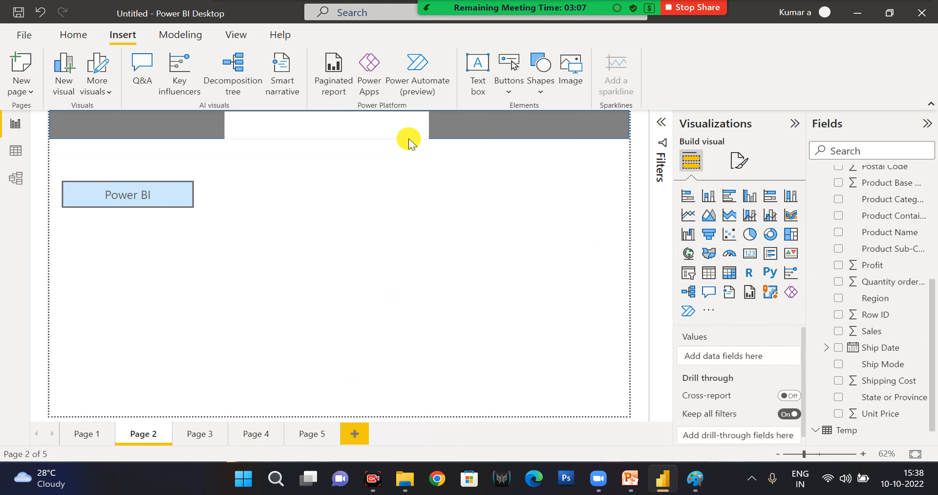
# Turn off the background of the "Sample Dashboard" text box.
pyautogui.click(412, 128)
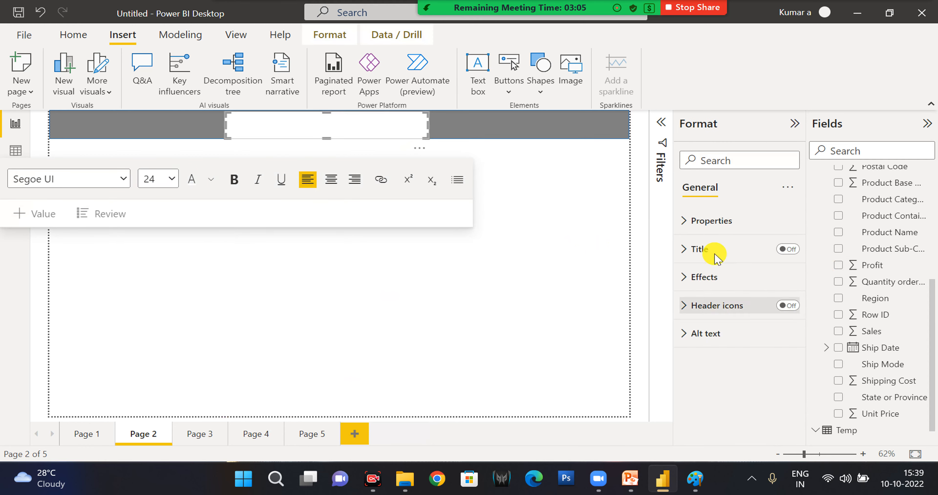
pyautogui.click(704, 220)
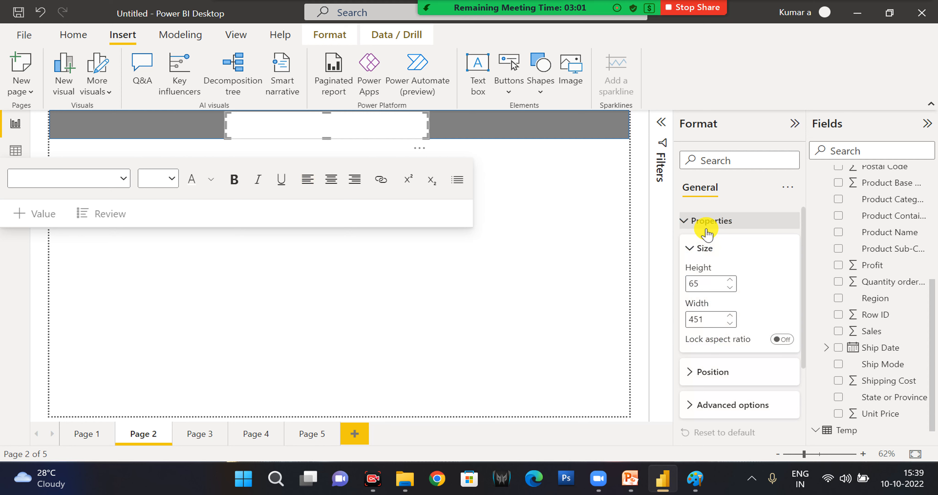
pyautogui.click(706, 229)
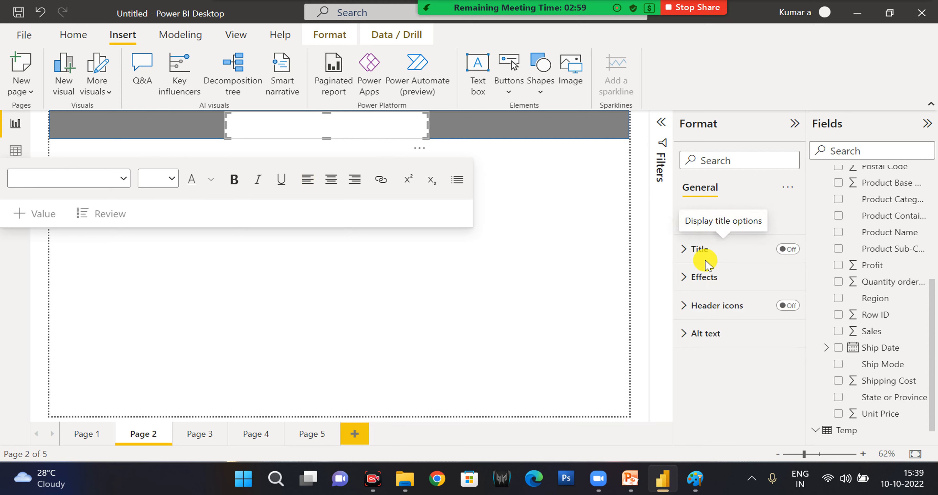
pyautogui.click(703, 277)
pyautogui.scroll(-3, 706, 357)
pyautogui.scroll(3, 710, 361)
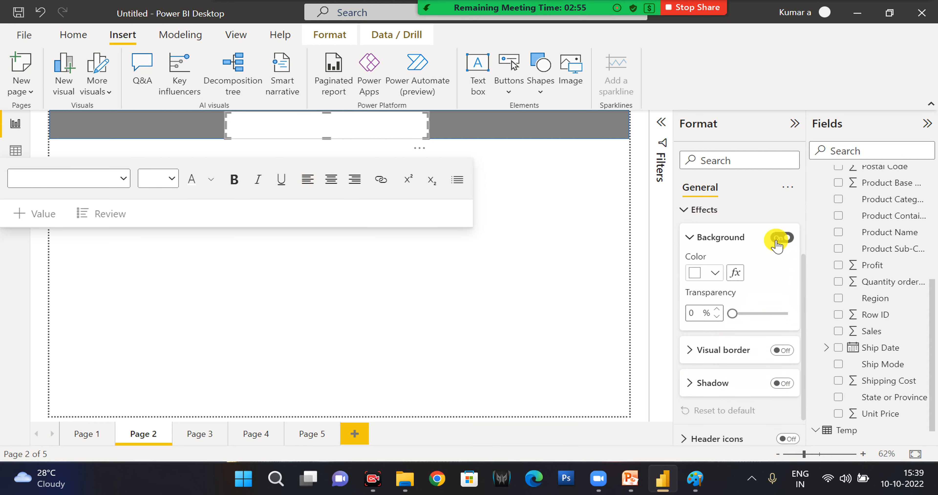
pyautogui.click(778, 239)
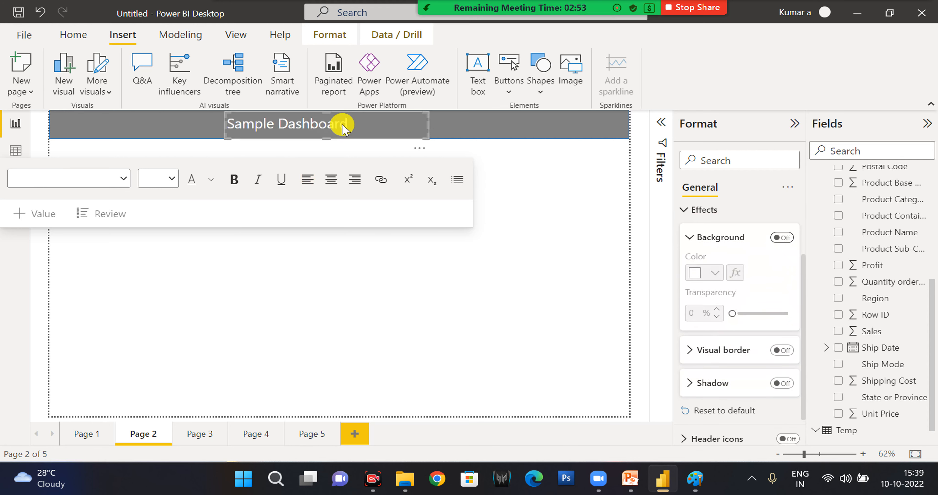
# Center the "Sample Dashboard" text and set its font to Arial Black.
pyautogui.click(356, 124)
pyautogui.hotkey('ctrl', 'a')
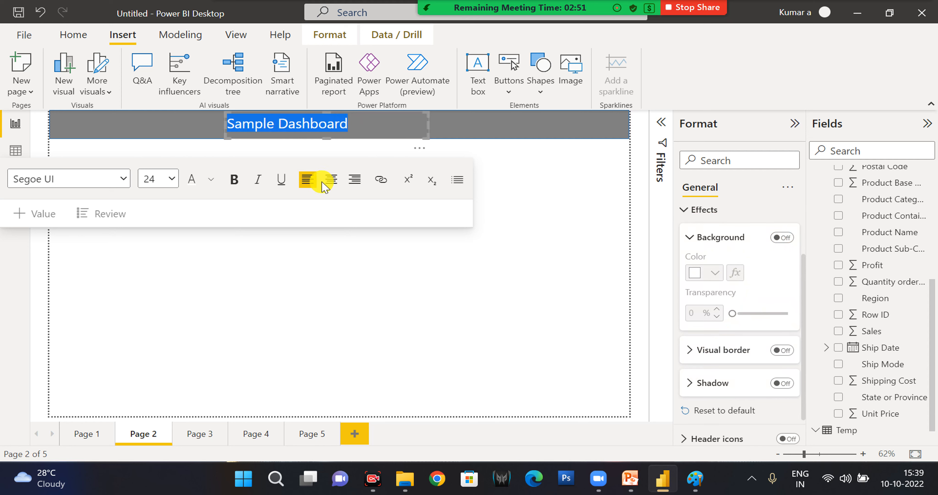
pyautogui.click(330, 183)
pyautogui.click(123, 179)
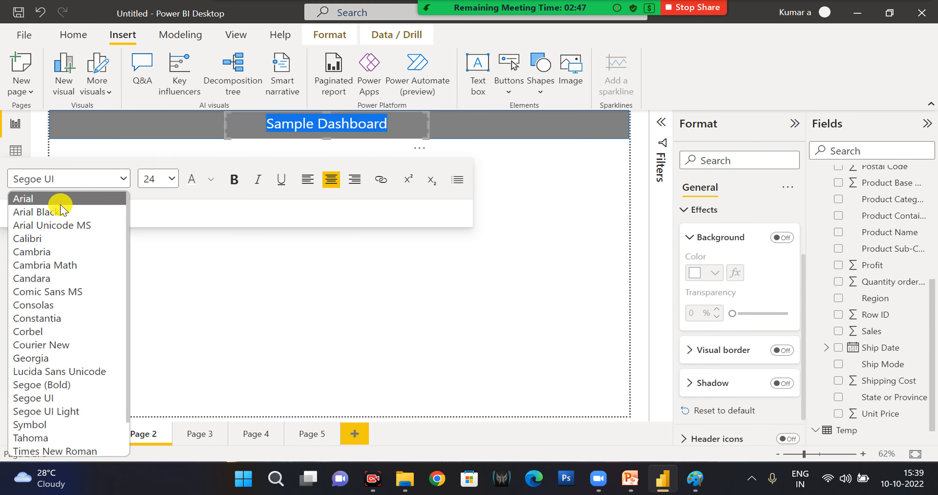
pyautogui.click(63, 202)
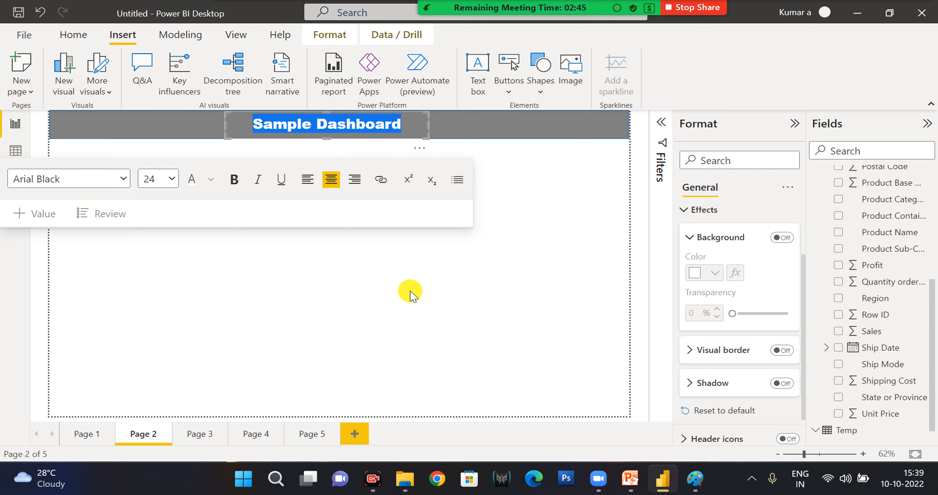
pyautogui.click(430, 156)
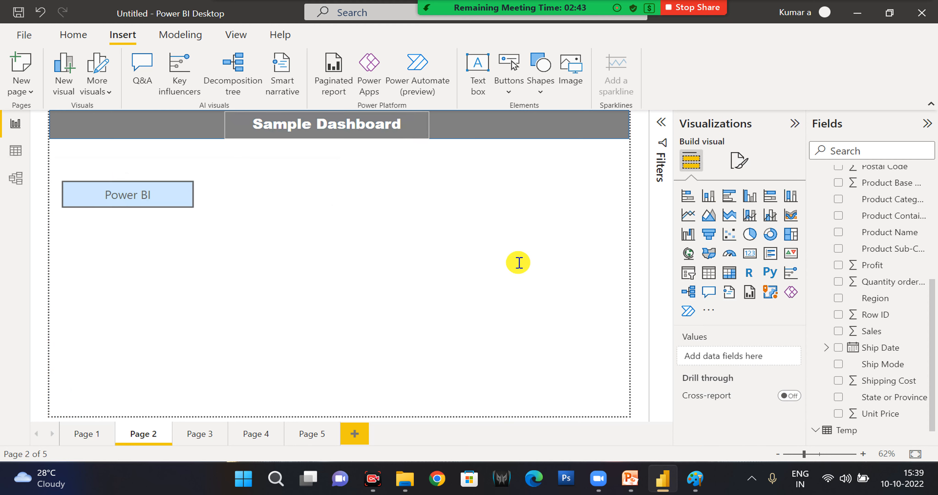
# Examine the effects options of the "Sample Dashboard" text box, including background, visual border and shadow.
pyautogui.click(407, 123)
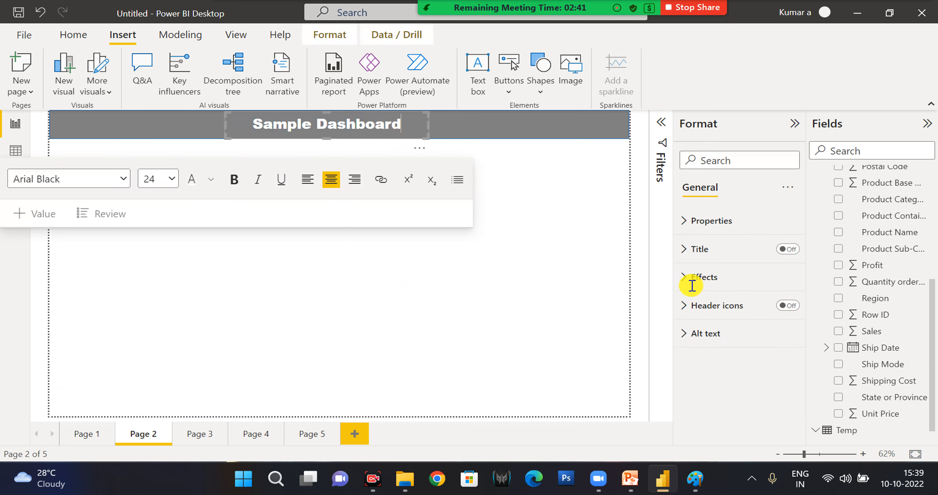
pyautogui.click(709, 279)
pyautogui.scroll(-3, 731, 345)
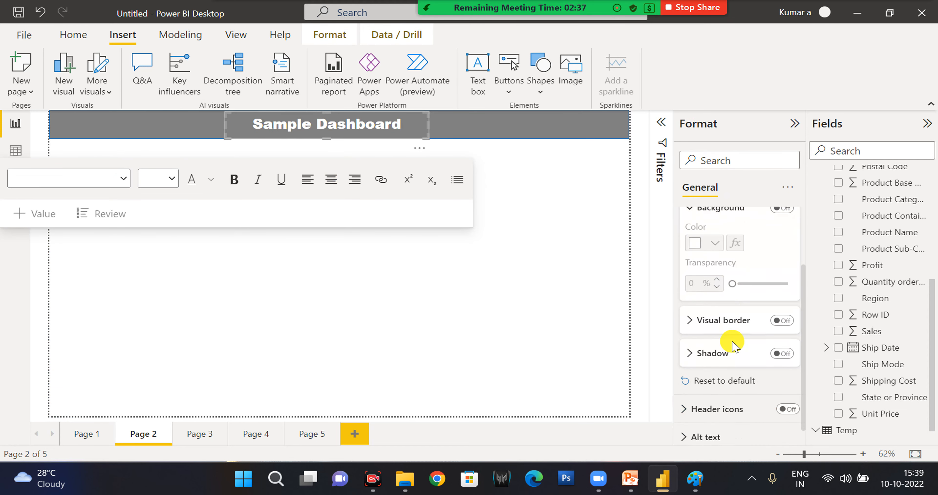
pyautogui.scroll(3, 727, 313)
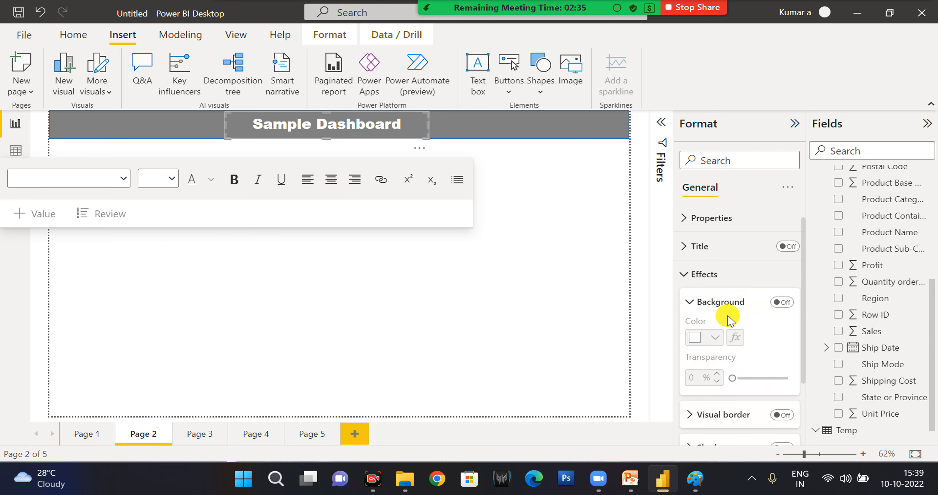
pyautogui.click(712, 305)
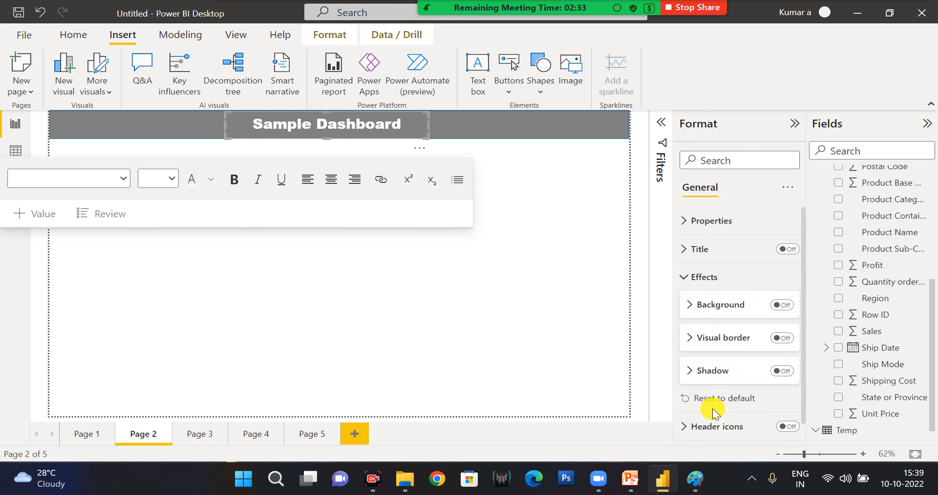
pyautogui.scroll(-1, 712, 404)
pyautogui.scroll(1, 701, 218)
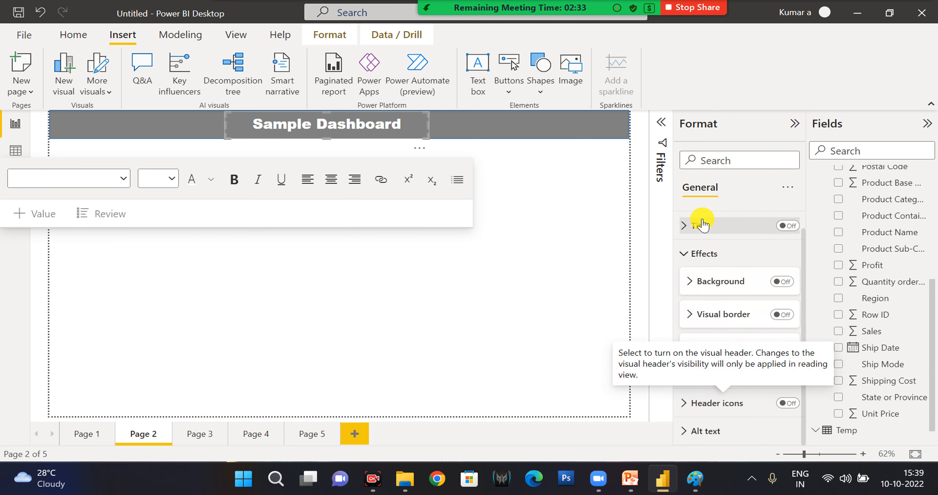
pyautogui.click(471, 313)
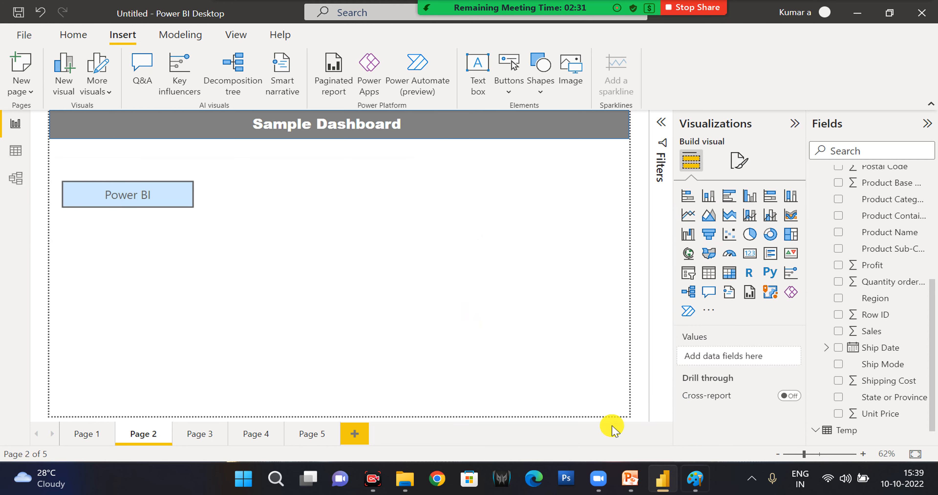
# Make the Power BI button slightly shorter and place it directly below the banner at the page's left edge.
pyautogui.click(157, 206)
pyautogui.moveTo(198, 194); pyautogui.dragTo(126, 155)
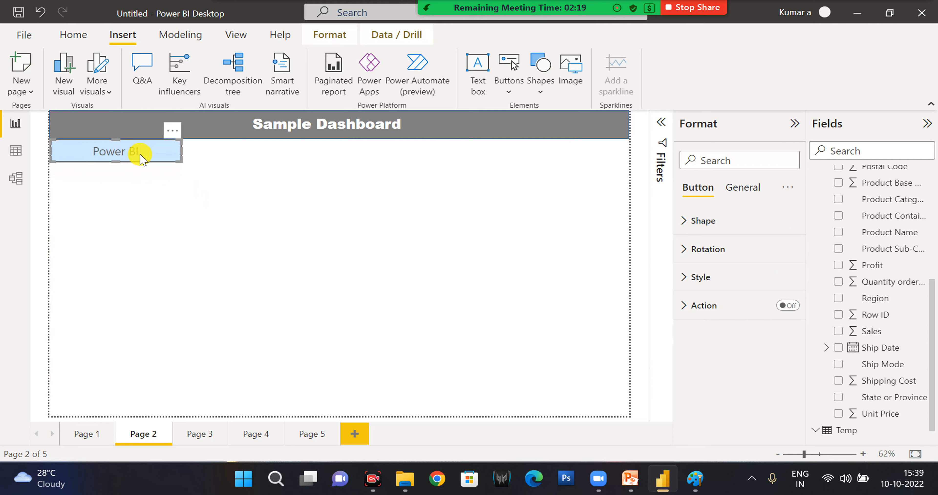
pyautogui.click(185, 215)
# Duplicate the Power BI button, place the copy directly to its right, and change the copy's text to "Tableau".
pyautogui.click(149, 150)
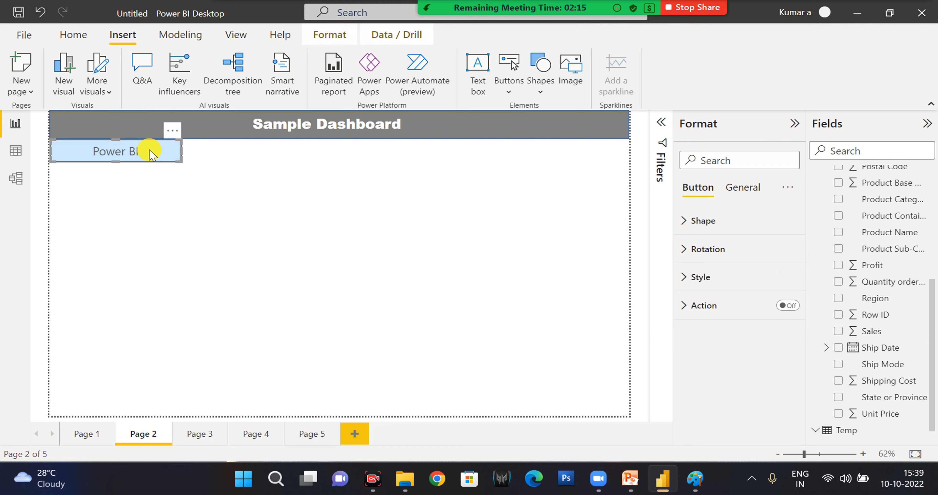
pyautogui.hotkey('ctrl', 'c')
pyautogui.hotkey('ctrl', 'v')
pyautogui.moveTo(151, 153); pyautogui.dragTo(275, 153)
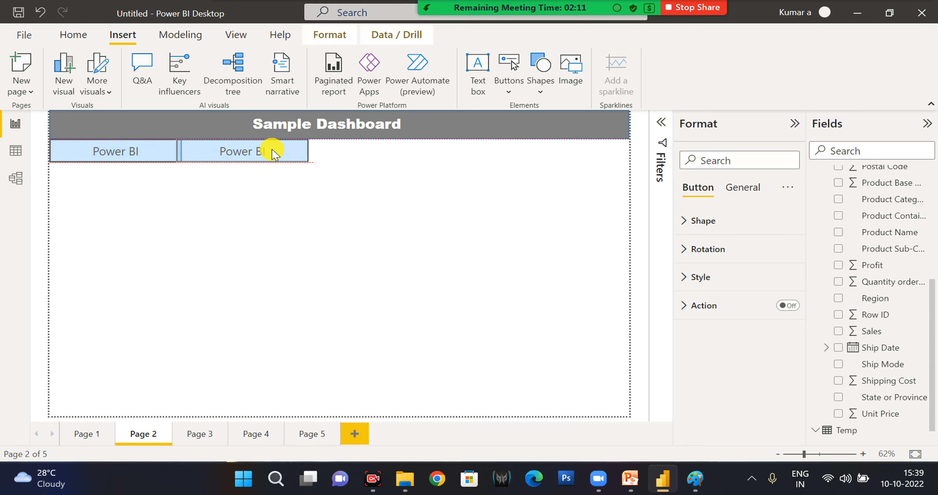
pyautogui.moveTo(276, 153); pyautogui.dragTo(277, 153)
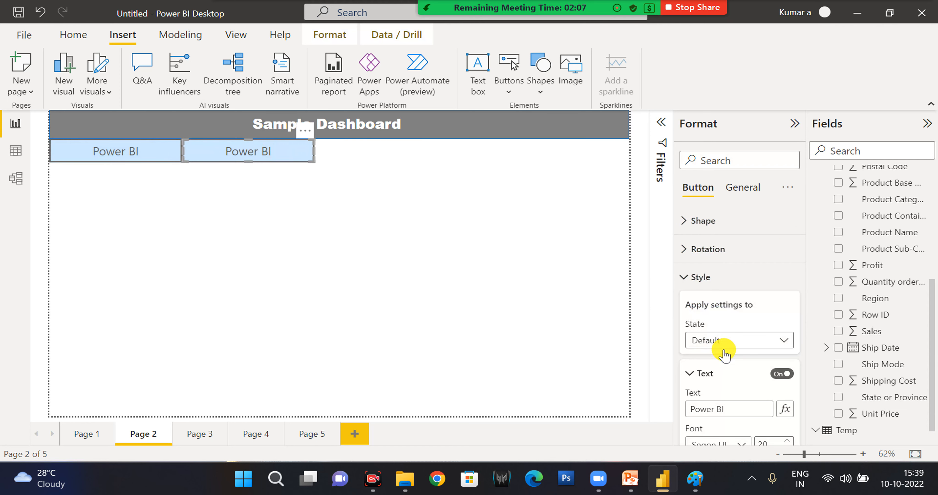
pyautogui.click(742, 410)
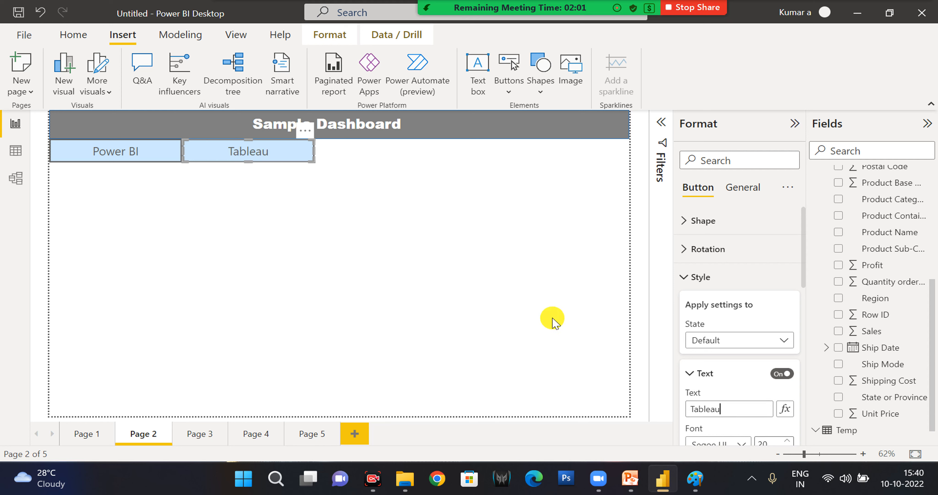
pyautogui.click(167, 177)
# Turn on the Power BI button's action and set it to page navigation with Page 1 as the destination.
pyautogui.click(149, 157)
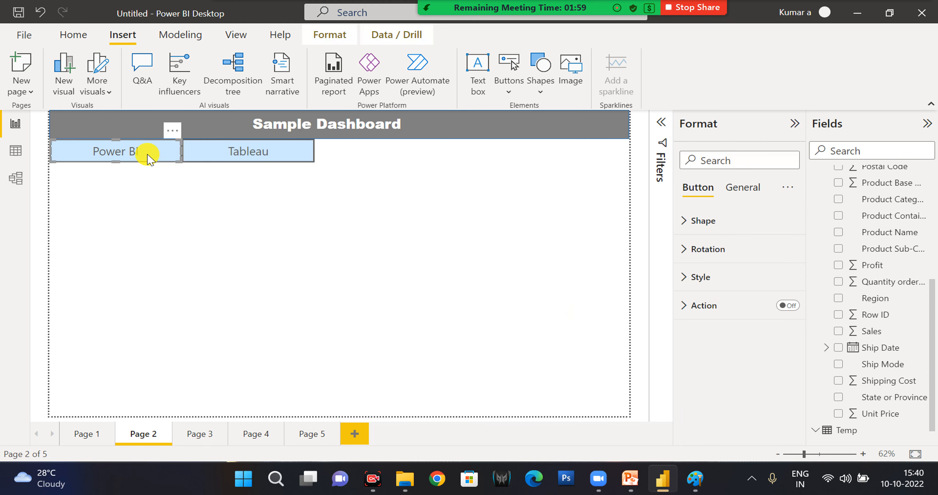
pyautogui.click(794, 310)
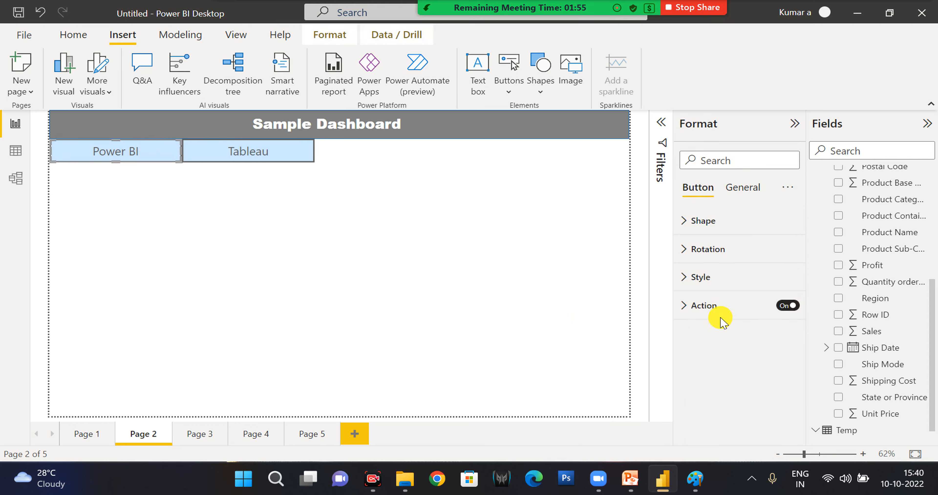
pyautogui.click(712, 307)
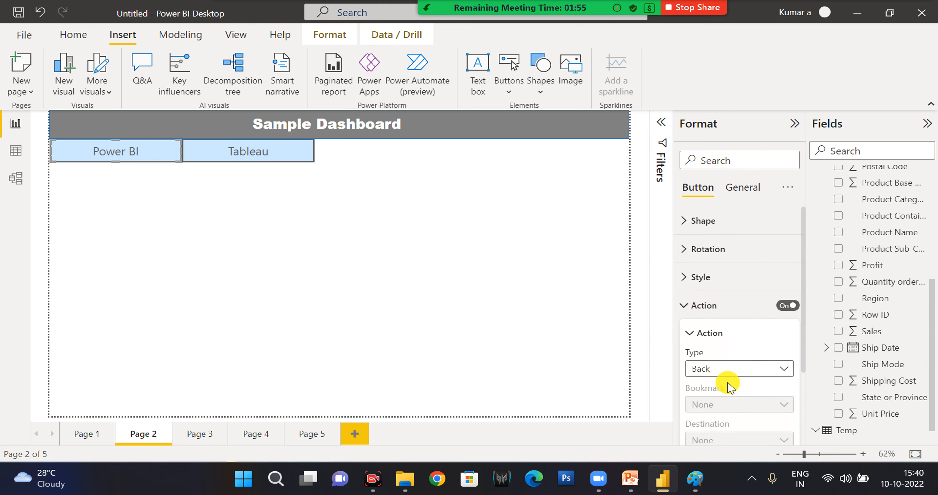
pyautogui.click(729, 369)
pyautogui.click(729, 321)
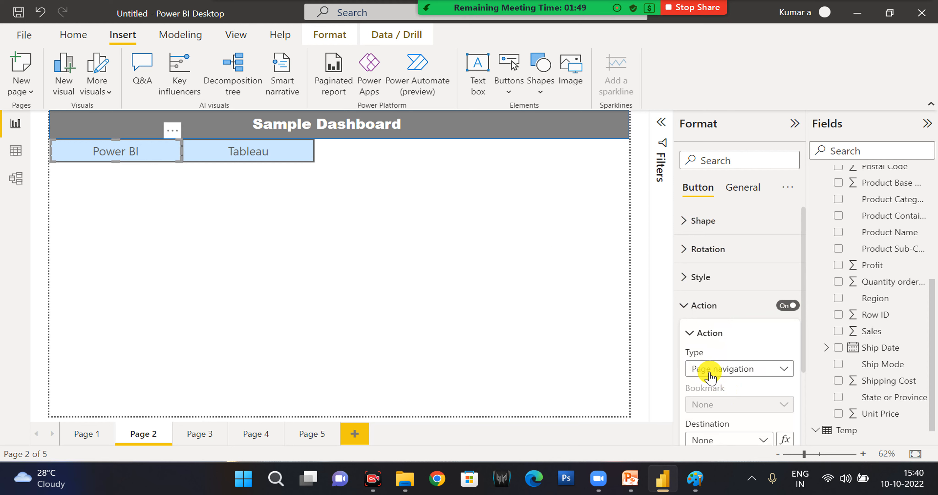
pyautogui.scroll(-1, 730, 405)
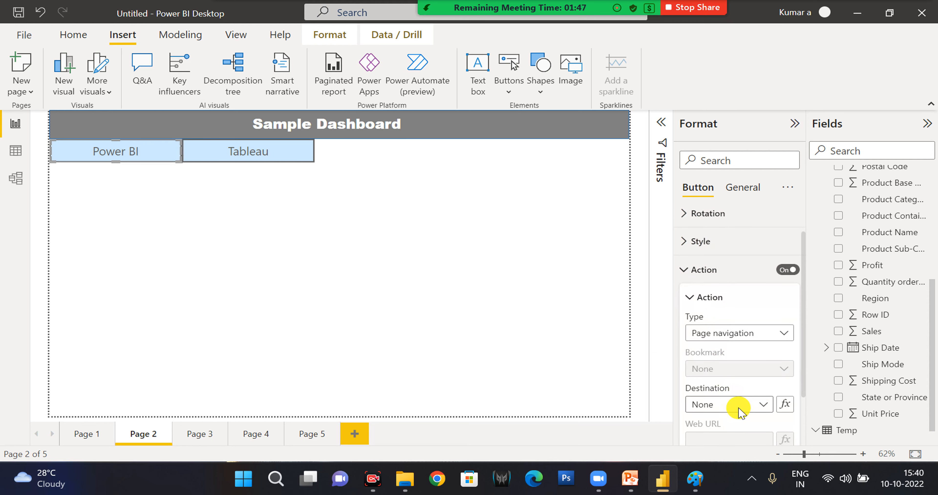
pyautogui.click(739, 407)
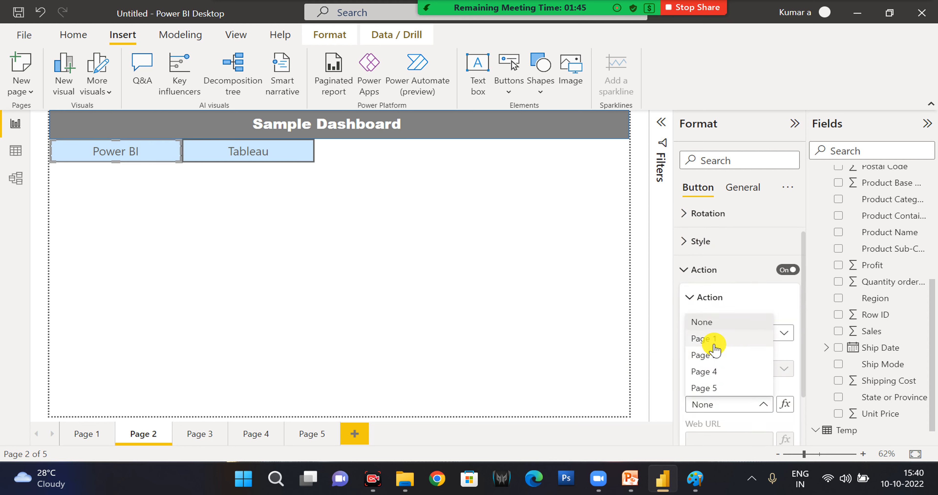
pyautogui.click(252, 190)
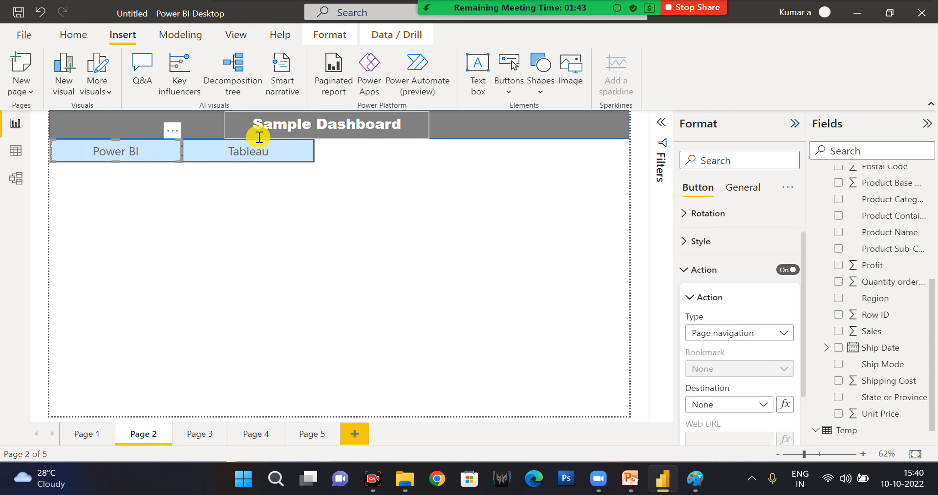
# Test the Power BI button by following its link to Page 1.
pyautogui.click(218, 158)
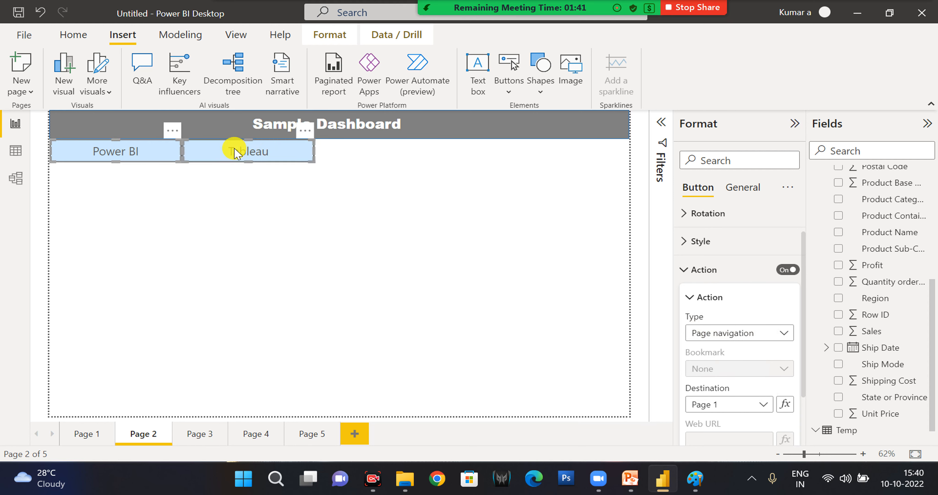
pyautogui.click(267, 190)
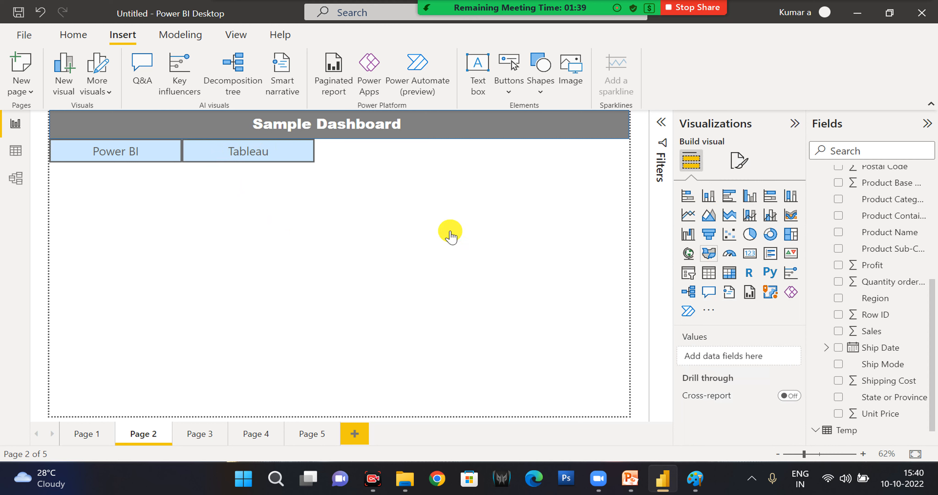
pyautogui.keyDown('ctrl'); pyautogui.click(128, 152); pyautogui.keyUp('ctrl')
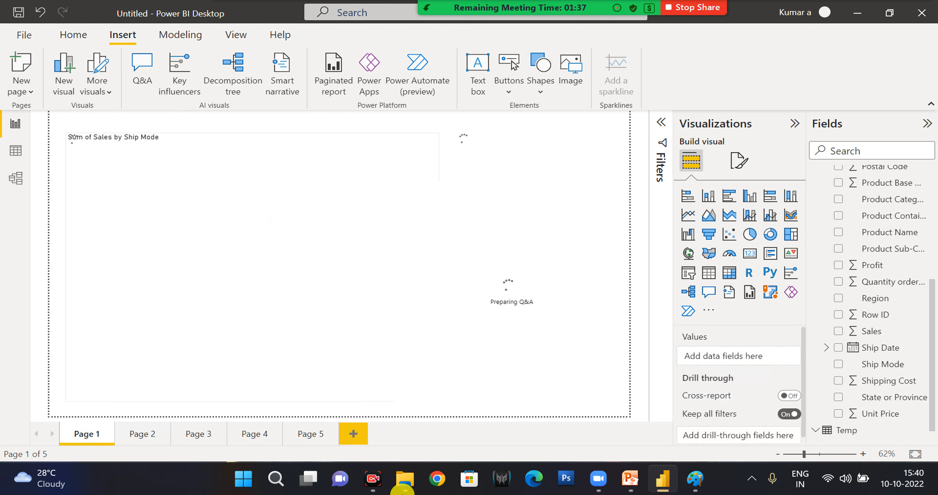
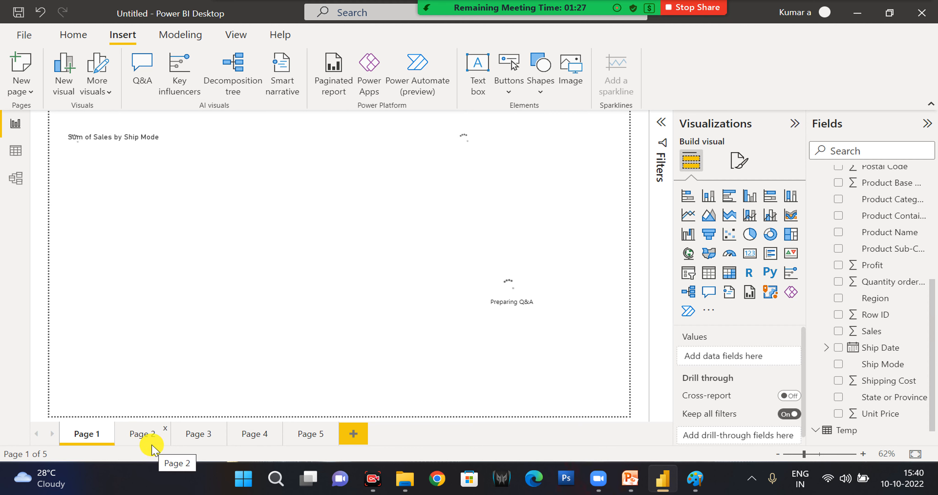
# Return to Page 2 with the sample dashboard.
pyautogui.click(142, 433)
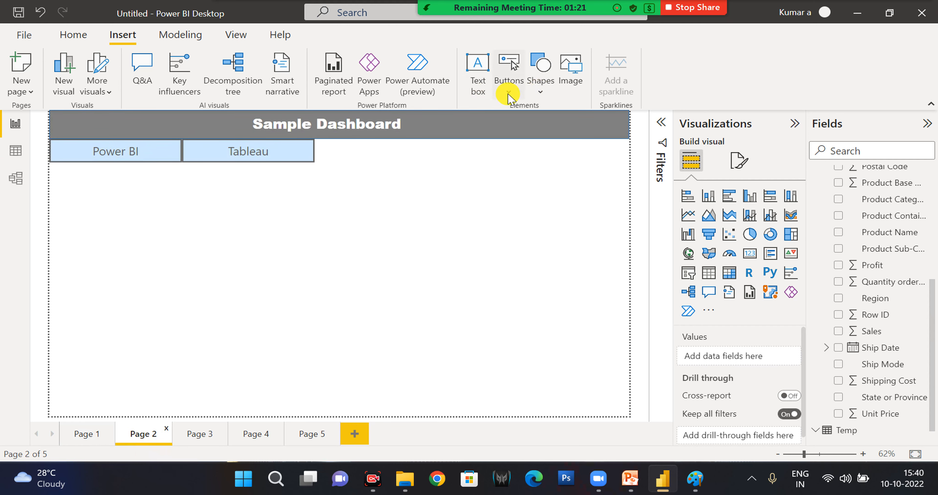
pyautogui.click(508, 95)
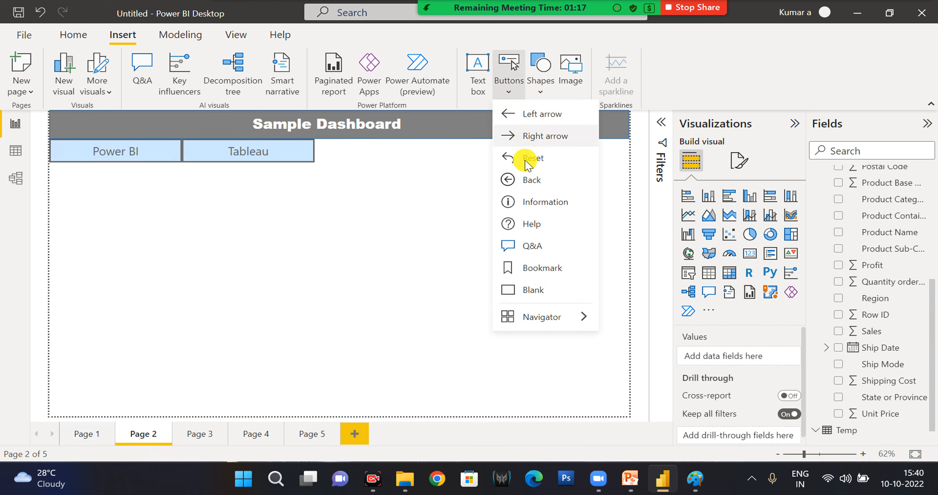
pyautogui.moveTo(574, 323)
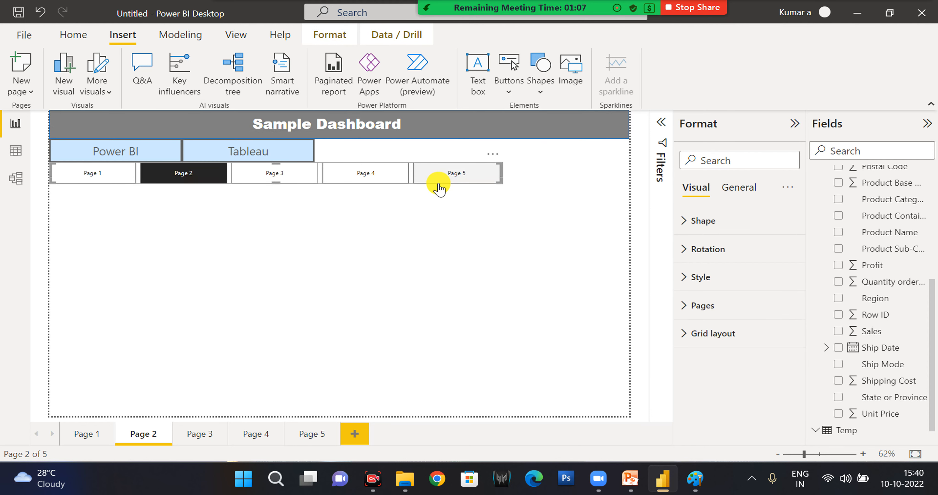
pyautogui.press('Delete')
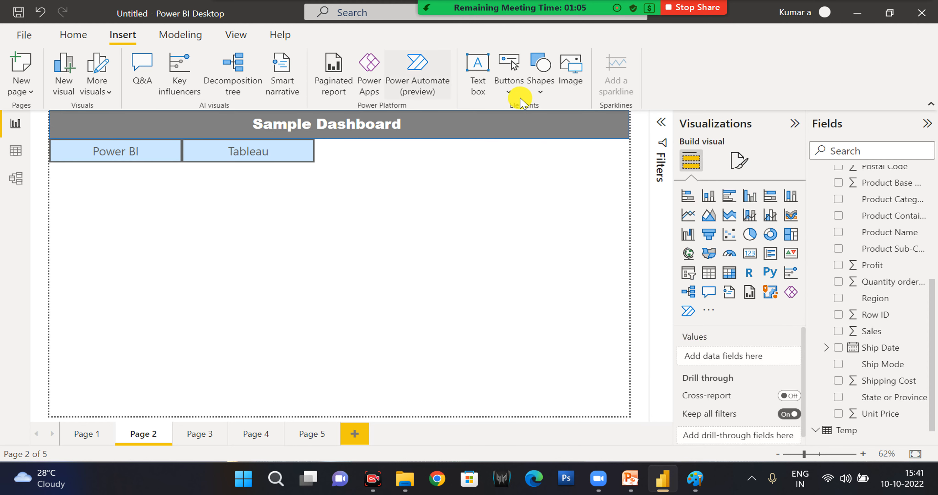
pyautogui.click(509, 89)
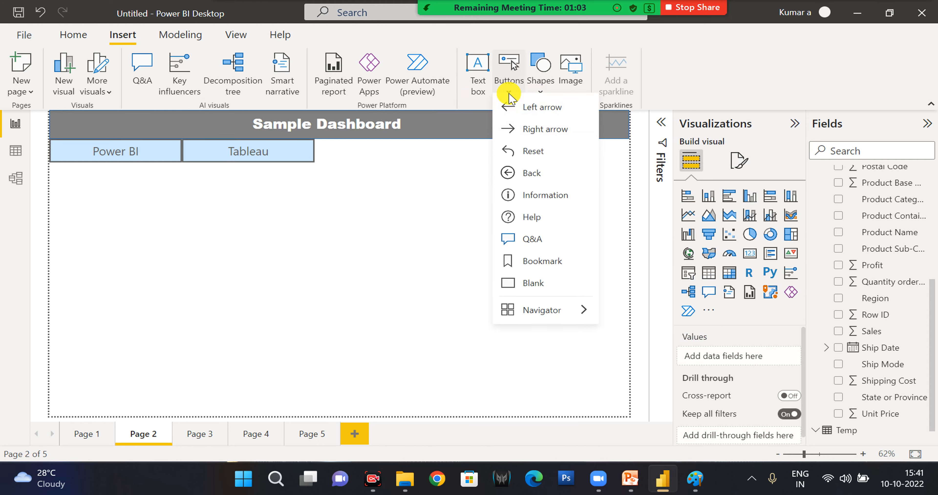
pyautogui.click(387, 260)
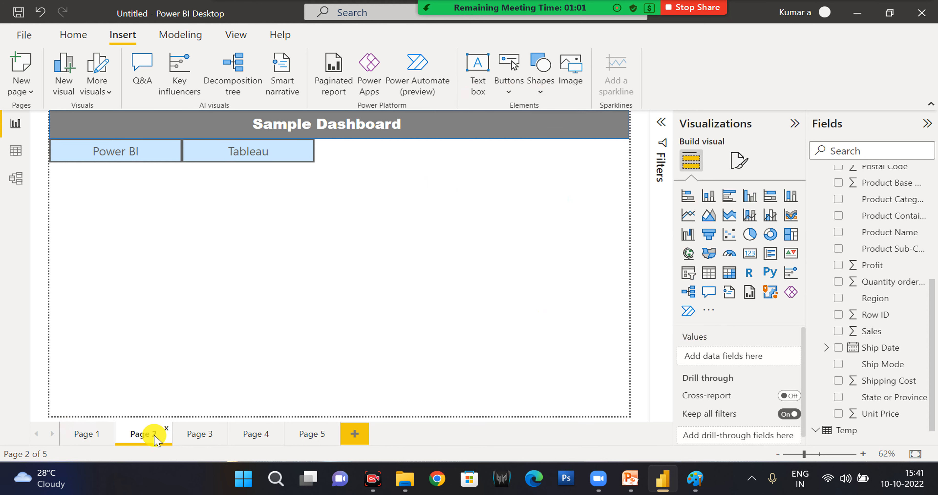
pyautogui.click(120, 162)
pyautogui.click(194, 262)
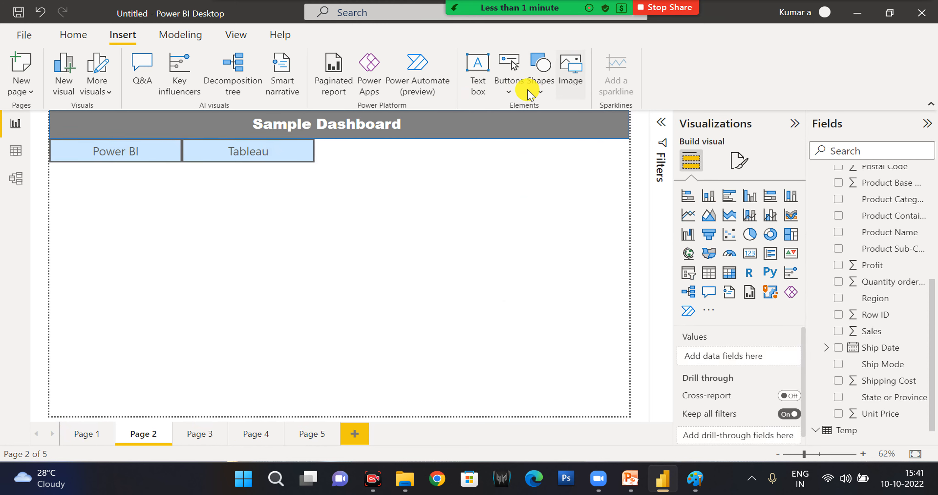
# Insert a page navigator on Page 2 and place it just below the Power BI and Tableau buttons.
pyautogui.click(508, 87)
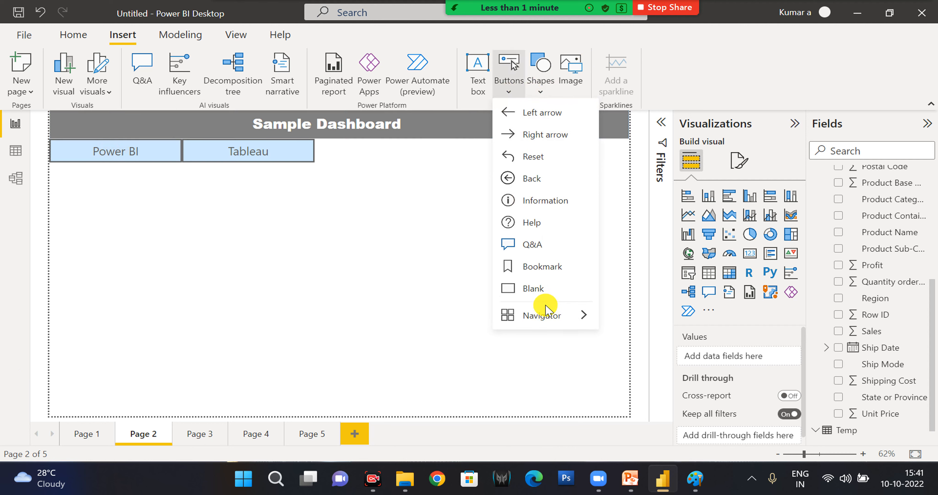
pyautogui.moveTo(546, 316)
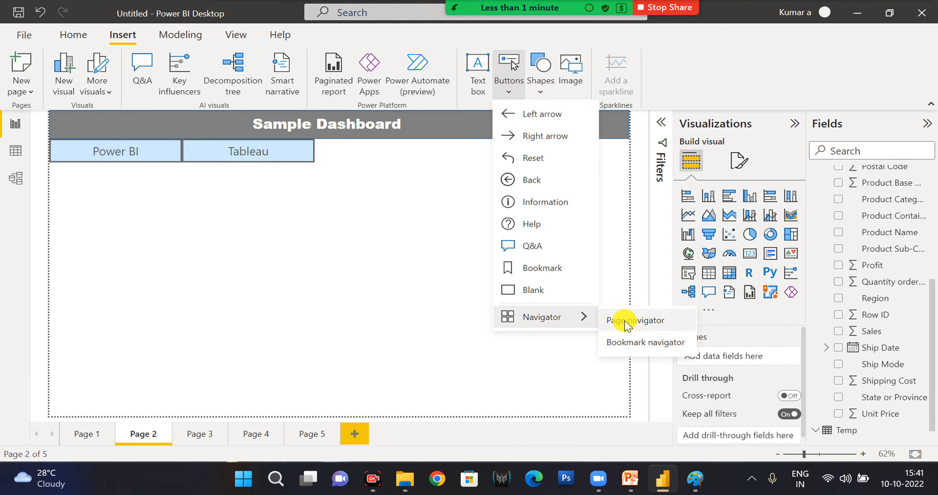
pyautogui.click(624, 321)
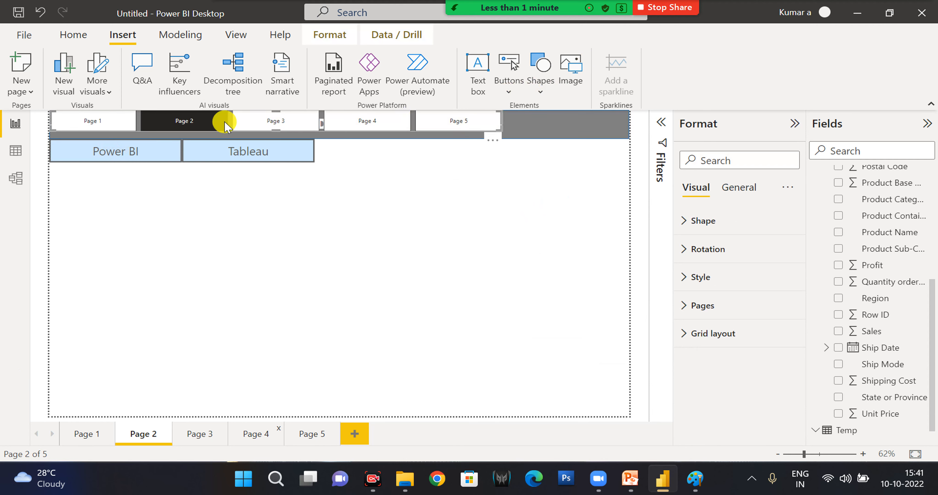
pyautogui.moveTo(206, 120); pyautogui.dragTo(215, 197)
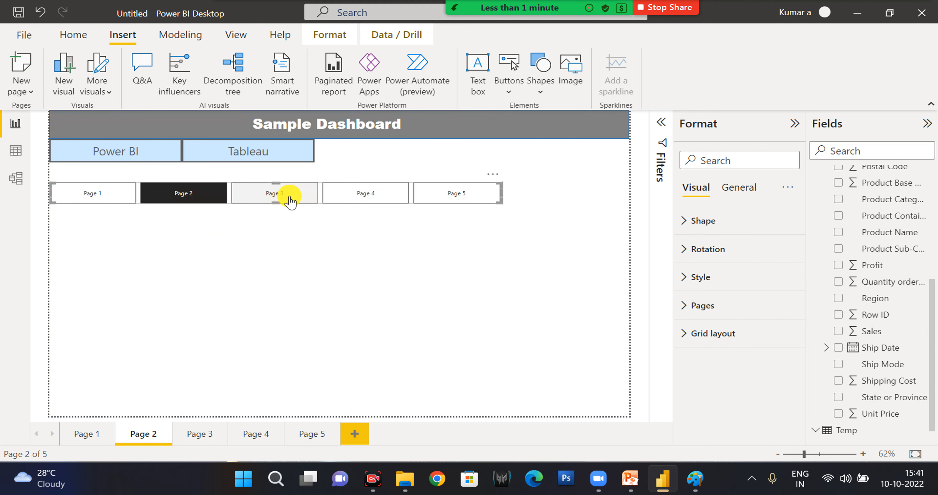
# Test the page navigator by following its Page 3 and Page 1 links, returning to Page 2 each time.
pyautogui.keyDown('ctrl'); pyautogui.click(290, 199); pyautogui.keyUp('ctrl')
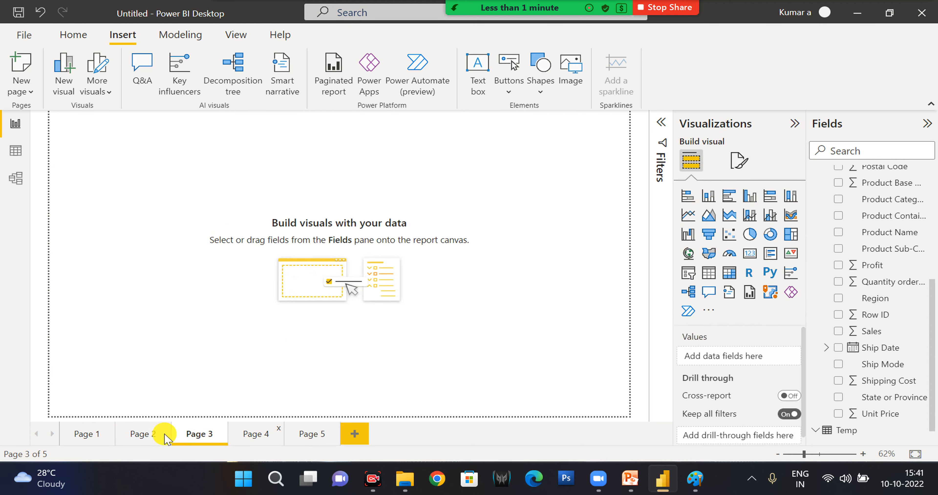
pyautogui.click(140, 437)
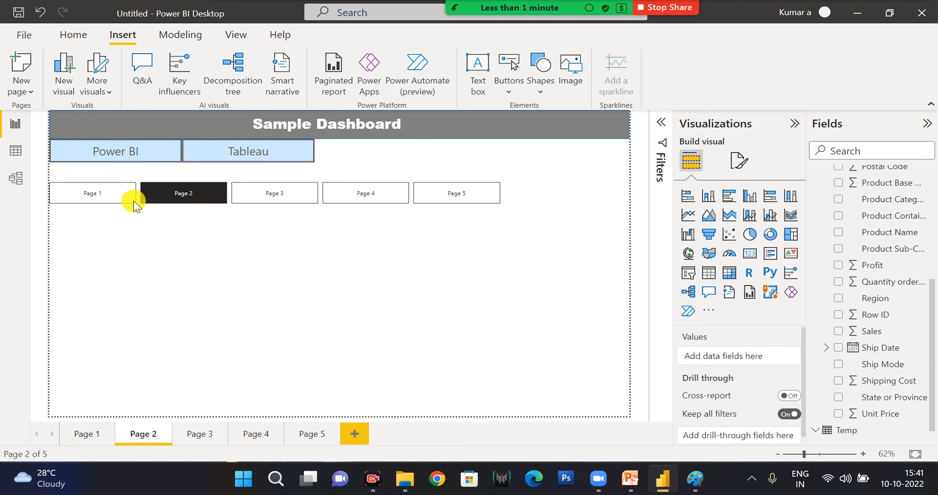
pyautogui.keyDown('ctrl'); pyautogui.click(114, 196); pyautogui.keyUp('ctrl')
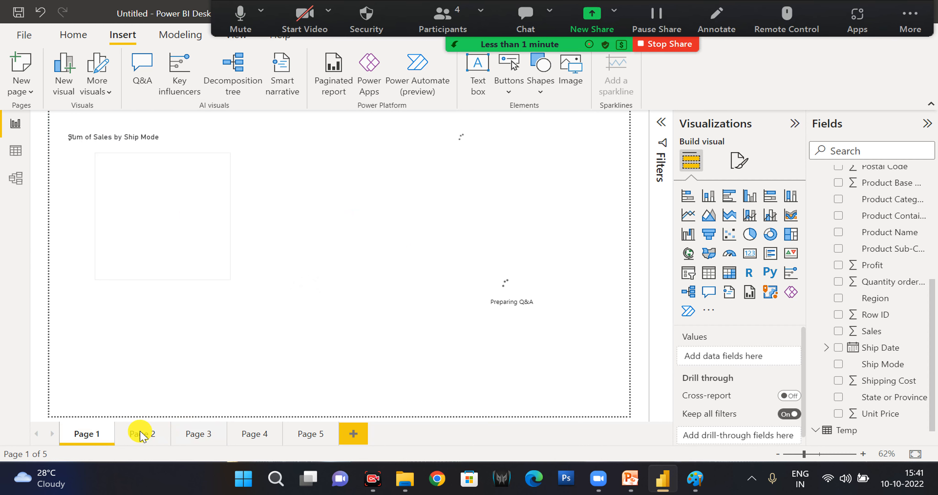
pyautogui.click(142, 434)
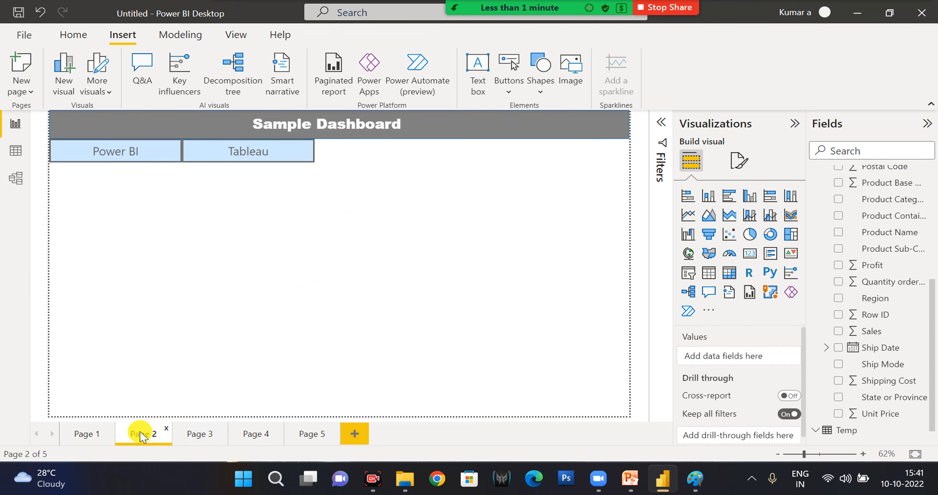
pyautogui.hotkey('ctrl', 'v')
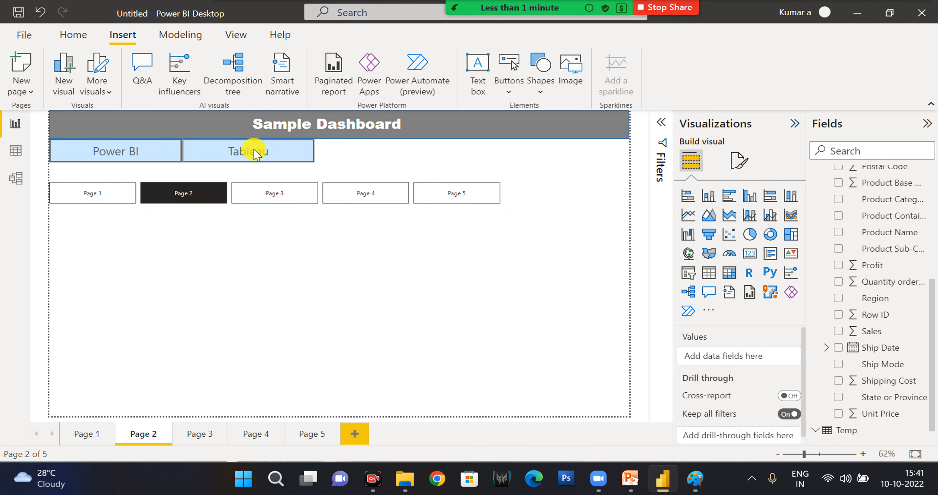
# Review the action types available for the Power BI button, and check the Tableau button's action settings.
pyautogui.click(147, 156)
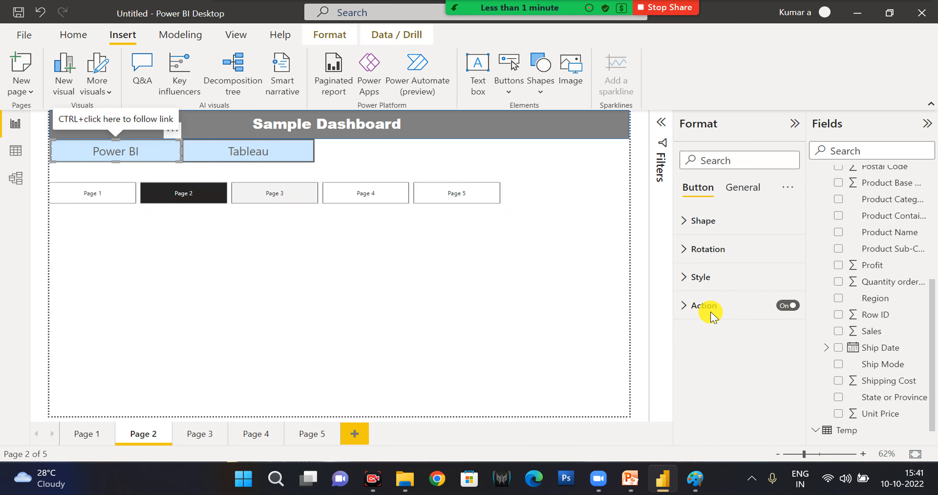
pyautogui.click(704, 307)
pyautogui.click(724, 369)
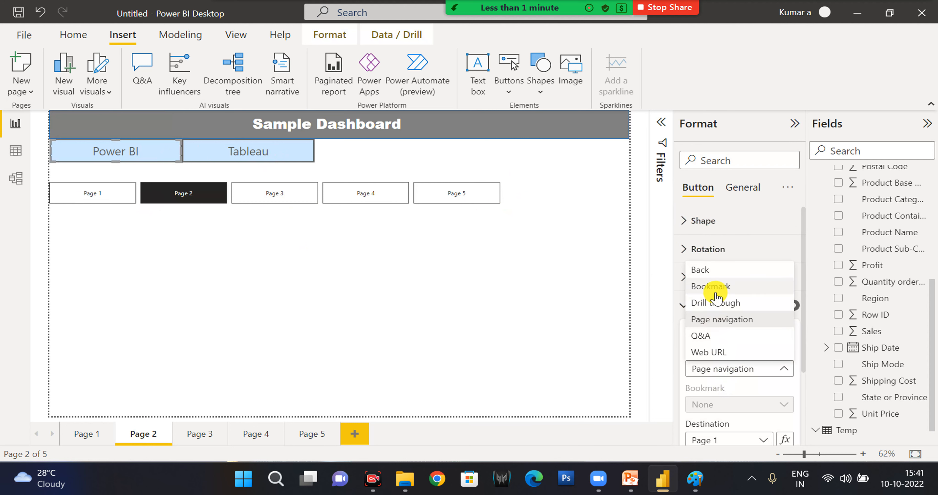
pyautogui.click(267, 147)
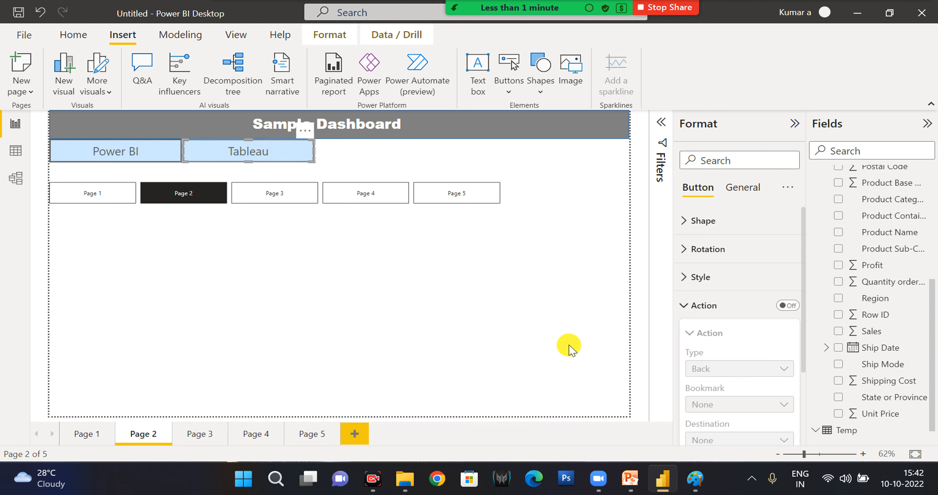
pyautogui.click(547, 303)
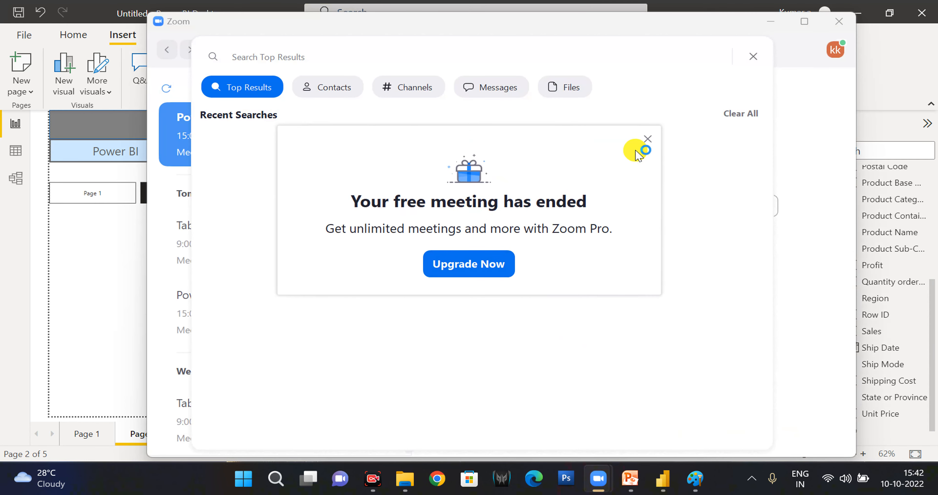
# Switch to Zoom, dismiss the ended-meeting notice and search overlay, and try to start the Power BI Traning meeting.
pyautogui.click(646, 139)
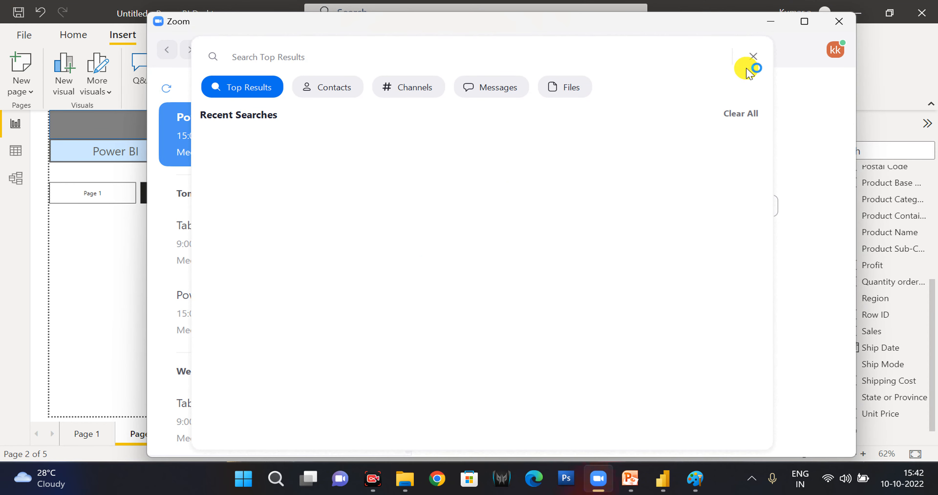
pyautogui.click(750, 57)
pyautogui.click(466, 205)
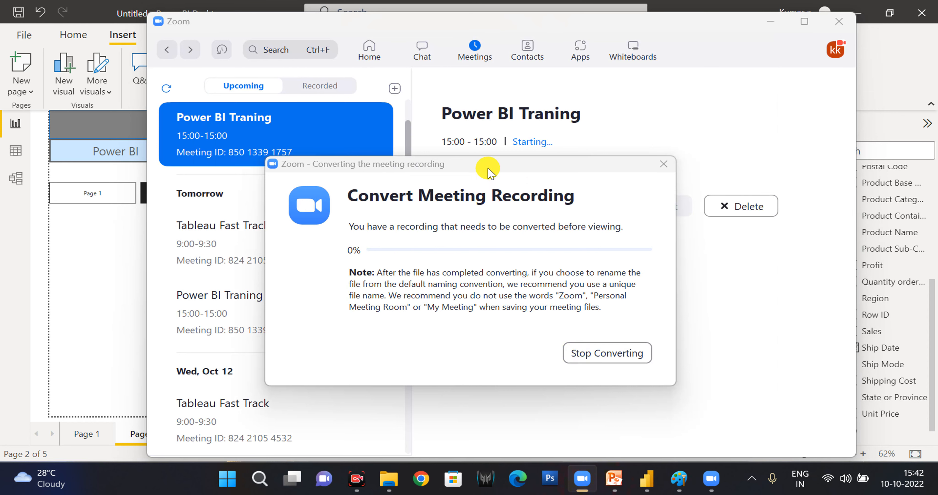
# Move the recording conversion window aside and stop converting the meeting recording.
pyautogui.moveTo(488, 168); pyautogui.dragTo(586, 170)
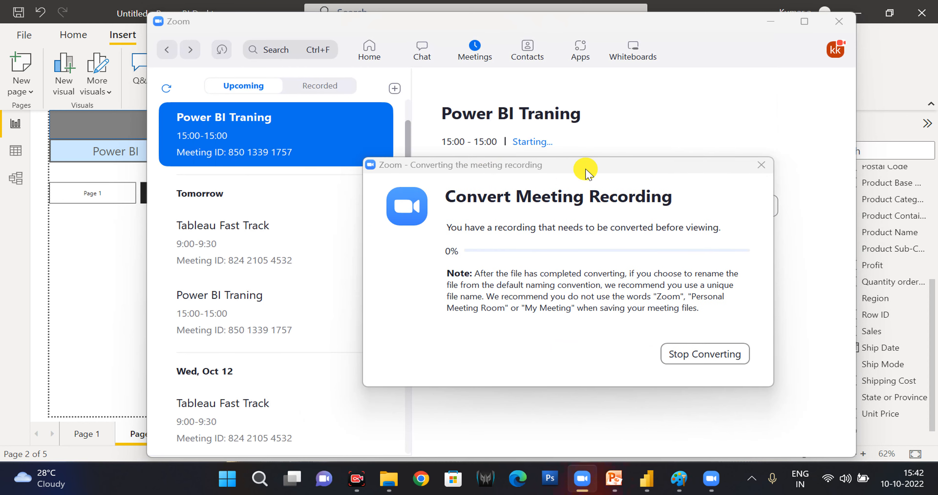
pyautogui.click(721, 485)
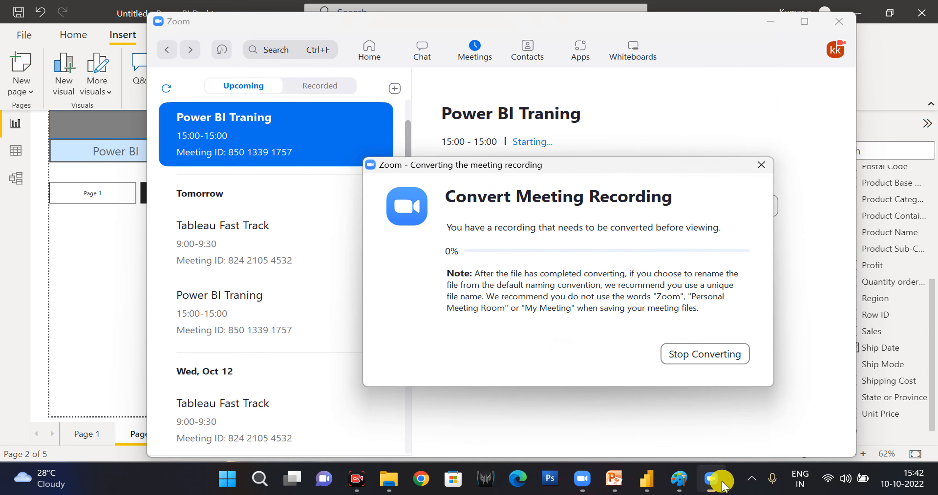
pyautogui.moveTo(584, 174); pyautogui.dragTo(528, 164)
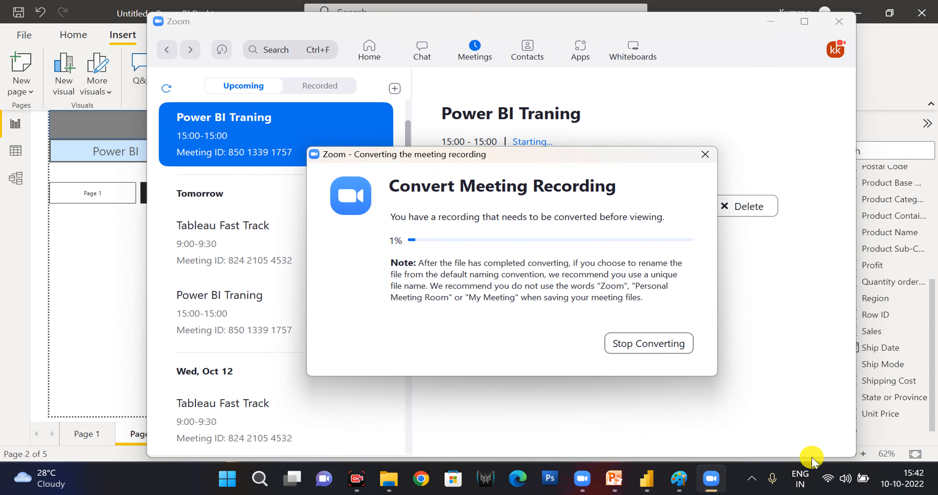
pyautogui.click(751, 477)
pyautogui.click(714, 445)
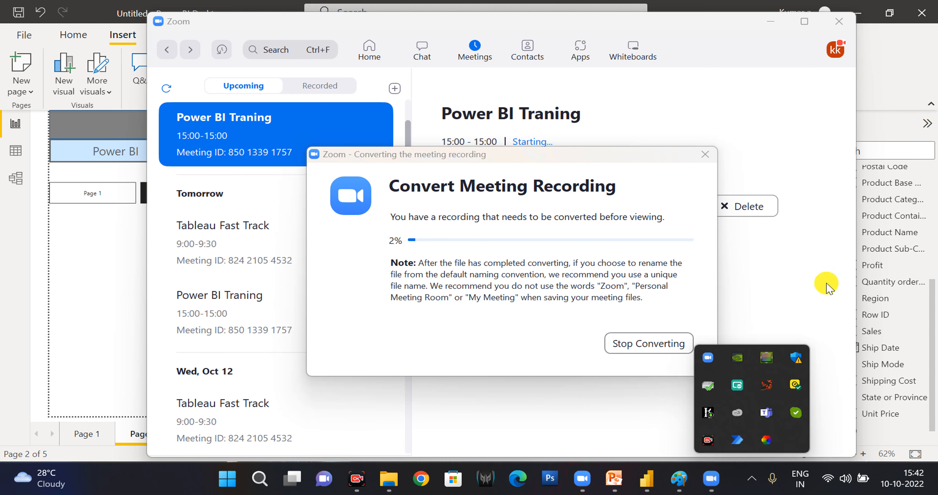
pyautogui.click(593, 162)
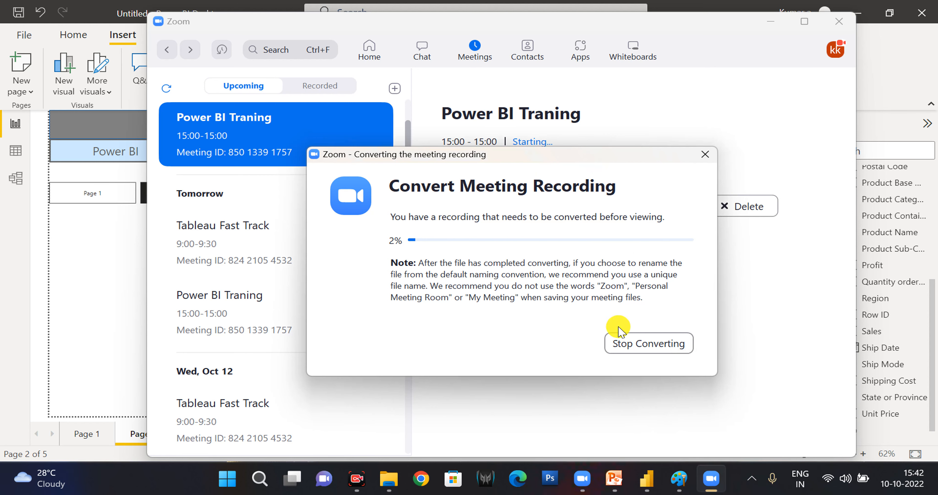
pyautogui.click(621, 343)
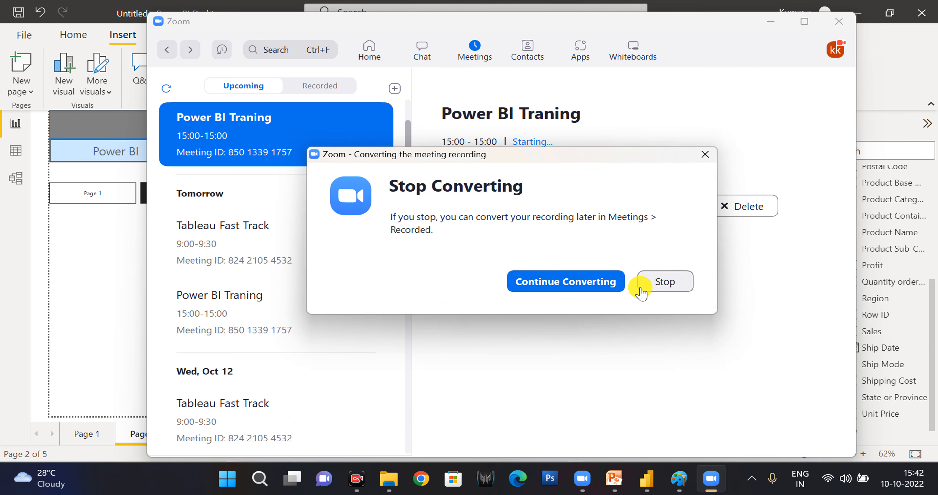
pyautogui.click(663, 287)
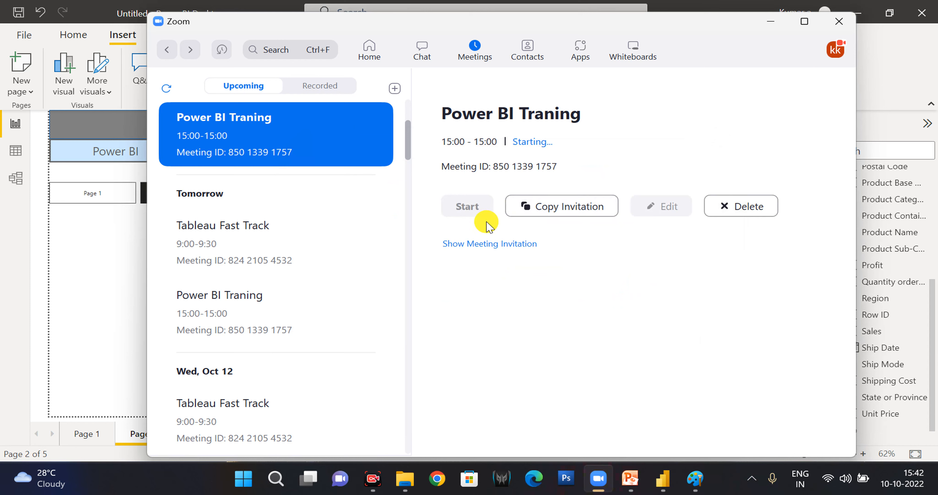
# Show the Power BI Traning invitation, start the meeting again, and join it with computer audio.
pyautogui.click(485, 249)
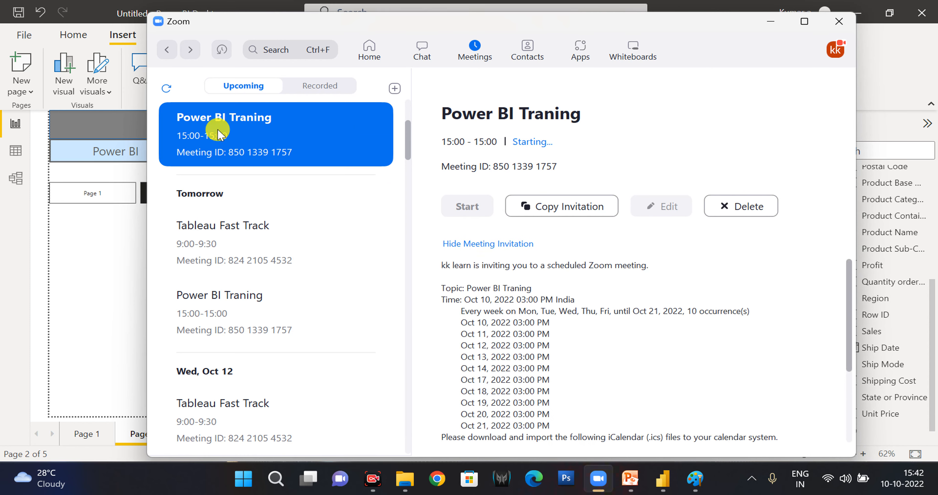
pyautogui.click(471, 207)
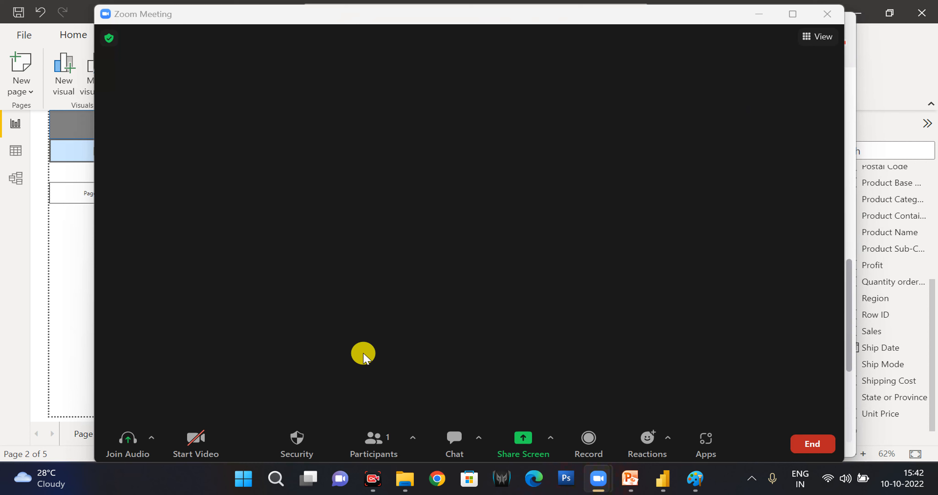
pyautogui.click(134, 450)
pyautogui.click(491, 198)
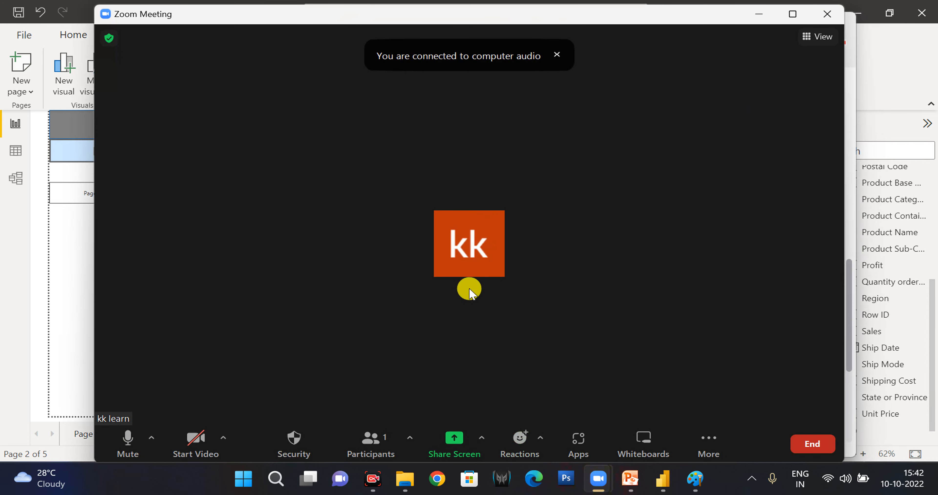
# Check the new meeting's participants and its additional chat and recording options.
pyautogui.click(369, 451)
pyautogui.click(525, 119)
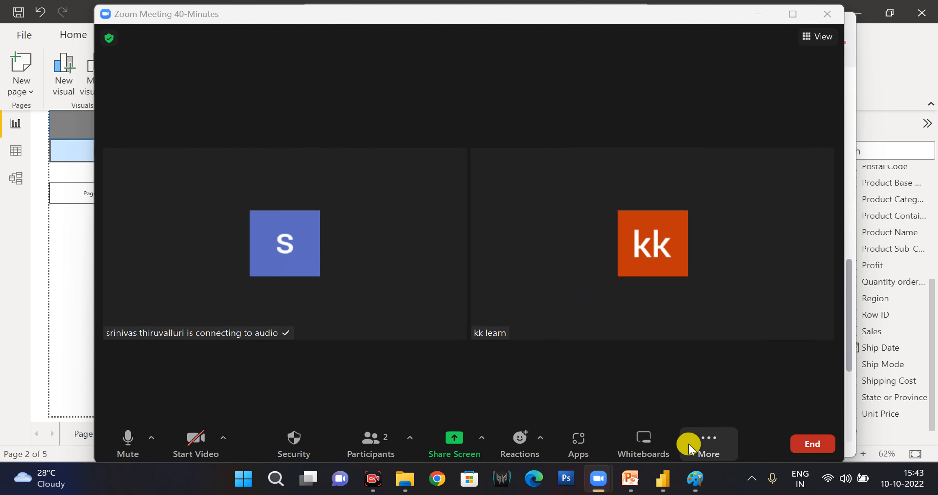
pyautogui.click(705, 447)
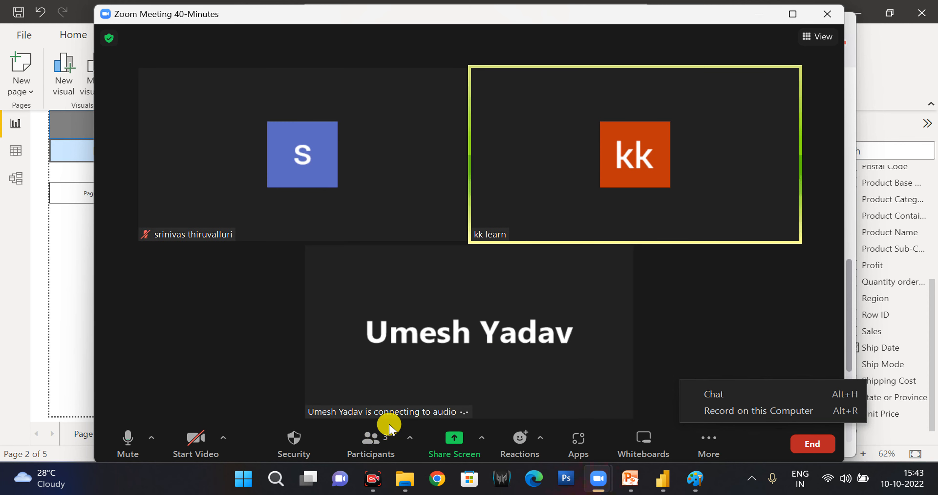
pyautogui.click(332, 25)
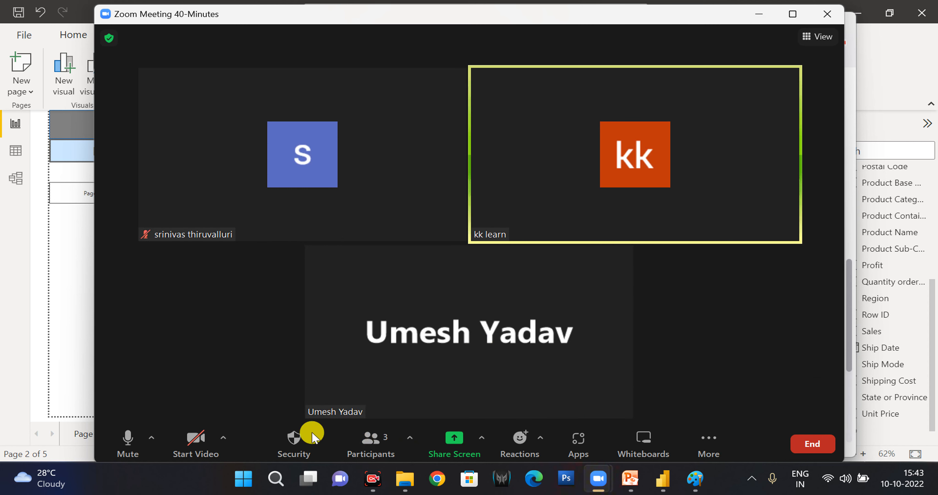
# Mute the microphone in the Zoom meeting, and unmute it to resume speaking.
pyautogui.click(133, 446)
pyautogui.click(133, 444)
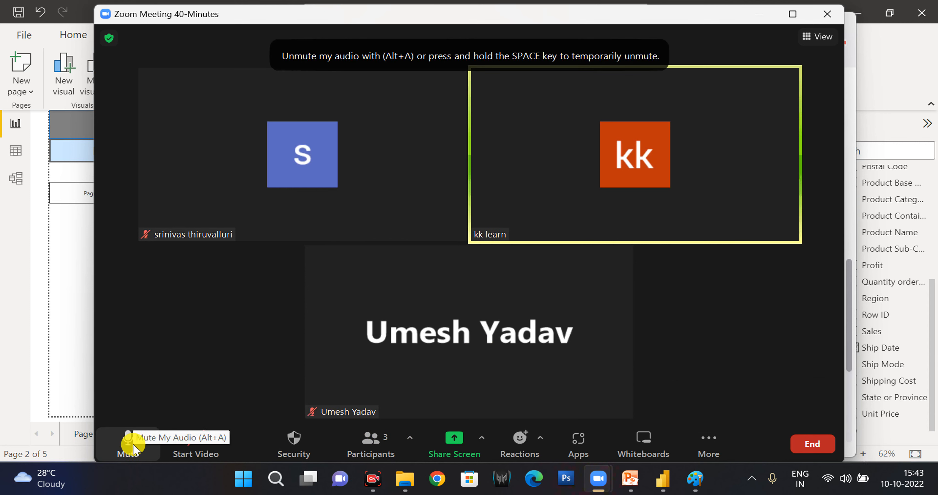
pyautogui.click(133, 443)
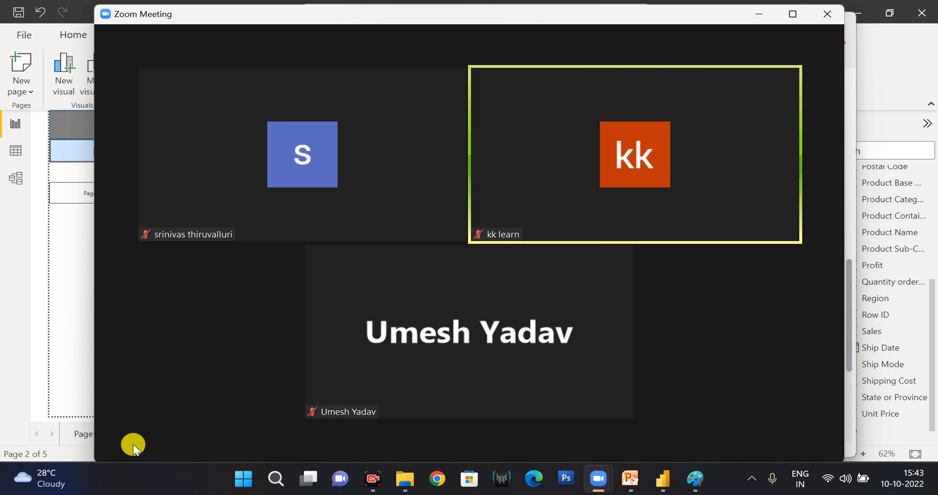
pyautogui.moveTo(134, 449)
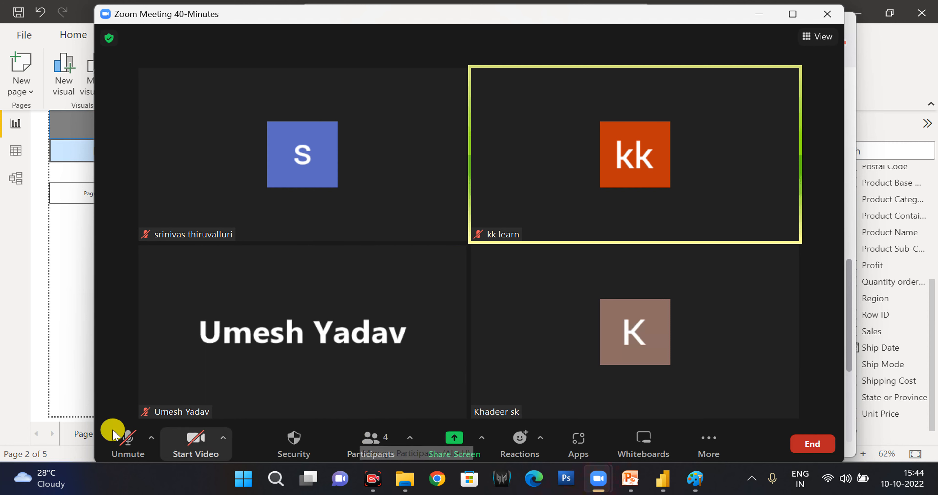
pyautogui.click(127, 447)
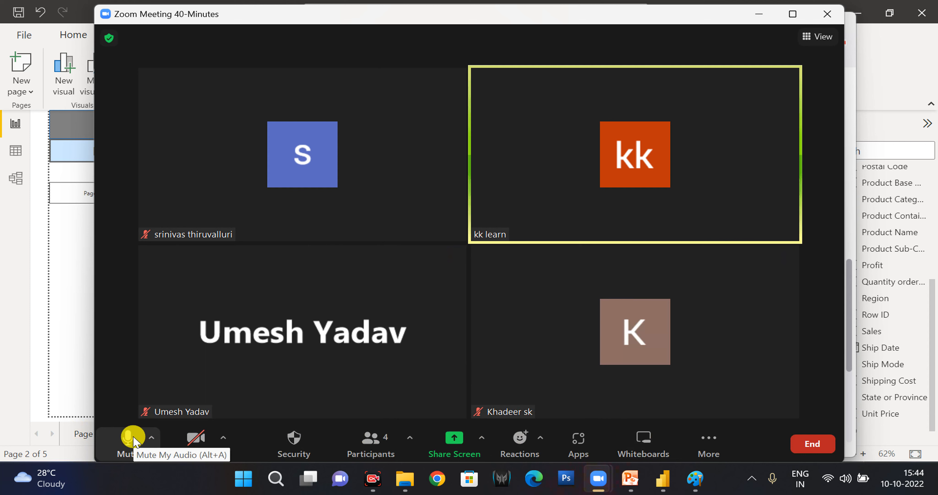
# Start recording the meeting on this computer and share the entire screen with the participants.
pyautogui.click(716, 442)
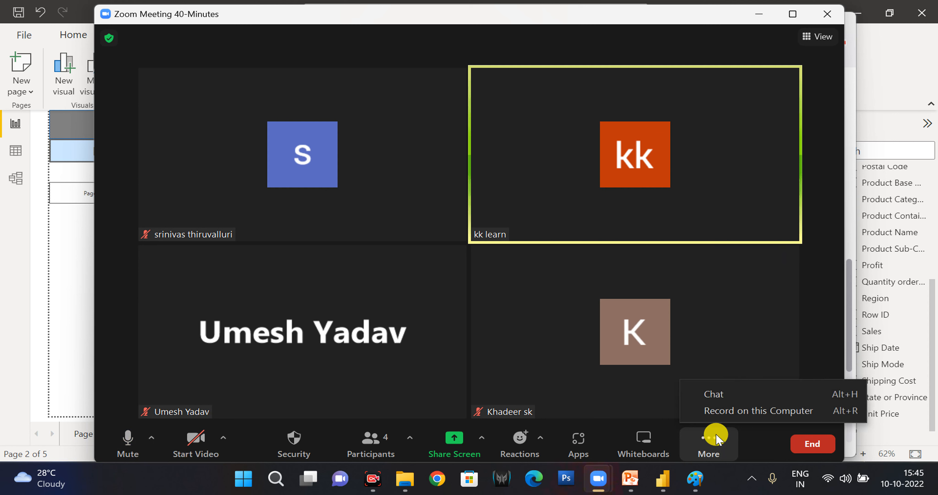
pyautogui.click(730, 415)
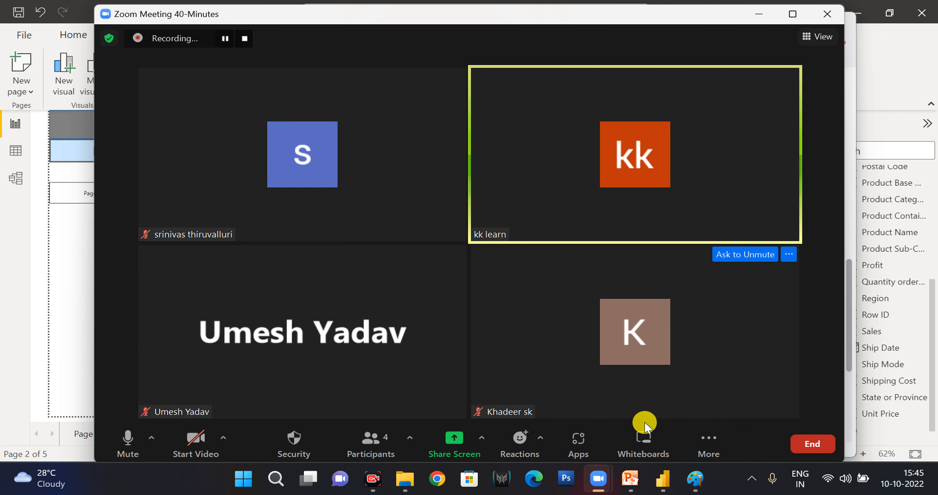
pyautogui.click(444, 443)
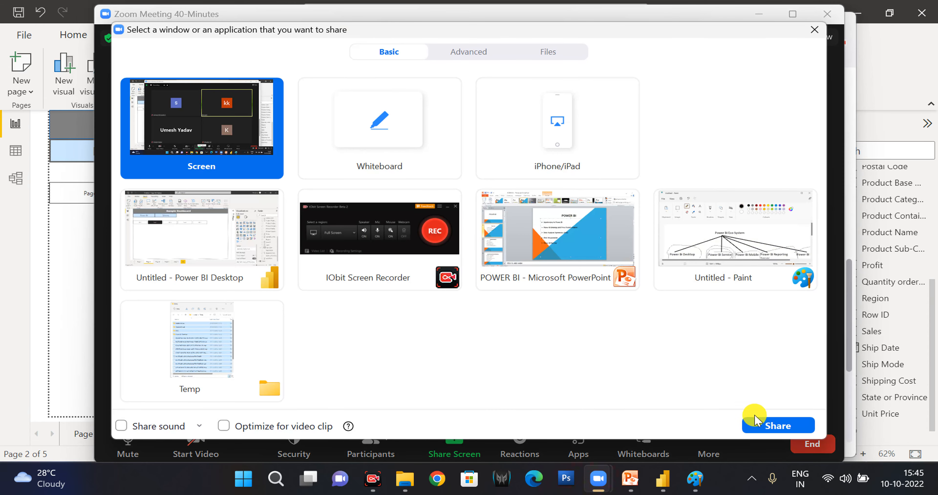
pyautogui.click(757, 425)
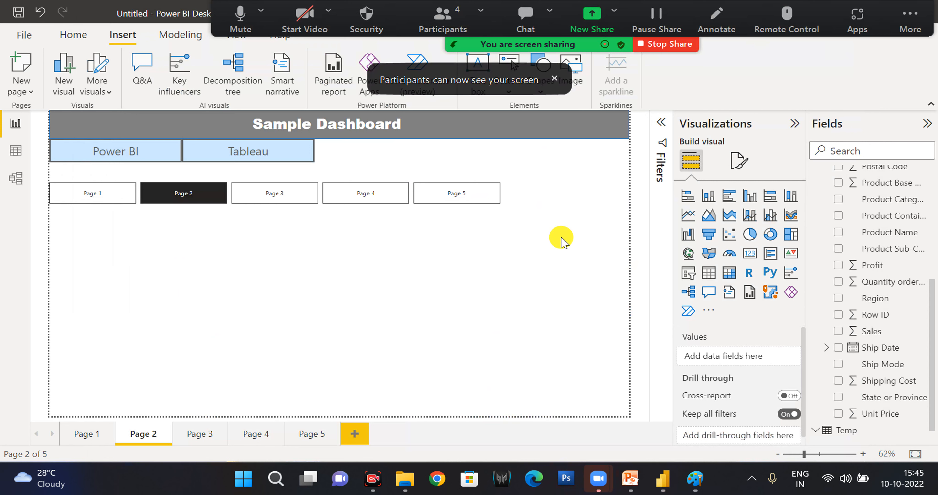
pyautogui.click(554, 78)
pyautogui.moveTo(185, 8)
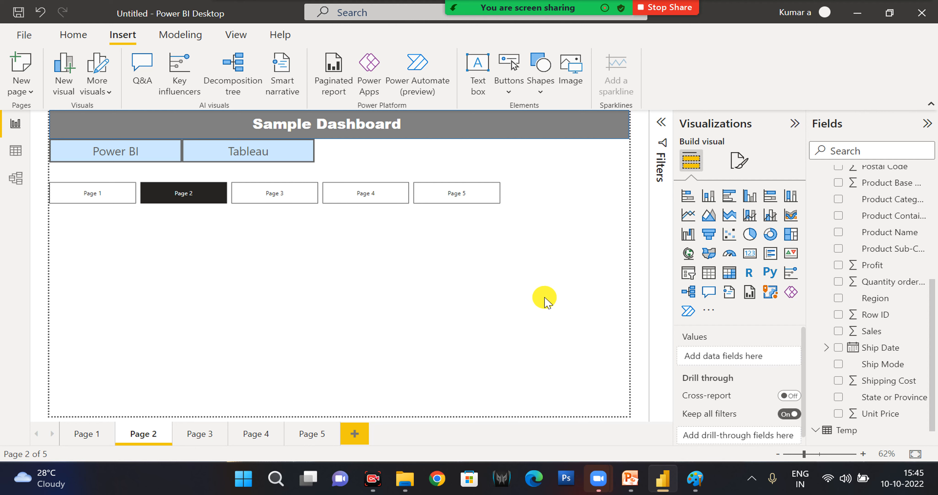
# Add a sixth report page, and test Page 2's page navigator by following its Page 3 button and returning to Page 2.
pyautogui.click(353, 433)
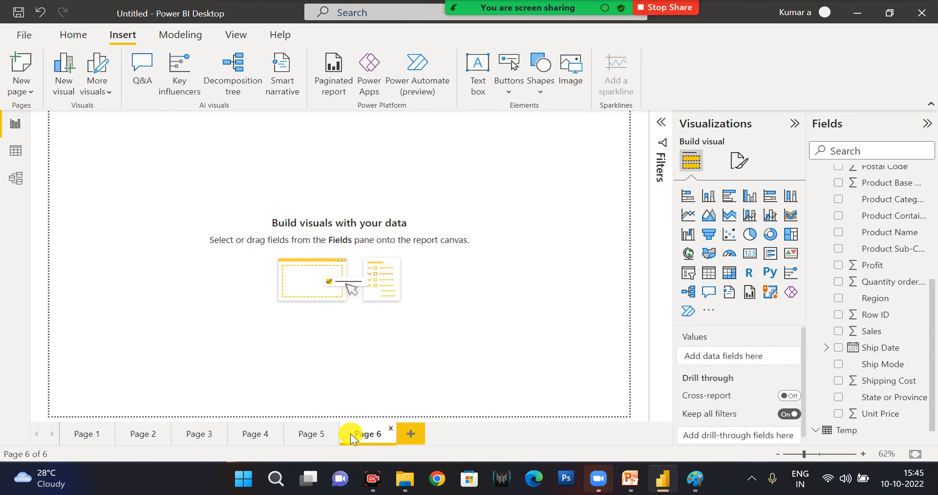
pyautogui.click(147, 433)
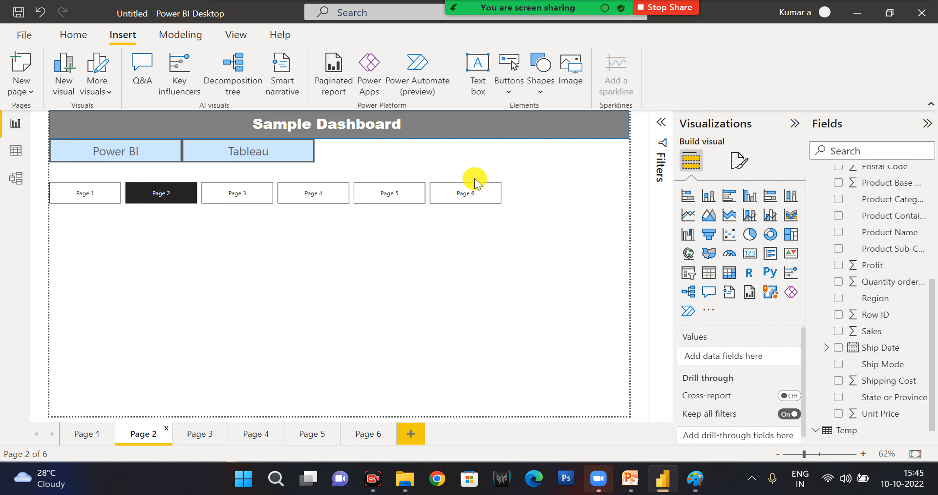
pyautogui.click(247, 195)
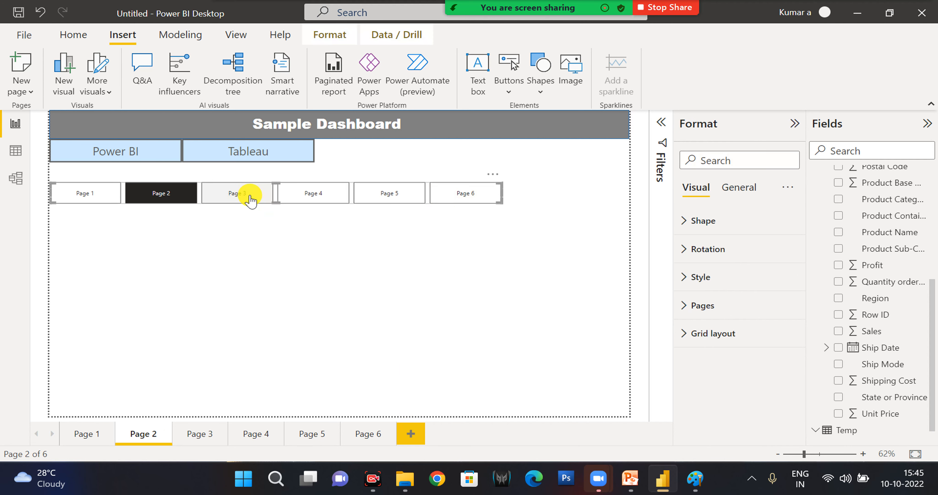
pyautogui.keyDown('ctrl'); pyautogui.click(248, 196); pyautogui.keyUp('ctrl')
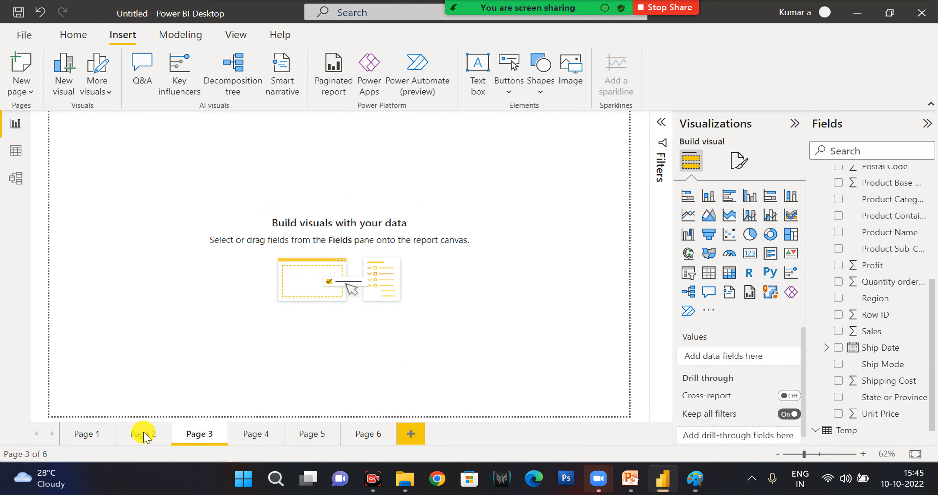
pyautogui.click(144, 435)
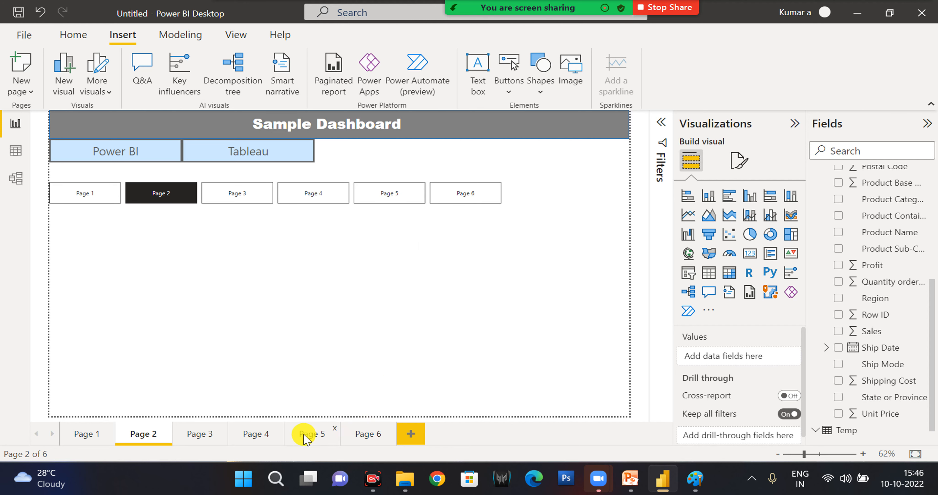
# Insert a page navigator on Page 5, widen it slightly, and shape it into a thin row below the page's upper edge.
pyautogui.click(306, 435)
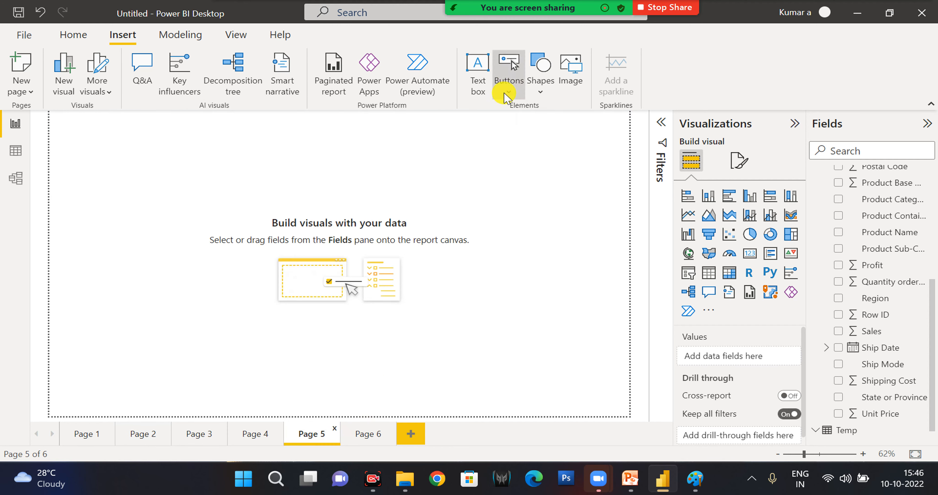
pyautogui.click(504, 94)
pyautogui.moveTo(555, 315)
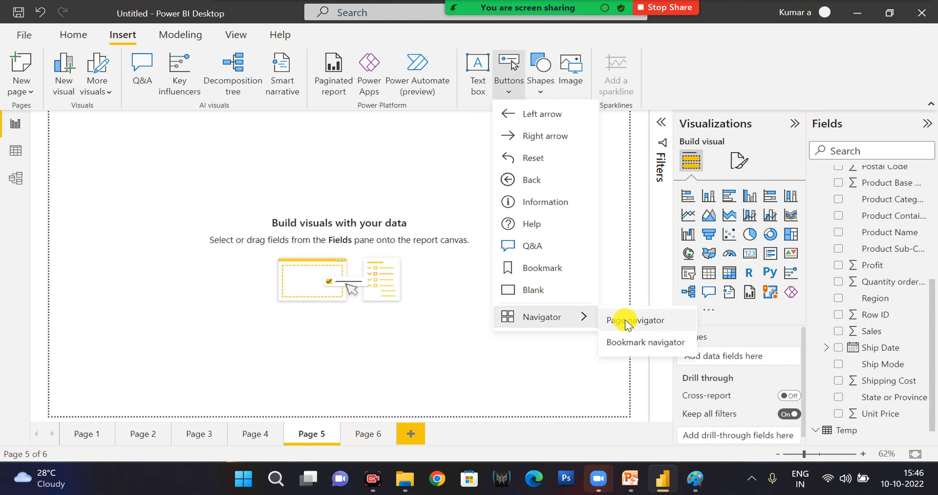
pyautogui.click(626, 321)
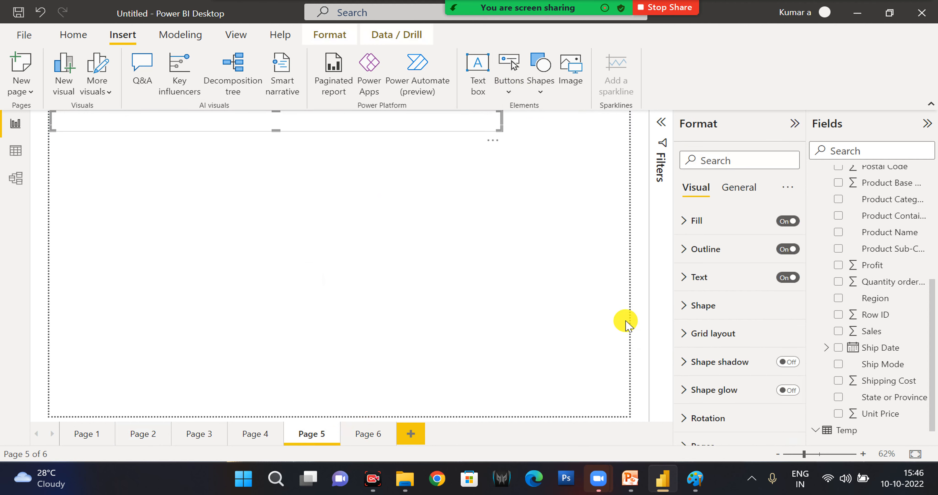
pyautogui.moveTo(501, 131); pyautogui.dragTo(510, 185)
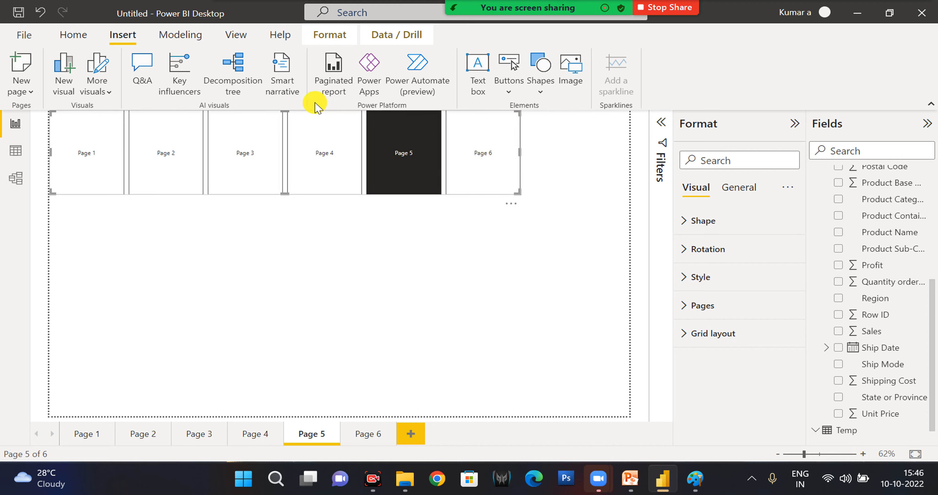
pyautogui.moveTo(288, 146); pyautogui.dragTo(287, 172)
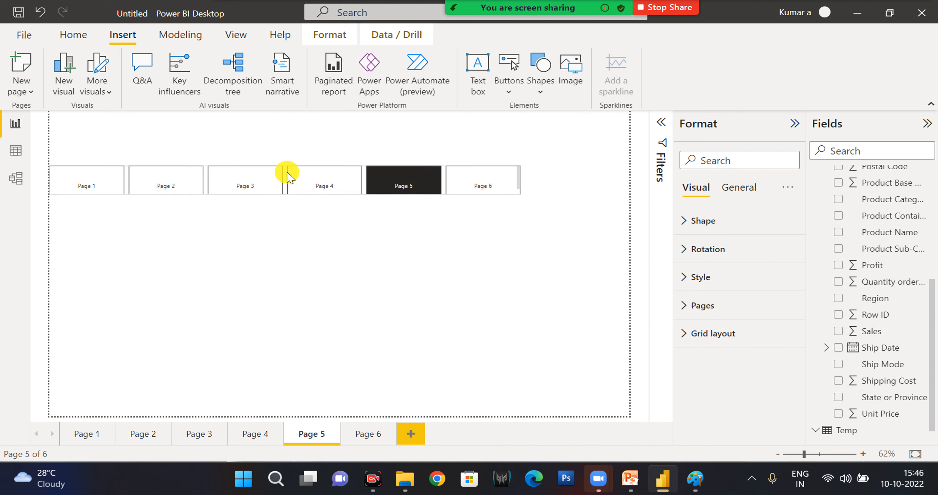
pyautogui.click(259, 185)
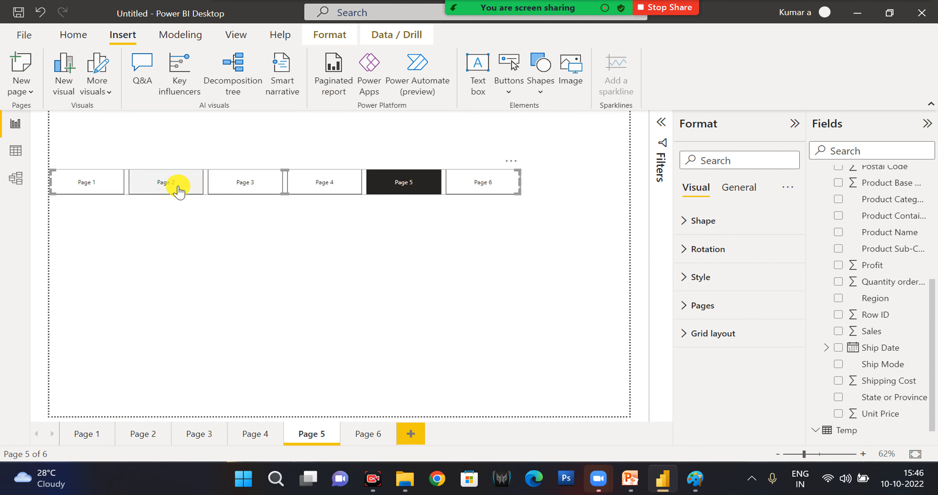
# Test the page navigators by going from Page 5 to Page 2, back to Page 5, and to Page 2 again.
pyautogui.keyDown('ctrl'); pyautogui.click(178, 187); pyautogui.keyUp('ctrl')
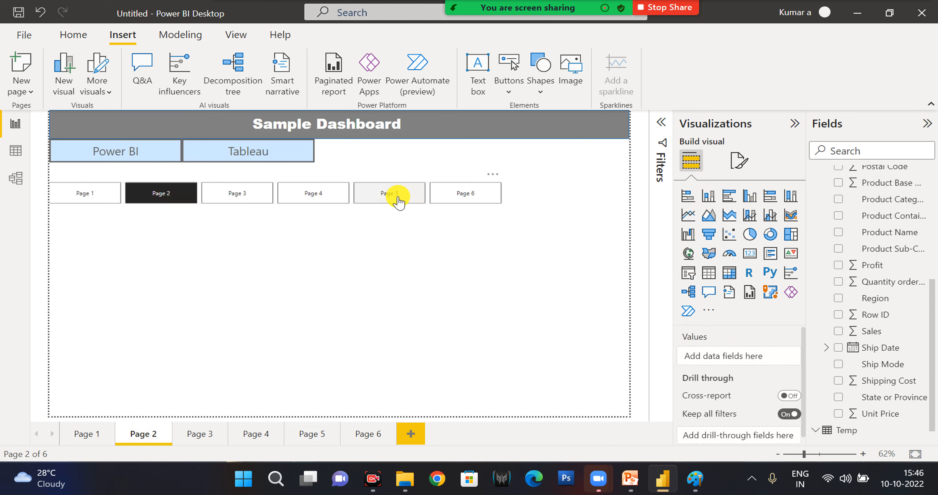
pyautogui.keyDown('ctrl'); pyautogui.click(397, 198); pyautogui.keyUp('ctrl')
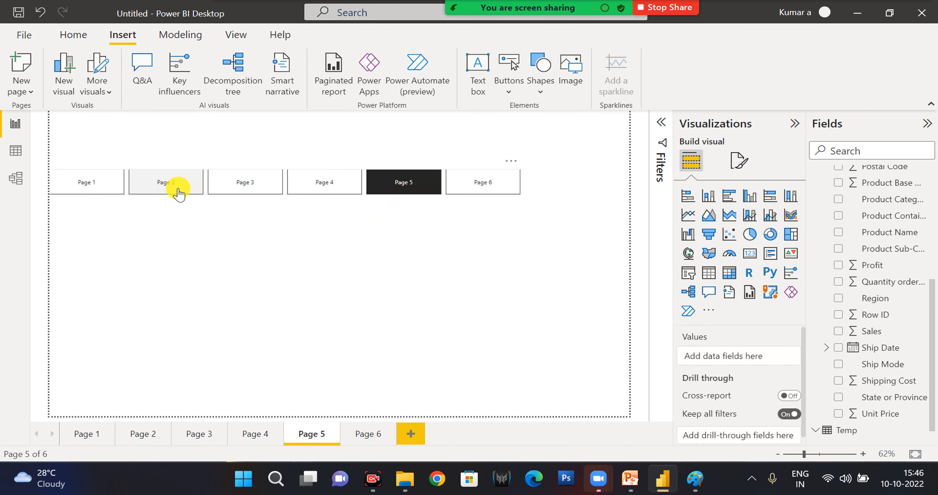
pyautogui.keyDown('ctrl'); pyautogui.click(178, 189); pyautogui.keyUp('ctrl')
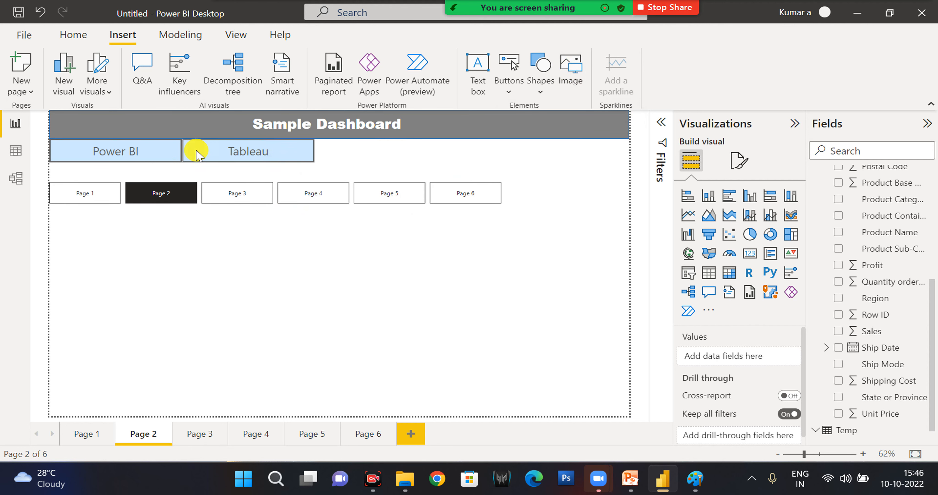
# Check the format options of the Power BI and Tableau buttons on the sample dashboard.
pyautogui.click(141, 155)
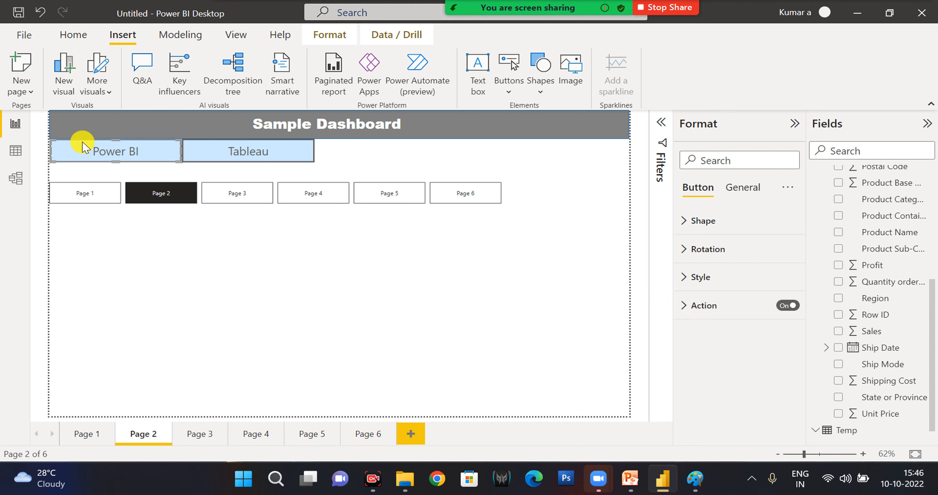
pyautogui.click(236, 153)
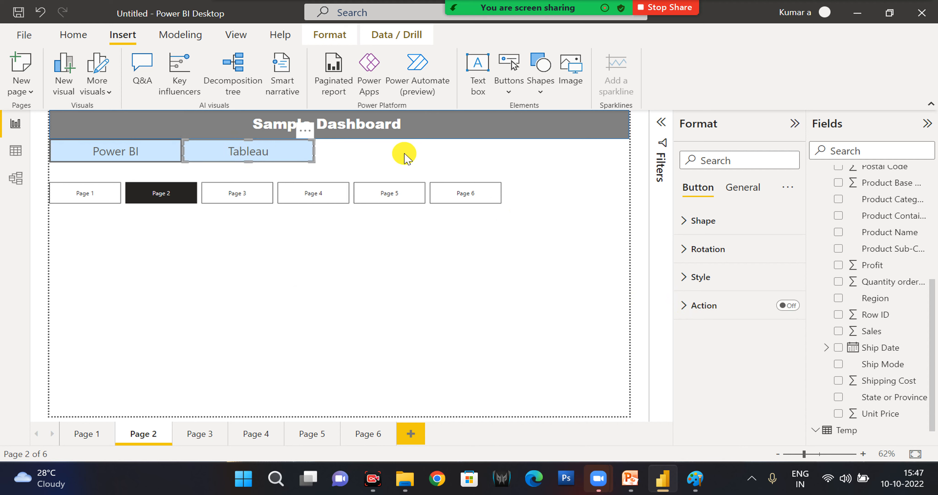
pyautogui.click(556, 276)
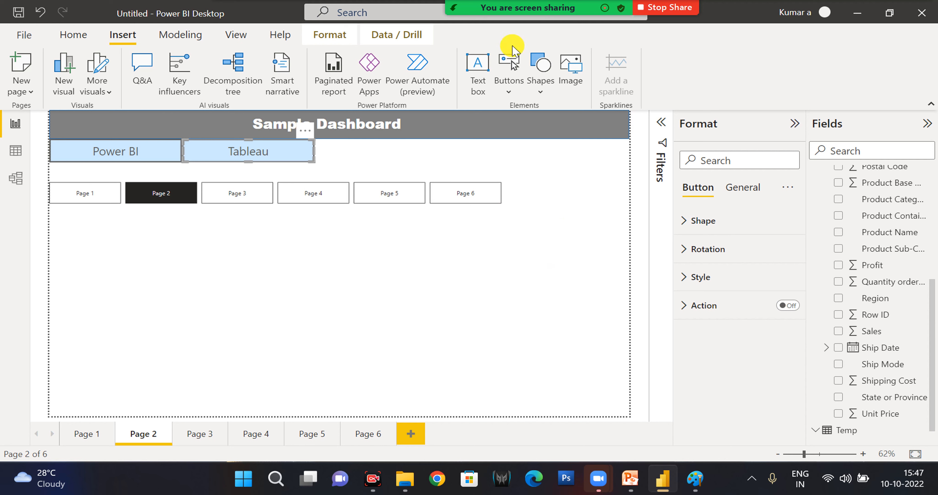
# Insert the Power BI logo image from the desktop's kkkk folder into Page 2 and shrink its frame below the page navigator.
pyautogui.click(570, 75)
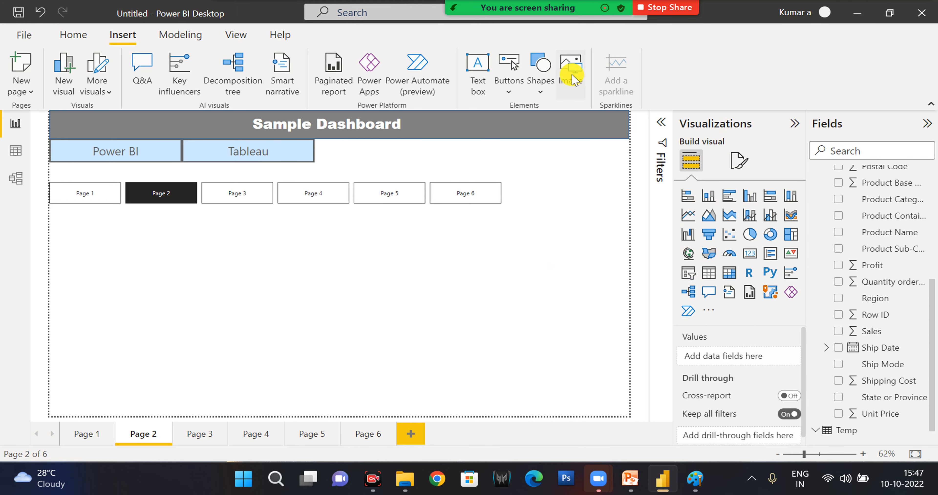
pyautogui.click(420, 119)
pyautogui.doubleClick(419, 120)
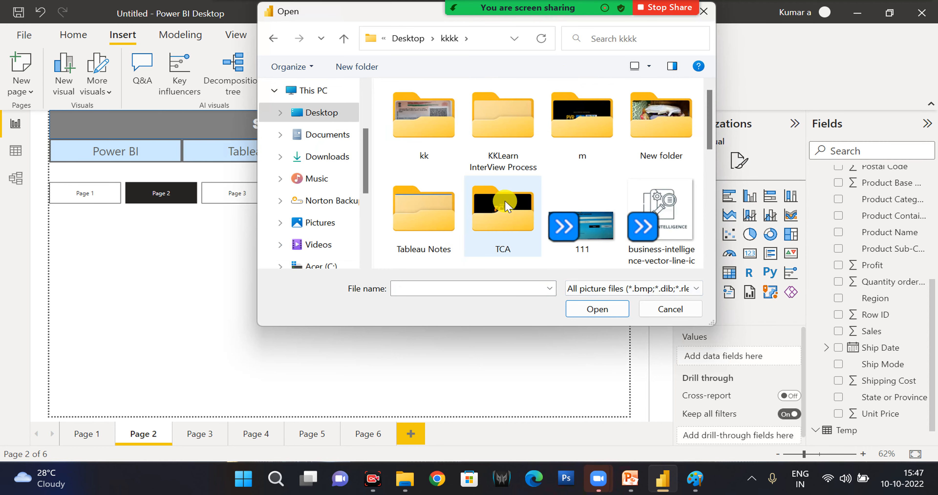
pyautogui.scroll(-2, 506, 206)
pyautogui.click(579, 131)
pyautogui.click(584, 310)
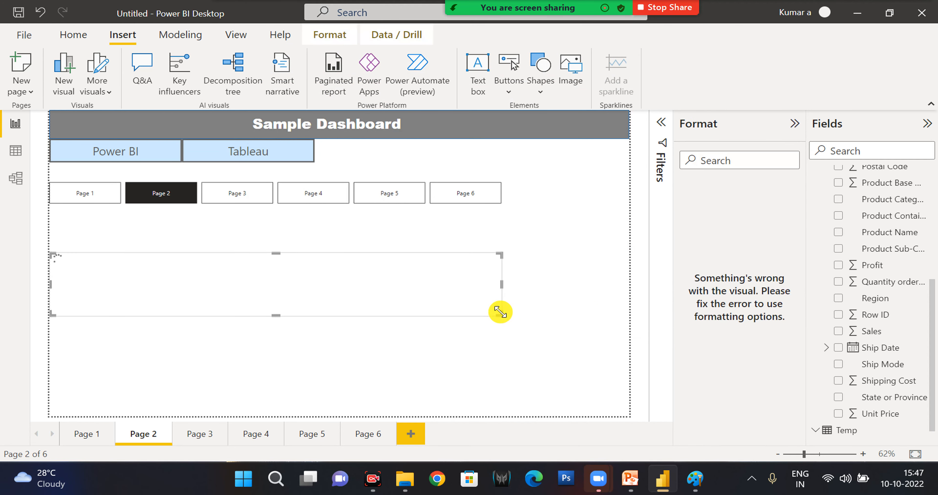
pyautogui.moveTo(500, 311); pyautogui.dragTo(373, 378)
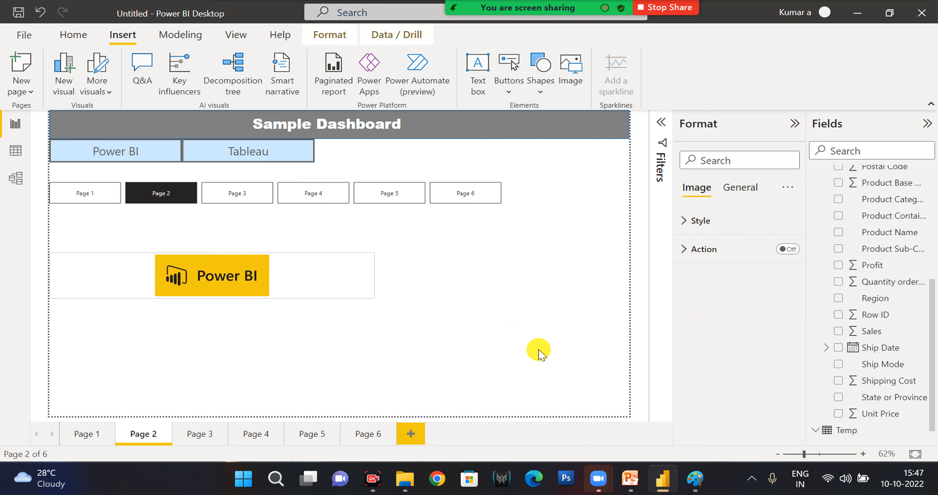
# Set the Power BI logo image's scaling to Fill, make its frame taller, and place it just below the page navigator.
pyautogui.click(720, 228)
pyautogui.click(721, 262)
pyautogui.click(720, 298)
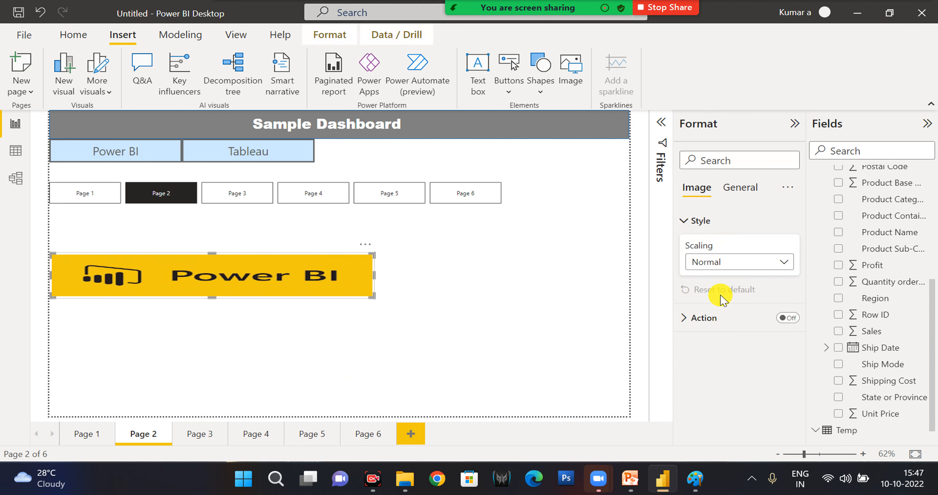
pyautogui.click(722, 260)
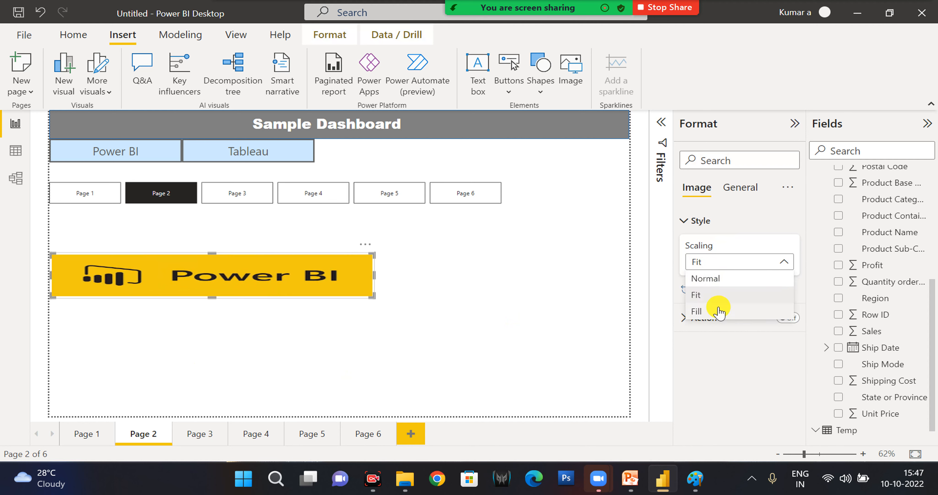
pyautogui.click(720, 302)
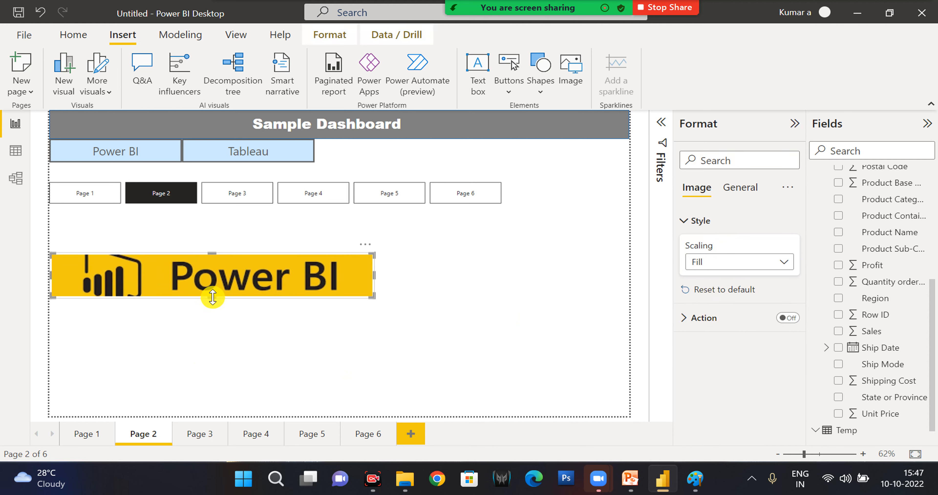
pyautogui.moveTo(212, 297); pyautogui.dragTo(203, 378)
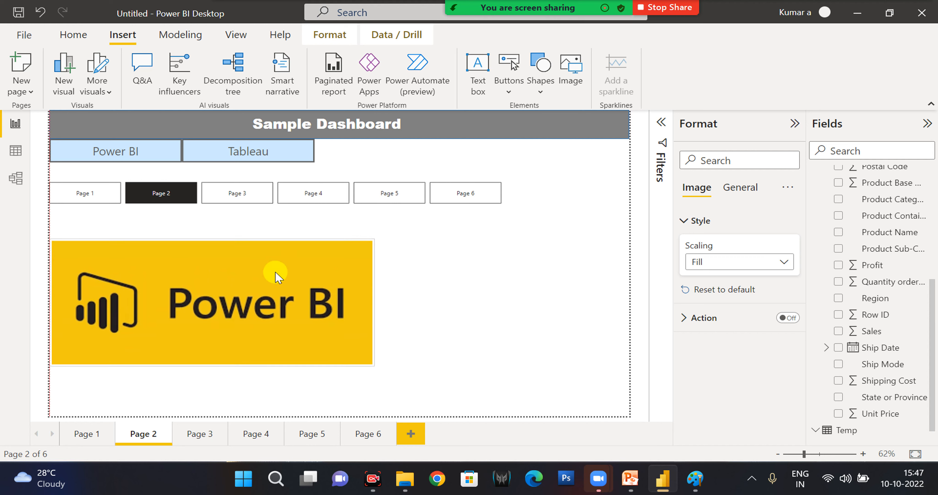
pyautogui.click(512, 291)
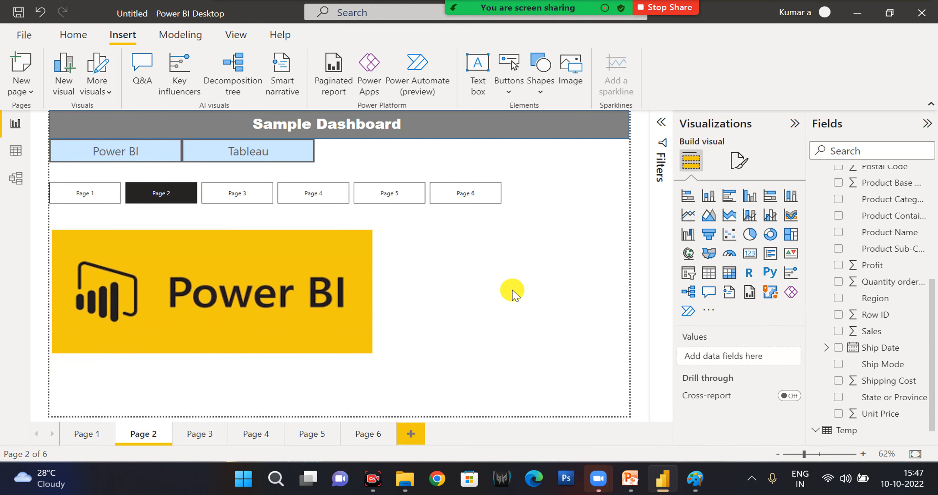
pyautogui.click(181, 35)
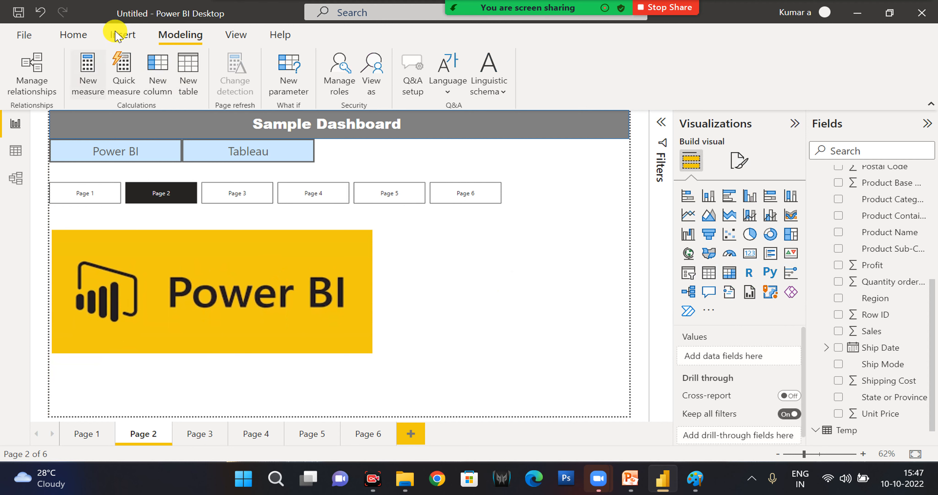
pyautogui.click(74, 36)
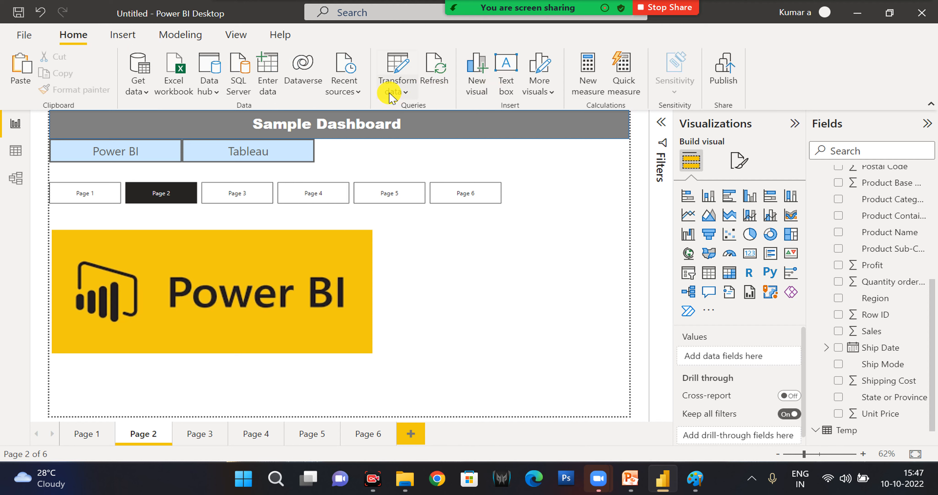
pyautogui.click(191, 35)
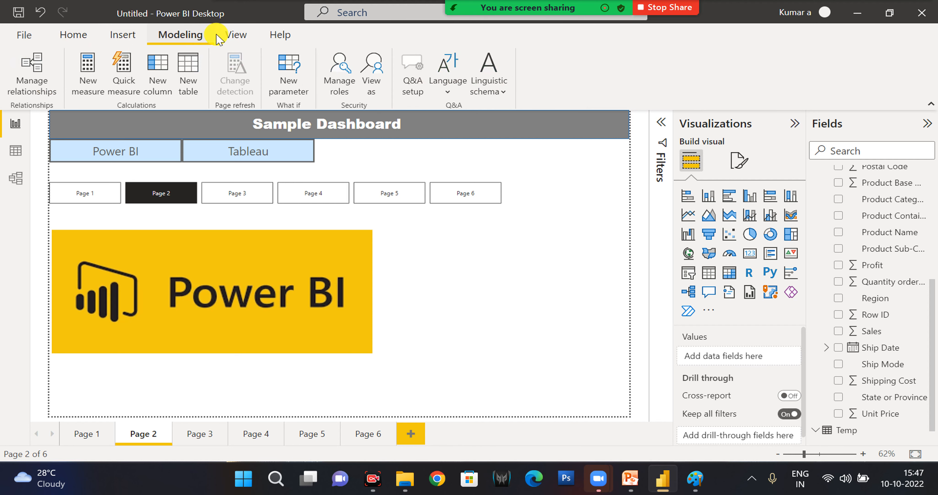
# View Page 2 at Fit to width and at Actual size, and return it to Fit to page.
pyautogui.click(229, 37)
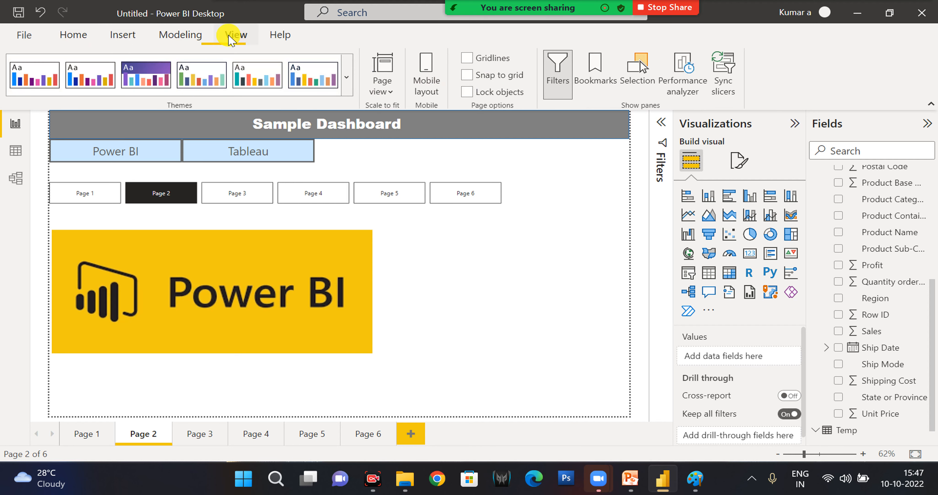
pyautogui.click(394, 89)
pyautogui.click(401, 137)
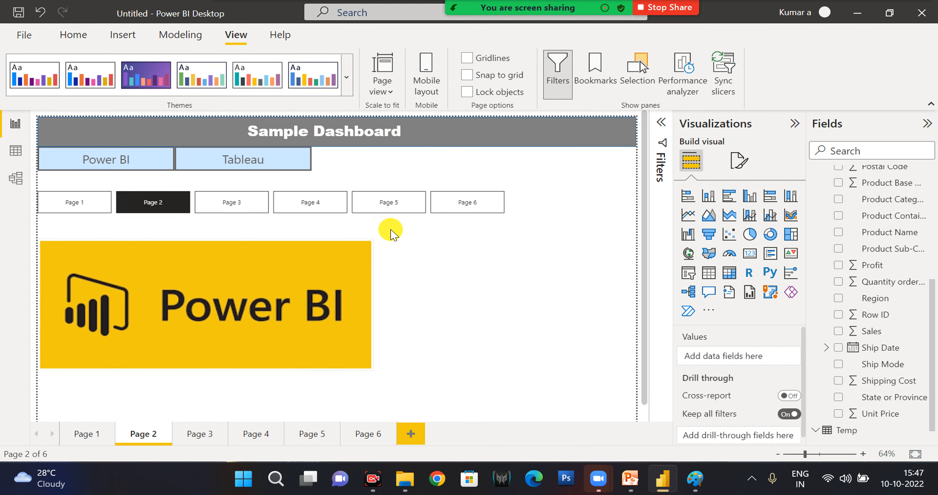
pyautogui.scroll(-1, 639, 256)
pyautogui.scroll(1, 639, 254)
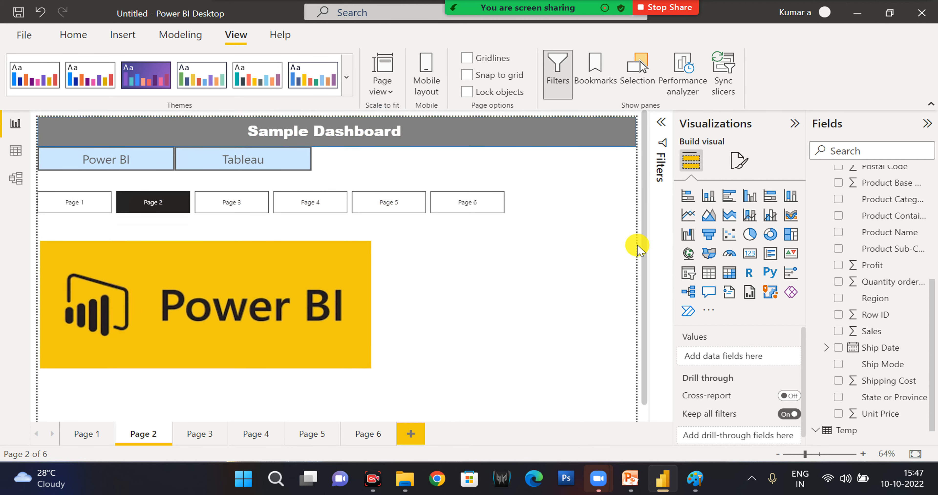
pyautogui.click(386, 91)
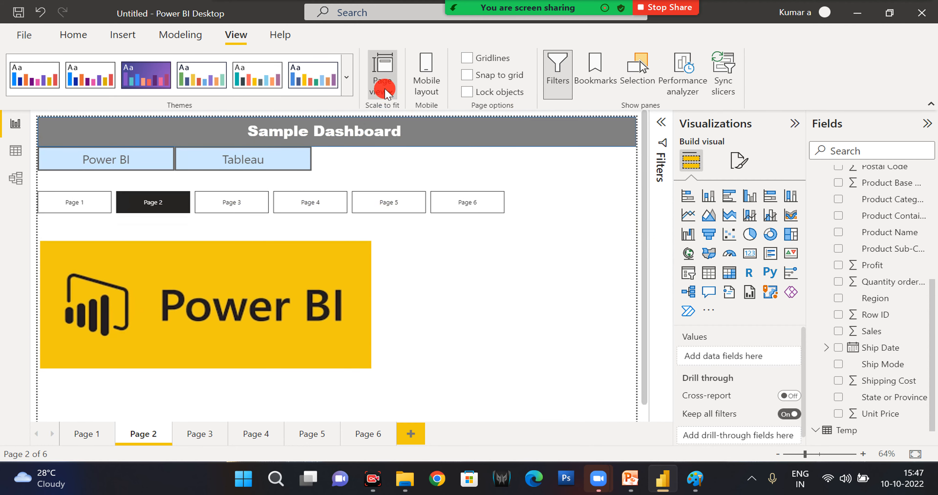
pyautogui.click(393, 150)
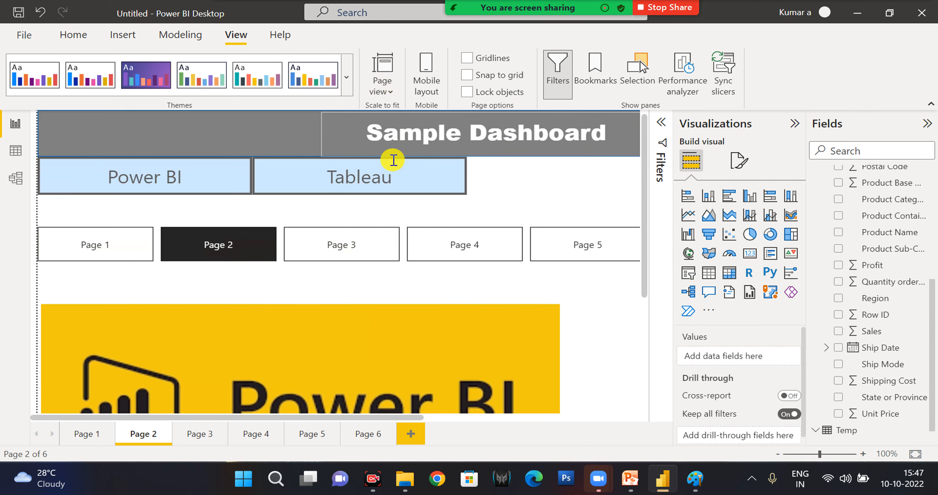
pyautogui.scroll(-5, 510, 328)
pyautogui.click(382, 84)
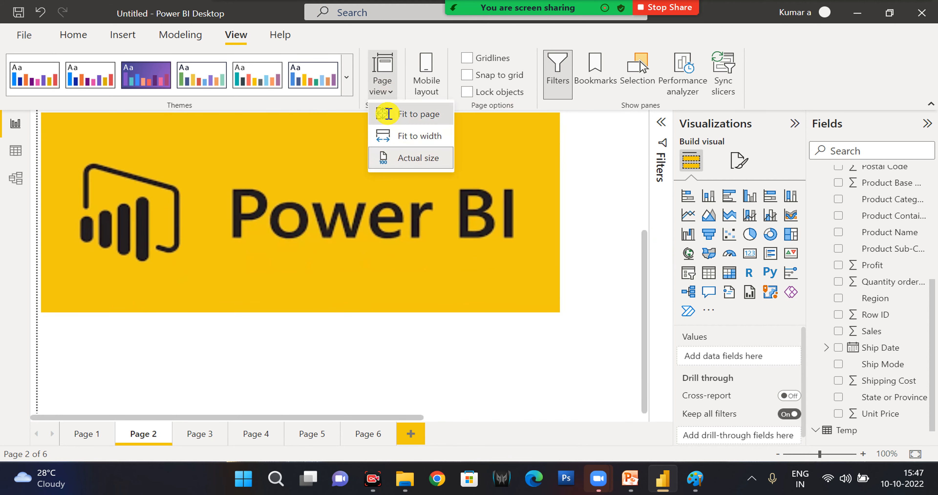
pyautogui.click(387, 109)
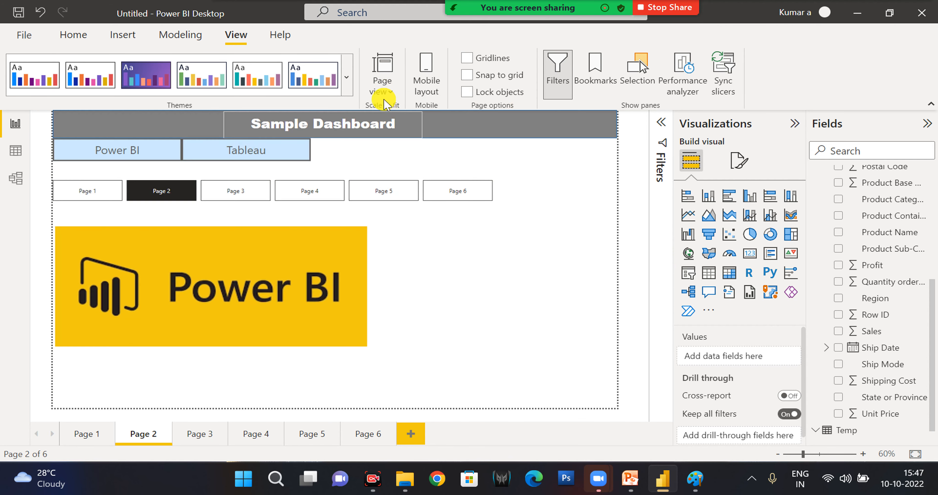
# Switch Page 2 to the mobile layout, dismissing the introduction to mobile-only formatting.
pyautogui.click(422, 78)
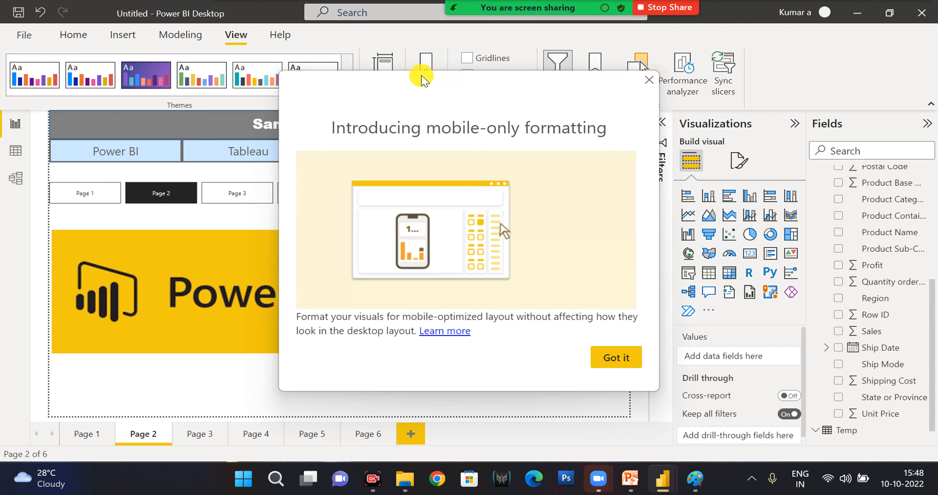
pyautogui.click(612, 356)
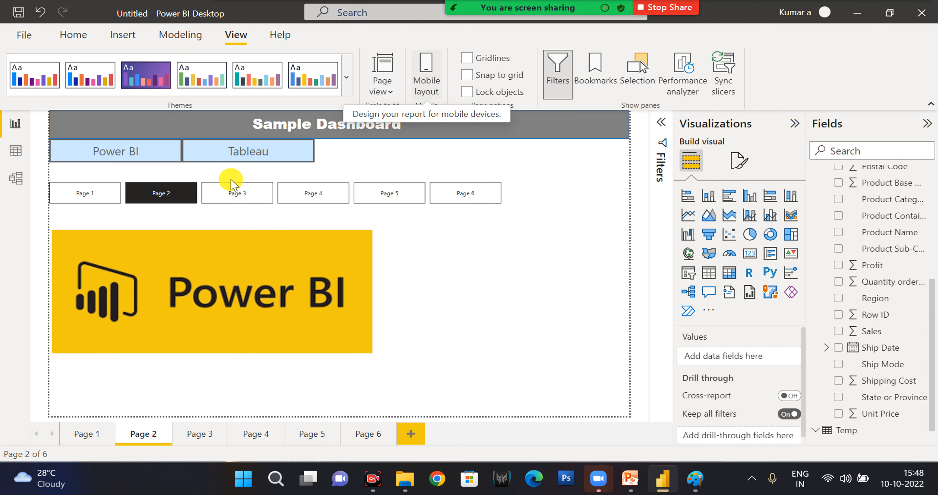
pyautogui.click(422, 78)
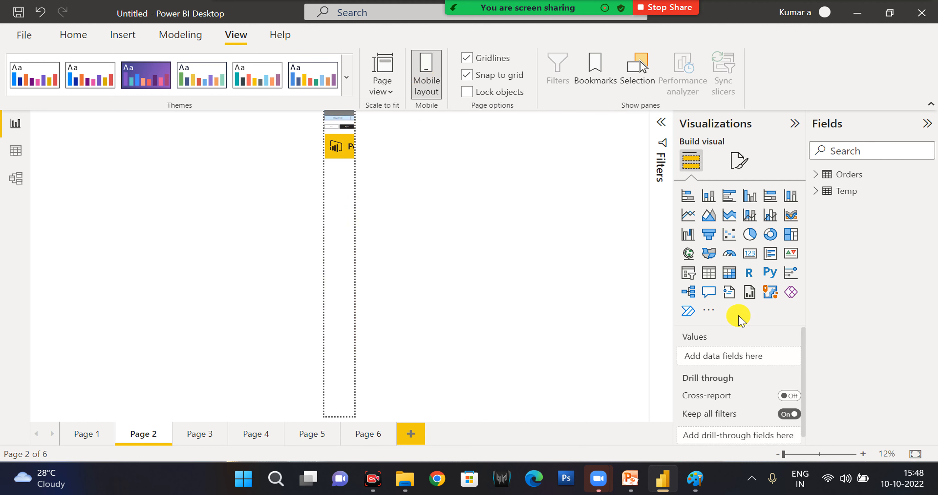
pyautogui.click(411, 79)
pyautogui.click(382, 78)
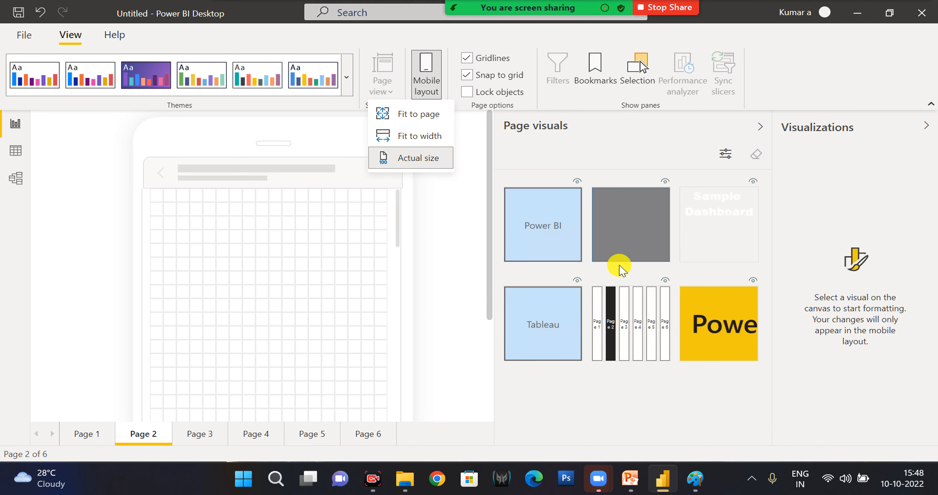
# Place the Power BI button on the mobile canvas with the Power BI logo image above it, and reduce the image's height.
pyautogui.moveTo(551, 230); pyautogui.dragTo(204, 232)
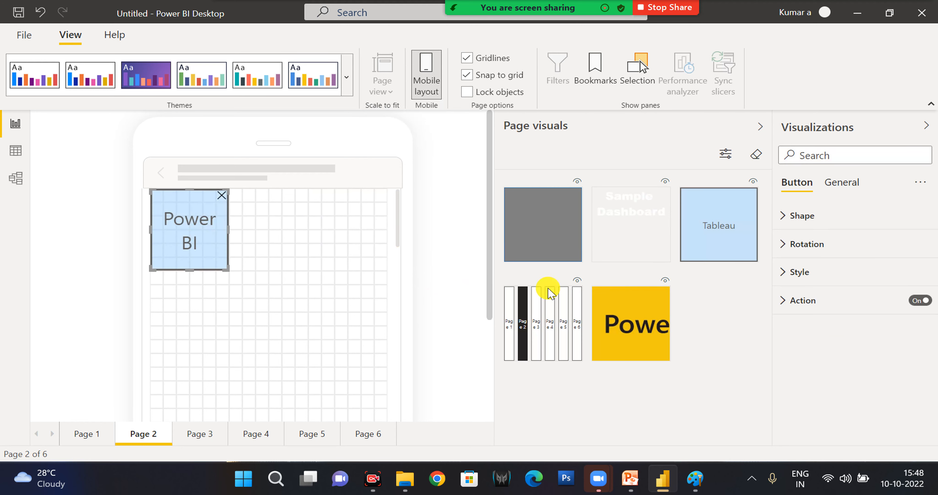
pyautogui.moveTo(189, 309); pyautogui.dragTo(183, 311)
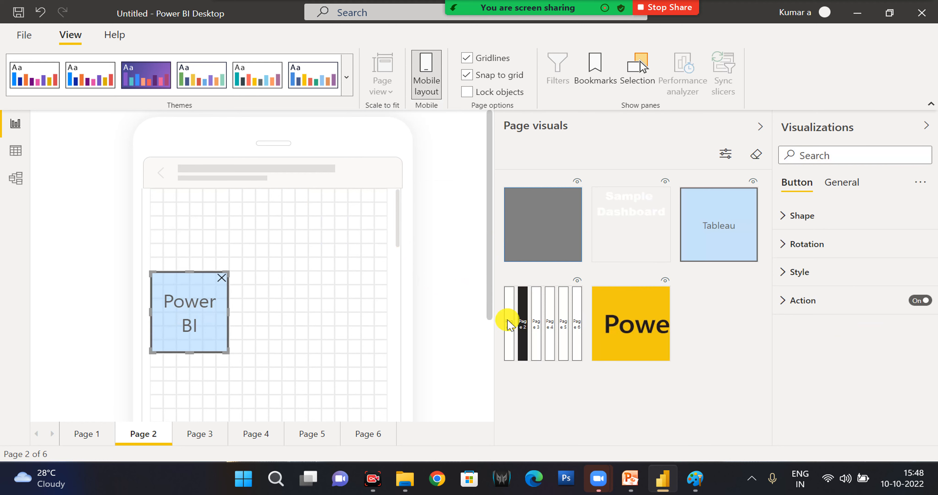
pyautogui.moveTo(640, 336); pyautogui.dragTo(359, 222)
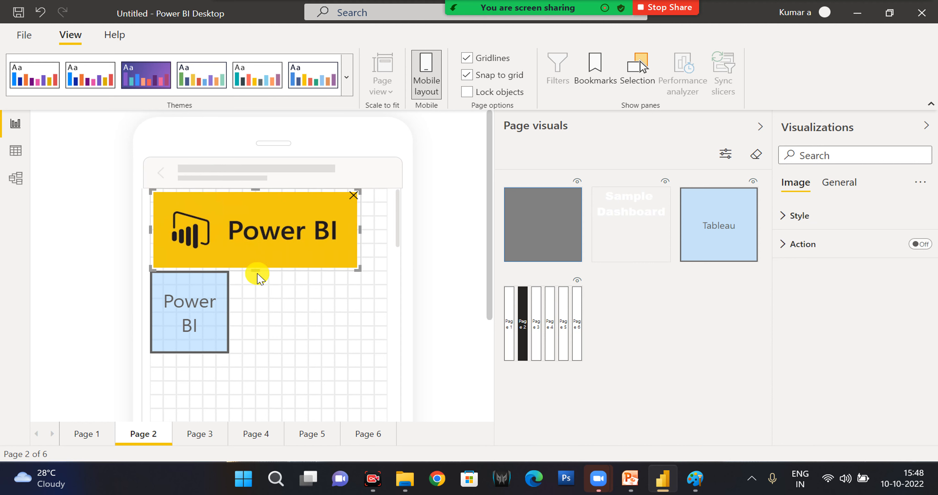
pyautogui.moveTo(256, 271); pyautogui.dragTo(255, 241)
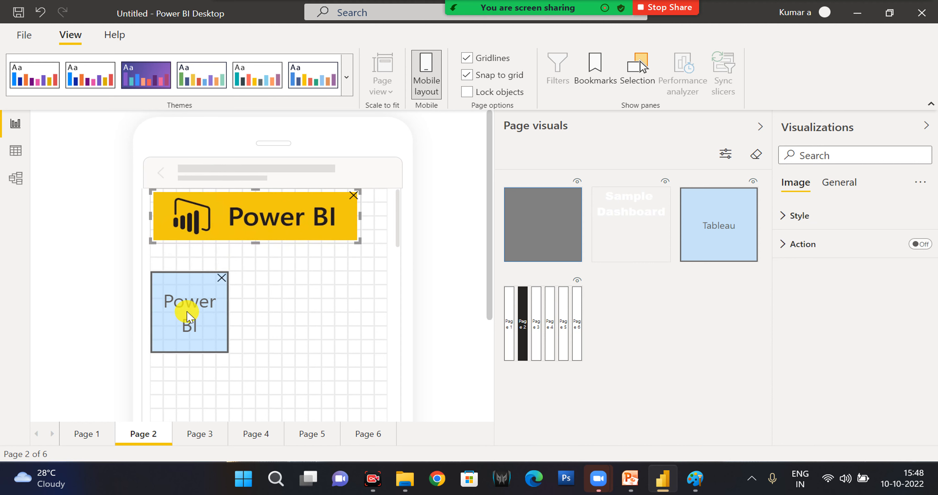
# Resize the Power BI button to a flat, slightly wider shape directly under the logo, and leave the mobile layout.
pyautogui.click(221, 348)
pyautogui.moveTo(229, 321); pyautogui.dragTo(243, 304)
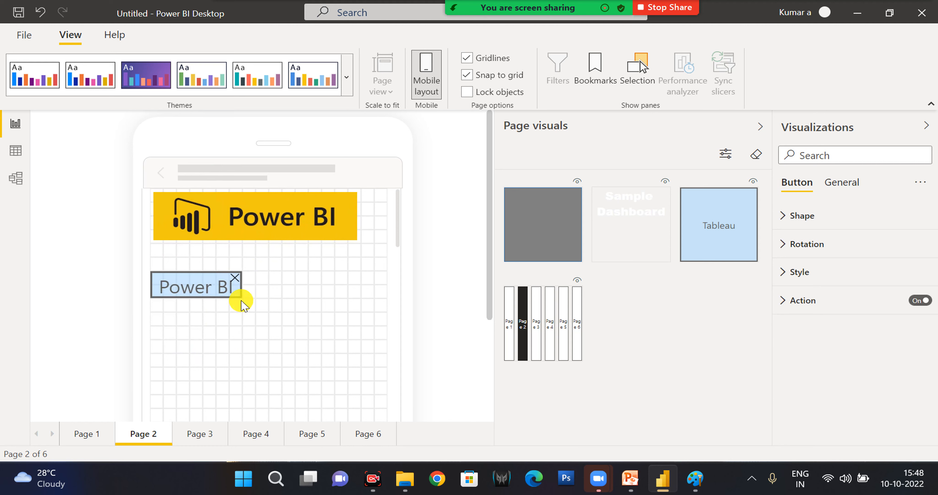
pyautogui.moveTo(202, 283); pyautogui.dragTo(211, 266)
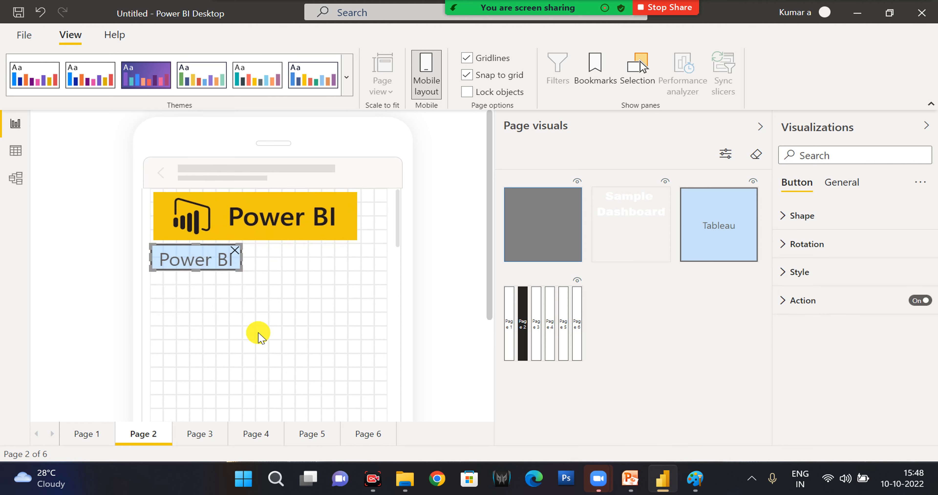
pyautogui.click(434, 83)
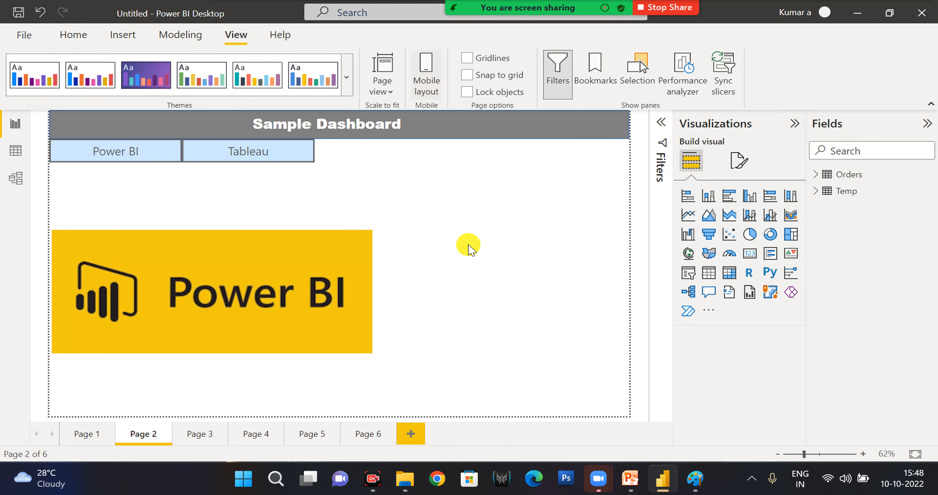
pyautogui.click(490, 400)
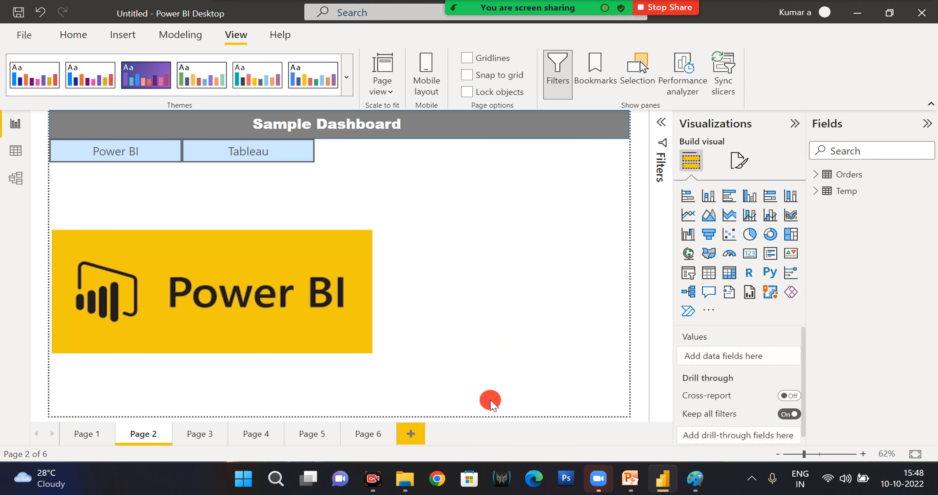
# Try the gridlines and snap-to-grid page options on Page 2, turning each off again.
pyautogui.click(468, 59)
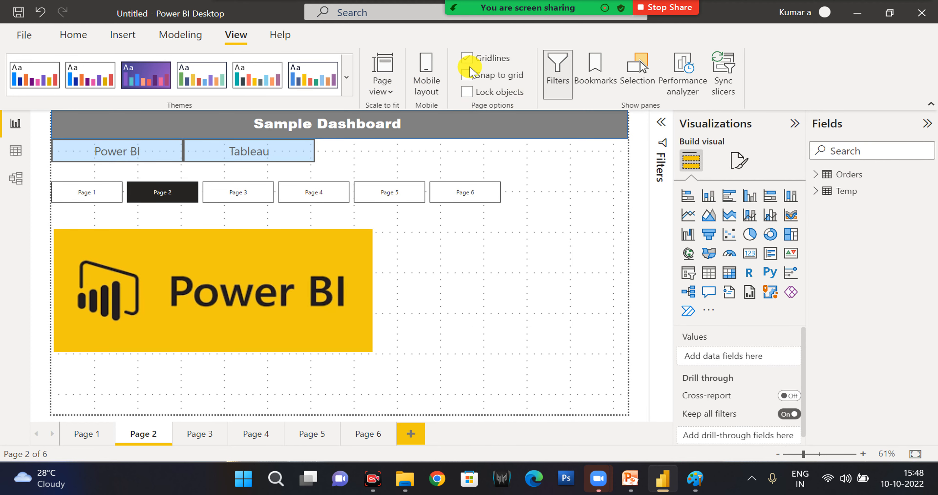
pyautogui.click(467, 57)
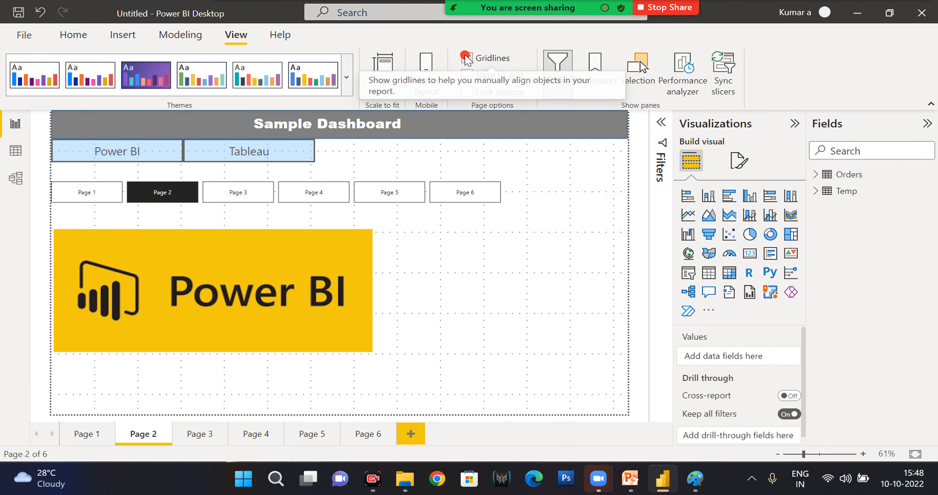
pyautogui.click(468, 75)
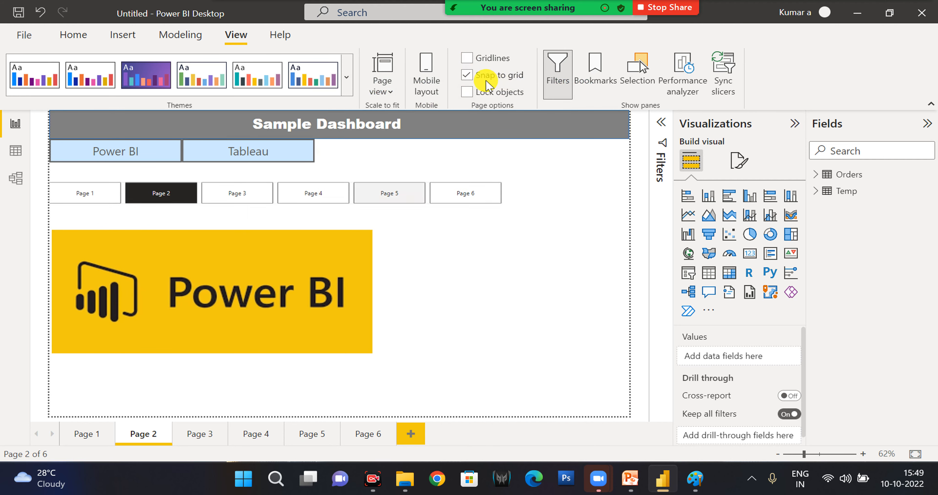
pyautogui.click(468, 75)
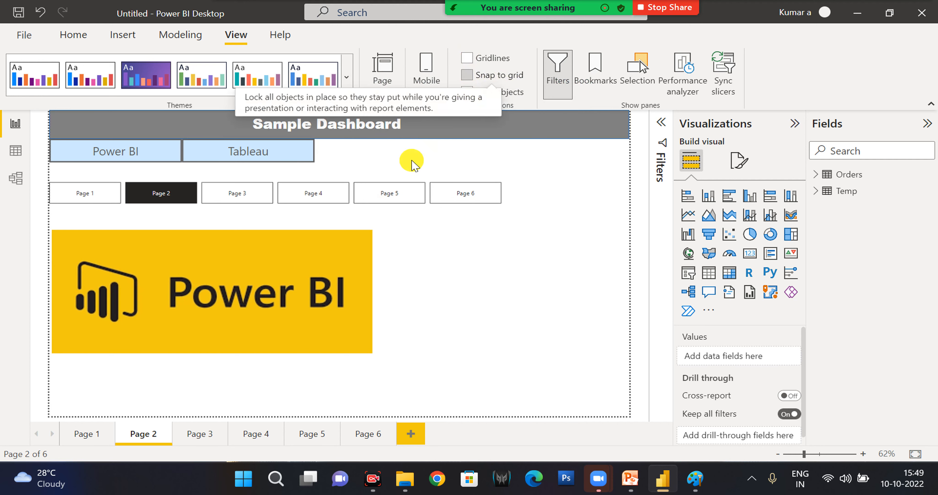
# Move the Power BI logo image slightly up toward the page navigator, and try out locking the page's objects in place.
pyautogui.click(292, 275)
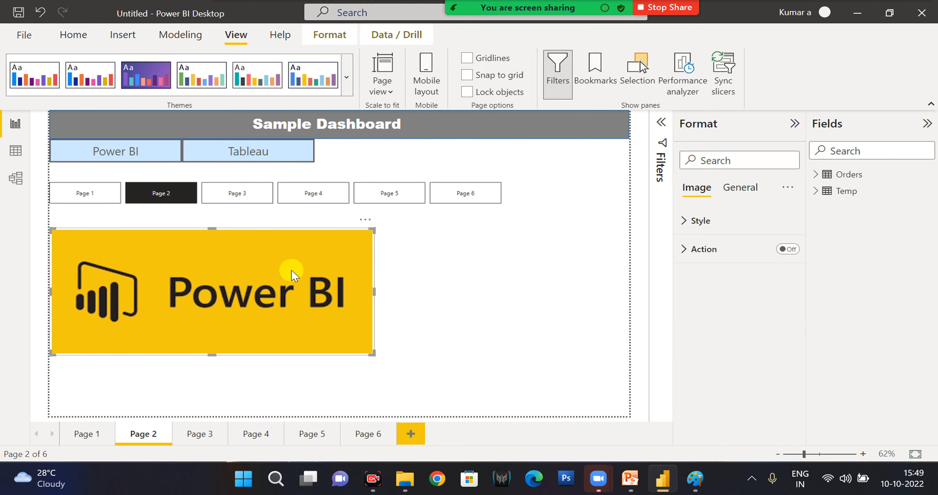
pyautogui.moveTo(300, 271)
pyautogui.mouseDown()
pyautogui.moveTo(349, 257)
pyautogui.moveTo(287, 257)
pyautogui.moveTo(288, 266)
pyautogui.moveTo(418, 265)
pyautogui.moveTo(283, 271)
pyautogui.mouseUp()
pyautogui.click(466, 91)
pyautogui.click(414, 248)
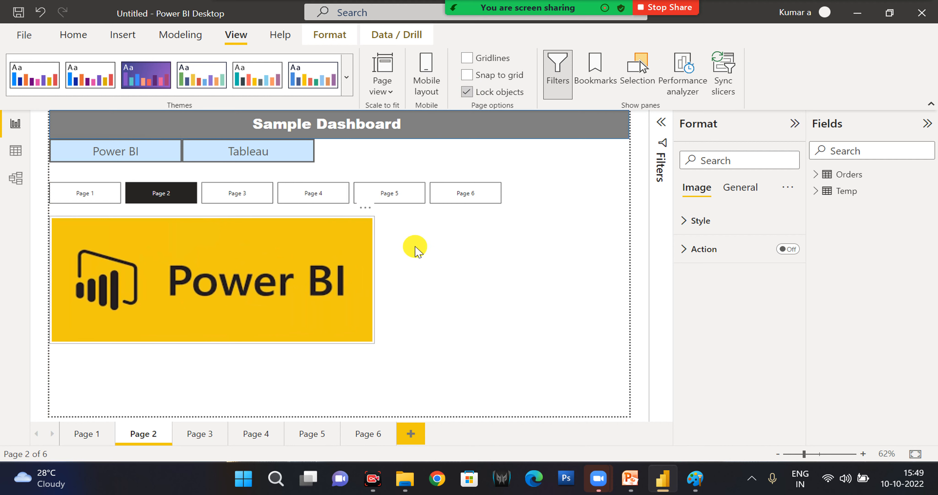
pyautogui.click(404, 292)
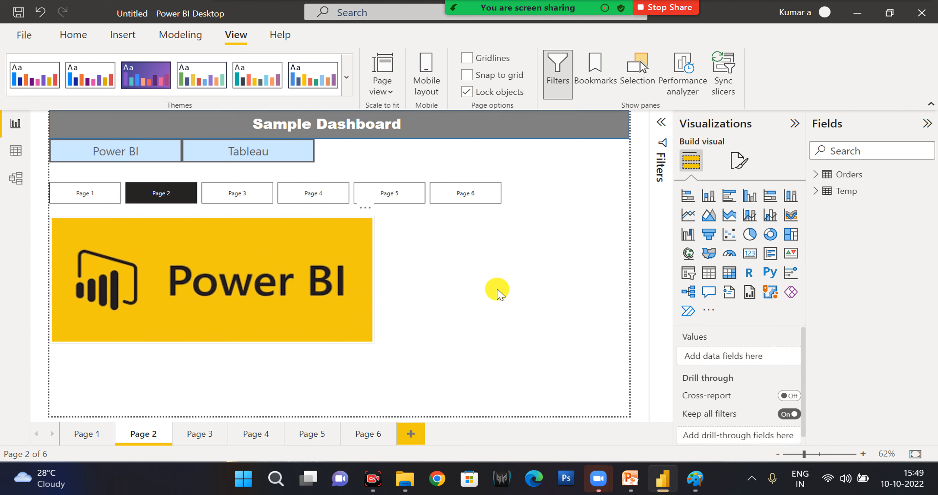
pyautogui.click(312, 281)
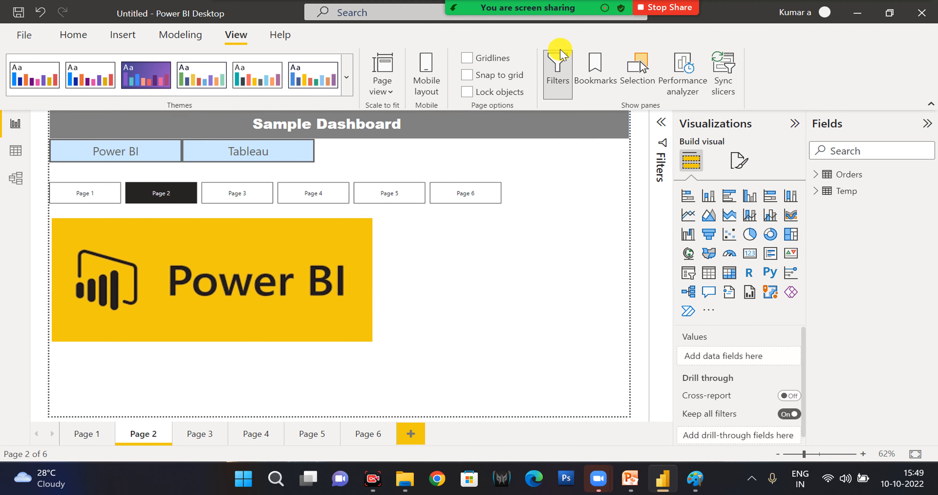
# Toggle the Filters pane off and on, and show the Selection and Bookmarks panes before closing both.
pyautogui.click(557, 71)
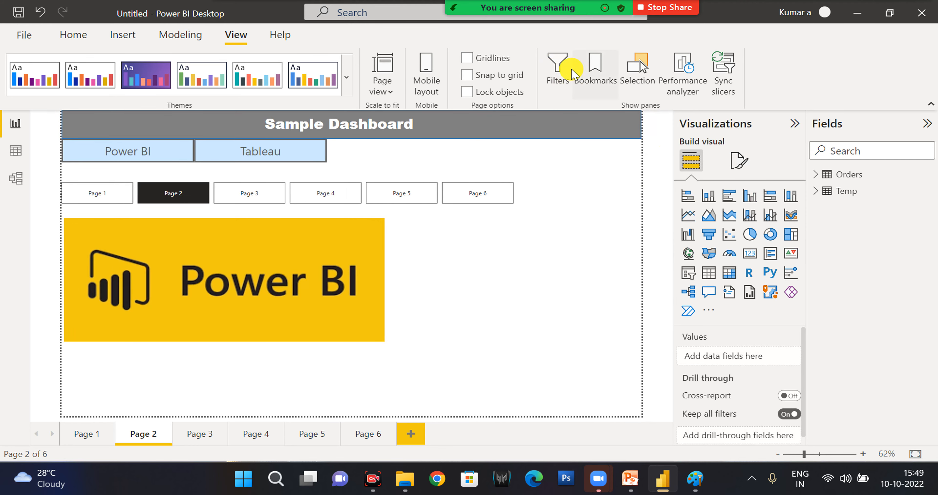
pyautogui.click(557, 71)
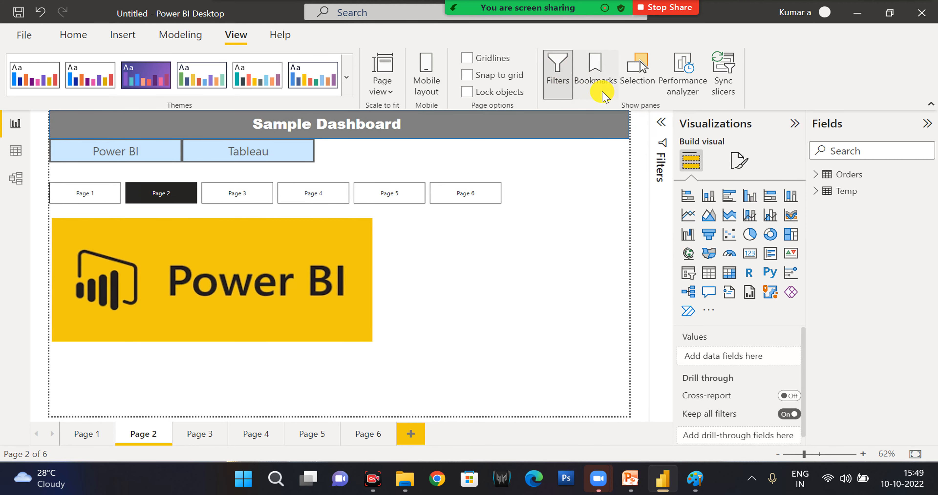
pyautogui.click(645, 72)
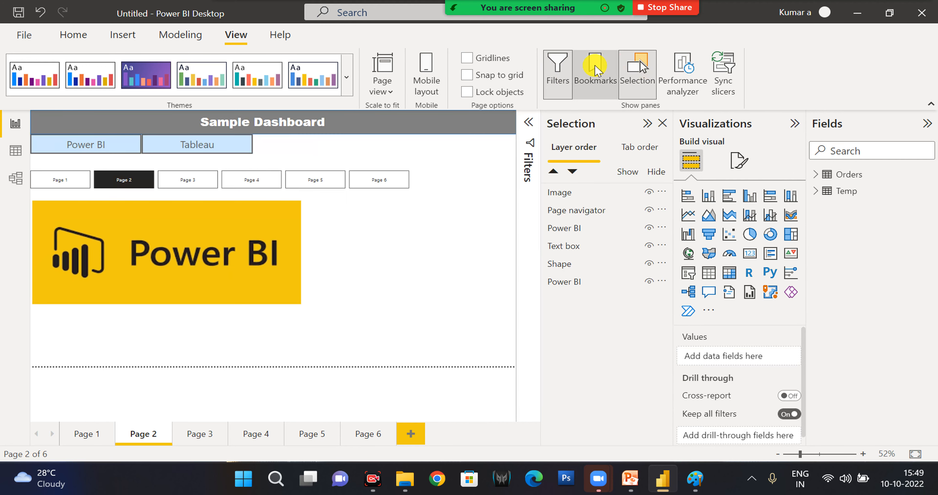
pyautogui.click(595, 76)
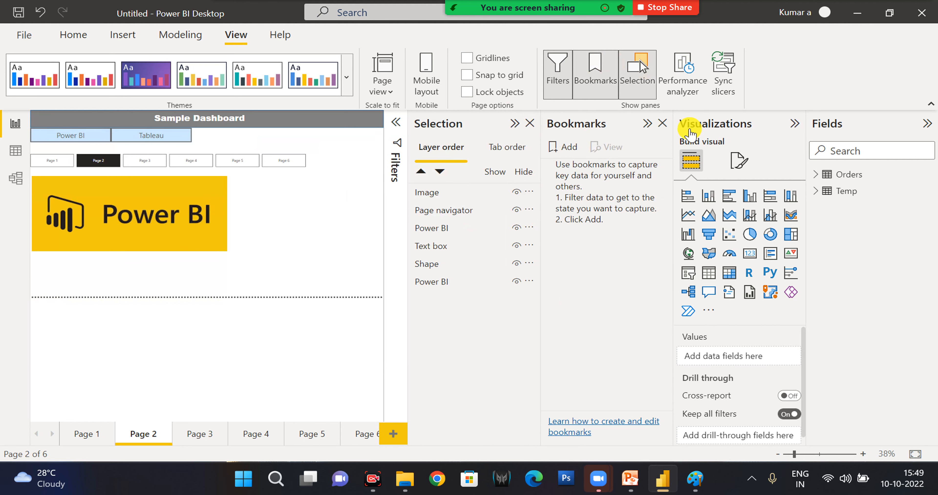
pyautogui.click(528, 124)
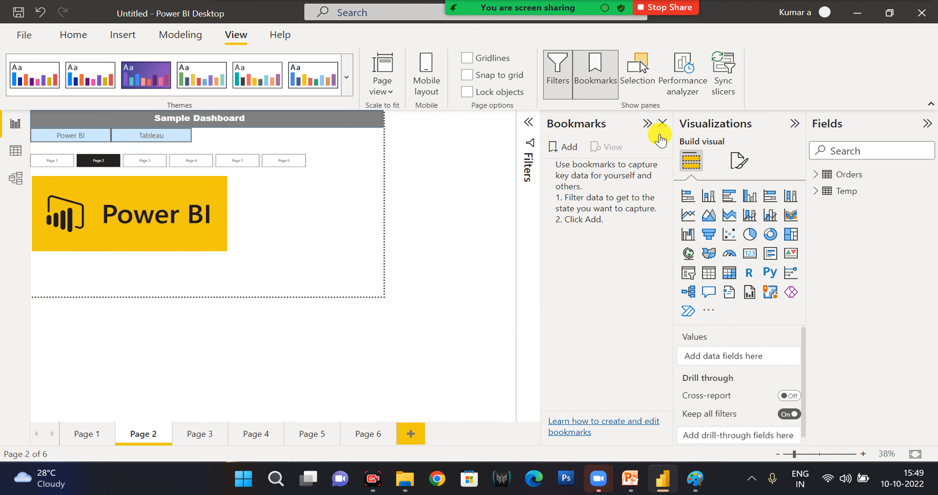
pyautogui.click(663, 126)
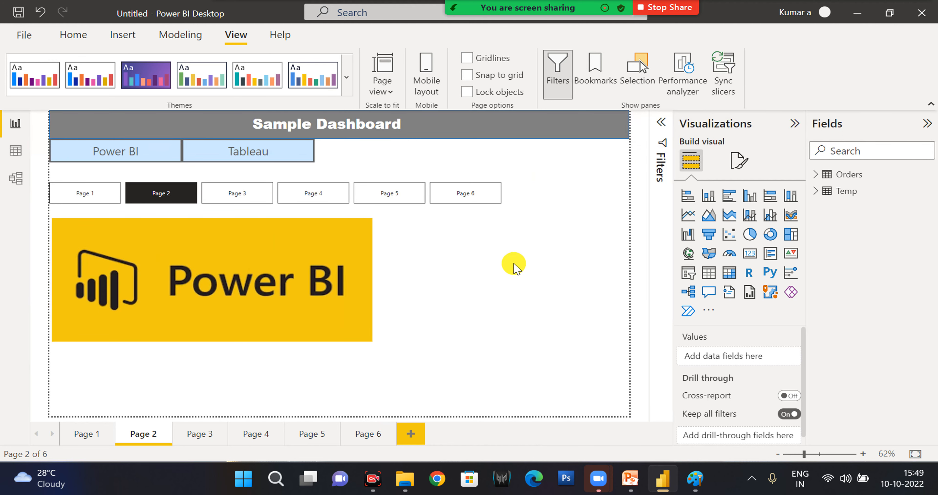
# Add a slicer to Page 2 with the Region field from the Orders table and set its style to Dropdown.
pyautogui.click(688, 280)
pyautogui.moveTo(324, 376); pyautogui.dragTo(519, 247)
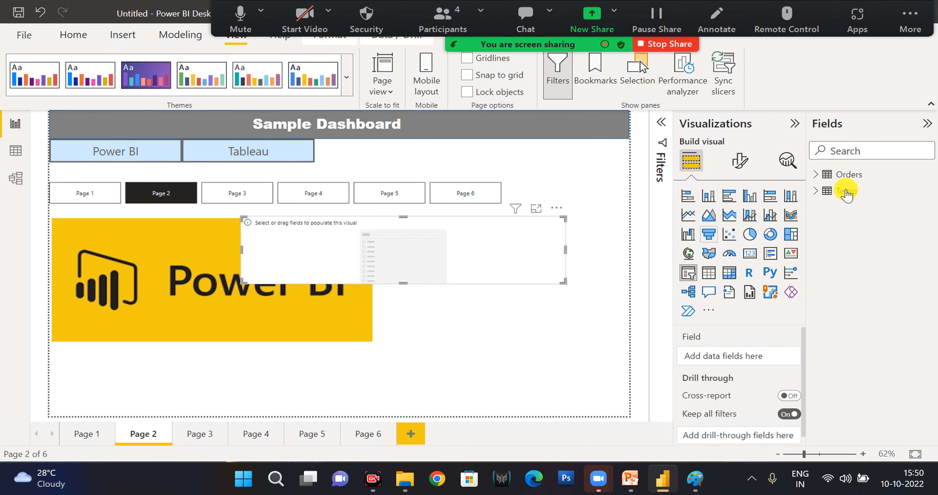
pyautogui.click(818, 176)
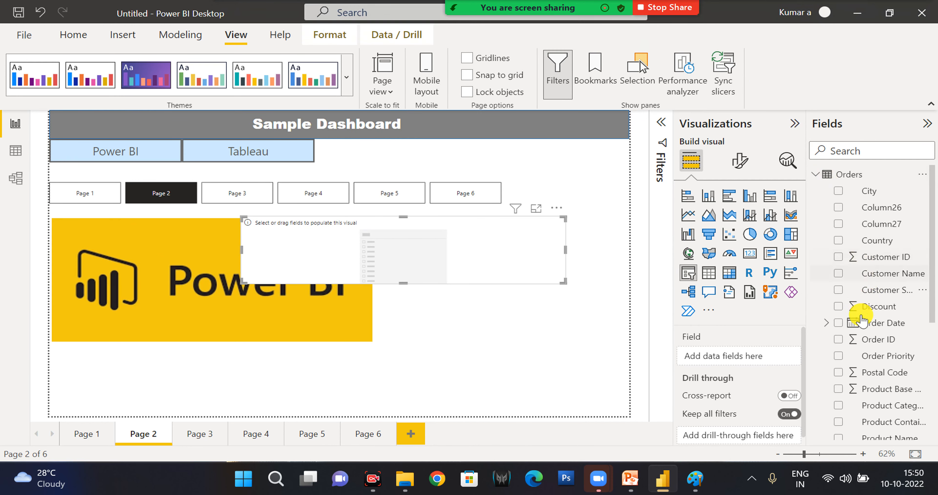
pyautogui.scroll(-5, 860, 329)
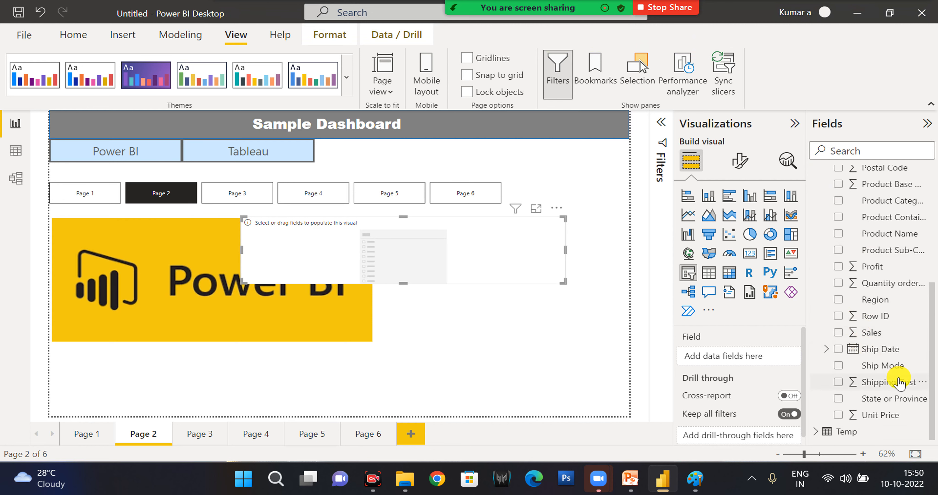
pyautogui.moveTo(850, 311); pyautogui.dragTo(681, 356)
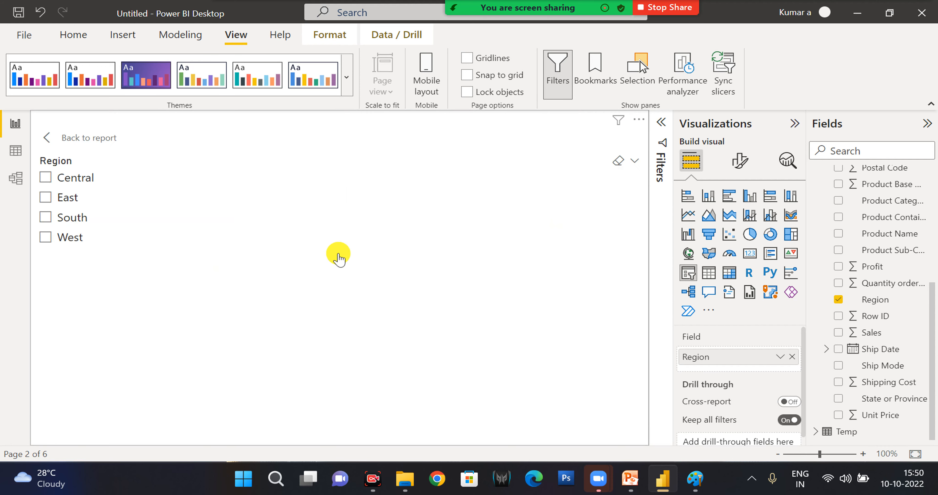
pyautogui.click(634, 165)
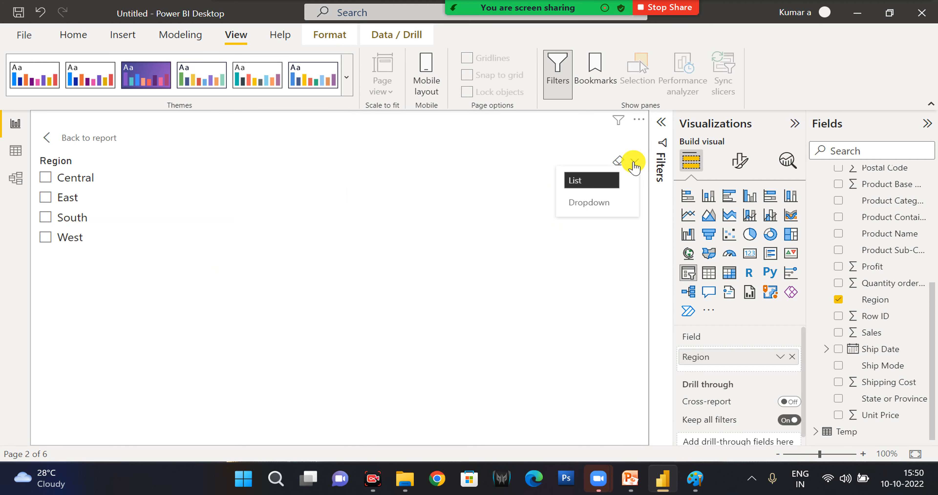
pyautogui.click(604, 208)
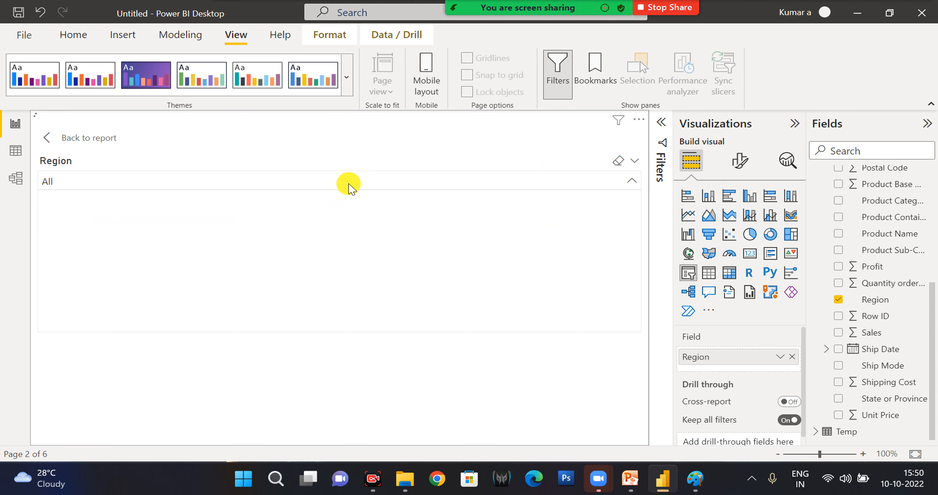
# Turn off multi-select with CTRL in the Region slicer's selection settings, testing with Central and East and clearing both.
pyautogui.click(734, 167)
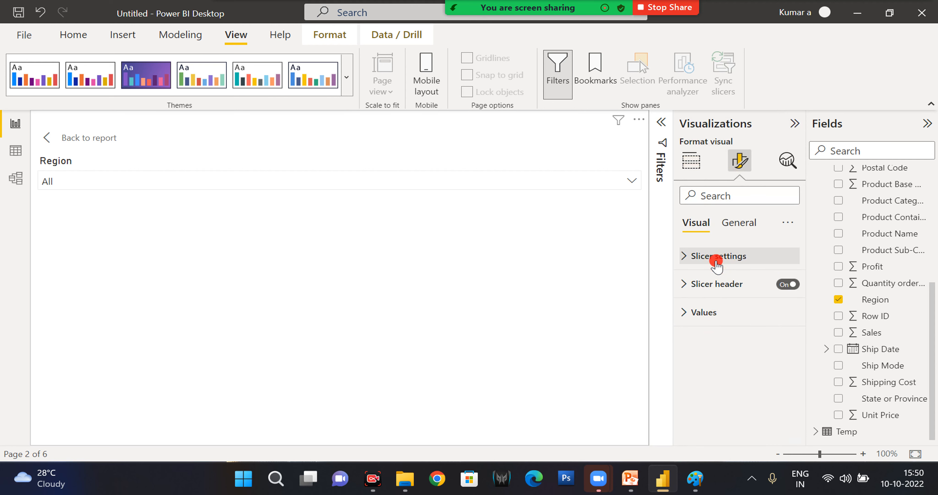
pyautogui.click(715, 259)
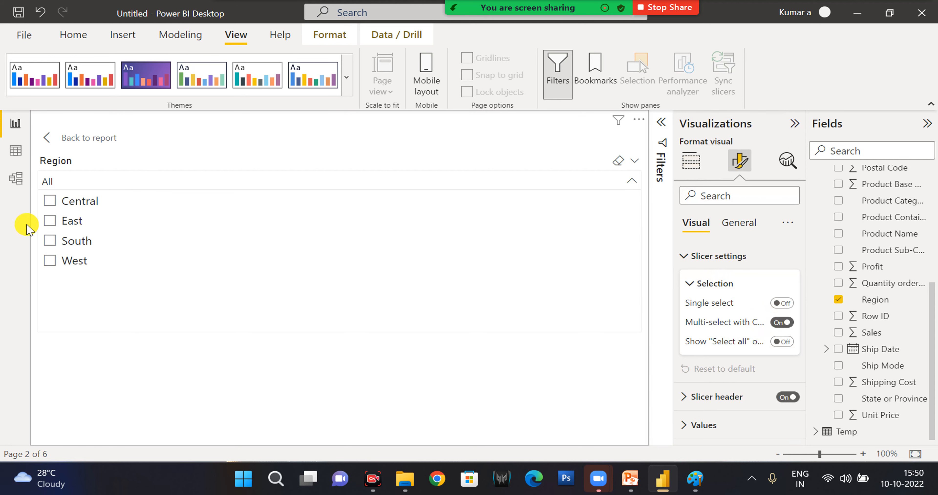
pyautogui.click(53, 223)
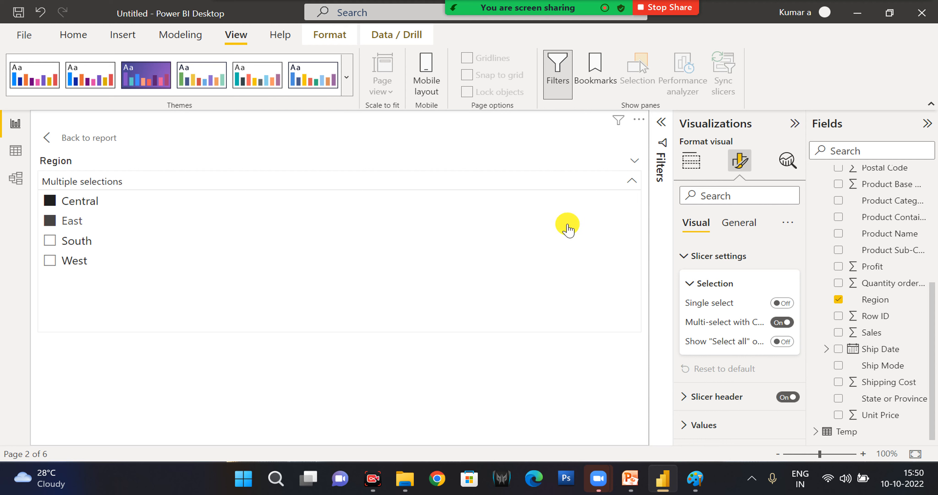
pyautogui.click(779, 325)
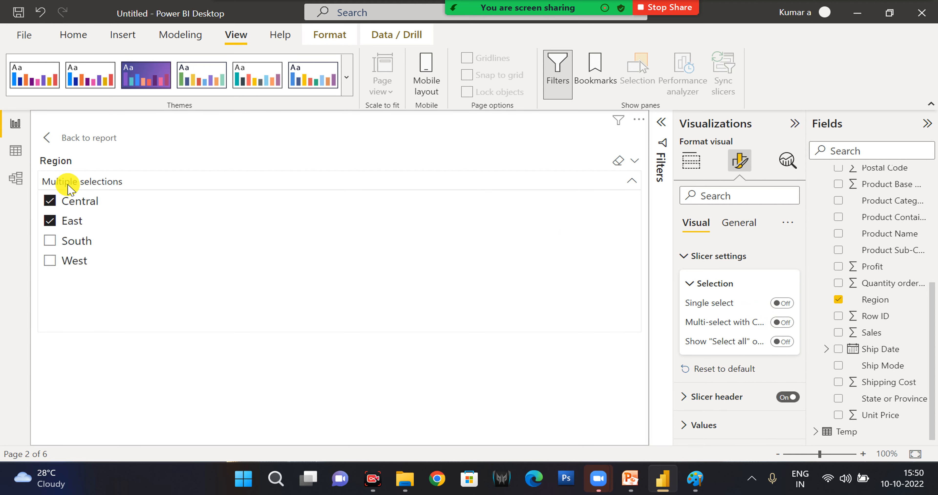
pyautogui.click(49, 200)
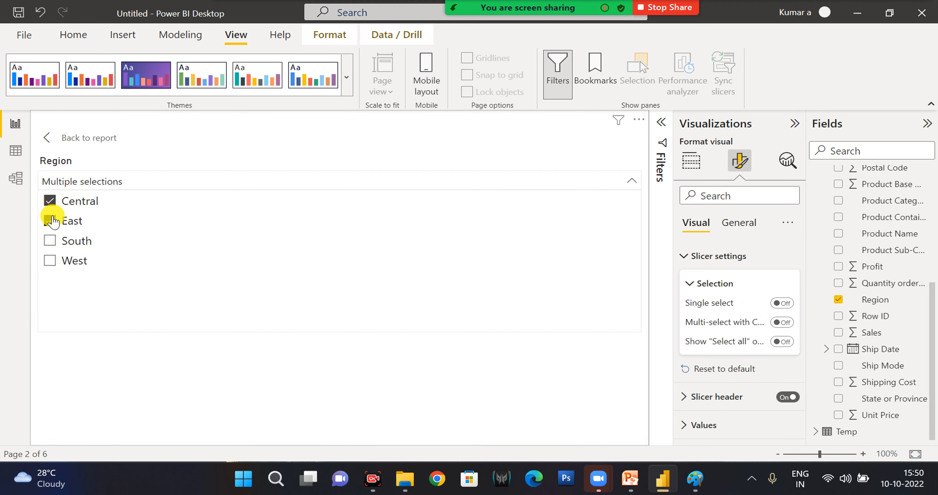
# Return to the report, narrow the Region slicer to clear the logo image, and paste a synced copy of it onto Page 3.
pyautogui.click(49, 146)
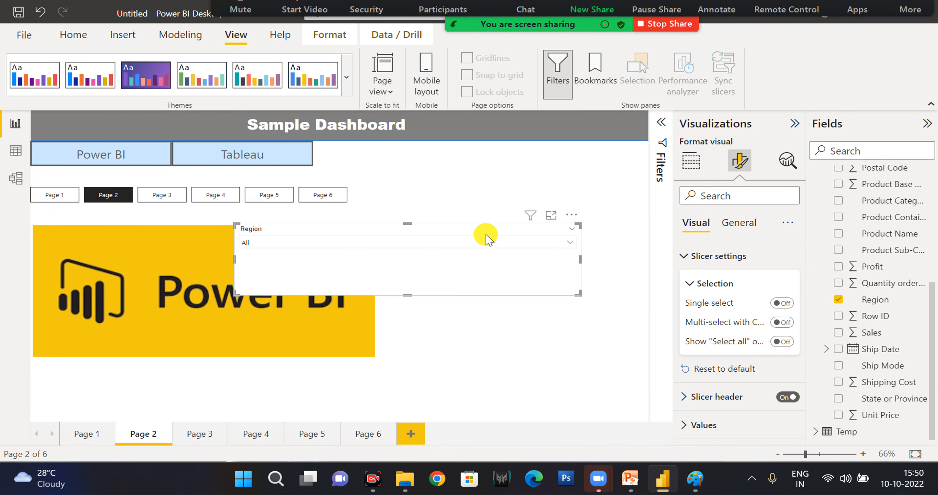
pyautogui.moveTo(240, 251); pyautogui.dragTo(419, 241)
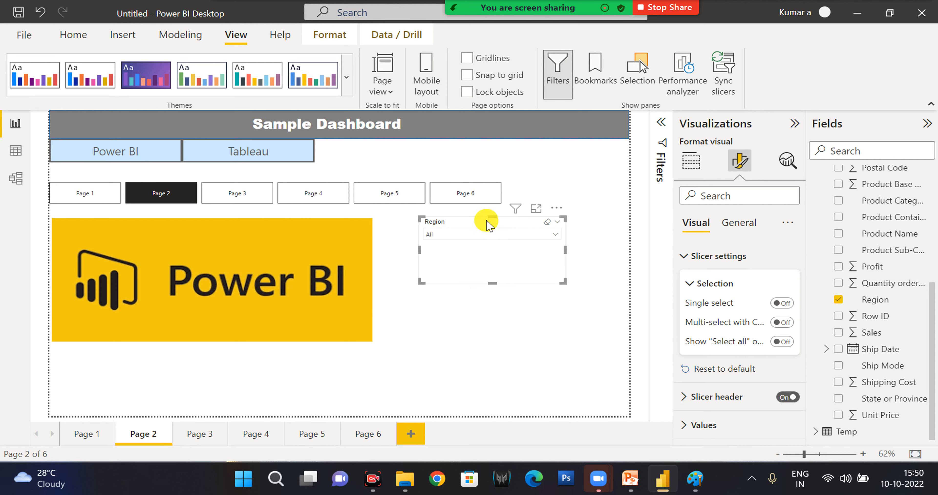
pyautogui.click(77, 35)
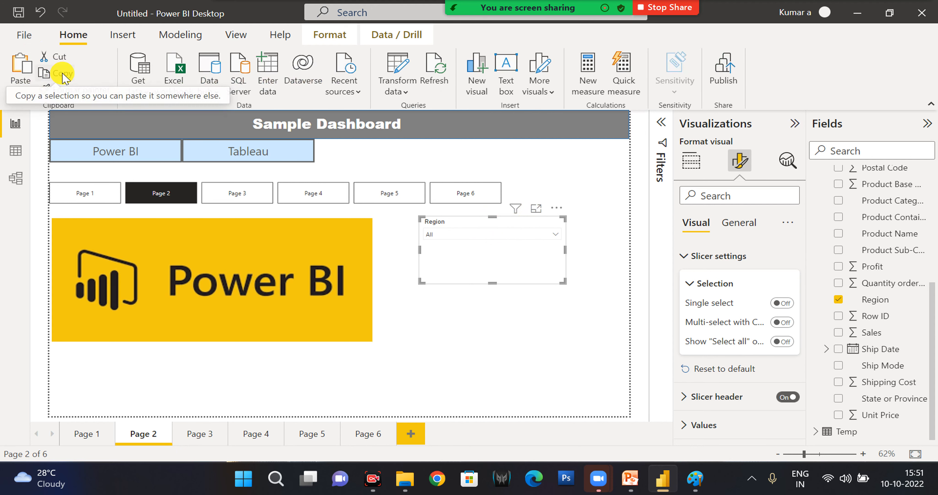
pyautogui.click(201, 435)
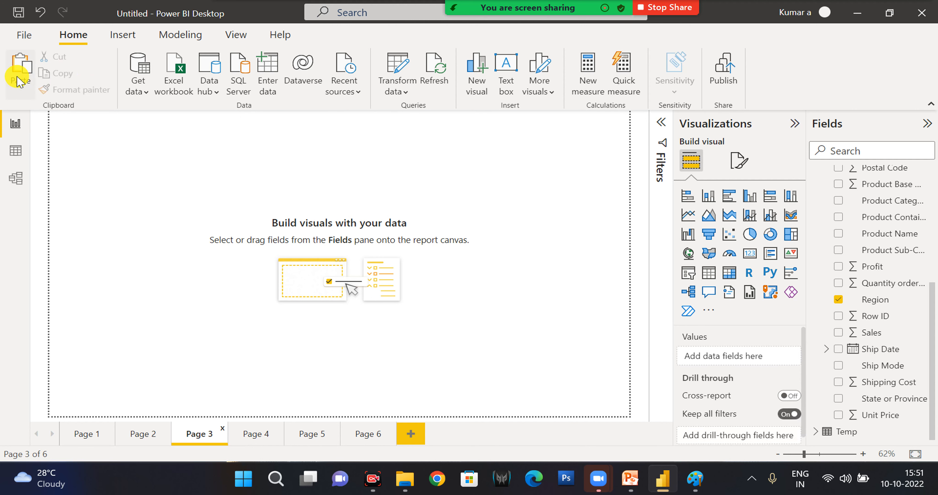
pyautogui.click(19, 81)
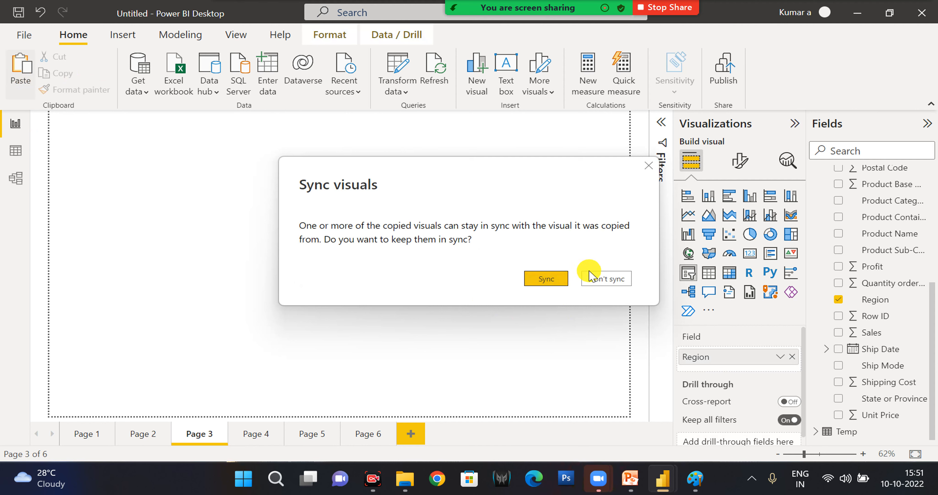
pyautogui.click(544, 285)
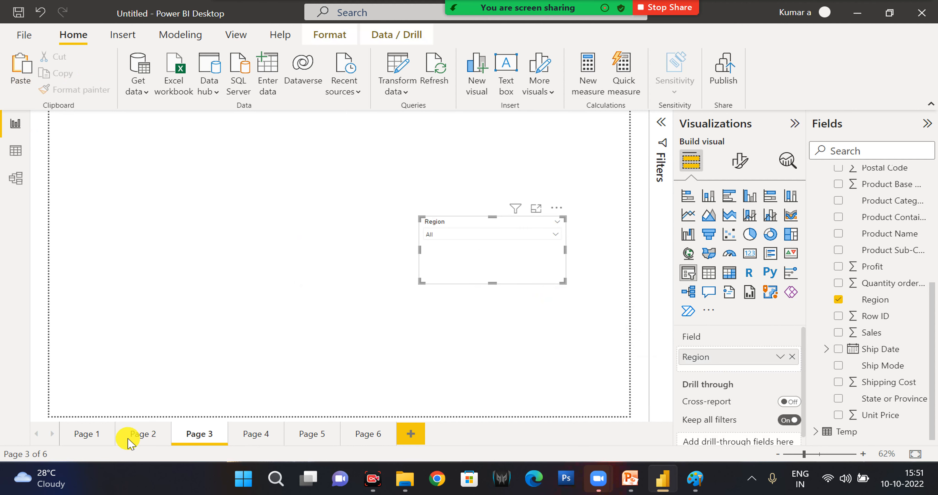
# Select East in the Region slicer on Page 2 and check the synced slicer on Page 3.
pyautogui.click(137, 436)
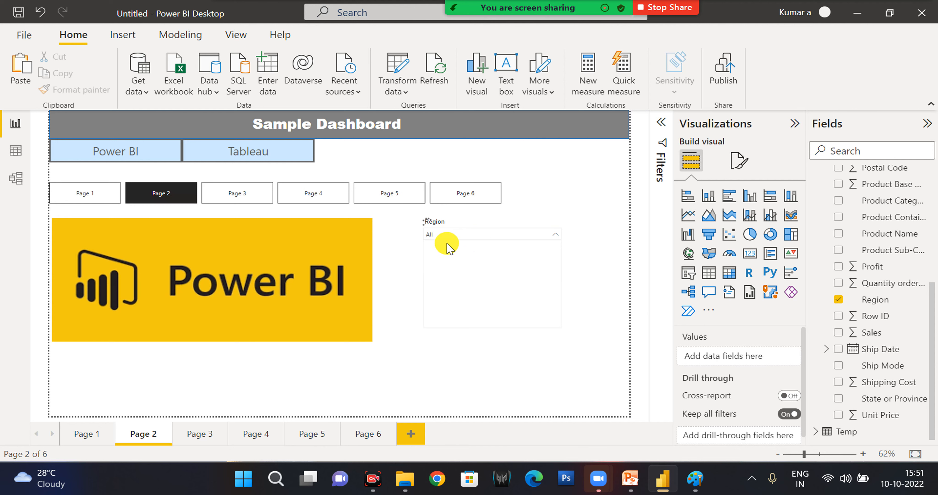
pyautogui.click(438, 234)
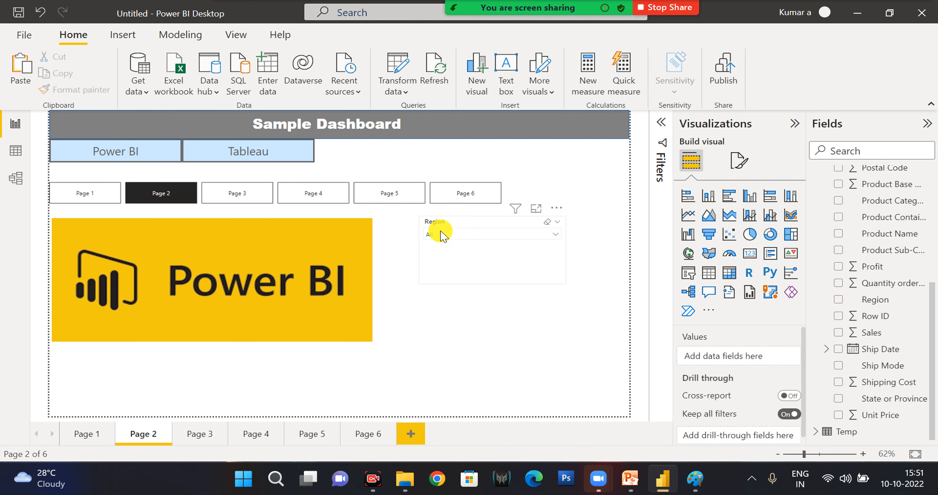
pyautogui.click(430, 259)
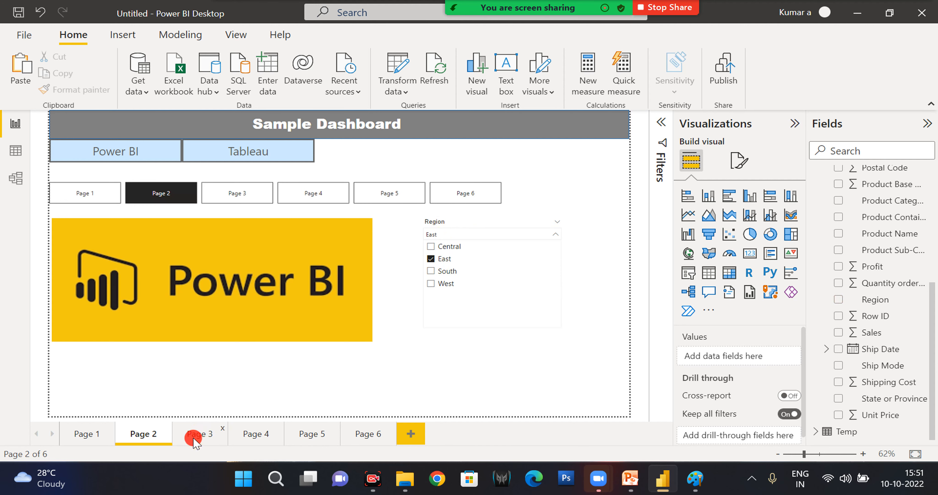
pyautogui.click(197, 438)
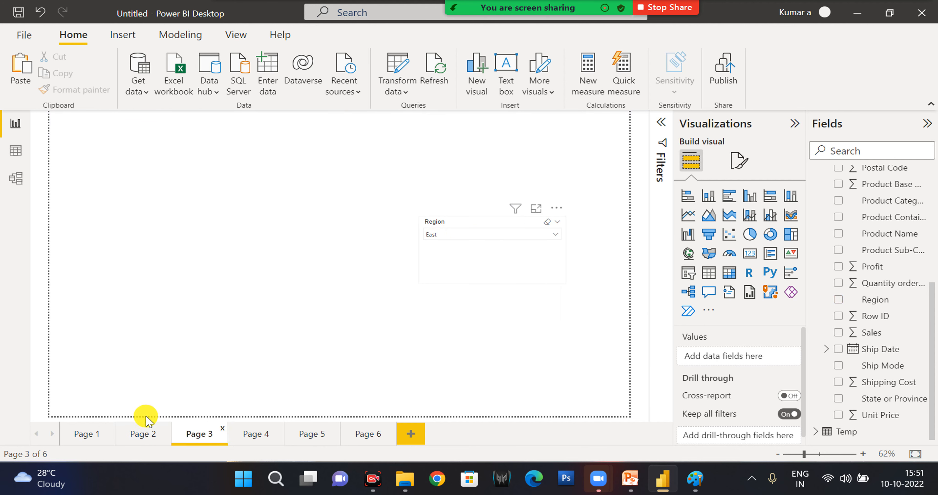
# Sync the Page 2 Region slicer to Page 5 and make it visible there, and check Pages 5 and 4.
pyautogui.click(140, 438)
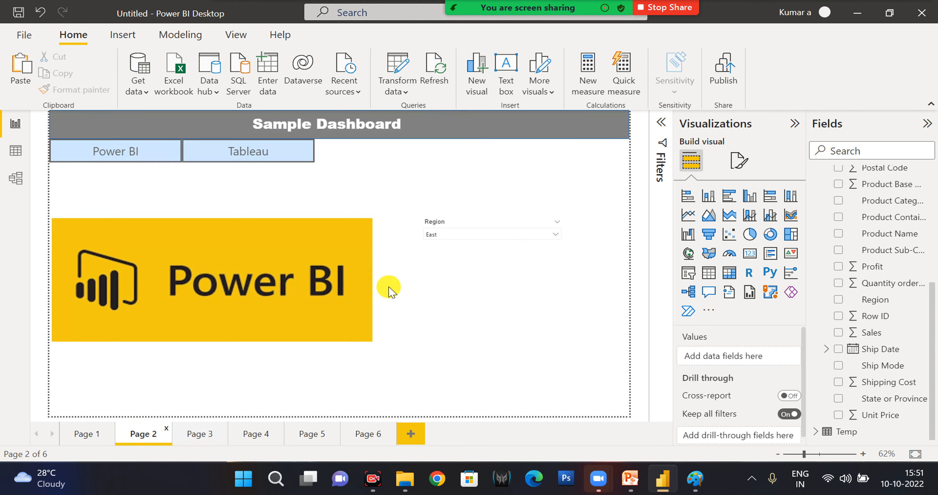
pyautogui.click(489, 227)
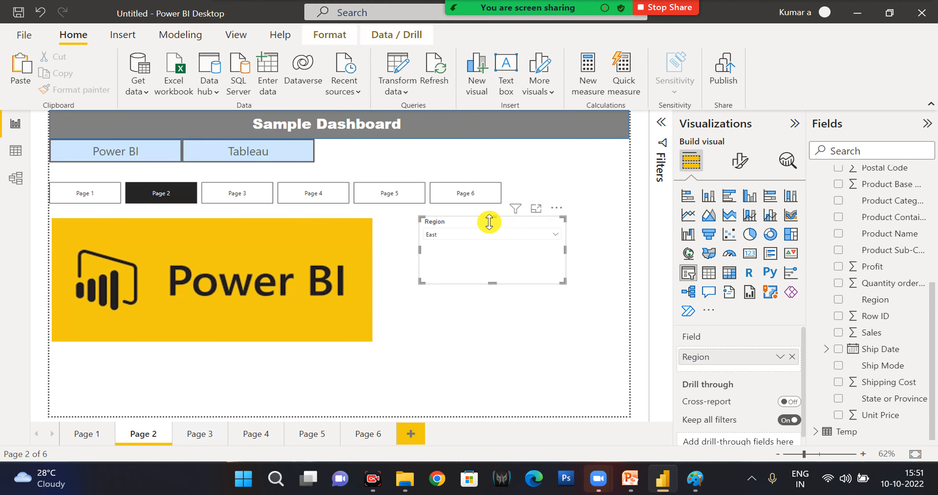
pyautogui.click(244, 37)
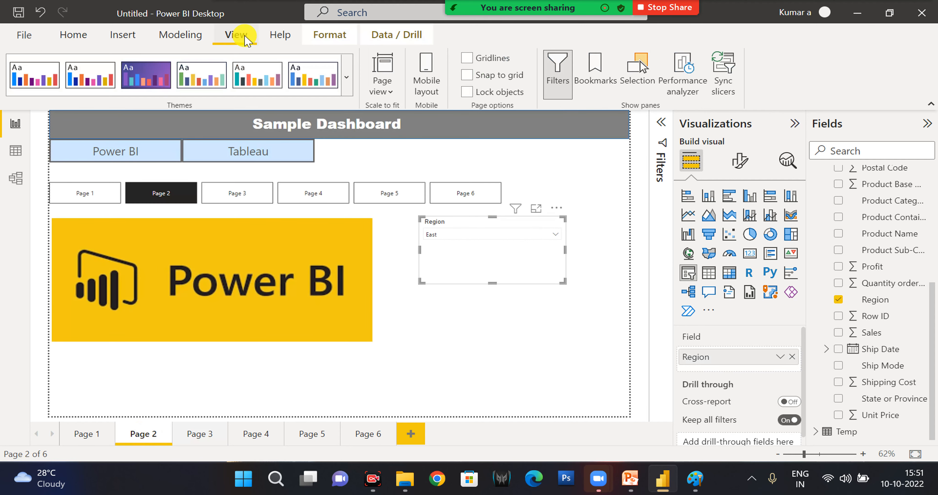
pyautogui.click(718, 83)
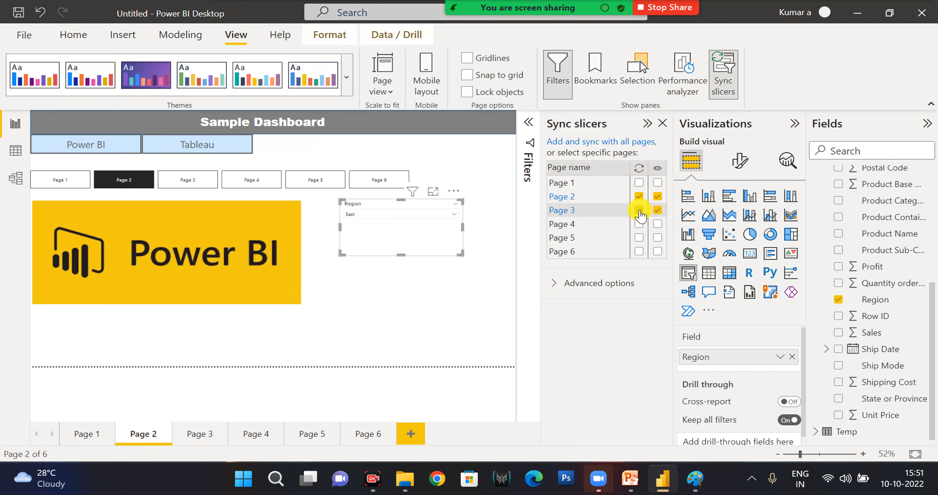
pyautogui.click(638, 211)
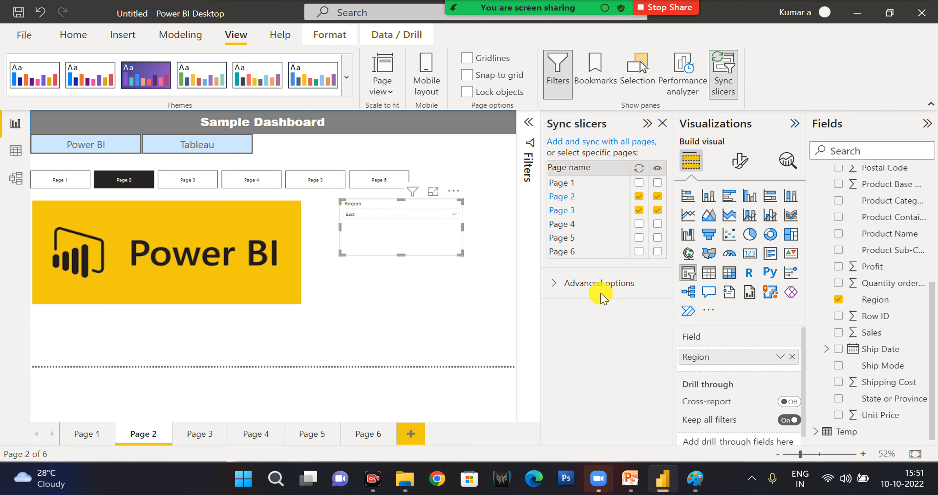
pyautogui.click(657, 239)
pyautogui.click(657, 238)
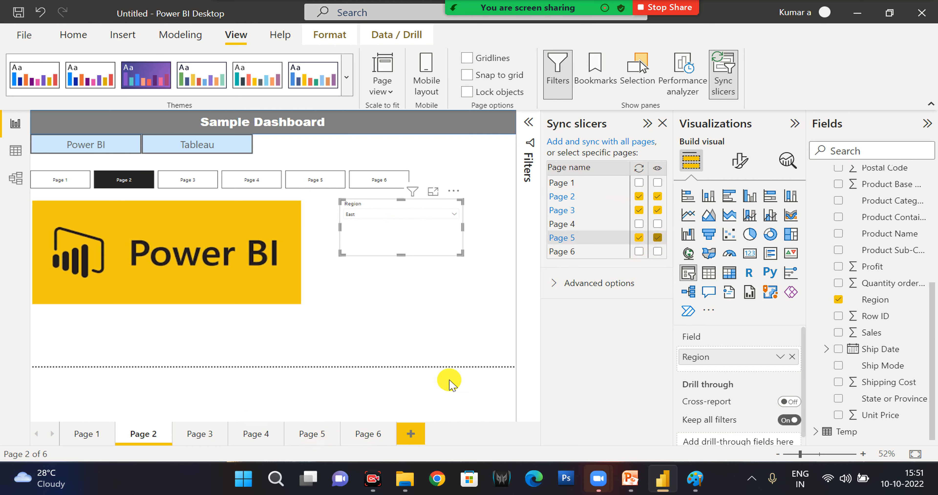
pyautogui.click(309, 435)
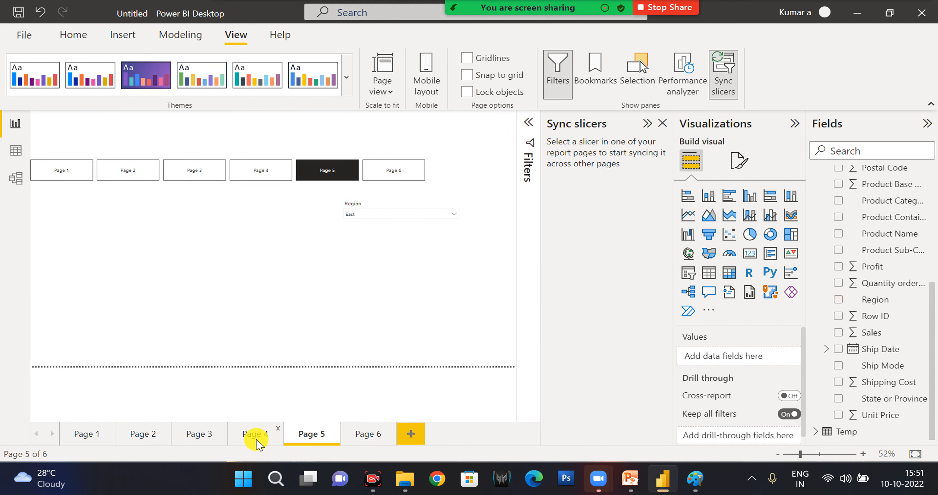
pyautogui.click(256, 437)
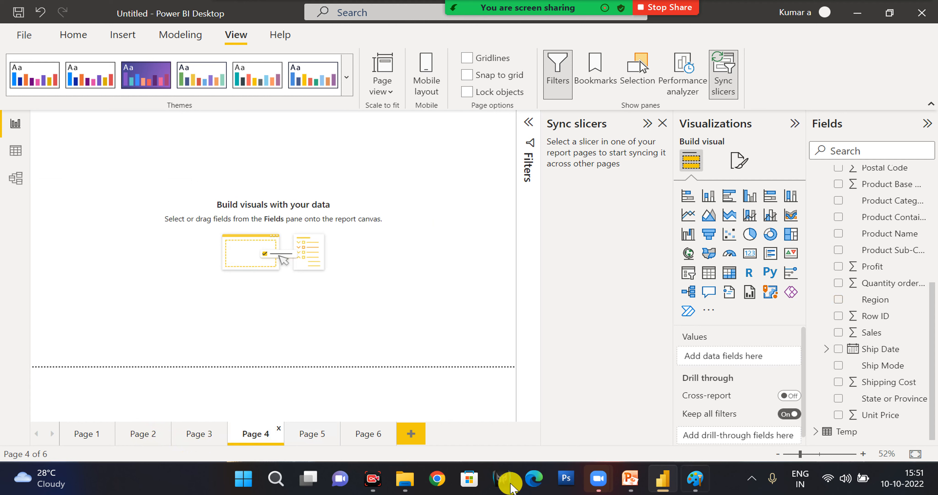
# Sync the Page 2 Region slicer to Page 4, make it visible there, and check Page 4.
pyautogui.click(144, 435)
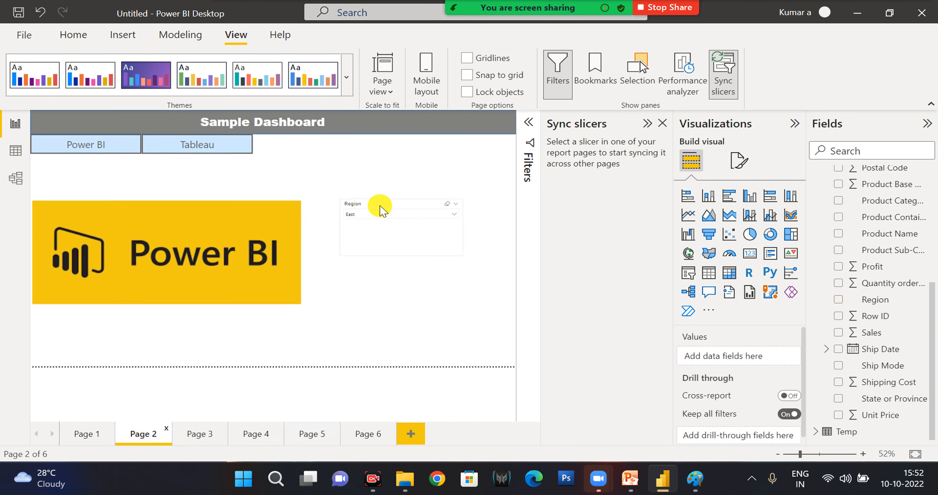
pyautogui.click(380, 210)
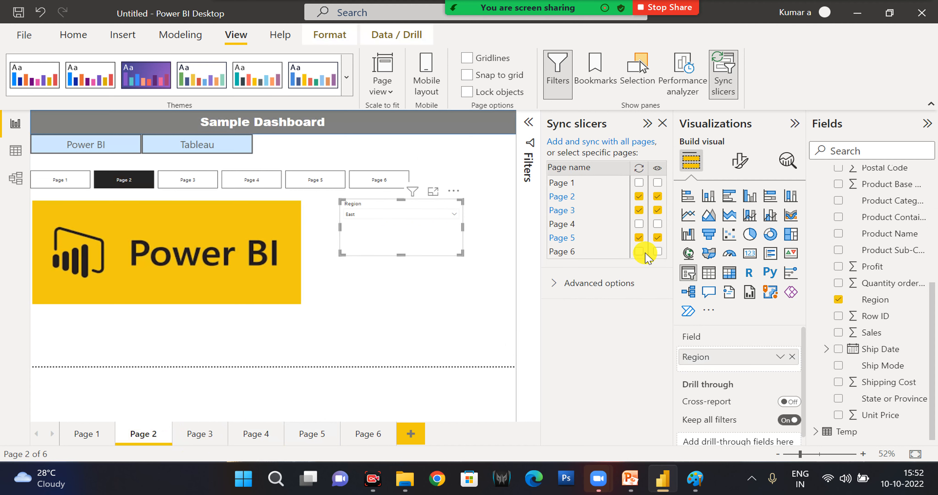
pyautogui.click(657, 225)
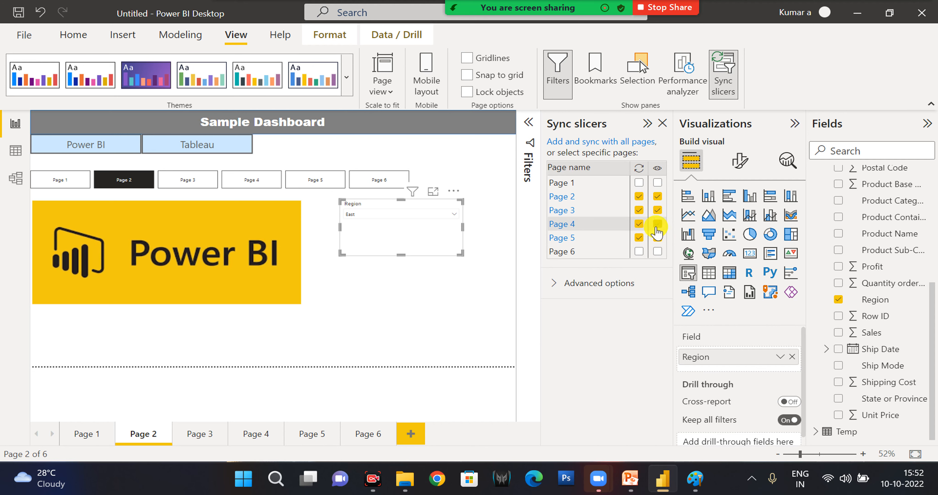
pyautogui.click(656, 225)
pyautogui.click(243, 443)
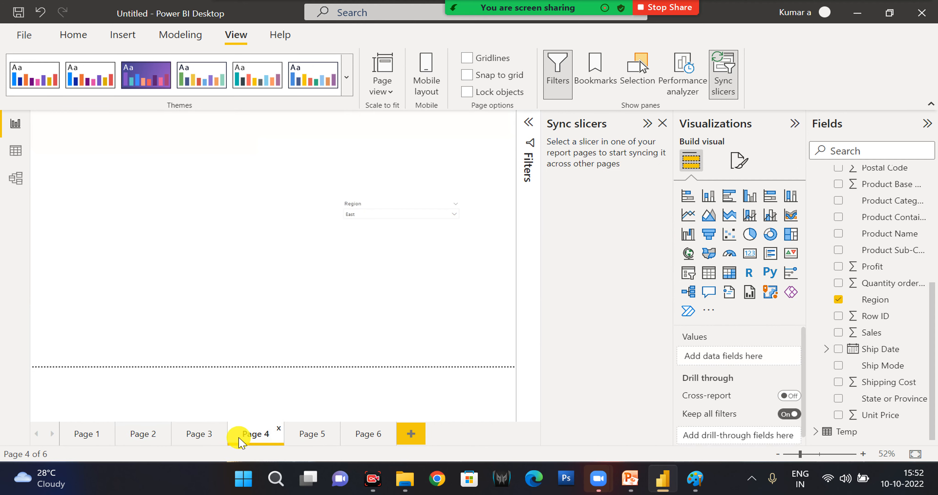
# Hide the Region slicer on Page 3 while keeping it synced, and check Page 3.
pyautogui.click(131, 443)
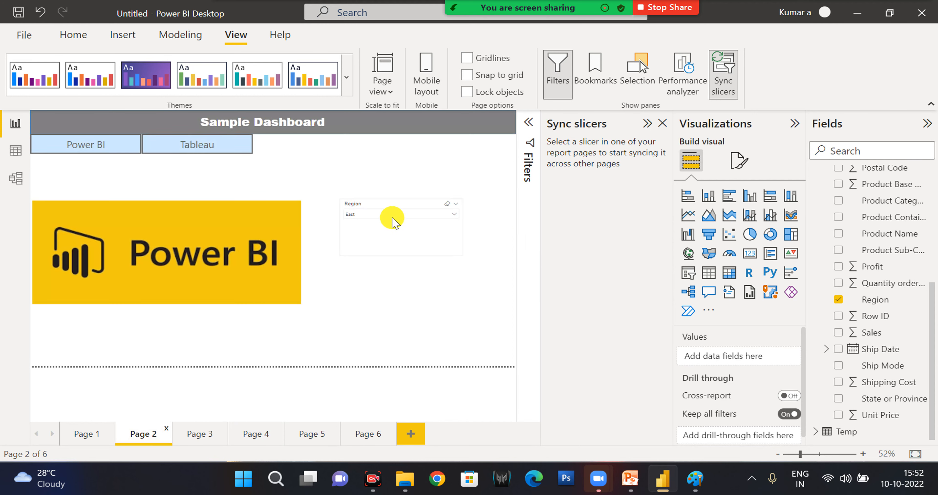
pyautogui.click(396, 202)
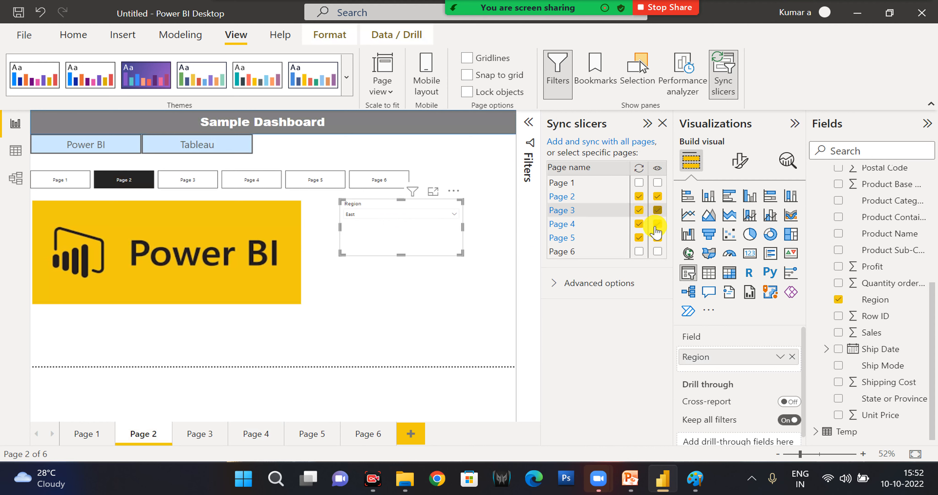
pyautogui.click(657, 210)
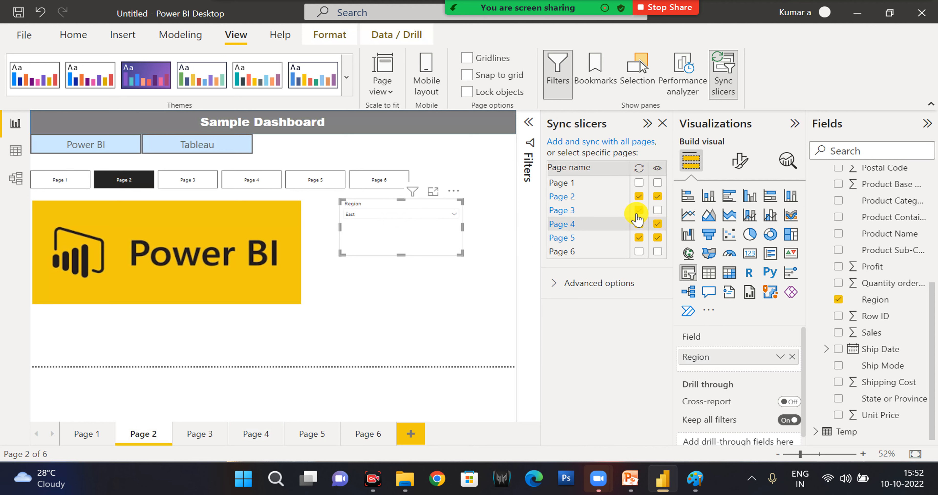
pyautogui.click(186, 436)
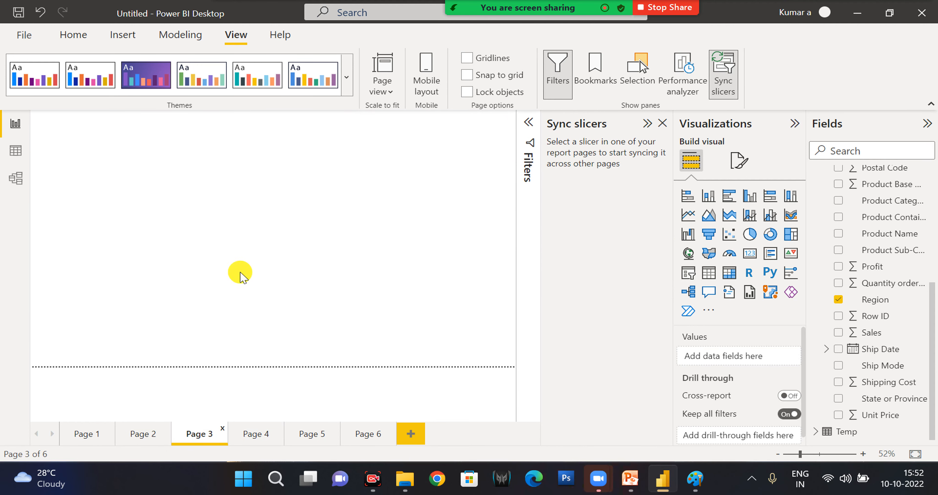
# Make the synced Region slicer visible again on Page 3 and check that page.
pyautogui.click(142, 435)
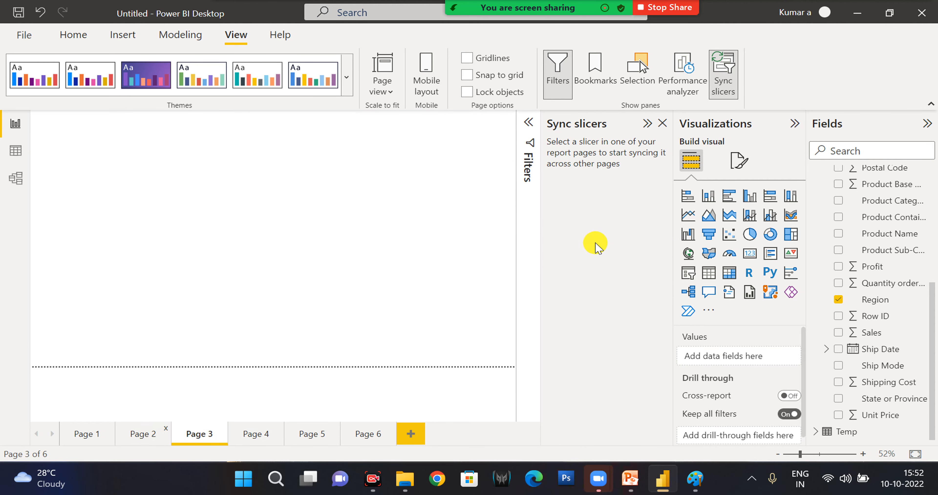
pyautogui.click(398, 206)
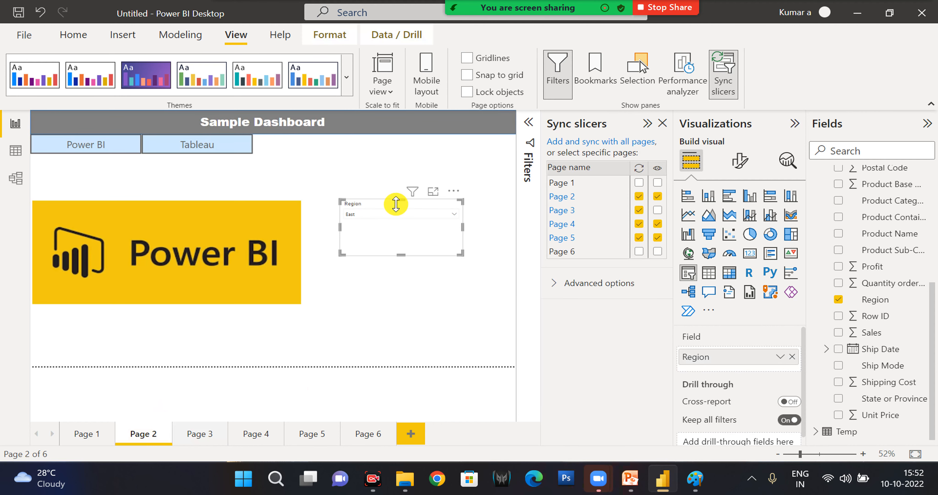
pyautogui.click(658, 212)
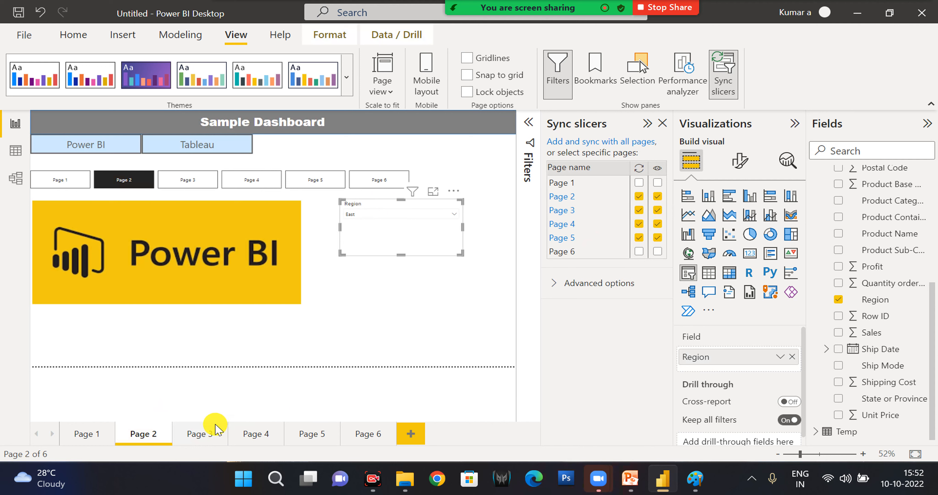
pyautogui.click(199, 434)
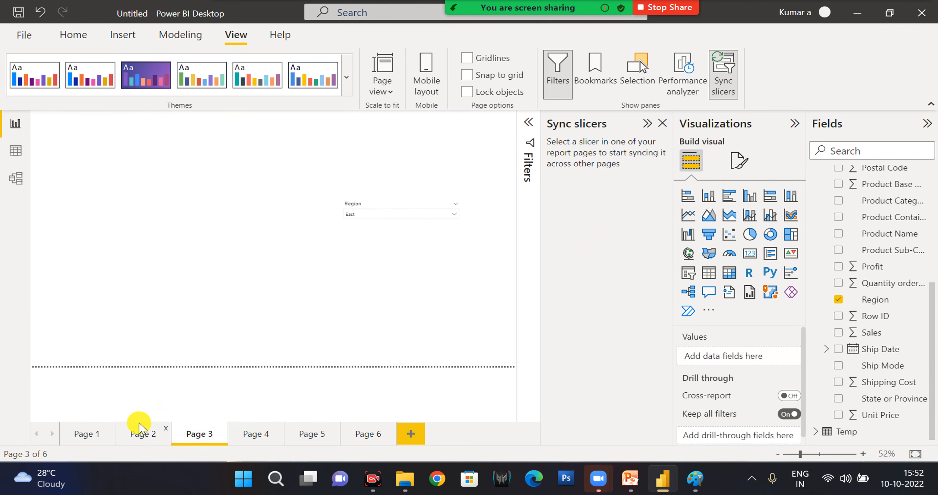
# Shrink the Region slicer on Page 2 in both width and height.
pyautogui.click(140, 433)
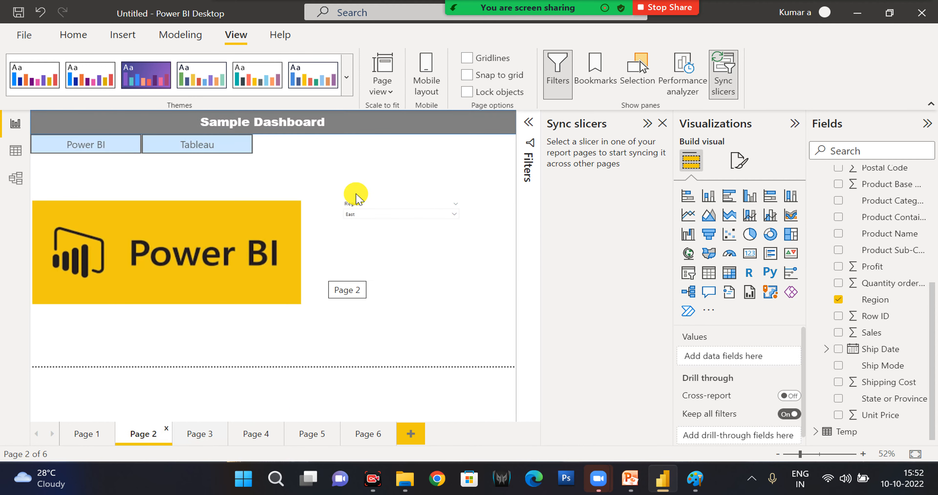
pyautogui.click(428, 204)
pyautogui.moveTo(459, 228); pyautogui.dragTo(437, 233)
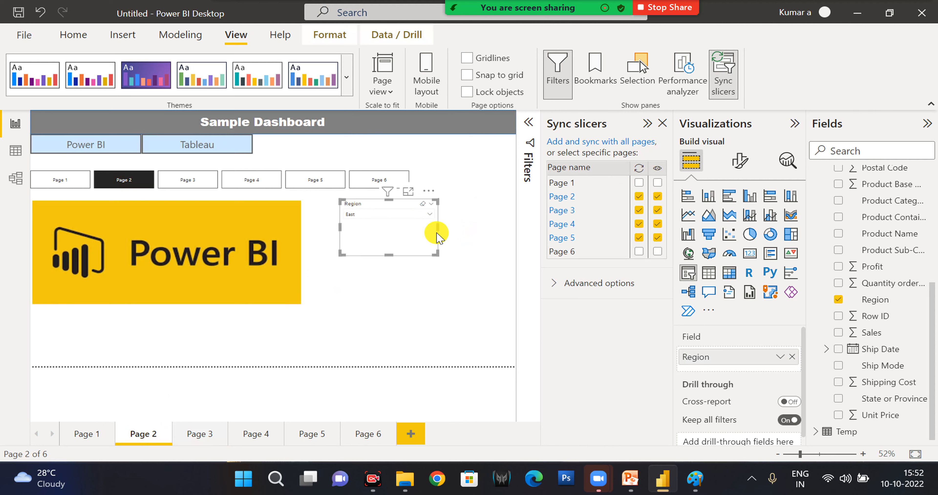
pyautogui.moveTo(388, 255); pyautogui.dragTo(389, 236)
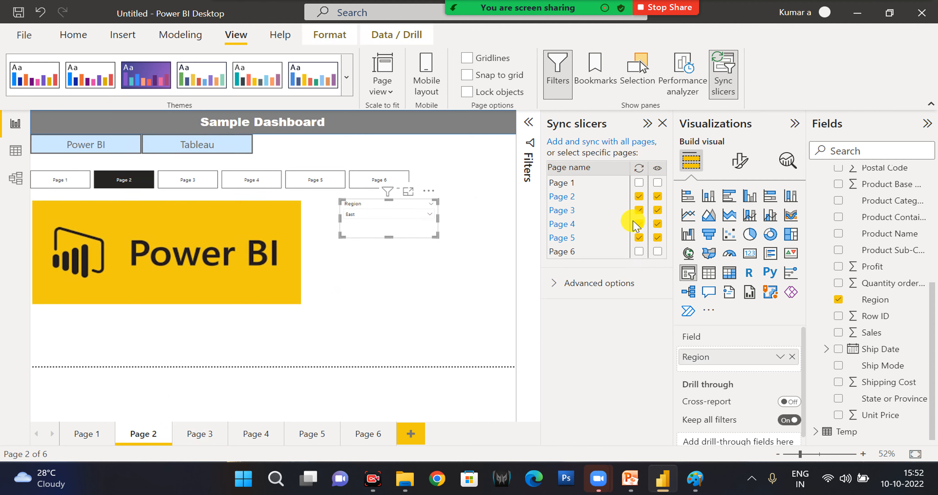
# Show the Region slicer's advanced sync options, and close the Sync slicers pane.
pyautogui.click(593, 286)
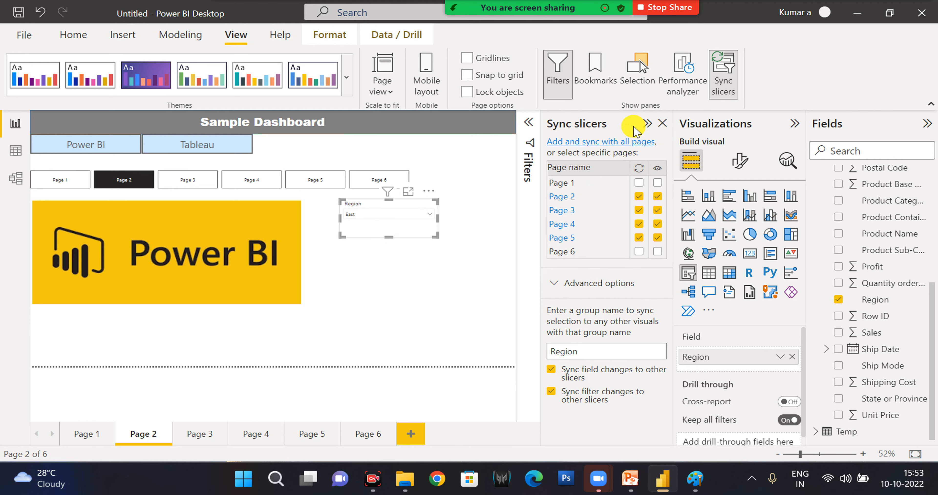
pyautogui.click(662, 124)
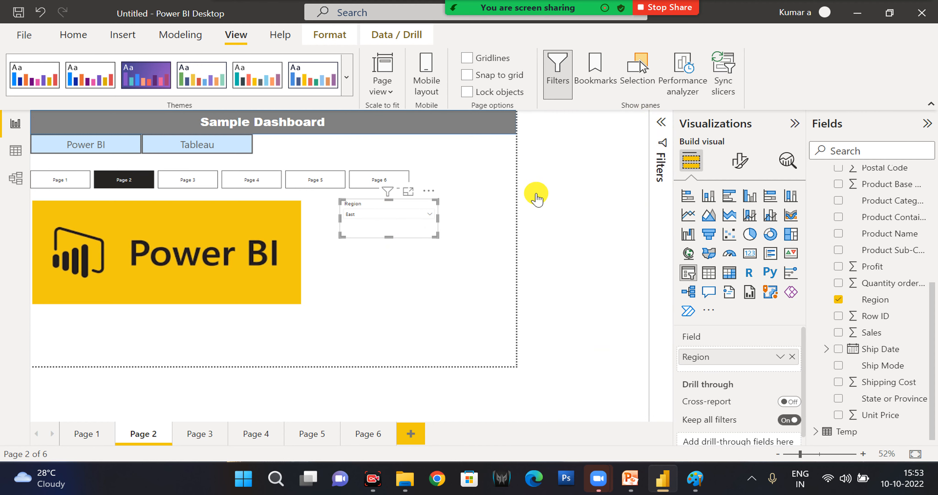
pyautogui.click(458, 309)
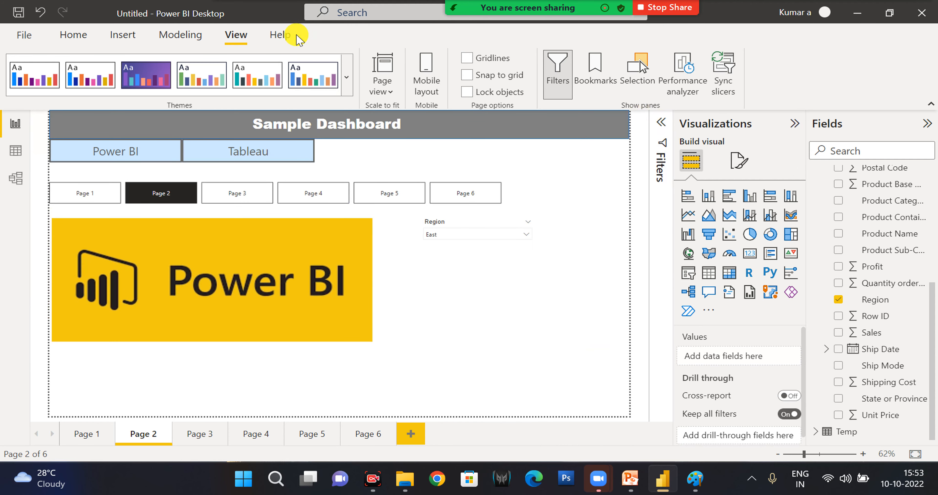
# Select the Power BI button on Page 2 and show the interaction and arrangement commands for it.
pyautogui.click(449, 222)
pyautogui.click(419, 306)
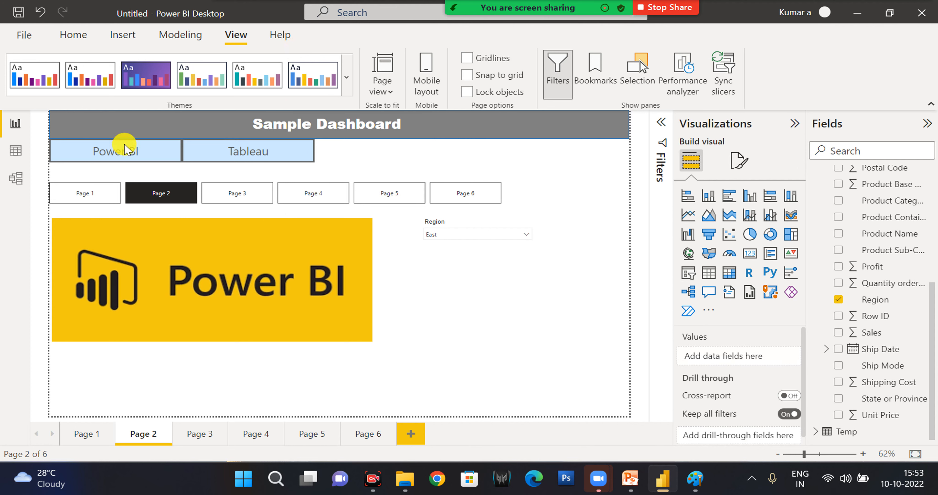
pyautogui.click(126, 158)
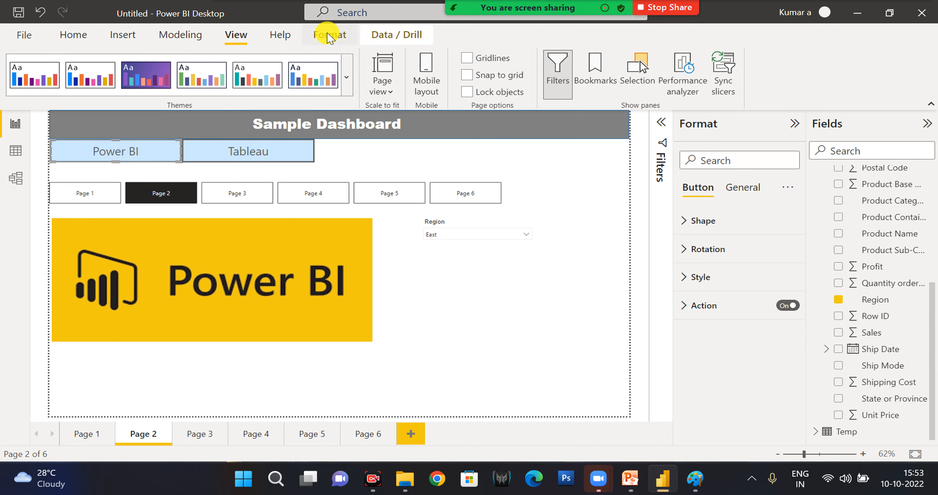
pyautogui.click(329, 40)
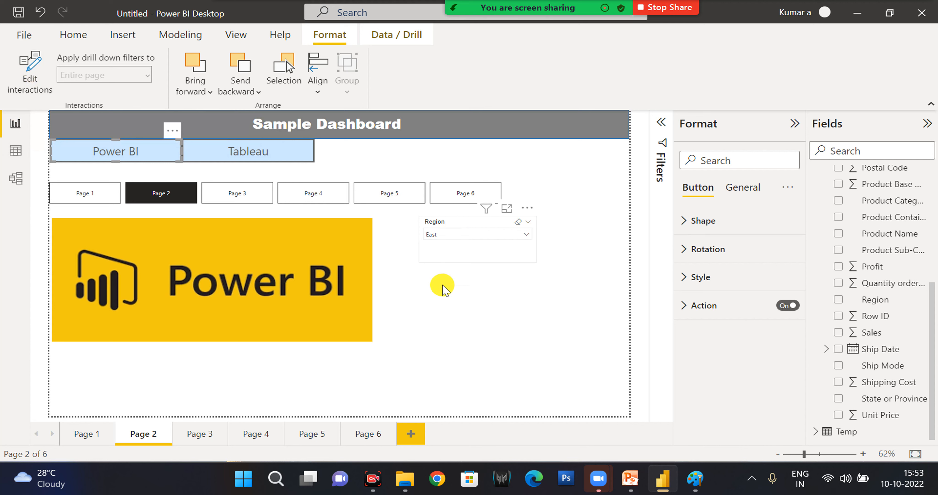
# Create a clustered column chart of Sales by Ship Mode on Page 6, enlarge it and place it in the page's lower-left area.
pyautogui.click(366, 439)
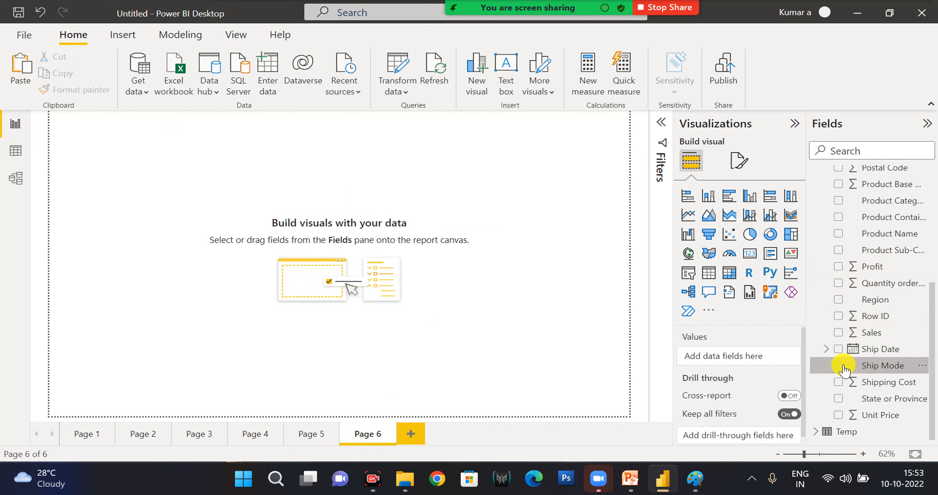
pyautogui.click(838, 333)
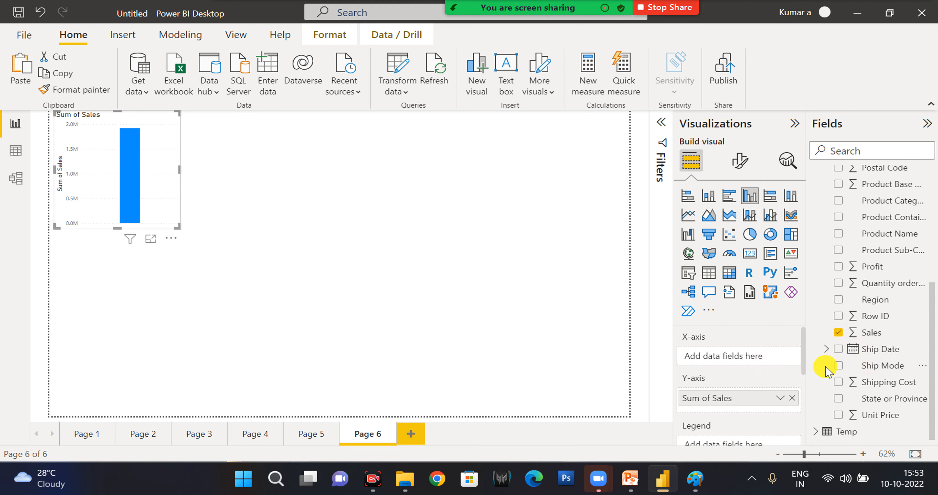
pyautogui.moveTo(860, 362); pyautogui.dragTo(760, 362)
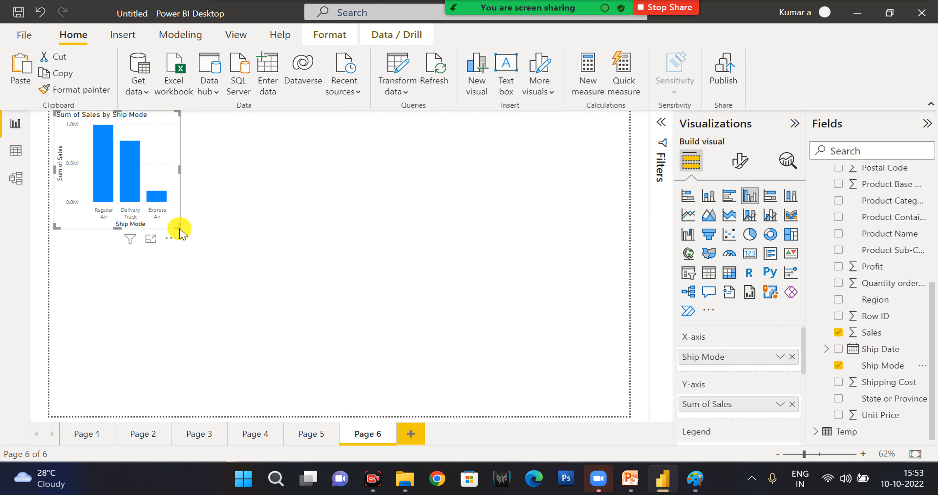
pyautogui.moveTo(176, 227); pyautogui.dragTo(290, 293)
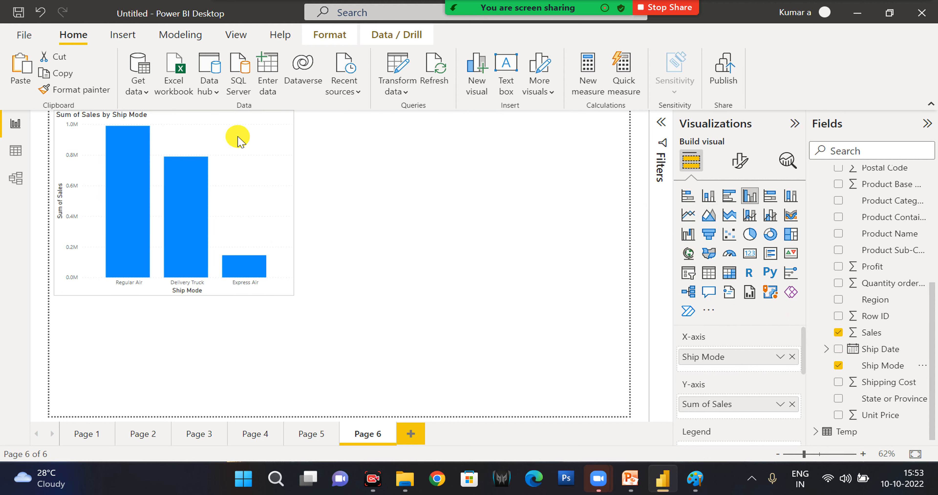
pyautogui.moveTo(241, 137); pyautogui.dragTo(236, 237)
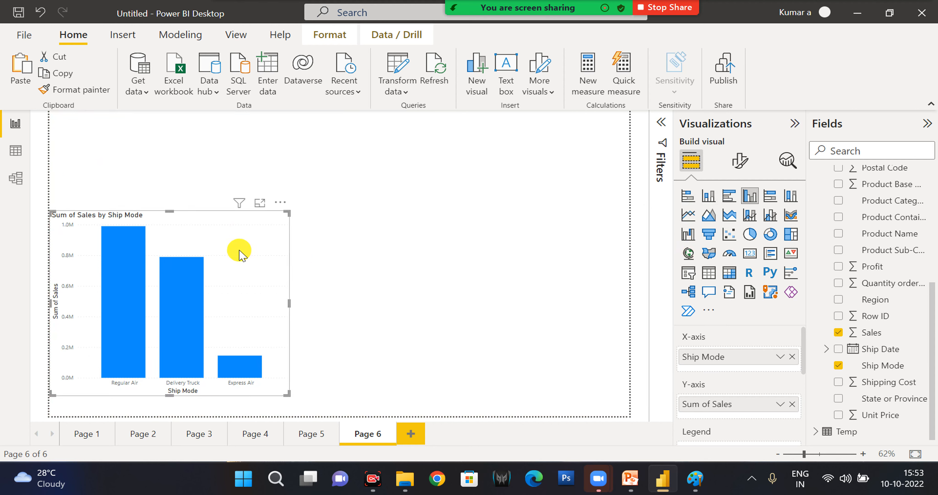
# Paste a copy of the Ship Mode chart beside the original on Page 6 and replace its X-axis field with Region.
pyautogui.hotkey('ctrl', 'v')
pyautogui.moveTo(564, 193); pyautogui.dragTo(524, 197)
pyautogui.click(792, 356)
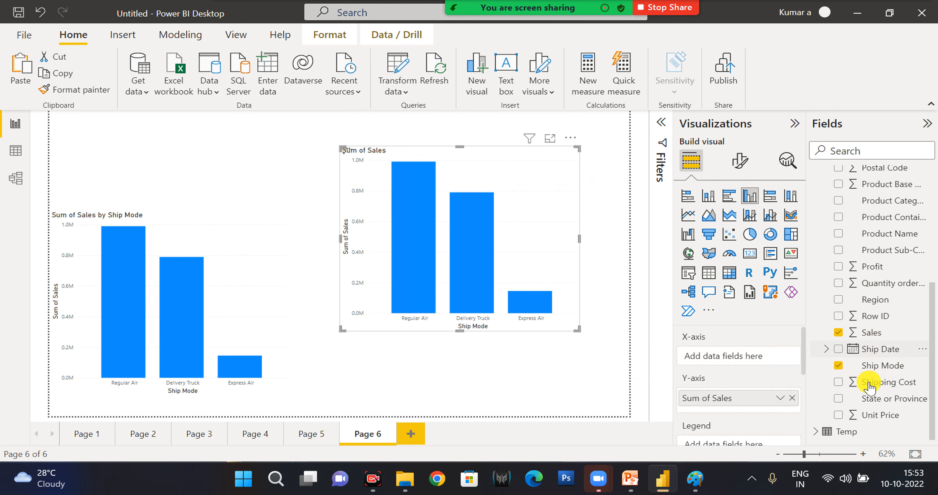
pyautogui.click(836, 300)
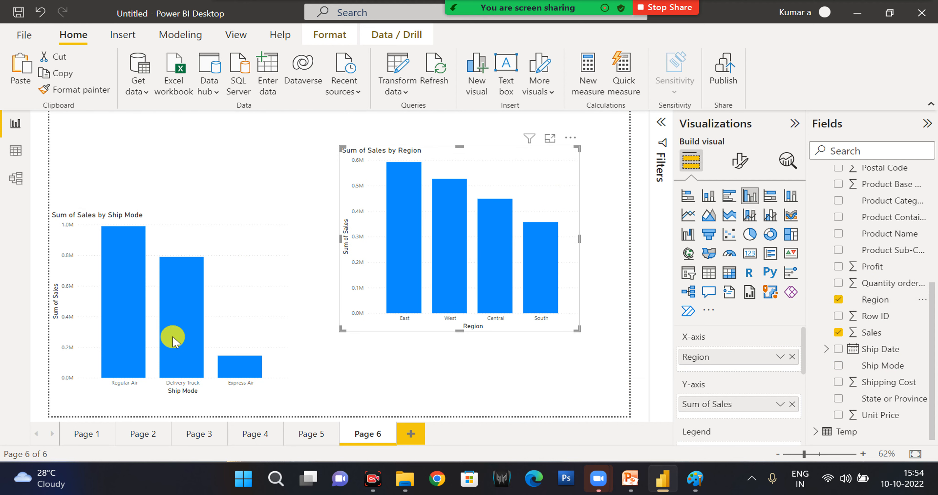
# Highlight West, Central and East in the Region chart to test cross-highlighting of the Ship Mode chart, clearing the selection.
pyautogui.click(455, 301)
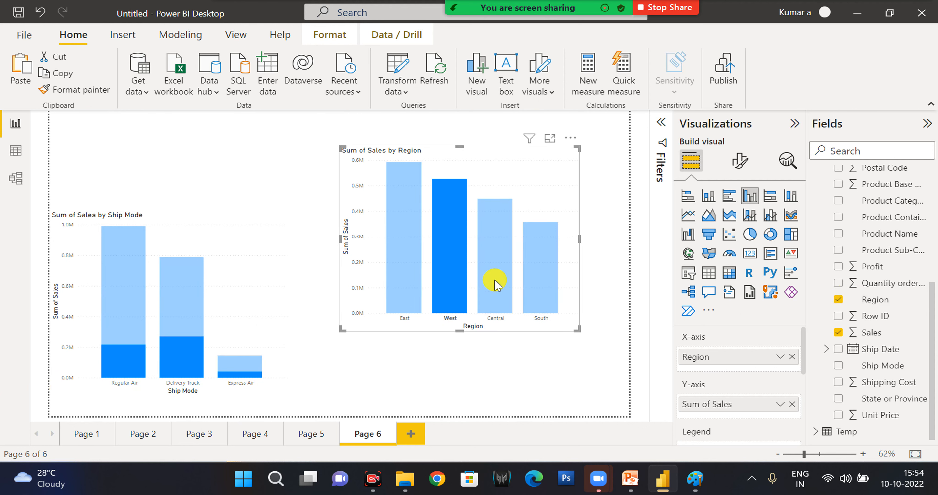
pyautogui.click(506, 269)
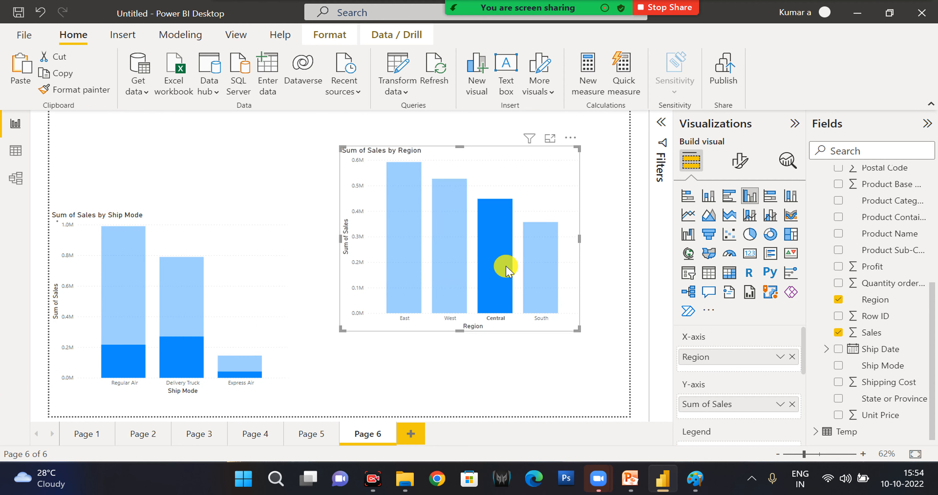
pyautogui.click(523, 276)
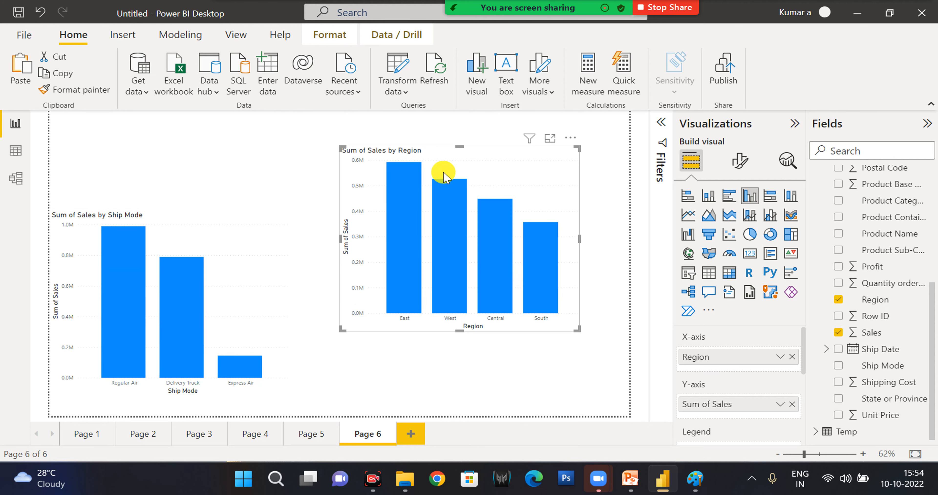
pyautogui.click(405, 204)
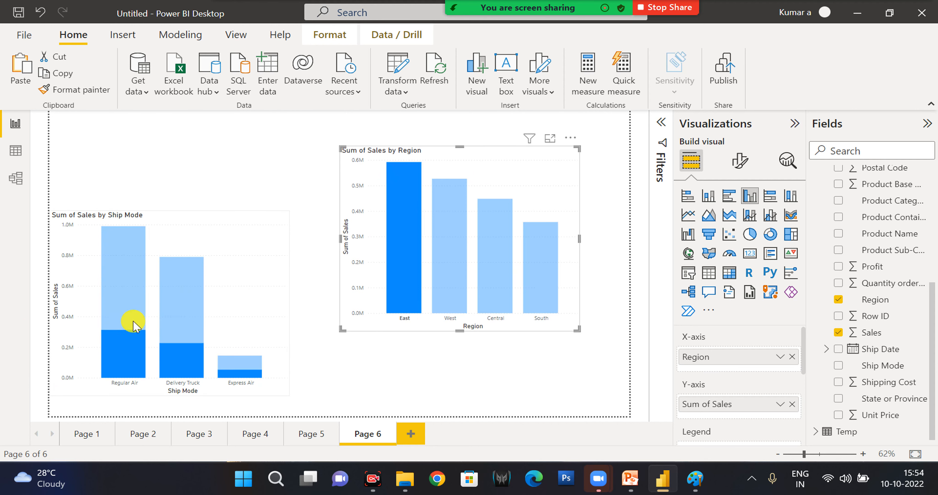
pyautogui.click(502, 181)
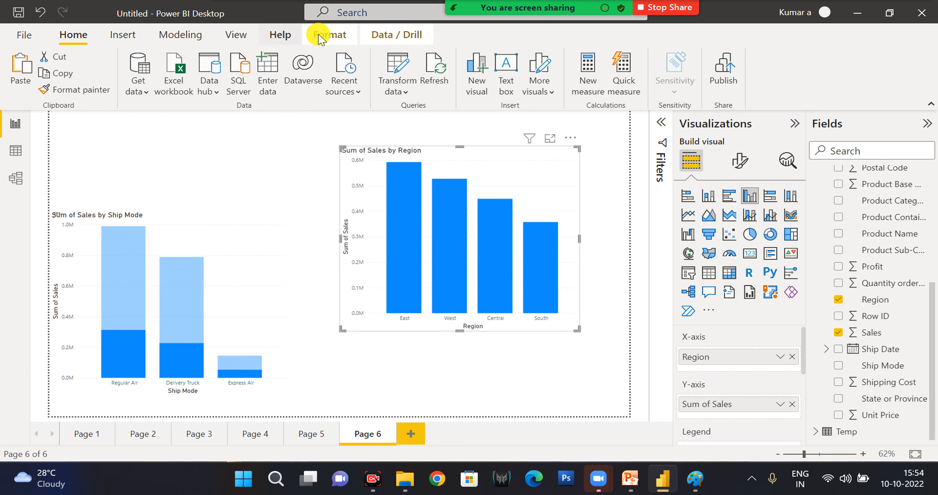
# Turn on Edit interactions with the Sum of Sales by Region chart selected.
pyautogui.click(330, 36)
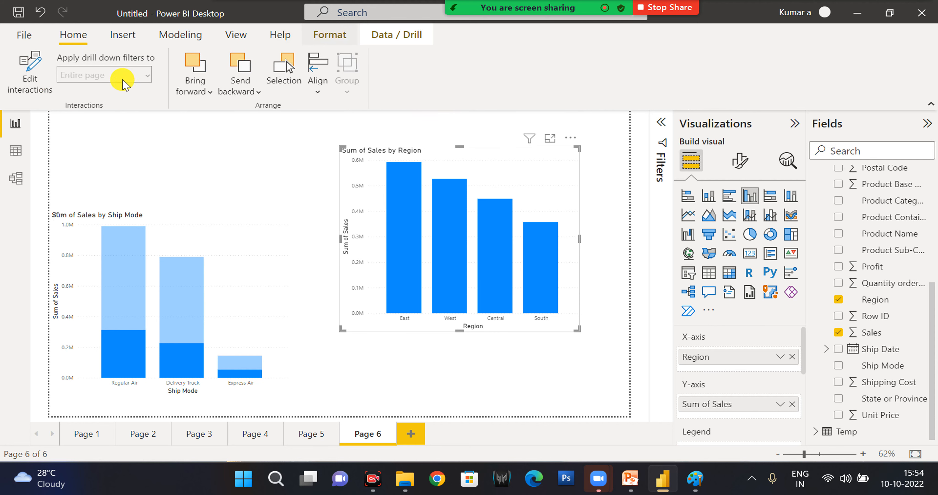
pyautogui.click(31, 91)
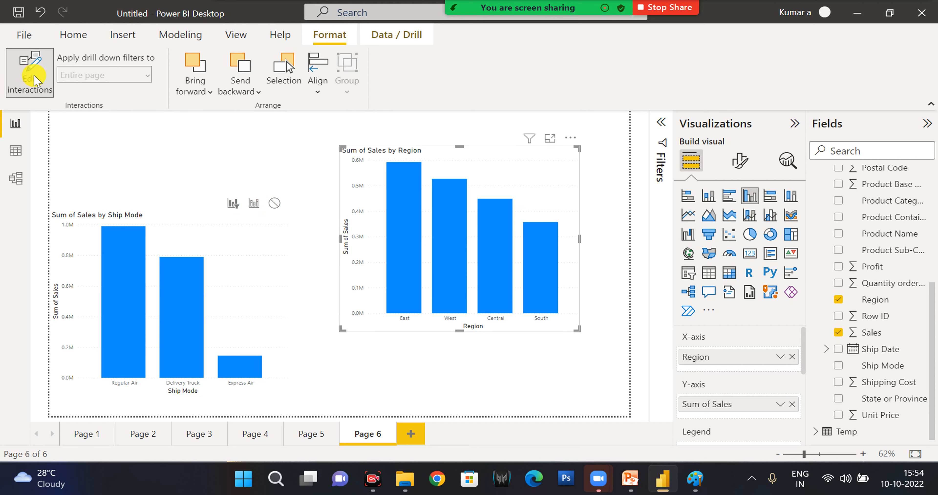
# Set the Region chart's interaction with the Ship Mode chart to None and test it by selecting the region columns.
pyautogui.click(399, 259)
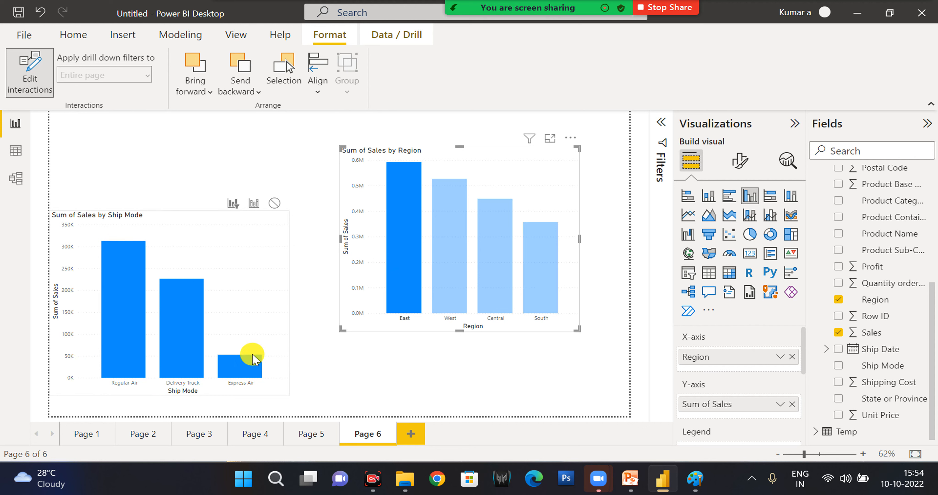
pyautogui.click(540, 301)
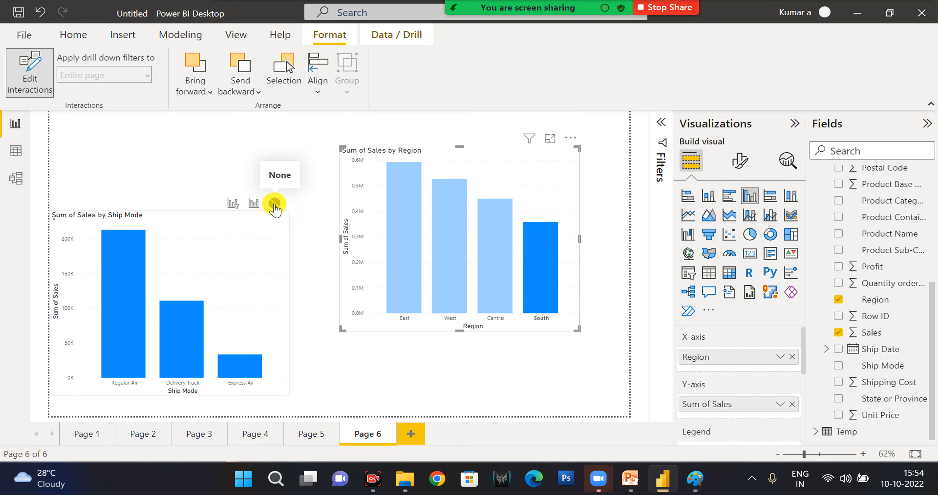
pyautogui.click(274, 203)
pyautogui.click(450, 252)
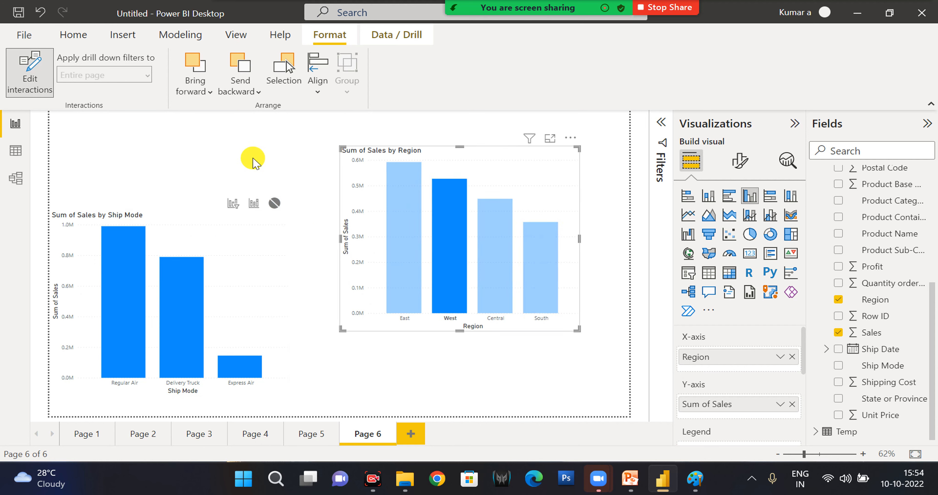
pyautogui.click(488, 264)
pyautogui.click(548, 288)
pyautogui.click(410, 263)
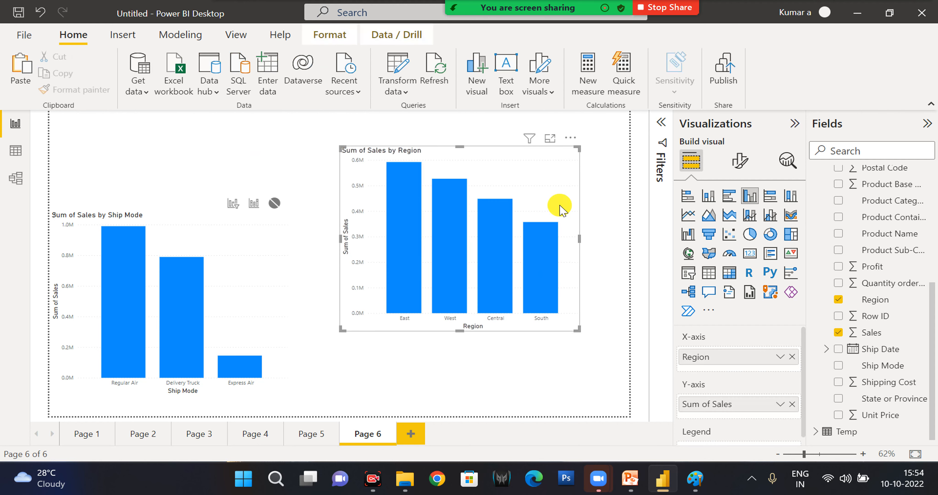
# Shorten the Sum of Sales by Region chart by lowering its upper edge to the level of the Ship Mode chart's title, and deselect it.
pyautogui.click(452, 163)
pyautogui.moveTo(461, 161); pyautogui.dragTo(469, 209)
pyautogui.click(469, 162)
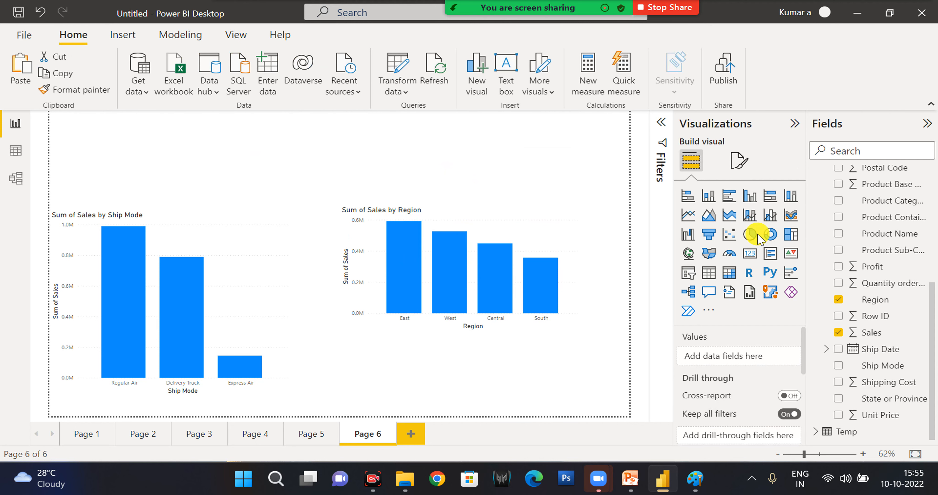
# Add a Region slicer to Page 6.
pyautogui.scroll(5, 847, 239)
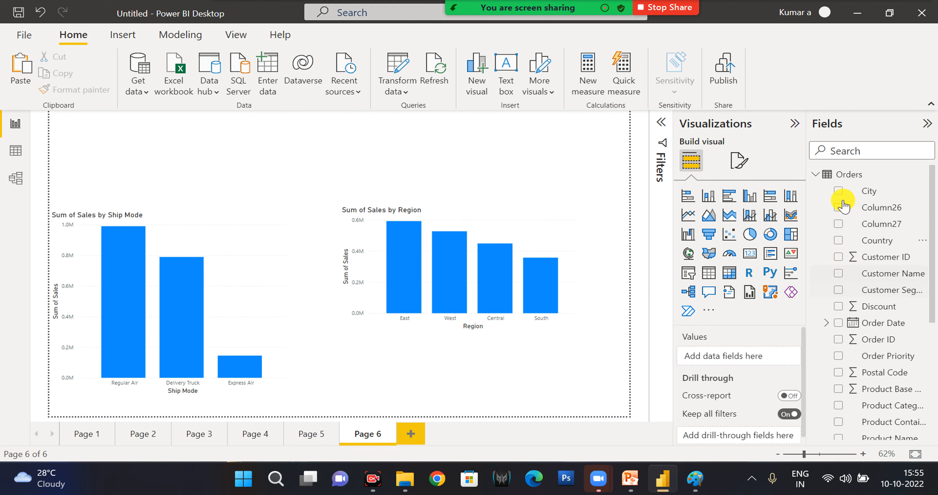
pyautogui.scroll(-5, 858, 327)
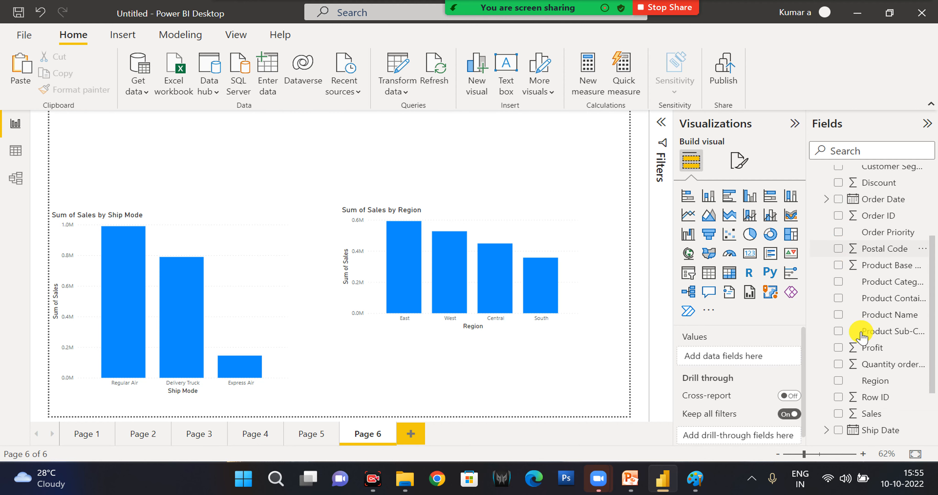
pyautogui.scroll(-1, 861, 336)
pyautogui.click(839, 300)
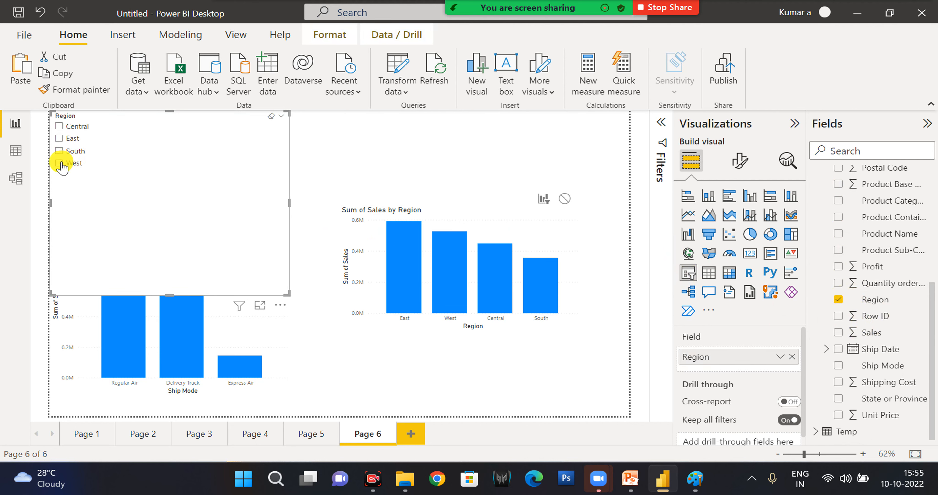
# Set the Region slicer's interaction with the Sum of Sales by Region chart to None, testing the slicer with West, South and Central.
pyautogui.click(59, 163)
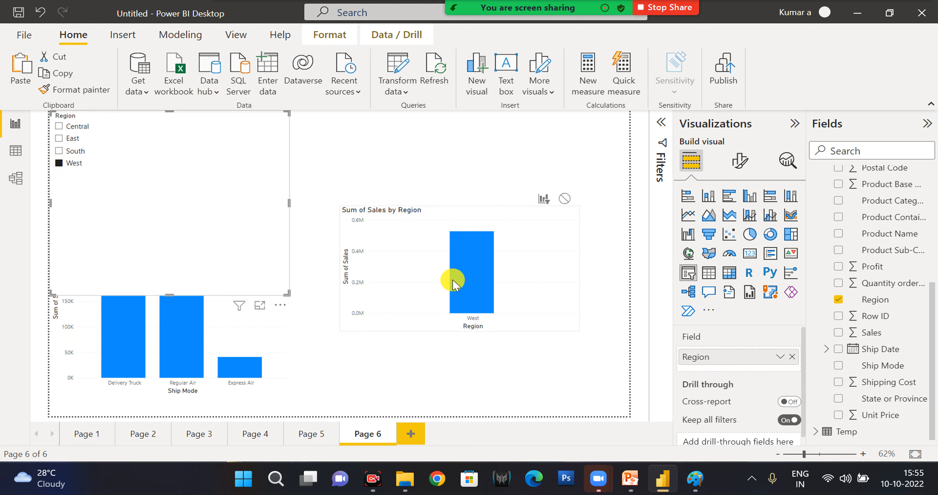
pyautogui.click(330, 36)
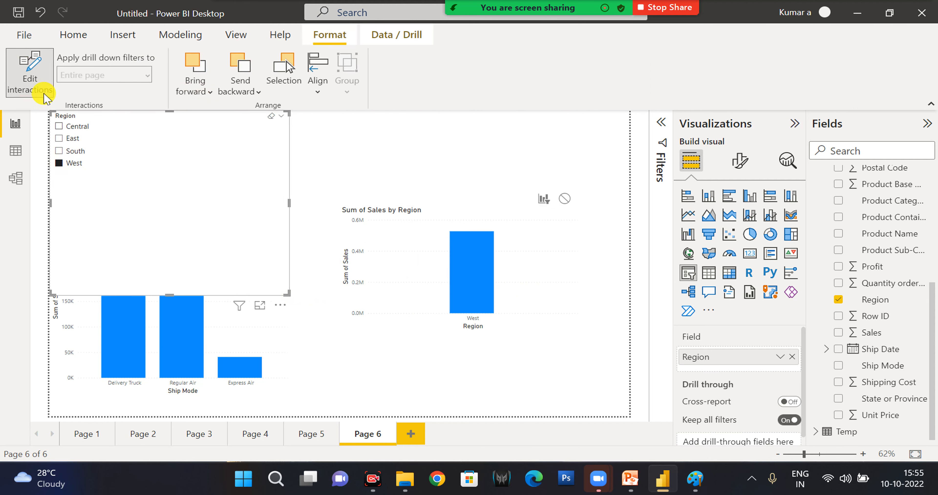
pyautogui.click(562, 199)
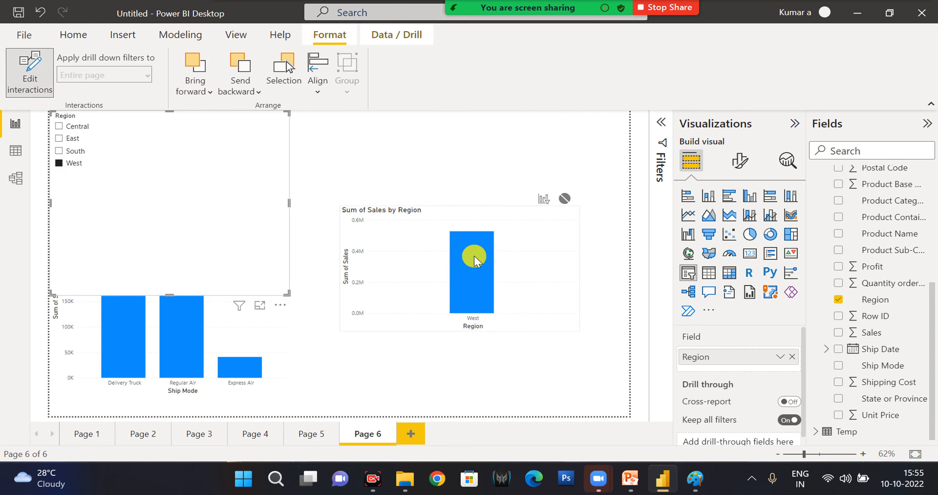
pyautogui.click(60, 151)
pyautogui.click(59, 128)
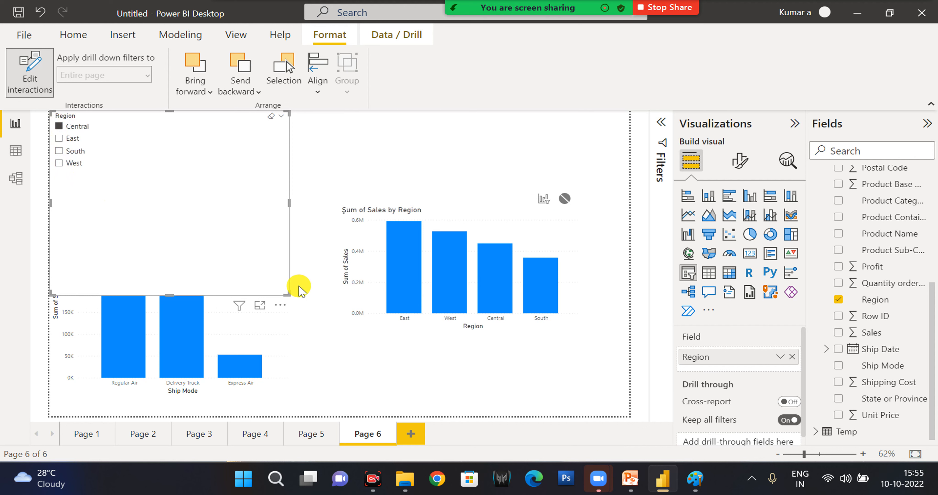
# Shorten the Region slicer so it ends just above the Ship Mode chart and clear its Central selection.
pyautogui.moveTo(273, 208); pyautogui.dragTo(251, 222)
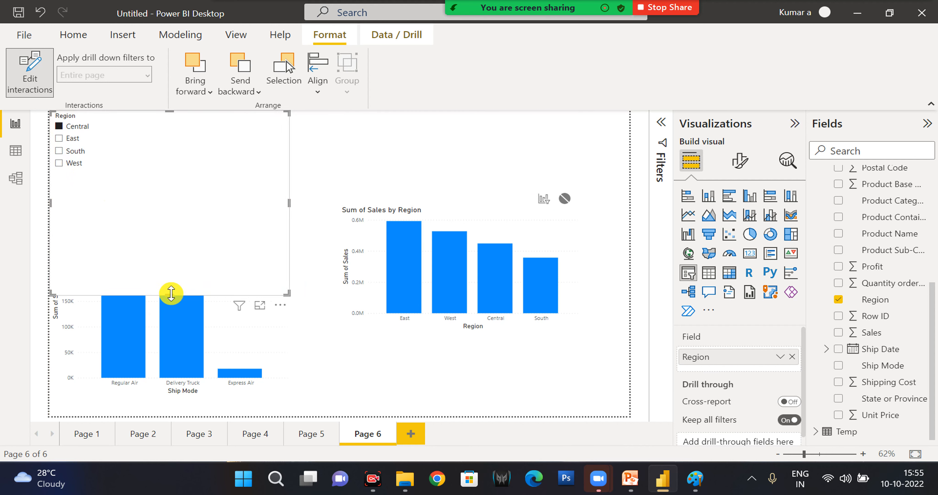
pyautogui.moveTo(169, 294); pyautogui.dragTo(167, 216)
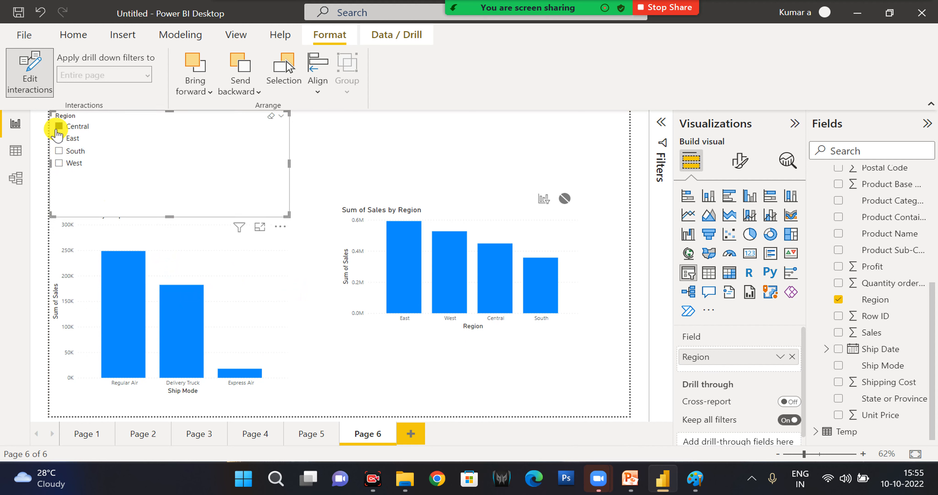
pyautogui.click(61, 126)
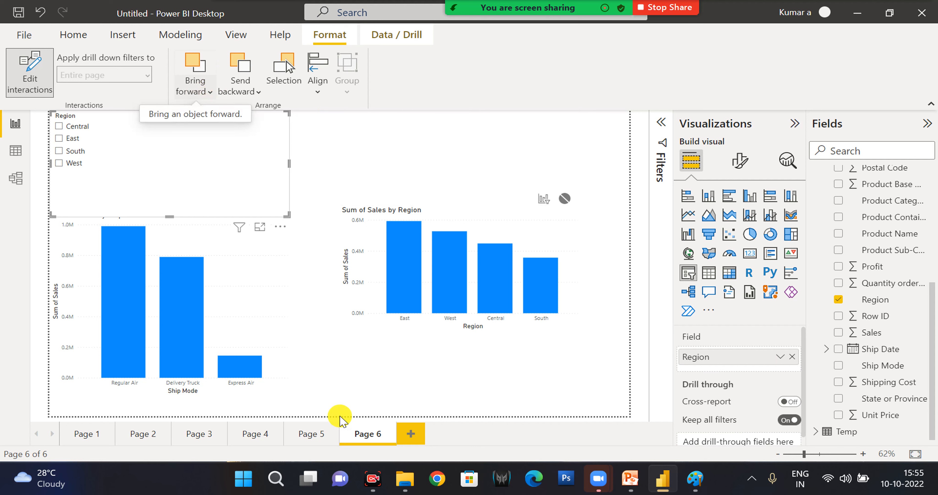
# Bring the grey header bar on Page 2 to the front, over the Sample Dashboard title.
pyautogui.click(90, 441)
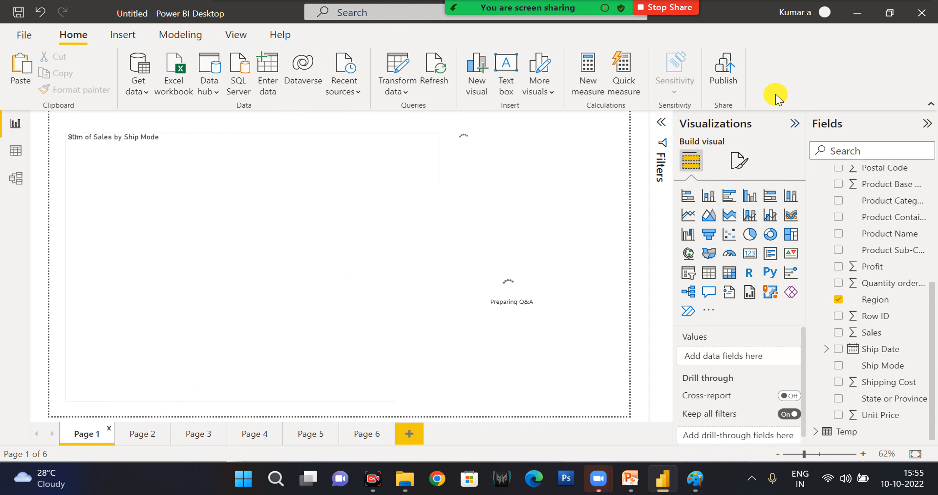
pyautogui.click(154, 441)
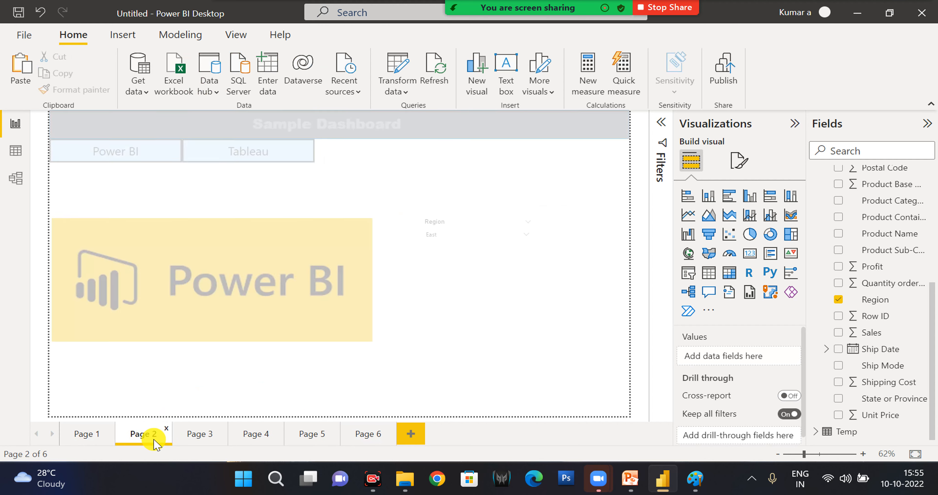
pyautogui.click(496, 134)
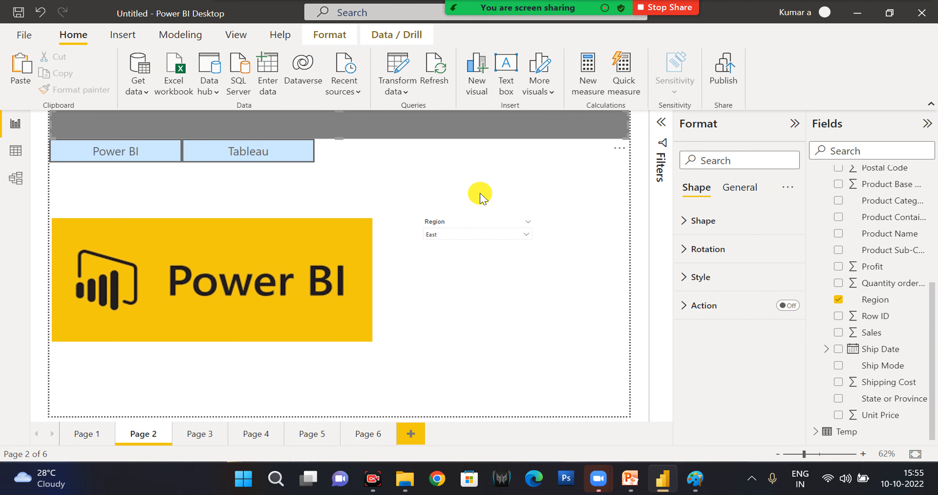
pyautogui.press('Escape')
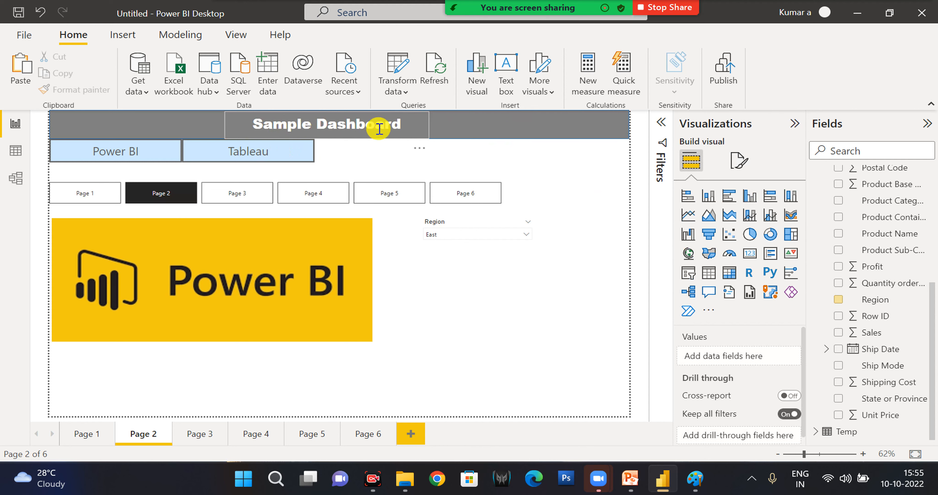
pyautogui.click(488, 130)
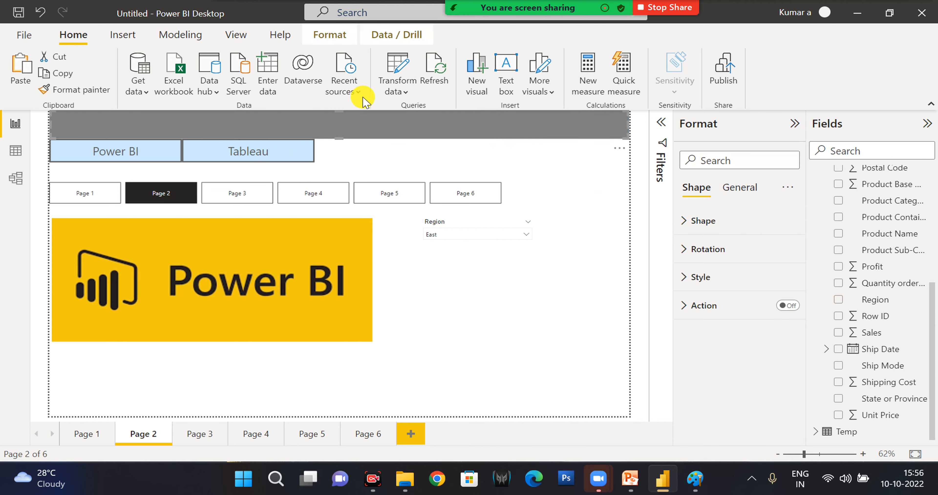
pyautogui.click(320, 38)
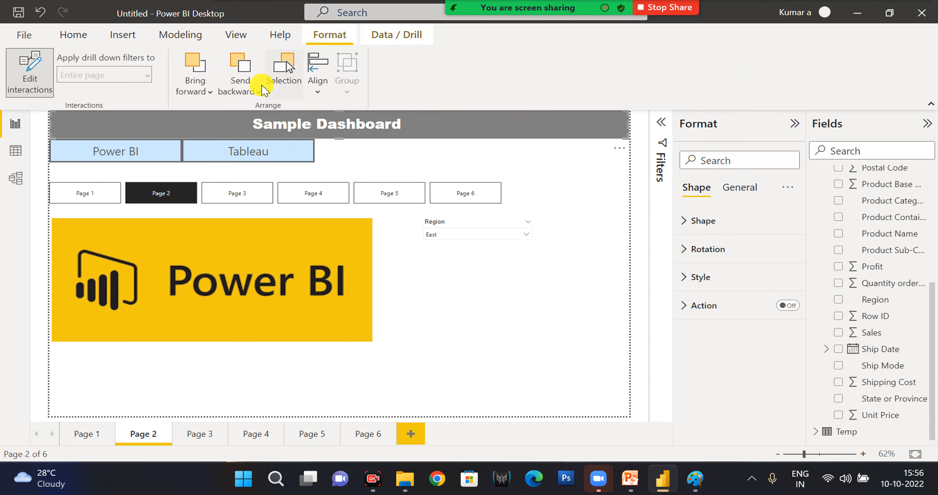
pyautogui.click(200, 98)
pyautogui.click(220, 142)
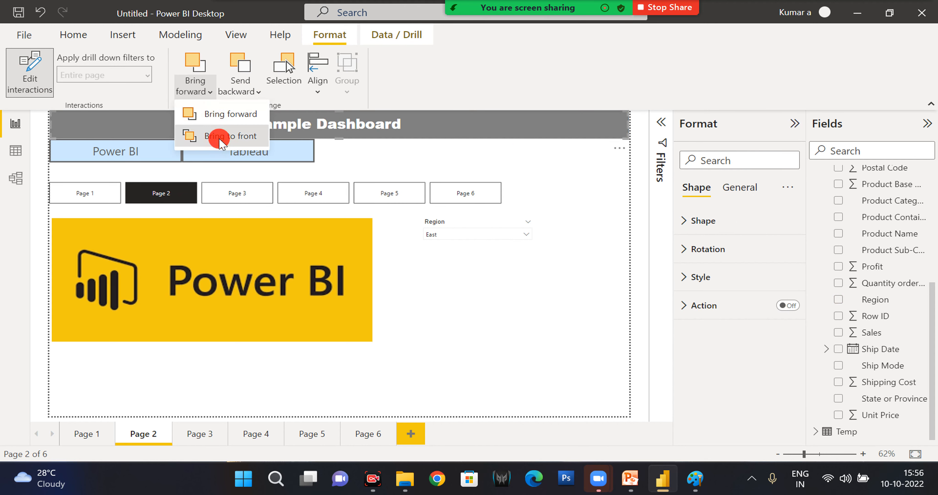
pyautogui.click(521, 320)
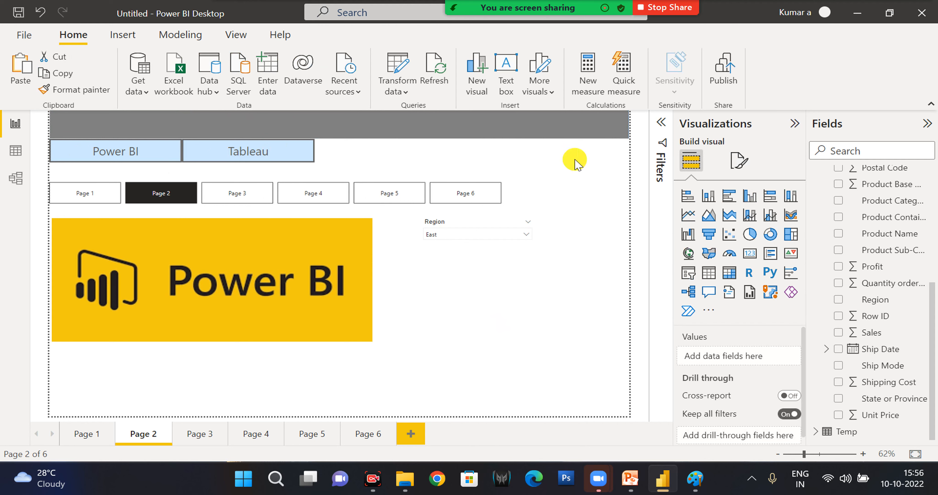
# Move the grey header bar down off the title text box and return it to the page's upper edge.
pyautogui.moveTo(512, 127); pyautogui.dragTo(498, 180)
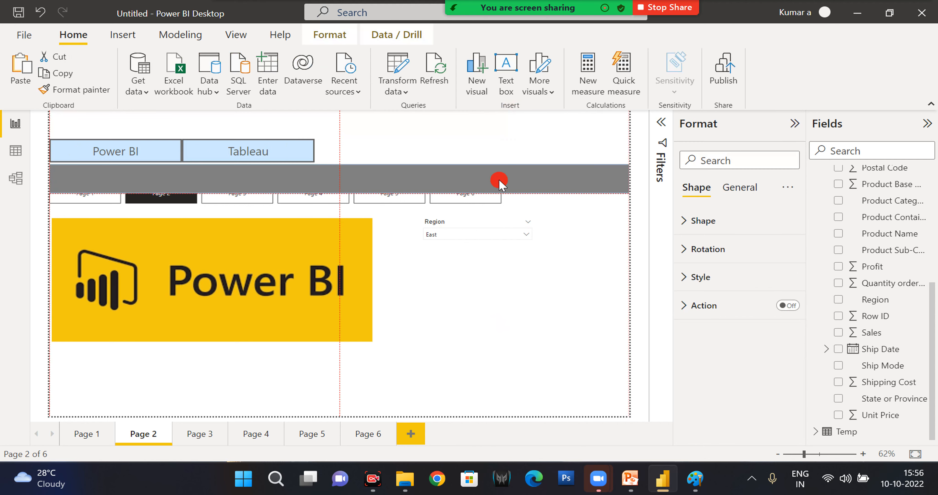
pyautogui.click(350, 127)
pyautogui.moveTo(391, 126); pyautogui.dragTo(414, 153)
pyautogui.moveTo(546, 186); pyautogui.dragTo(541, 138)
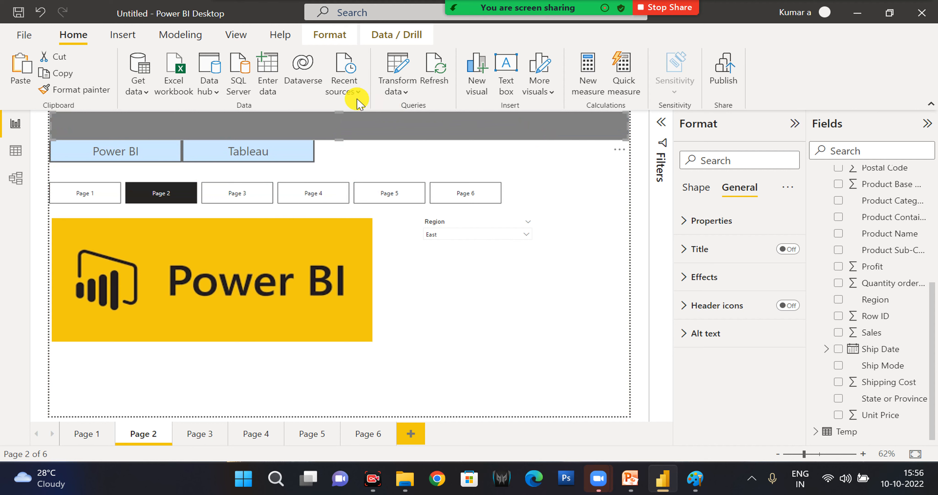
# Try to change the grey header bar's stacking order so it lies behind the Sample Dashboard title.
pyautogui.click(330, 37)
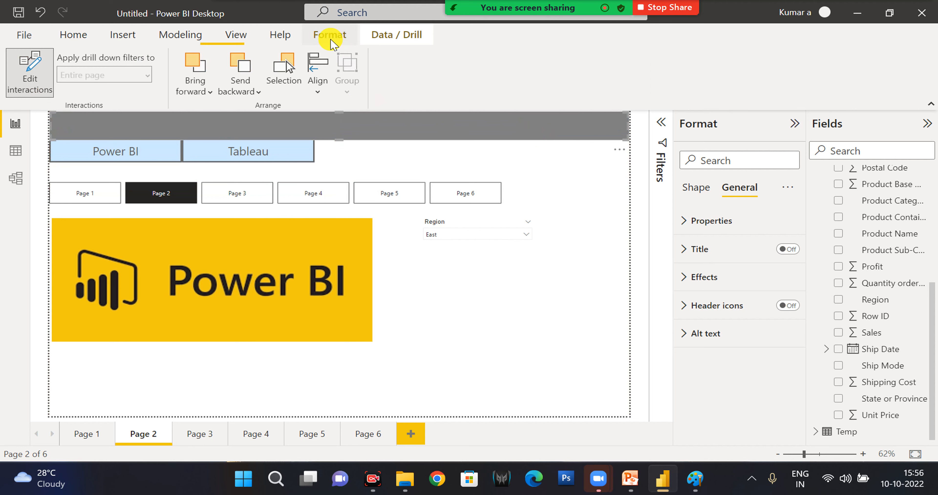
pyautogui.click(205, 97)
pyautogui.click(247, 113)
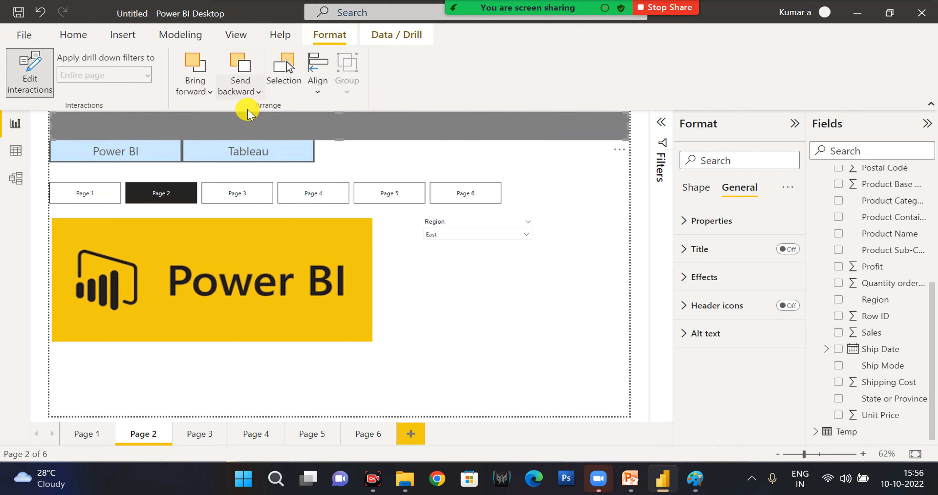
pyautogui.click(252, 95)
pyautogui.click(243, 128)
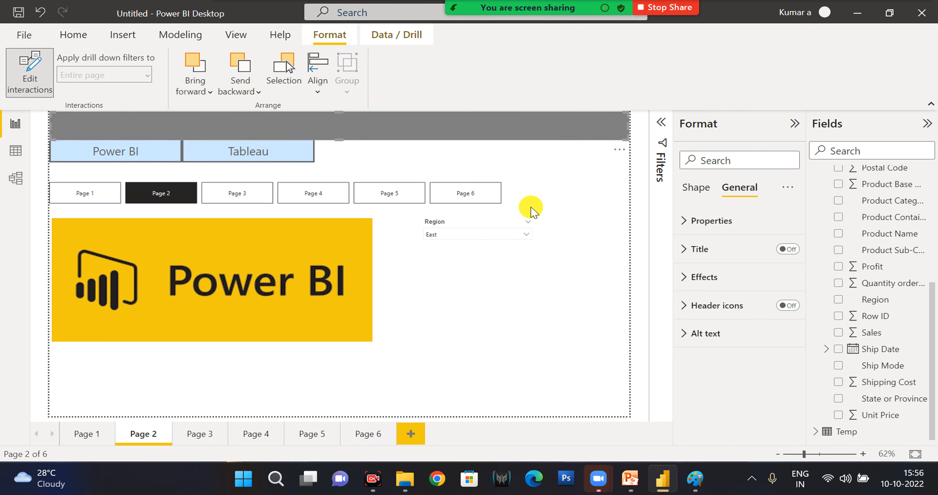
pyautogui.click(562, 245)
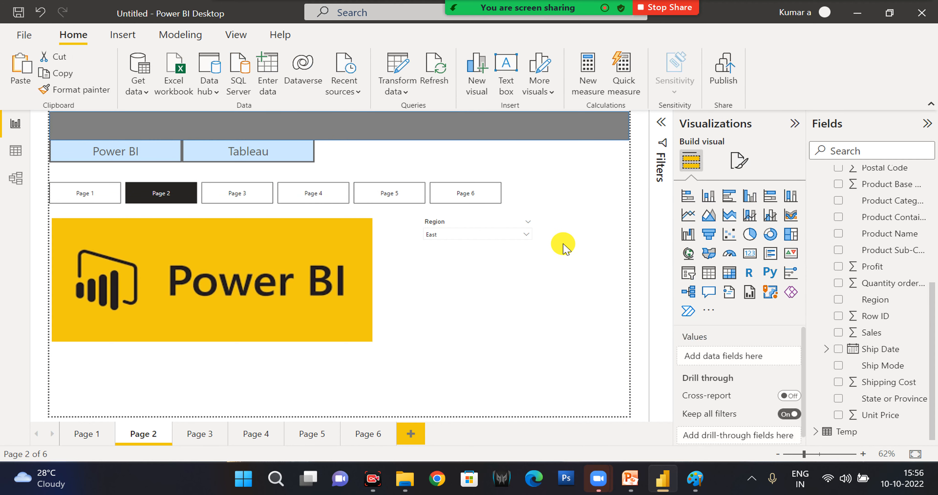
# Move the grey header bar below the title box to inspect the title's text formatting, and put the bar back.
pyautogui.click(410, 137)
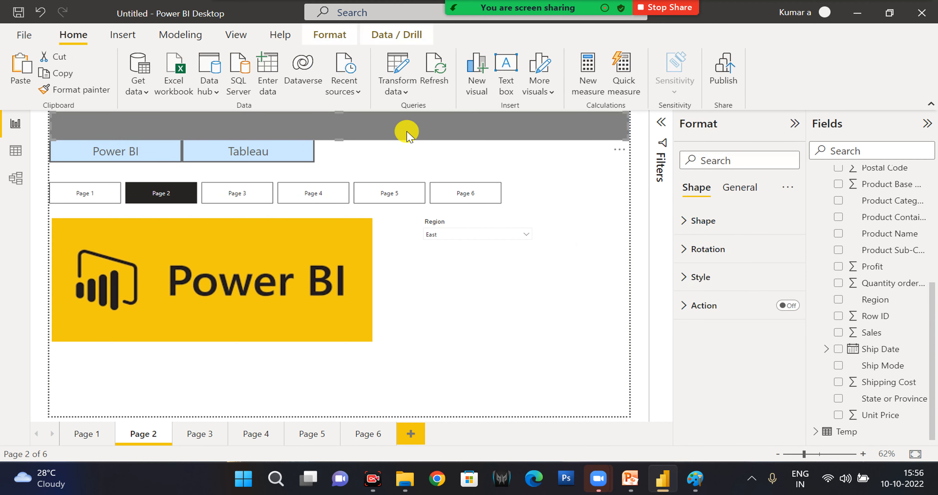
pyautogui.moveTo(411, 147); pyautogui.dragTo(413, 161)
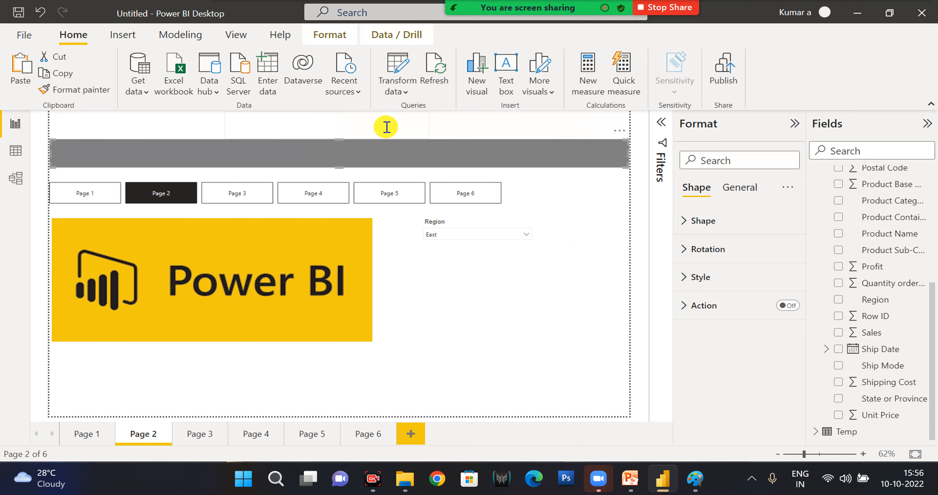
pyautogui.click(359, 114)
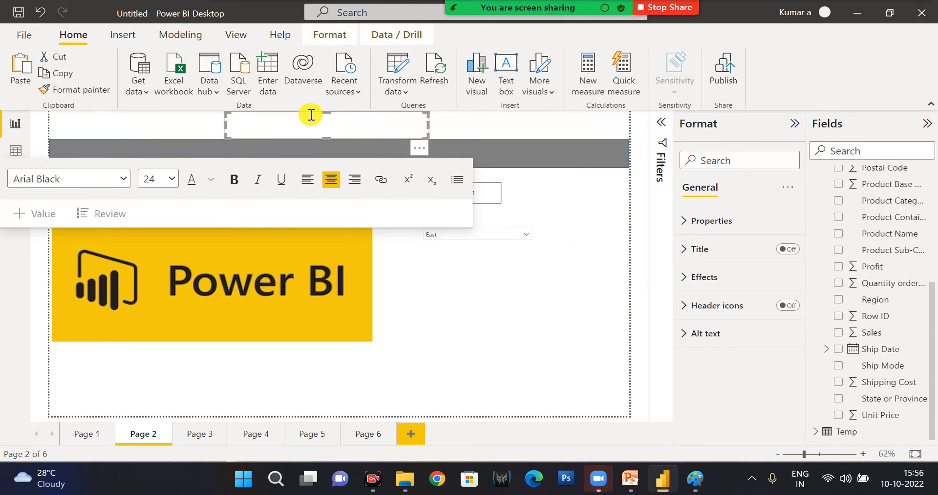
pyautogui.moveTo(311, 114); pyautogui.dragTo(311, 147)
pyautogui.click(549, 162)
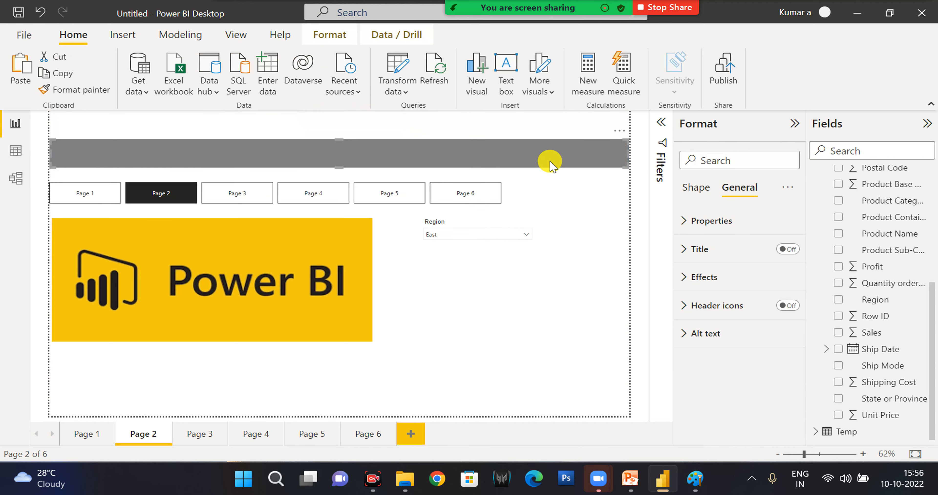
pyautogui.moveTo(538, 162); pyautogui.dragTo(531, 129)
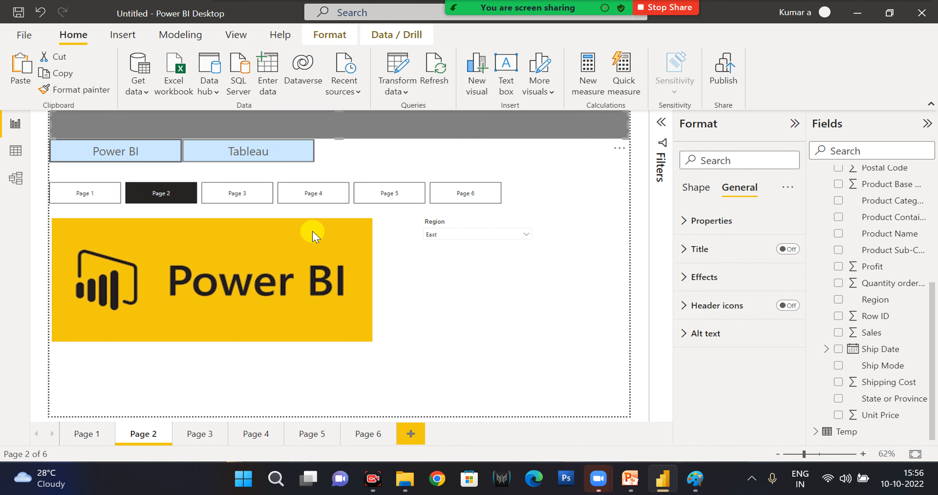
pyautogui.click(696, 194)
pyautogui.click(722, 195)
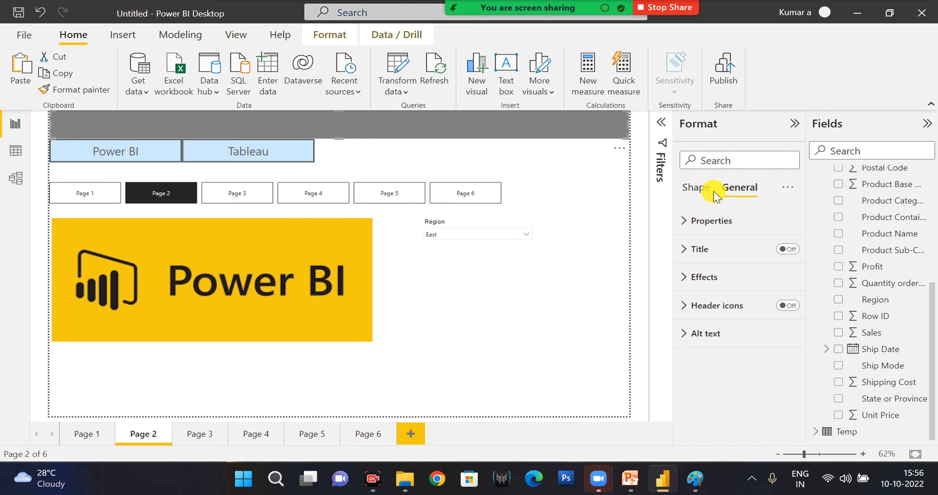
# Open the grey header bar's shape settings and view the list of available shape types.
pyautogui.click(690, 190)
pyautogui.click(695, 221)
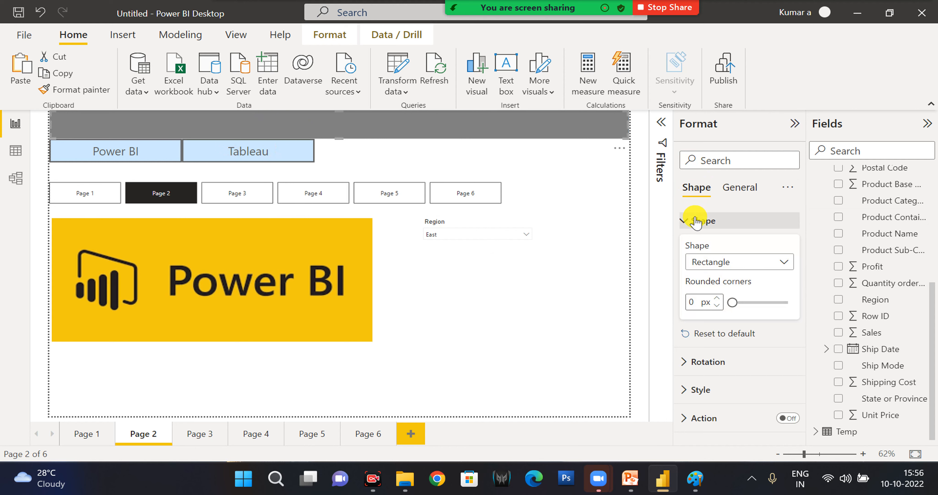
pyautogui.click(711, 263)
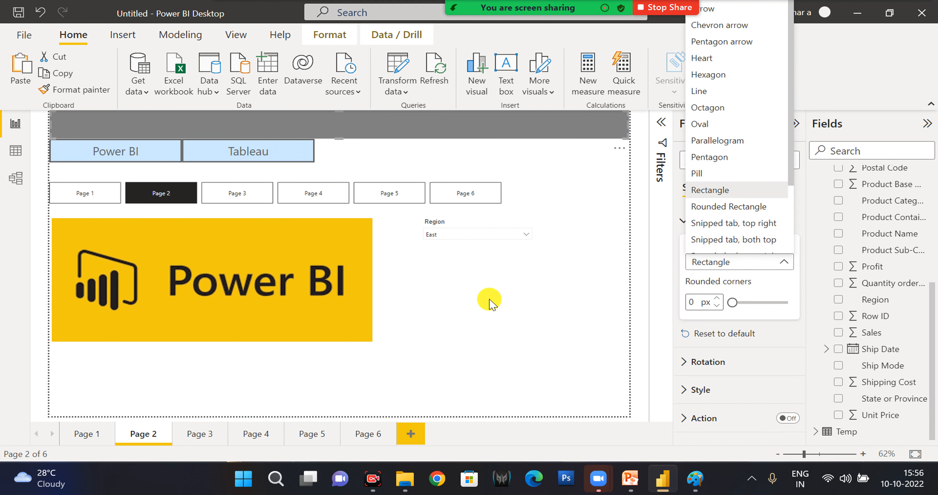
# Duplicate the grey header bar and resize the copy to about 466 wide and 144 high, placing it beside the Power BI logo below the Region slicer.
pyautogui.click(465, 128)
pyautogui.moveTo(465, 127); pyautogui.dragTo(481, 302)
pyautogui.moveTo(232, 300); pyautogui.dragTo(231, 301)
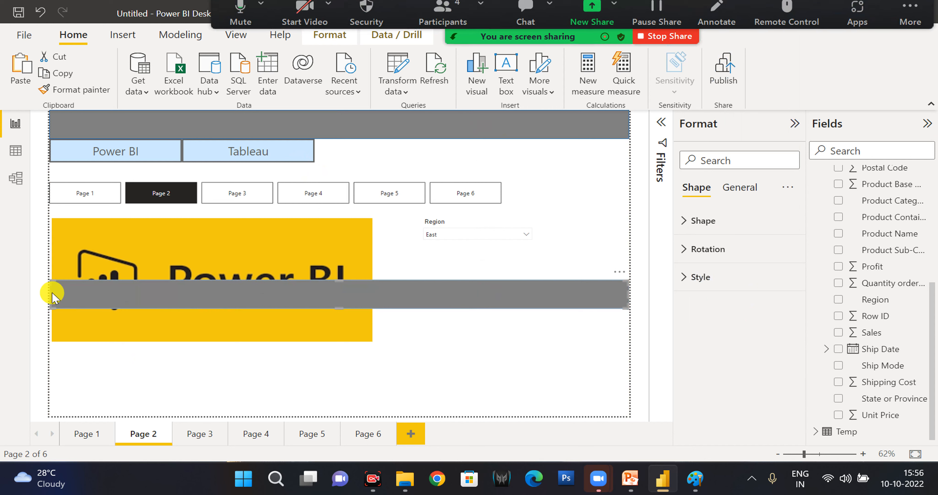
pyautogui.moveTo(50, 294); pyautogui.dragTo(362, 293)
pyautogui.moveTo(627, 295); pyautogui.dragTo(571, 296)
pyautogui.moveTo(466, 280); pyautogui.dragTo(494, 301)
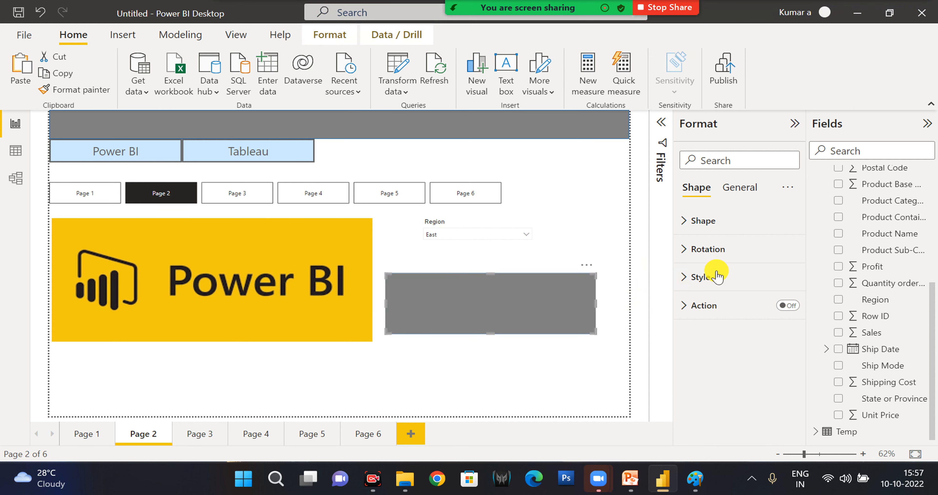
# Set the copied grey rectangle's rounded corners to 45 px.
pyautogui.click(713, 250)
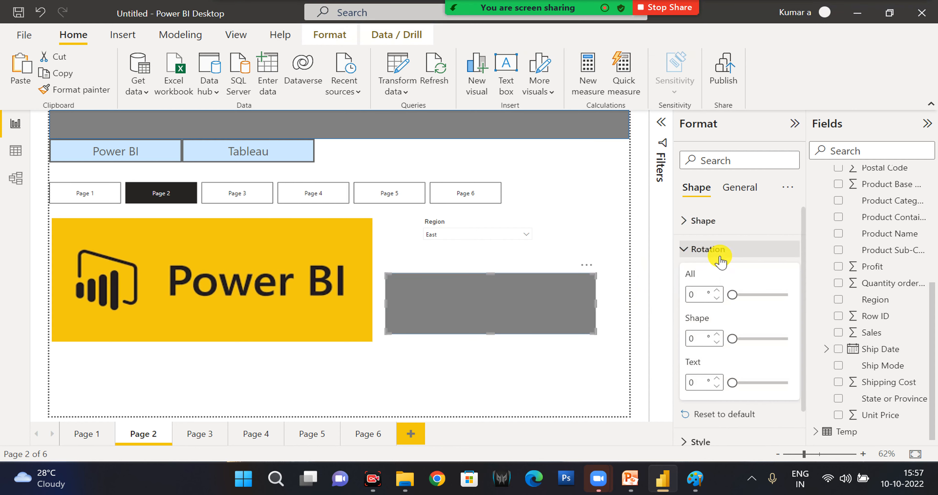
pyautogui.click(703, 219)
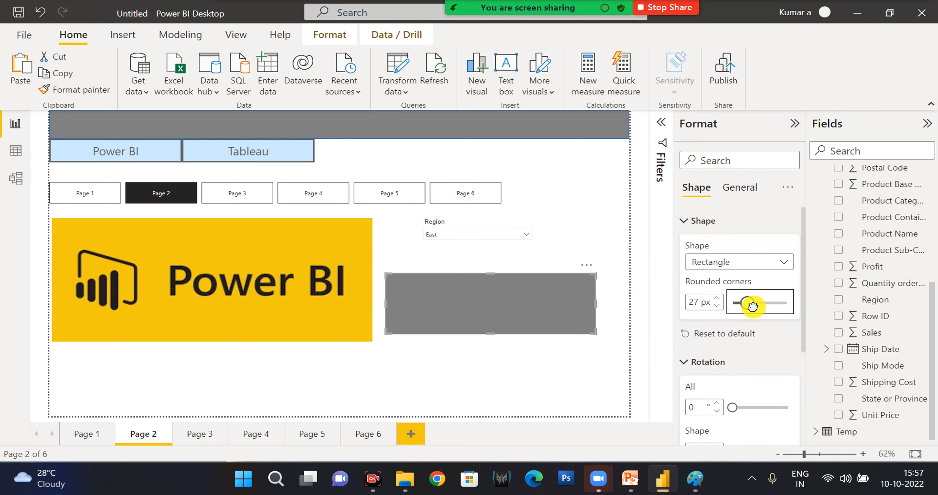
pyautogui.click(557, 372)
pyautogui.click(453, 300)
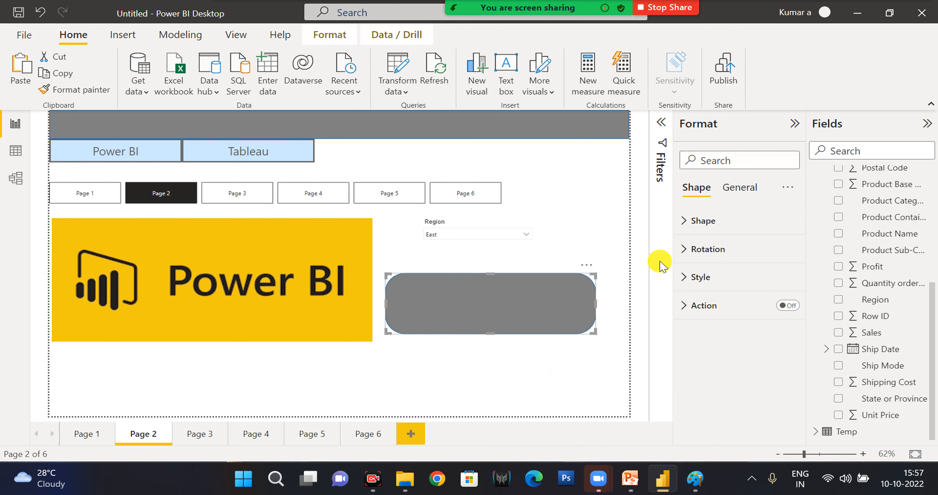
# Change the grey rectangle below the Region slicer to a Chevron arrow, followed by a Heart.
pyautogui.click(703, 221)
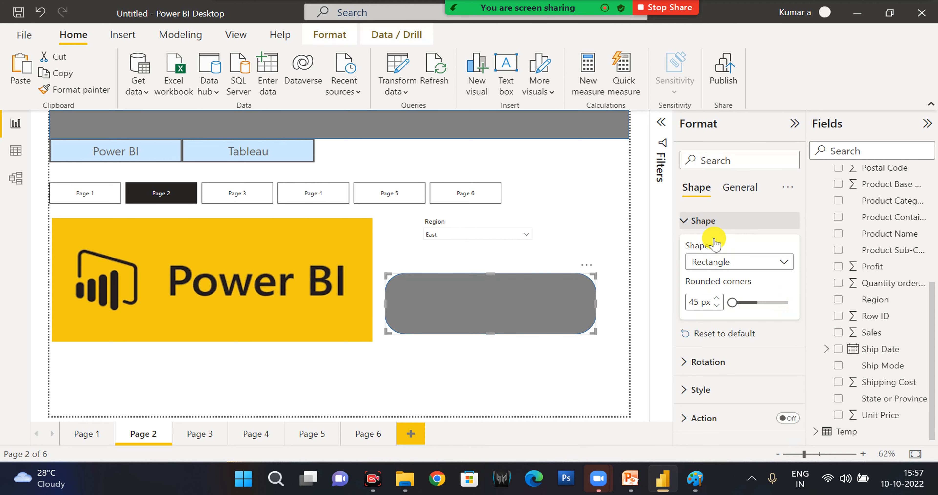
pyautogui.click(750, 269)
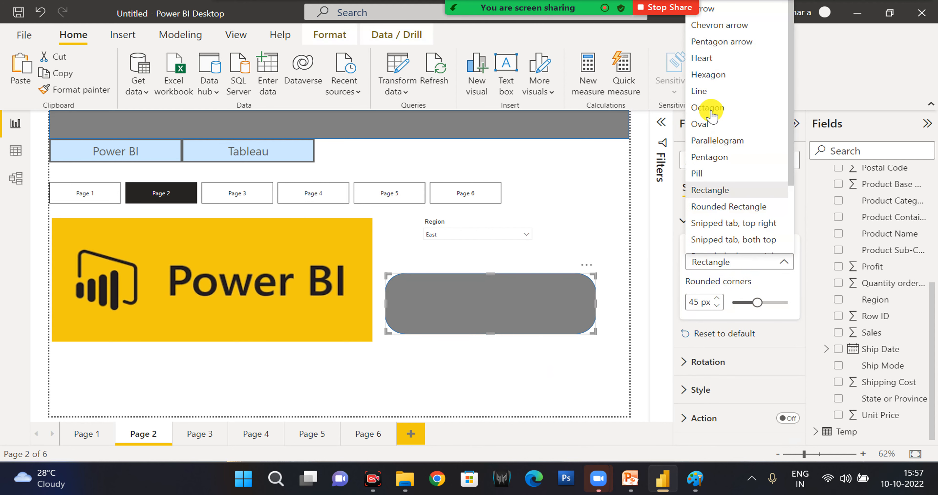
pyautogui.click(718, 26)
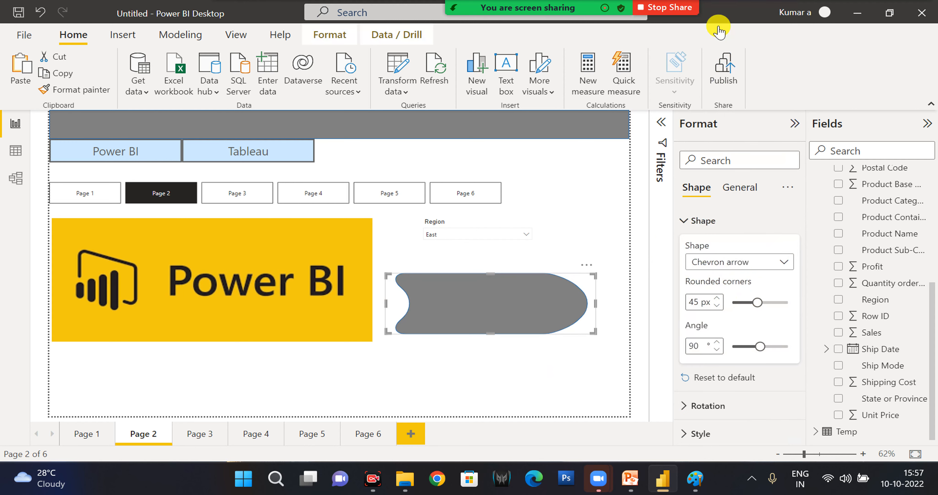
pyautogui.press('Down')
pyautogui.press('Down')
pyautogui.press('Down')
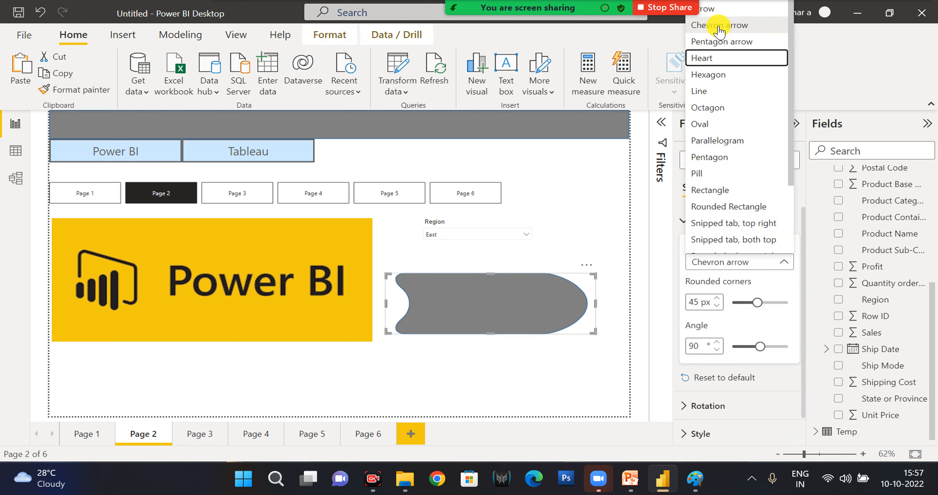
pyautogui.press('Return')
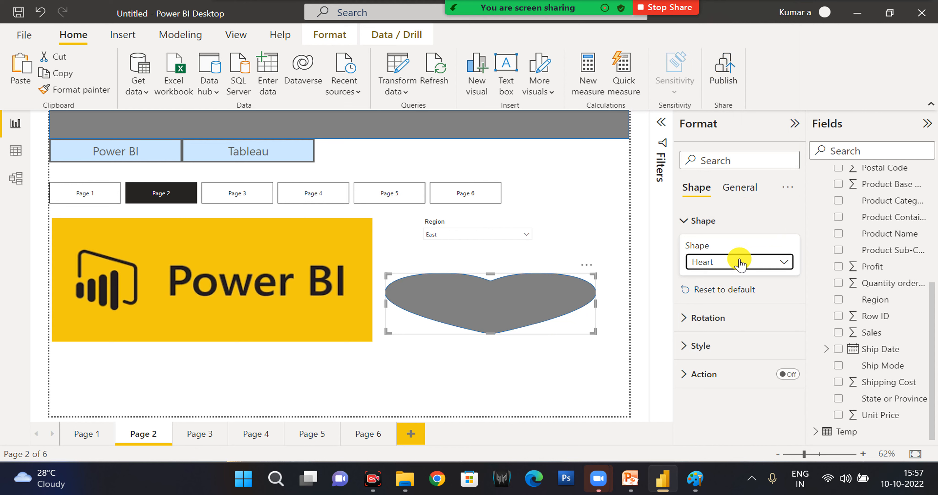
# Switch the heart back to a Rectangle and change it to a Pill.
pyautogui.click(739, 263)
pyautogui.click(724, 190)
pyautogui.click(693, 262)
pyautogui.click(704, 175)
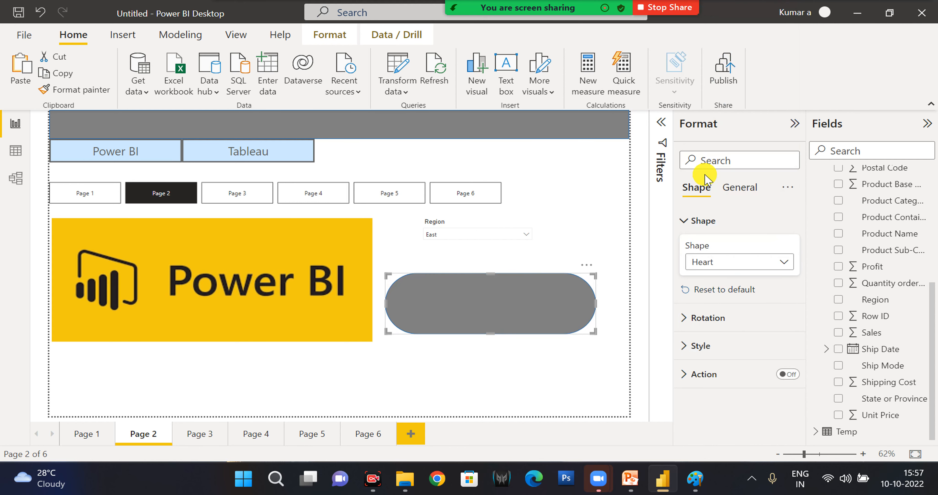
# Try the Rounded Rectangle and the Snipped tab, top right shape types on the grey shape.
pyautogui.click(713, 263)
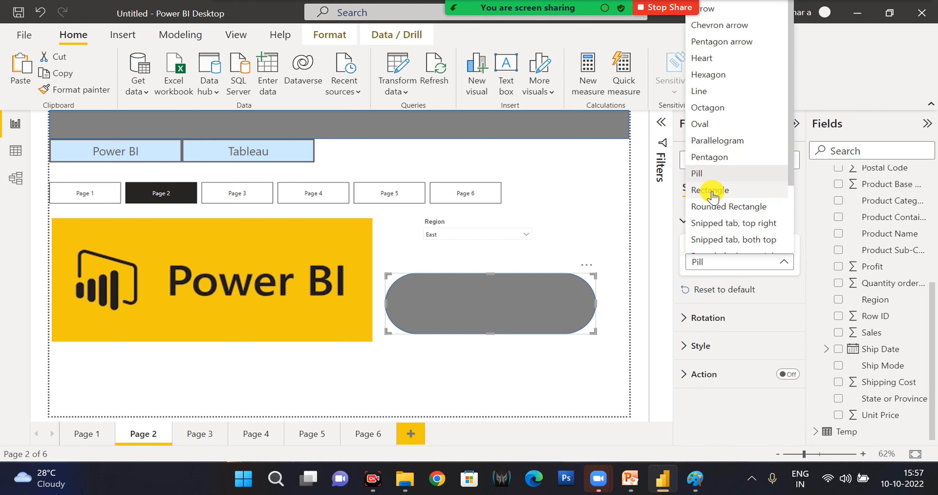
pyautogui.click(715, 207)
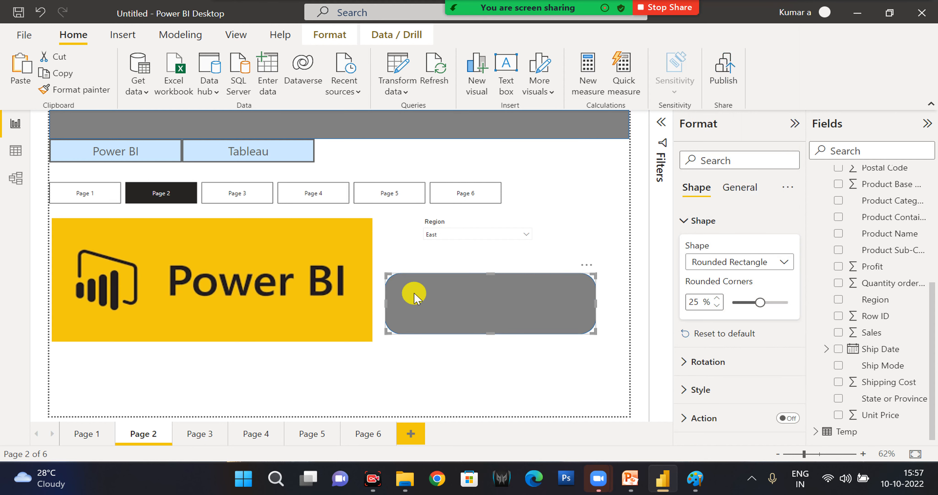
pyautogui.click(749, 262)
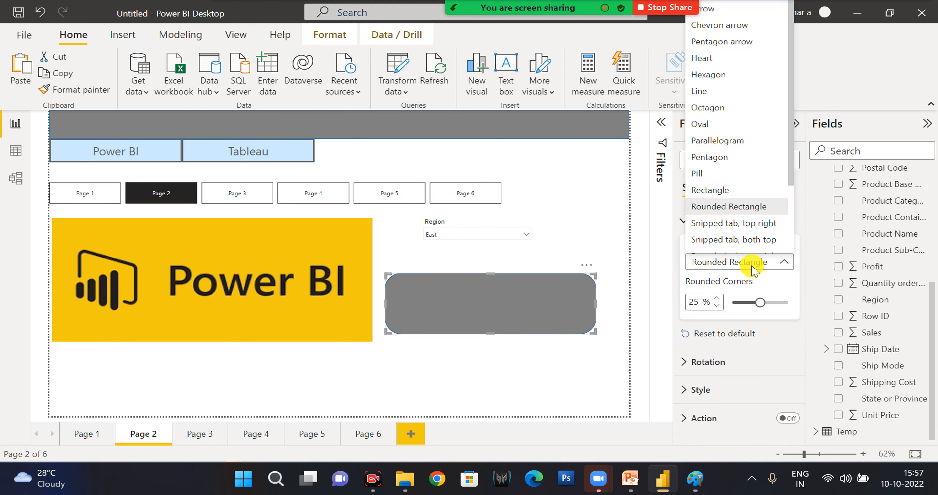
pyautogui.click(732, 224)
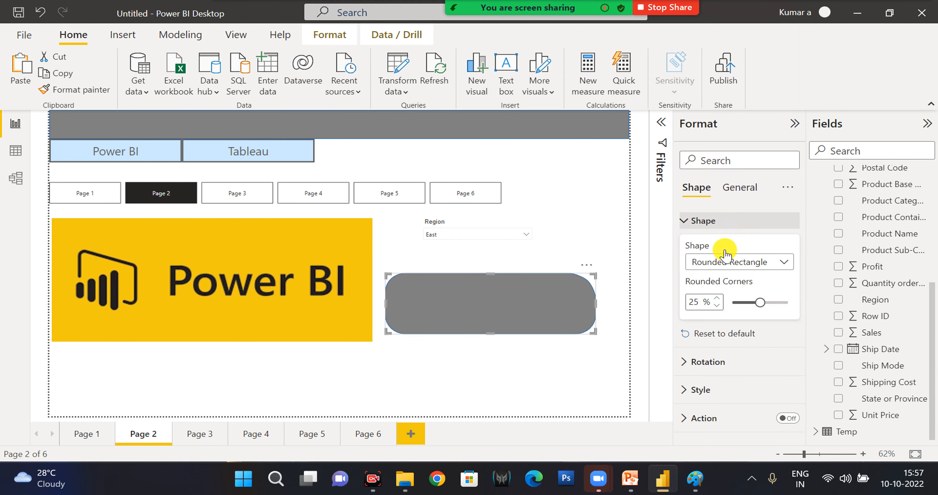
# Set the grey shape's type to Pill and reselect it to show its shape settings.
pyautogui.click(724, 270)
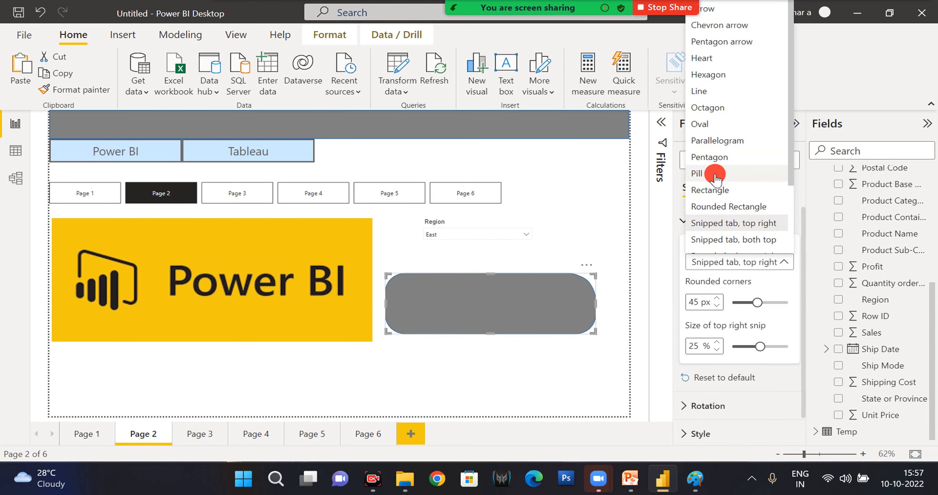
pyautogui.click(715, 175)
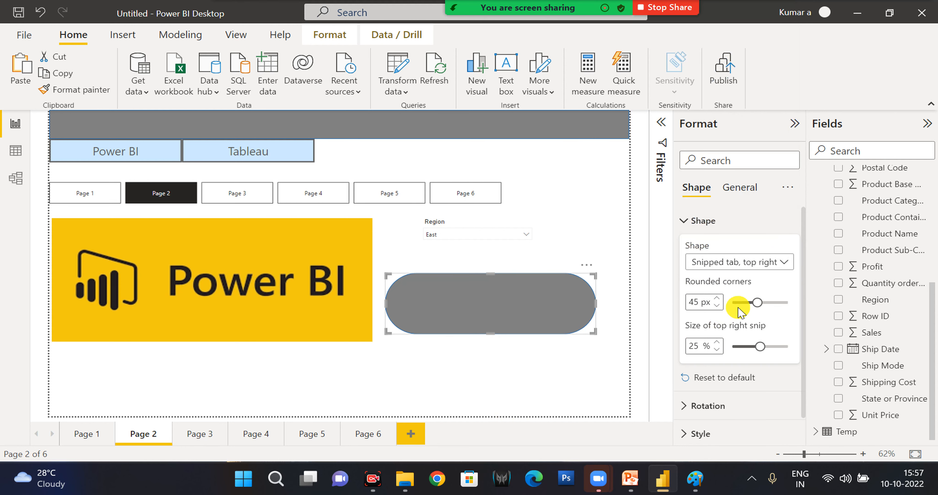
pyautogui.click(754, 302)
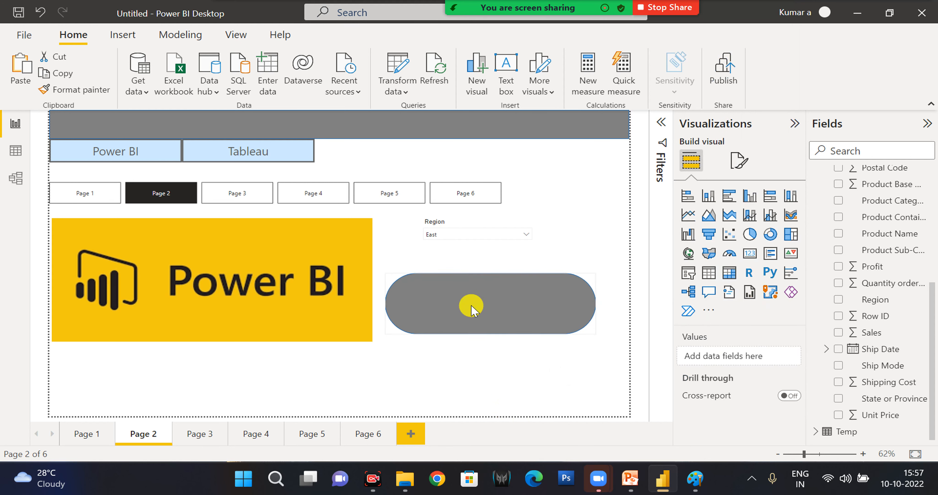
pyautogui.click(472, 309)
pyautogui.click(706, 220)
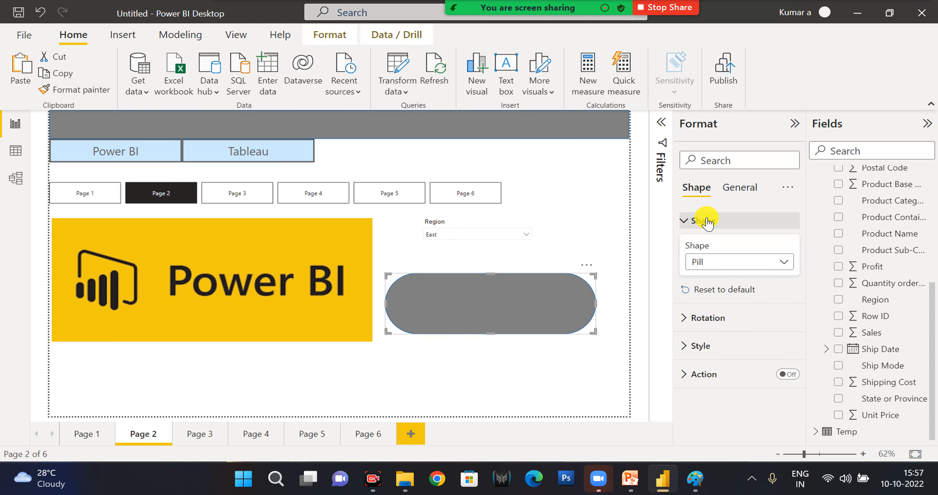
# Rotate the whole pill shape slightly and return its overall rotation to 0°.
pyautogui.click(702, 320)
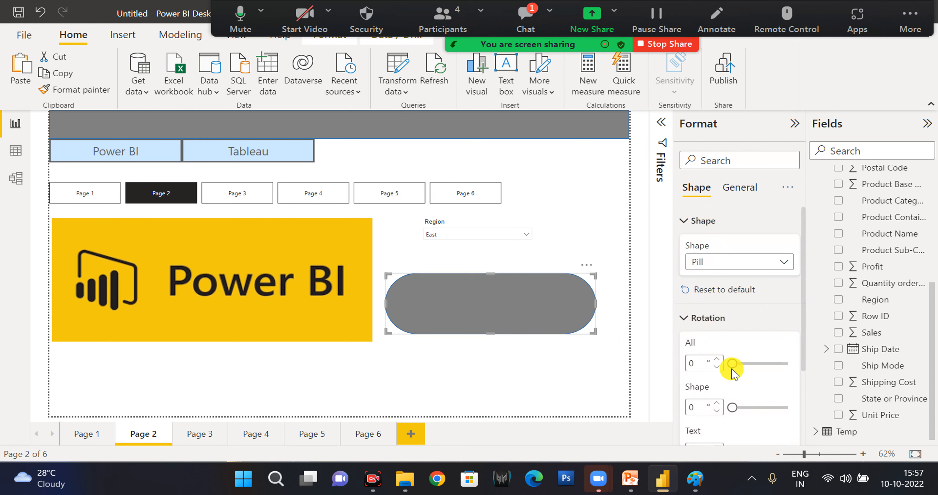
pyautogui.moveTo(730, 369)
pyautogui.mouseDown()
pyautogui.moveTo(765, 365)
pyautogui.moveTo(735, 368)
pyautogui.mouseUp()
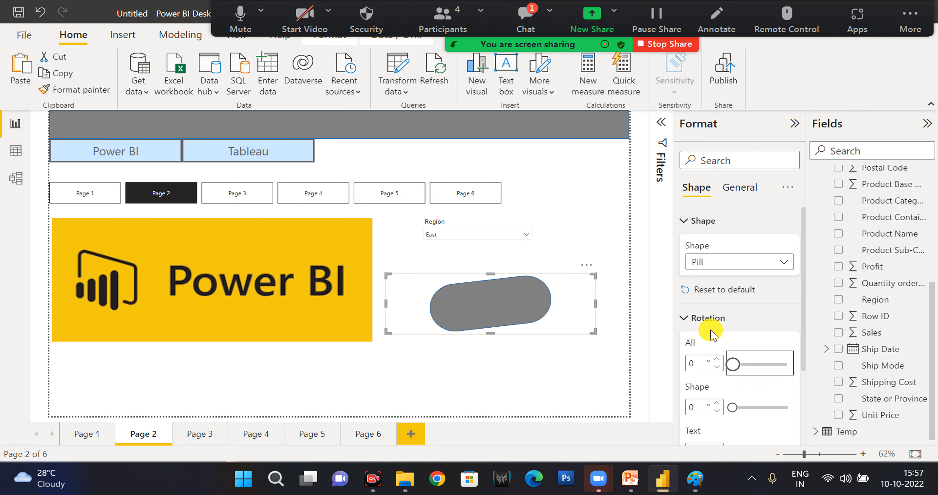
pyautogui.click(705, 322)
# Review the pill shape's fill style settings and its height and width properties.
pyautogui.click(706, 348)
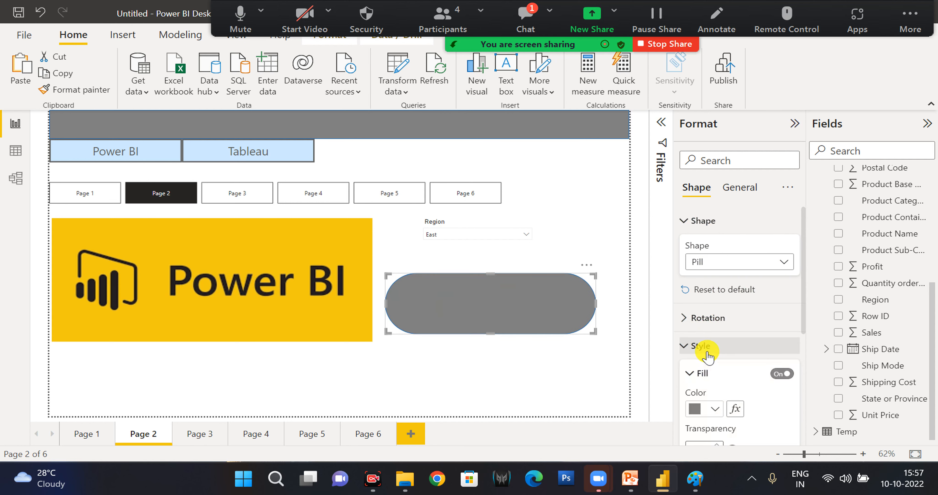
pyautogui.click(706, 347)
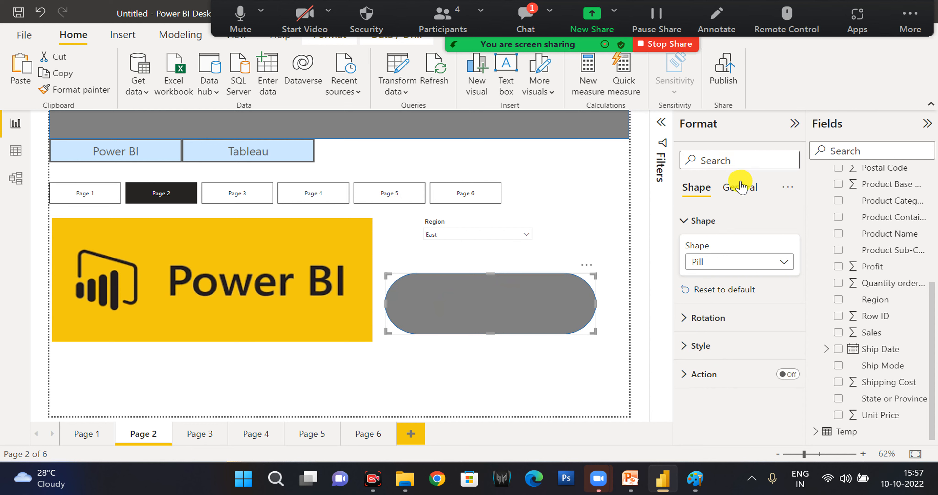
pyautogui.click(740, 189)
pyautogui.click(724, 222)
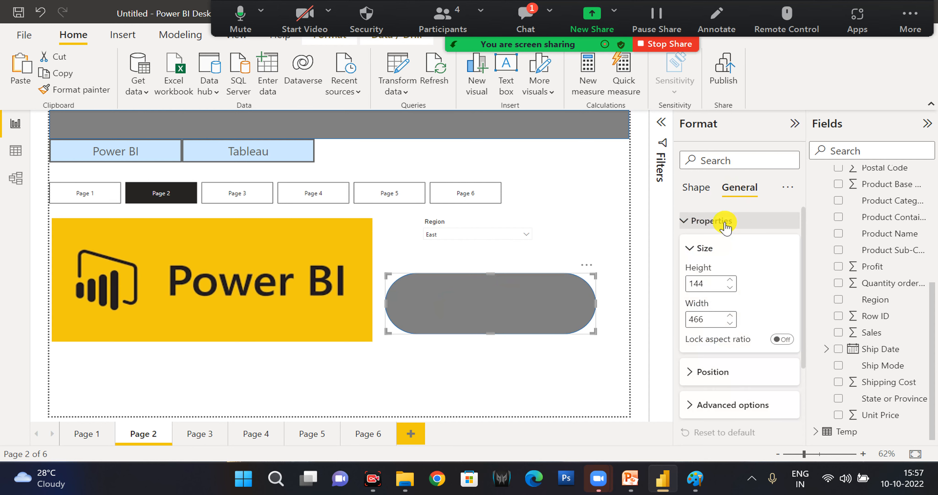
pyautogui.click(724, 222)
pyautogui.click(717, 220)
pyautogui.moveTo(710, 287); pyautogui.dragTo(669, 287)
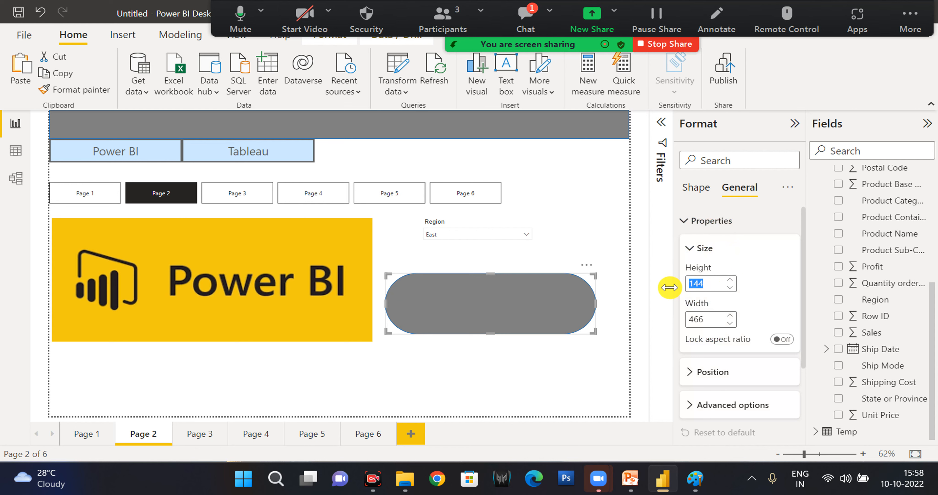
# Set the pill shape's position to horizontal 0 and vertical 120, and lower the vertical value to 118.
pyautogui.click(707, 372)
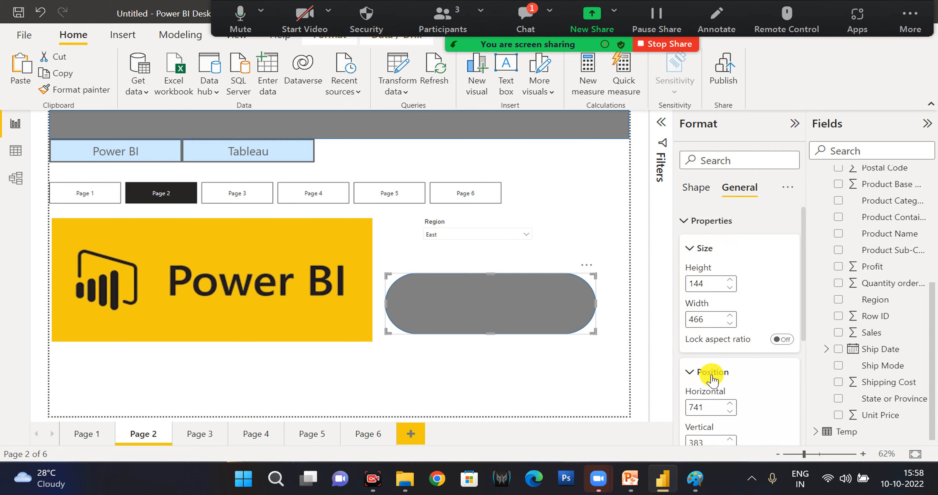
pyautogui.scroll(-1, 711, 371)
pyautogui.click(710, 371)
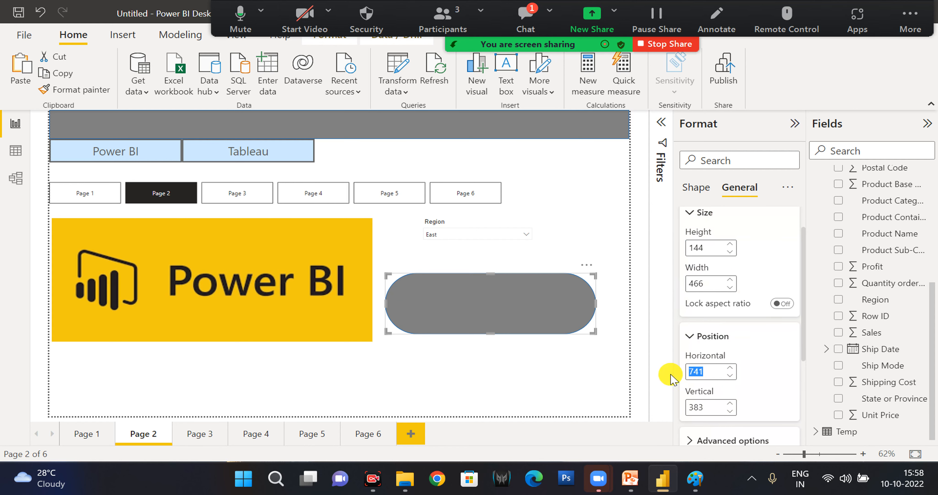
pyautogui.write('0')
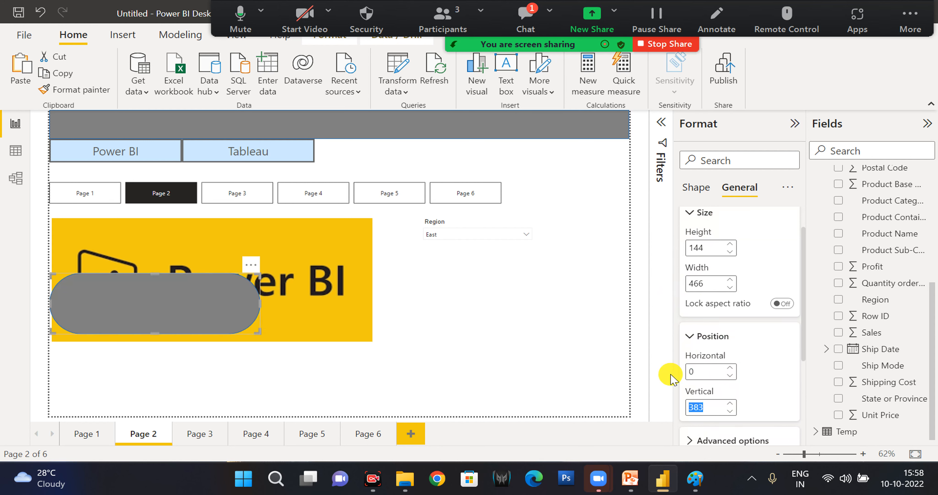
pyautogui.write('120')
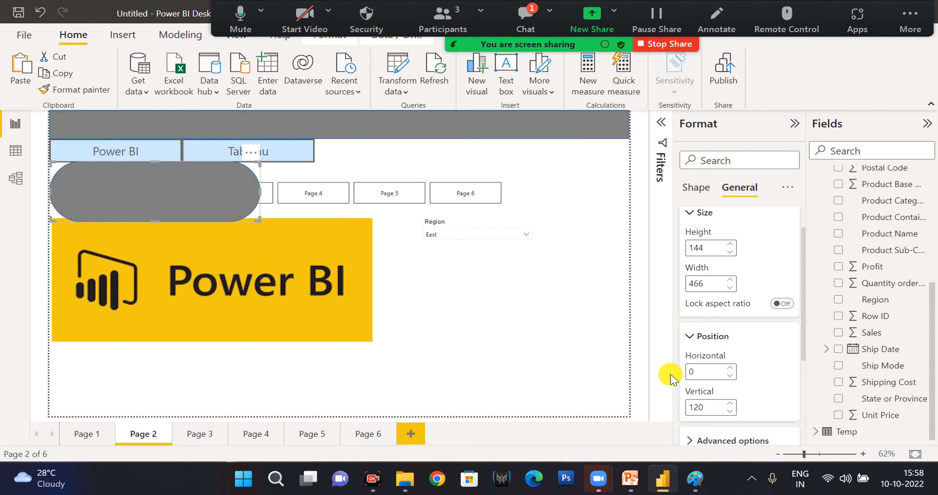
pyautogui.press('Tab')
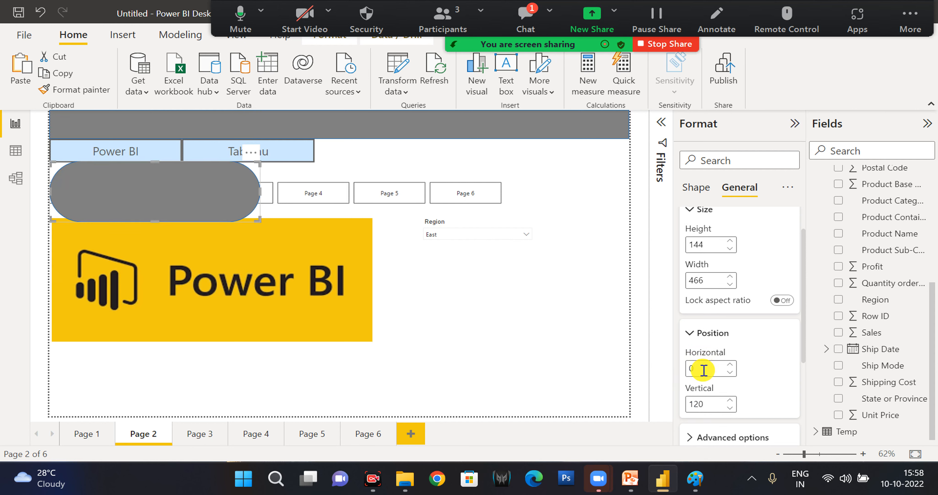
pyautogui.press('Down')
# Examine the pill shape's advanced options and its background, border and shadow effects.
pyautogui.click(723, 436)
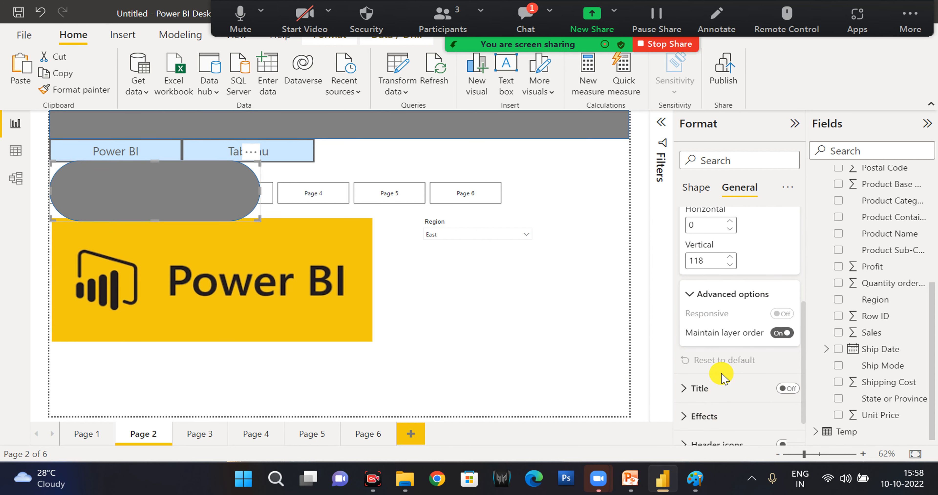
pyautogui.scroll(-1, 722, 376)
pyautogui.click(721, 377)
pyautogui.scroll(-2, 722, 401)
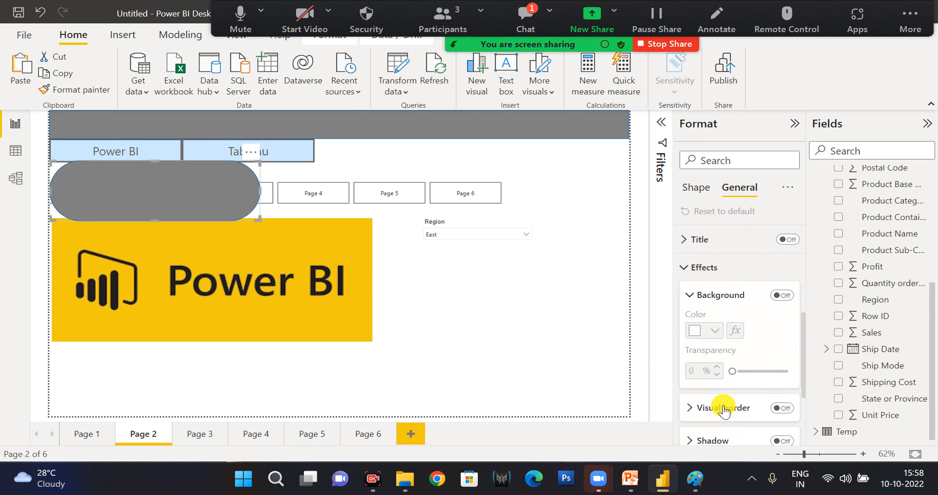
# Move the pill shape to the lower middle of the page, overlapping the Power BI logo's lower corner.
pyautogui.click(698, 199)
pyautogui.moveTo(235, 197); pyautogui.dragTo(494, 340)
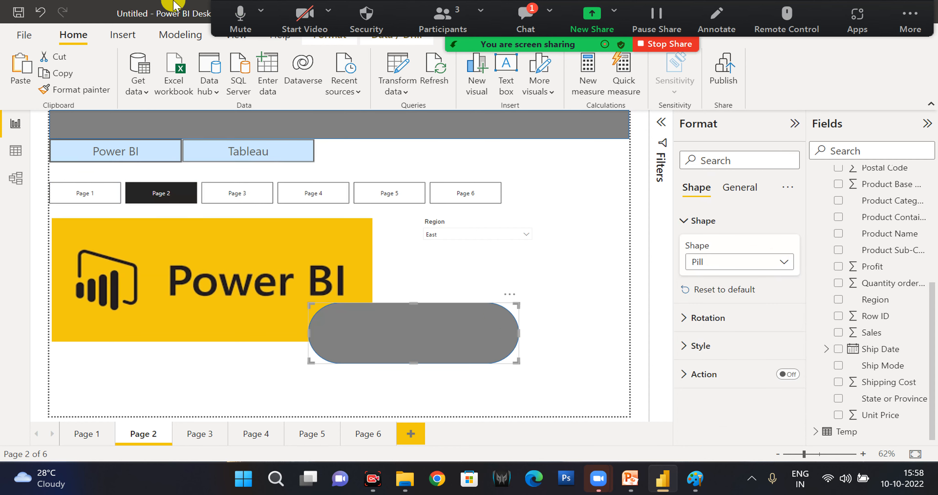
# Look through Pages 4, 5 and 3, and switch to Page 6 with the two sales charts.
pyautogui.click(374, 41)
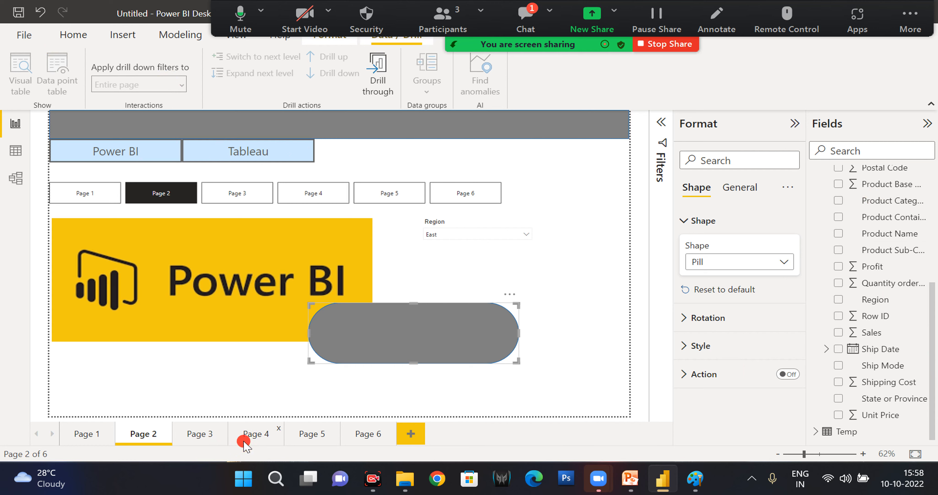
pyautogui.click(251, 437)
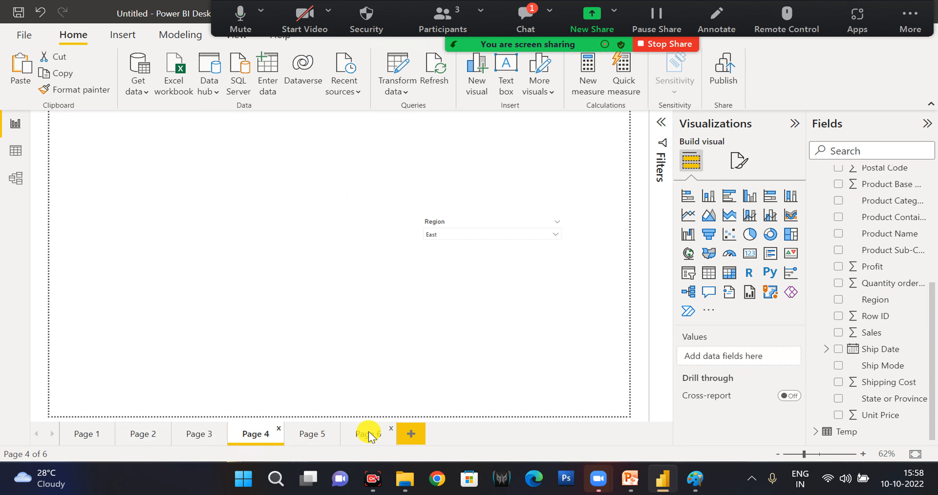
pyautogui.click(309, 438)
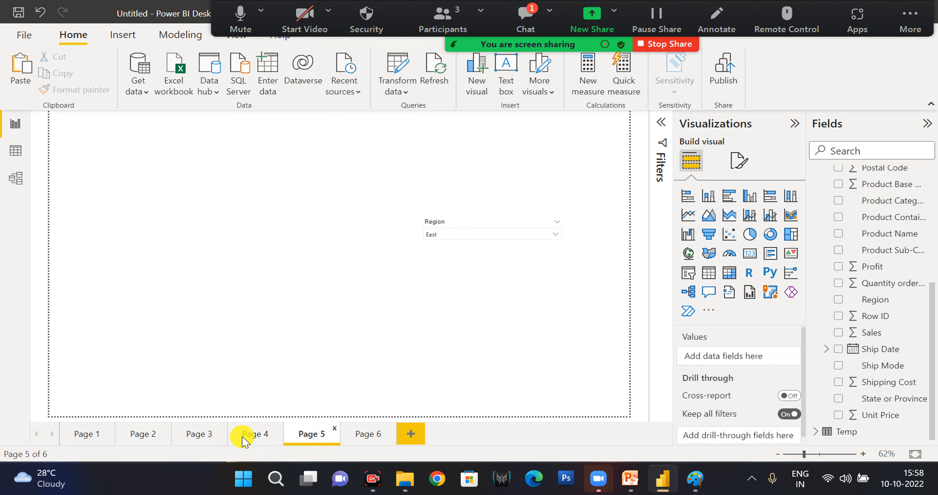
pyautogui.click(201, 437)
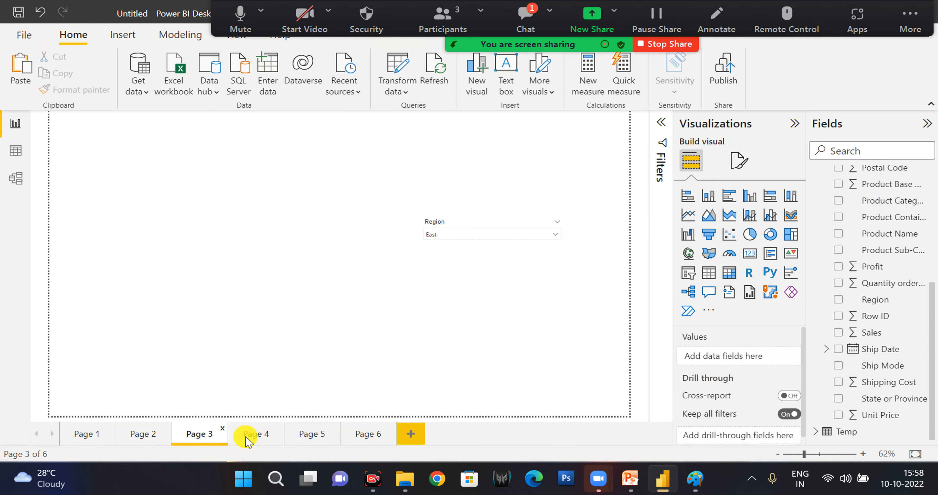
pyautogui.click(367, 437)
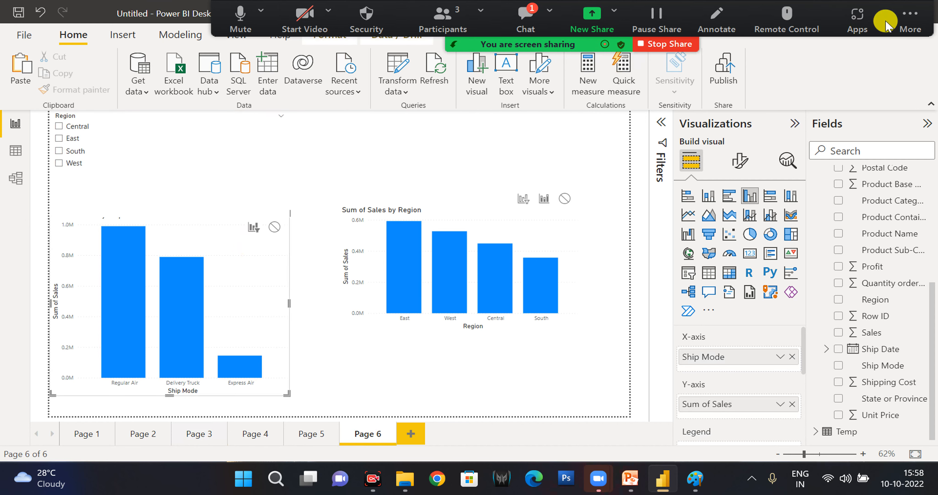
# Show the data and drill commands for the Ship Mode sales chart and restore the window to full size.
pyautogui.doubleClick(171, 14)
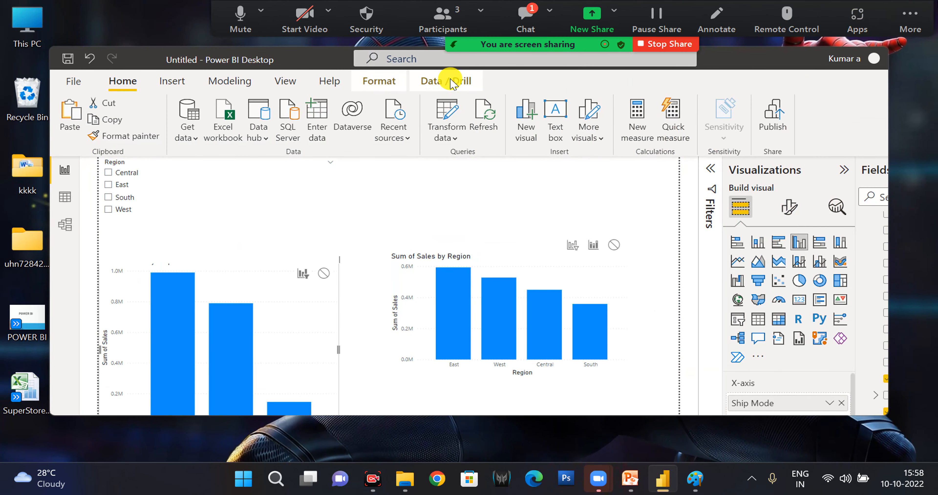
pyautogui.click(451, 82)
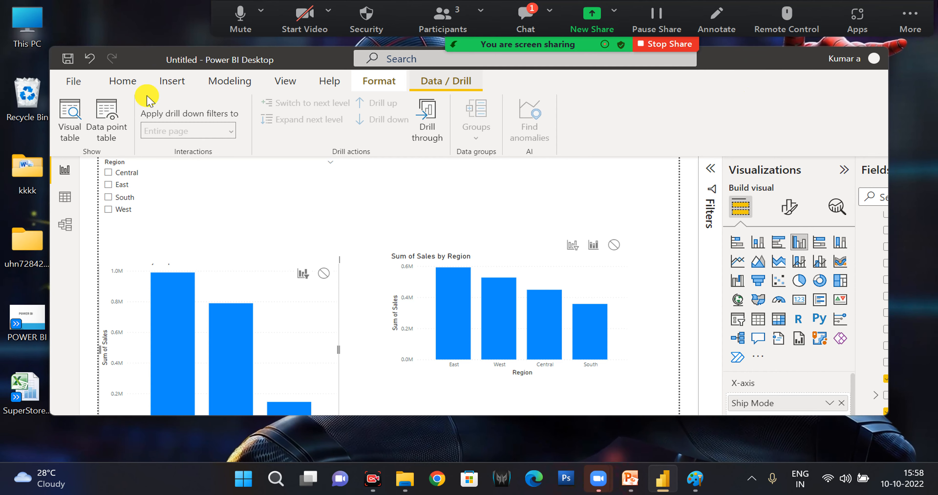
pyautogui.press('super+Up')
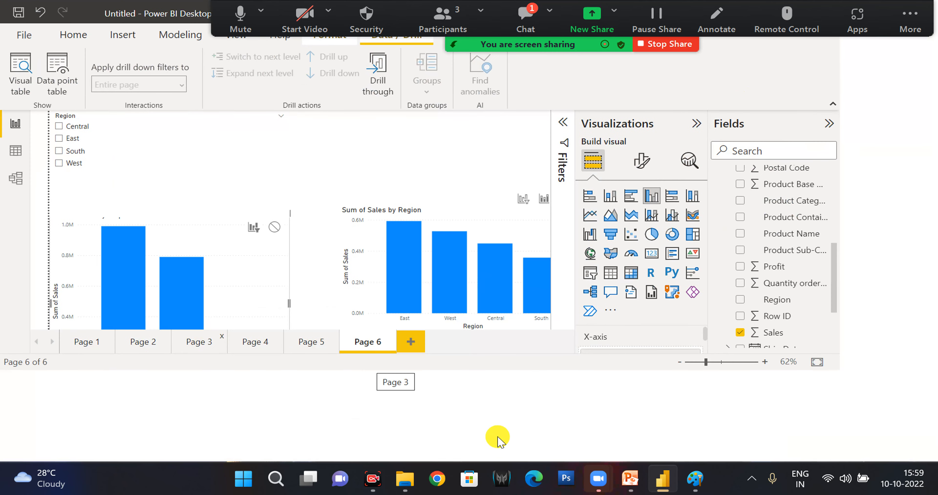
pyautogui.scroll(-2, 414, 269)
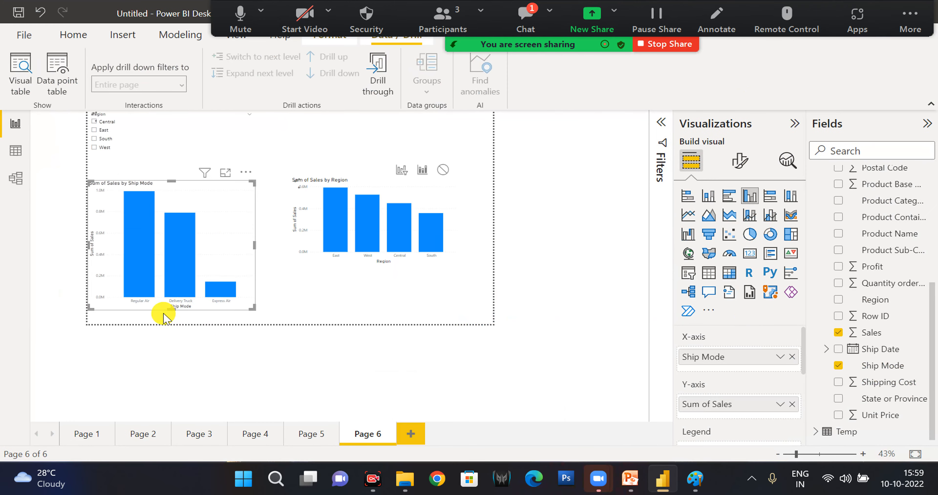
pyautogui.scroll(2, 166, 265)
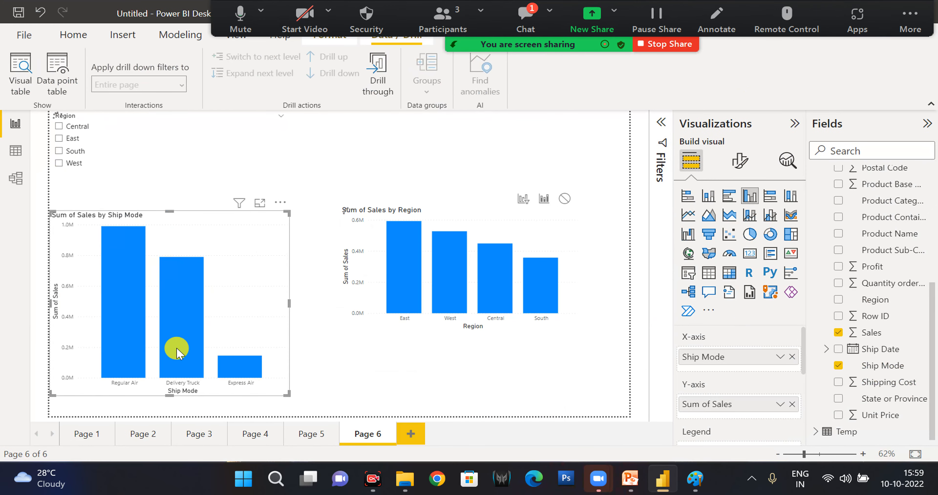
# Examine the Sum of Sales by Region chart's context options and its field wells down to the drill-through settings.
pyautogui.click(455, 220)
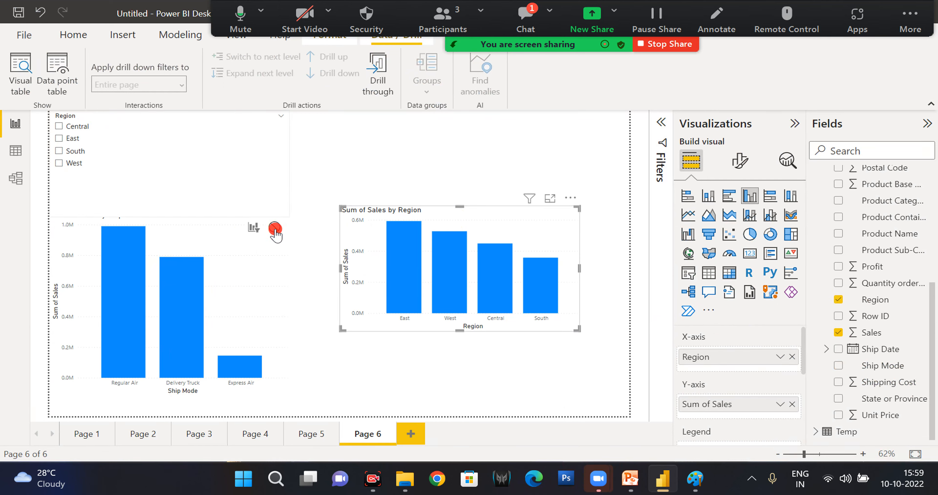
pyautogui.click(255, 228)
pyautogui.click(467, 229)
pyautogui.rightClick(468, 229)
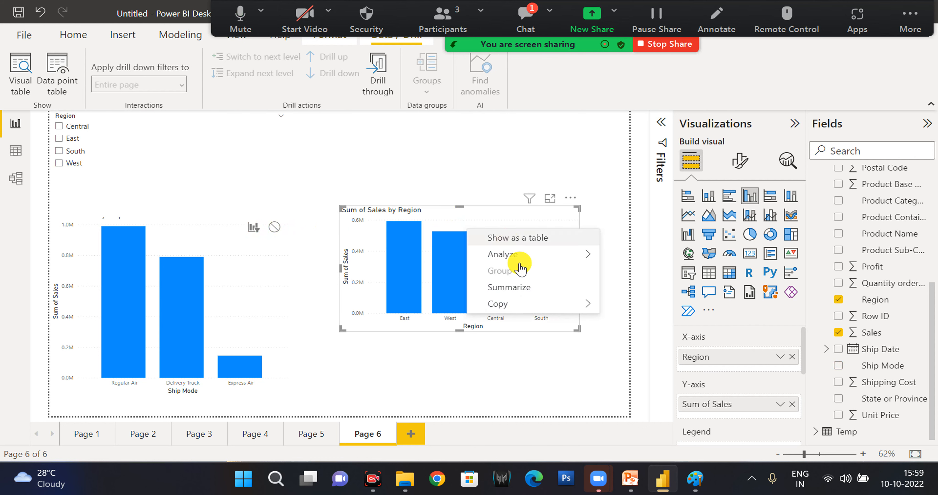
pyautogui.scroll(-5, 721, 336)
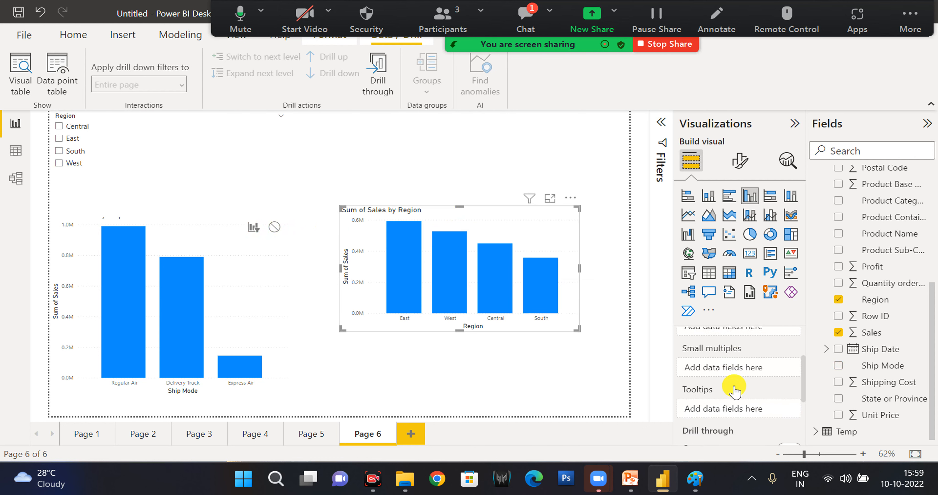
pyautogui.scroll(-1, 735, 392)
pyautogui.scroll(-1, 728, 380)
pyautogui.scroll(-1, 726, 378)
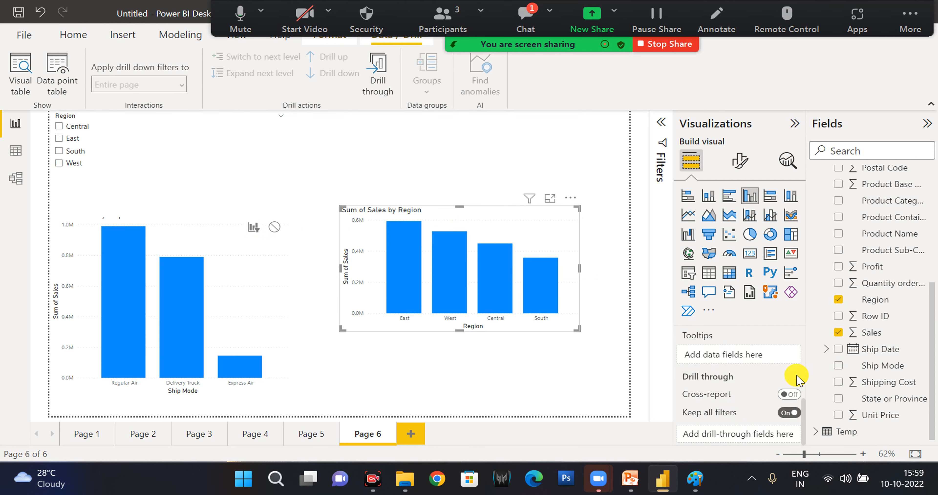
# Enlarge the Region sales chart downward and add Ship Mode below Region on its X-axis, drilled up to the region level.
pyautogui.moveTo(578, 329); pyautogui.dragTo(588, 393)
pyautogui.scroll(2, 724, 367)
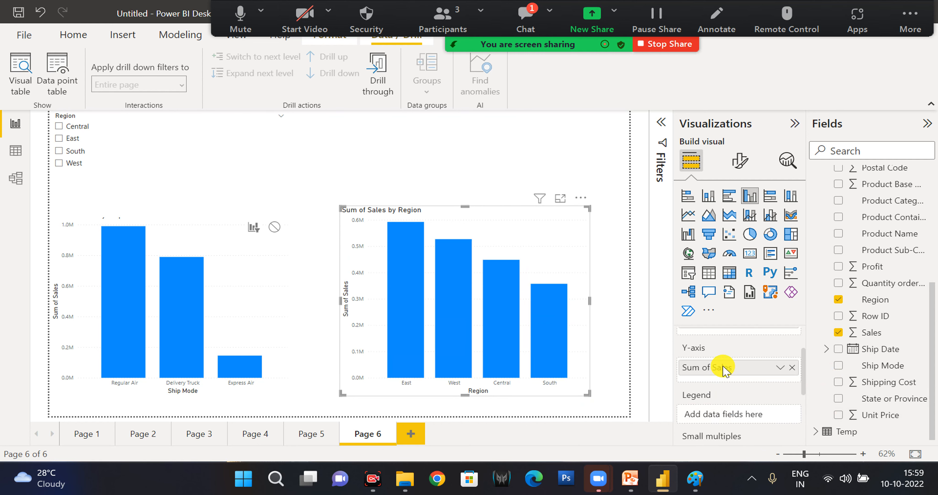
pyautogui.scroll(1, 724, 368)
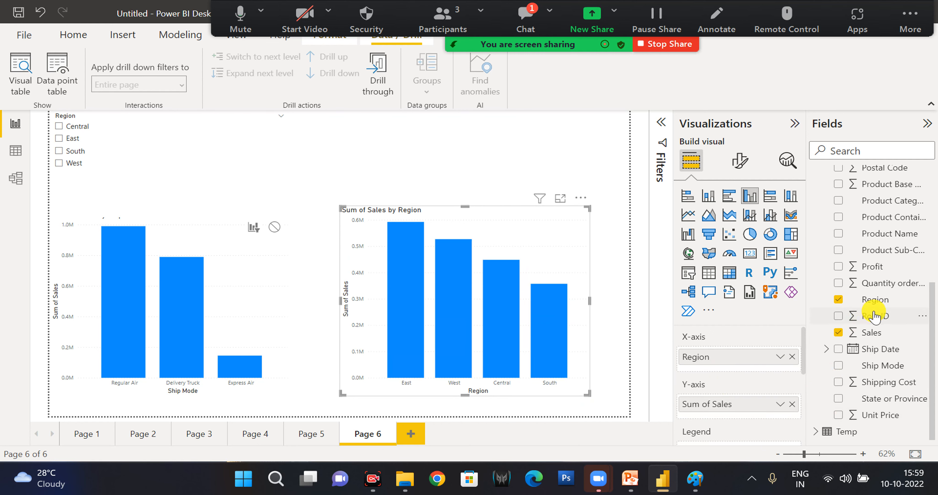
pyautogui.moveTo(882, 365); pyautogui.dragTo(712, 368)
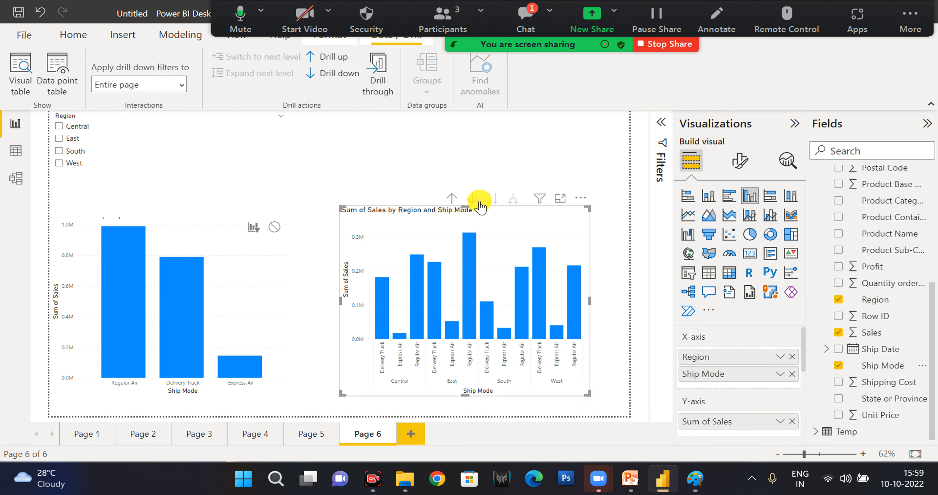
pyautogui.click(451, 200)
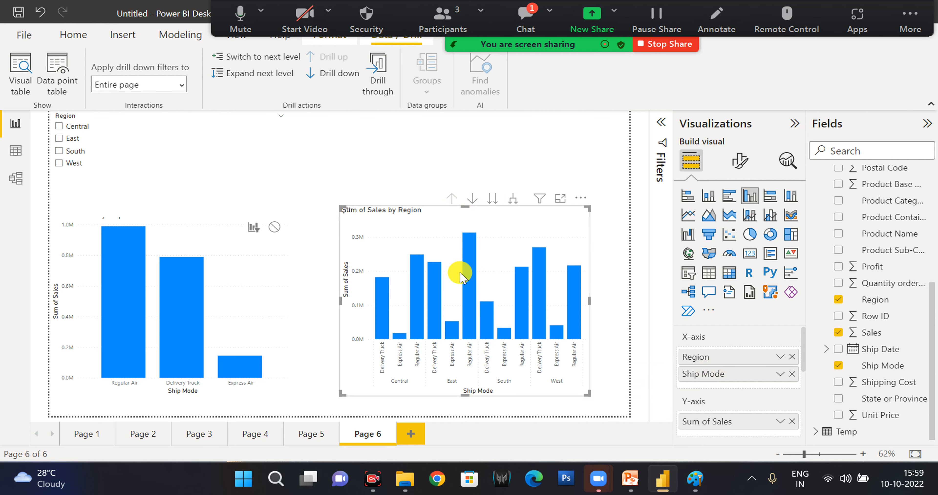
# Expand the Region chart to include Ship Mode in focus mode, drill back up to regions, and return to the report.
pyautogui.click(559, 199)
pyautogui.click(550, 124)
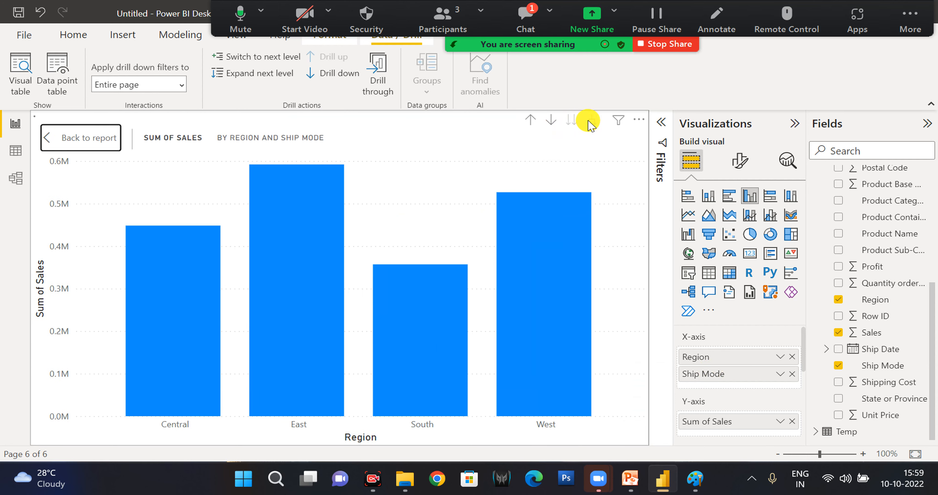
pyautogui.click(592, 123)
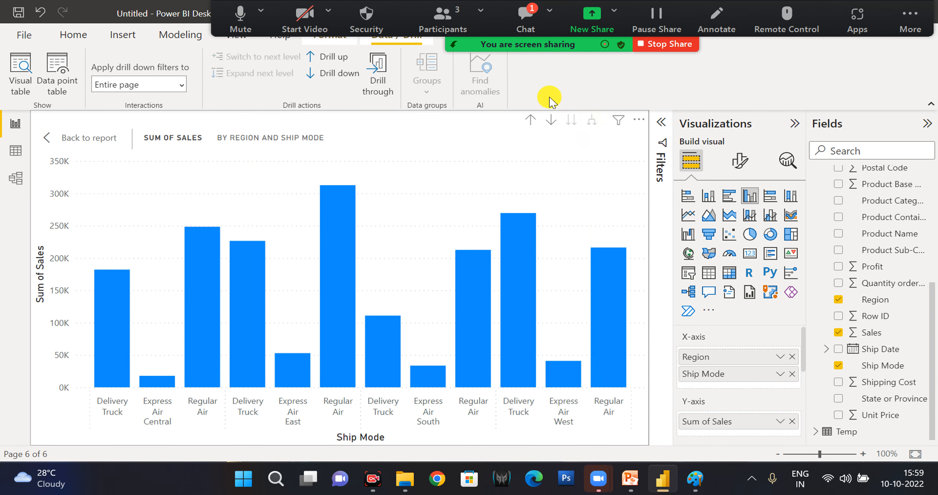
pyautogui.click(531, 120)
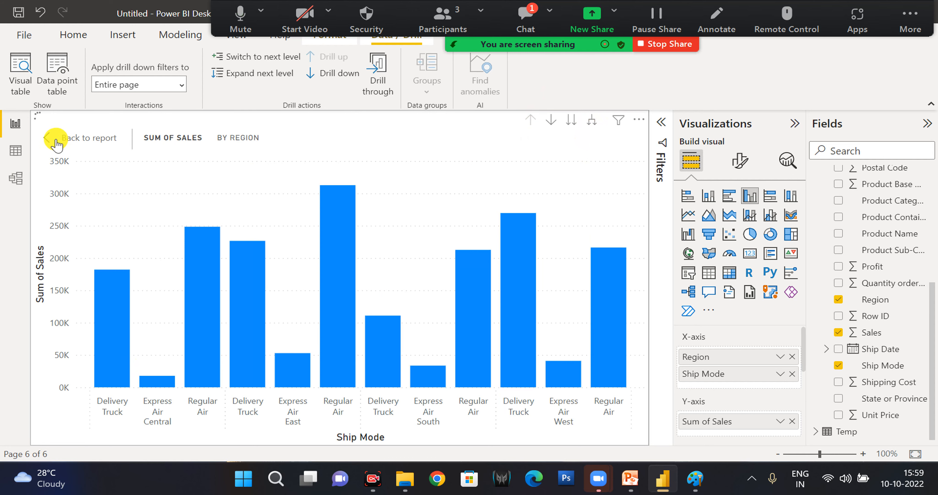
pyautogui.rightClick(175, 309)
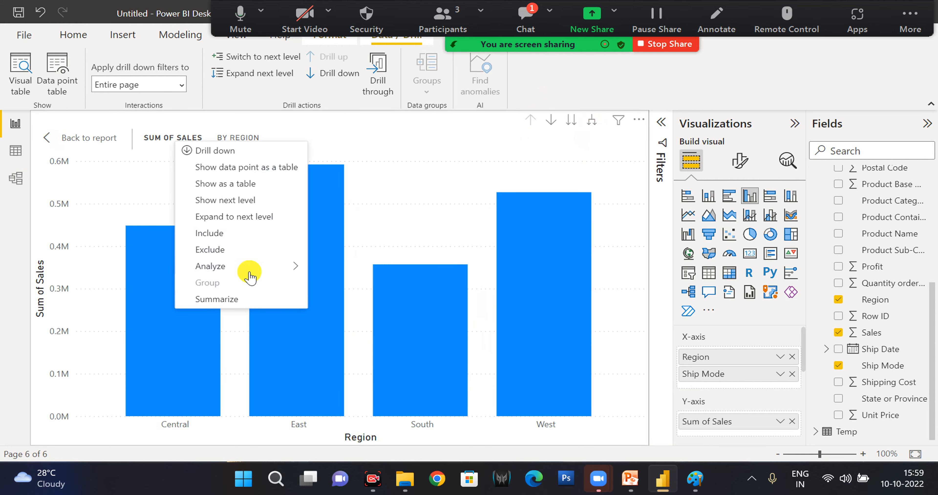
pyautogui.moveTo(277, 261)
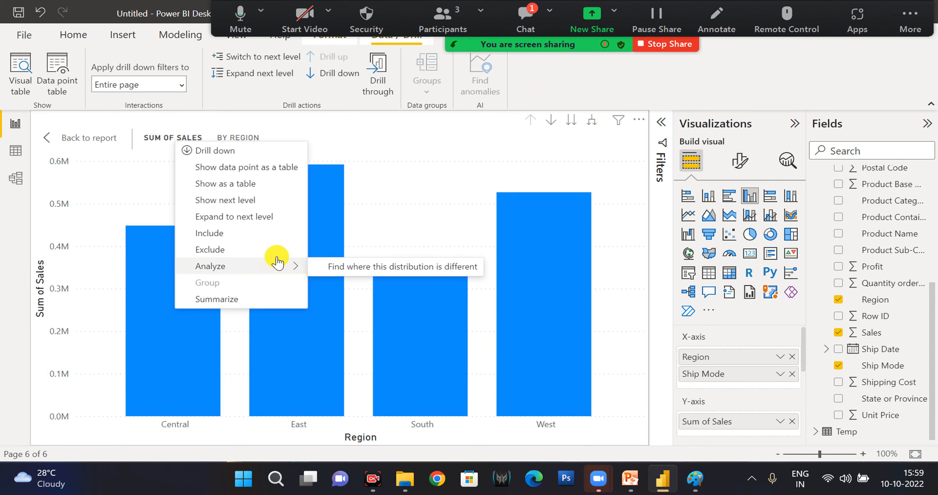
pyautogui.click(54, 138)
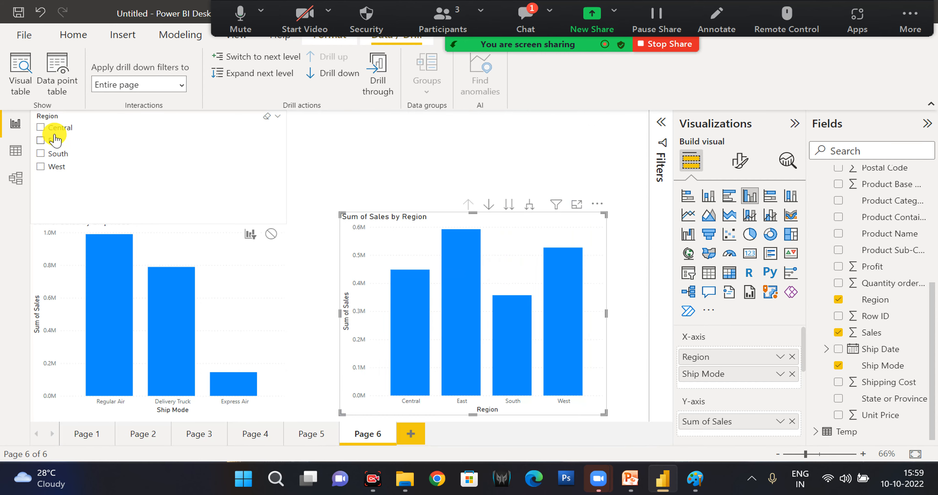
# Switch the whole Region chart to the Ship Mode level and drill it back up to regions.
pyautogui.rightClick(415, 243)
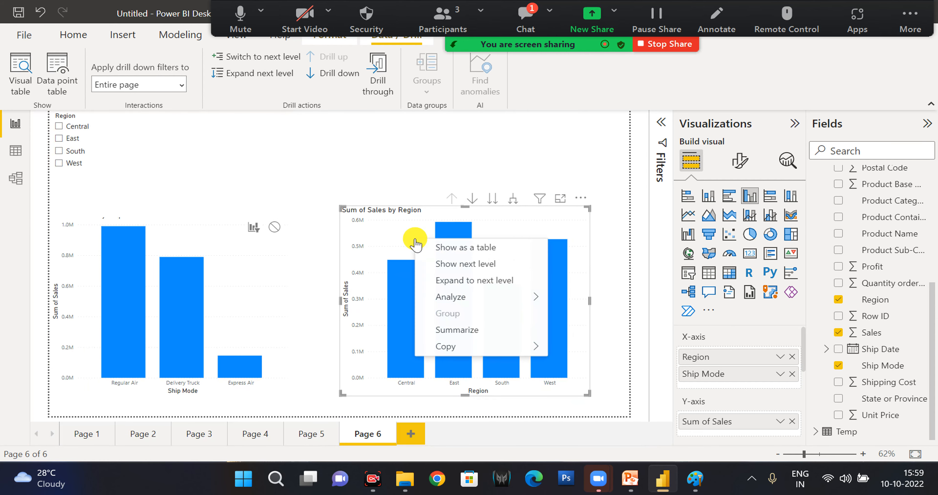
pyautogui.click(512, 349)
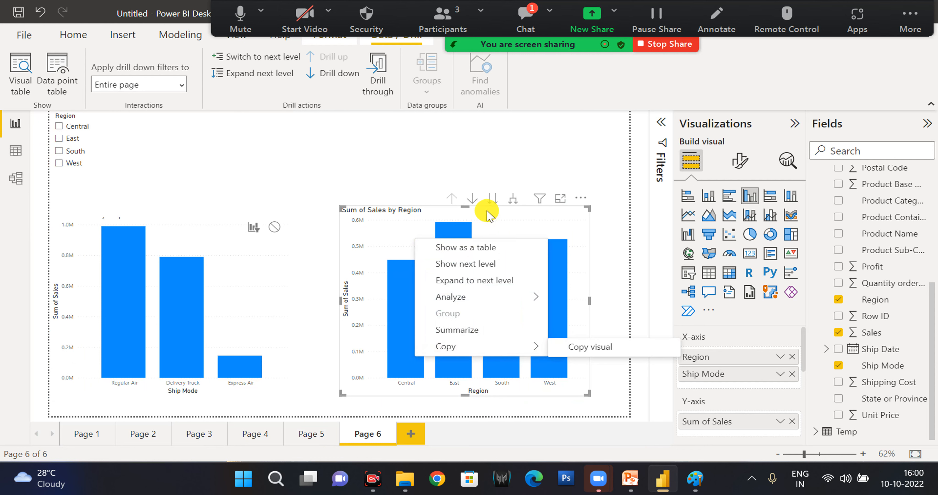
pyautogui.click(496, 201)
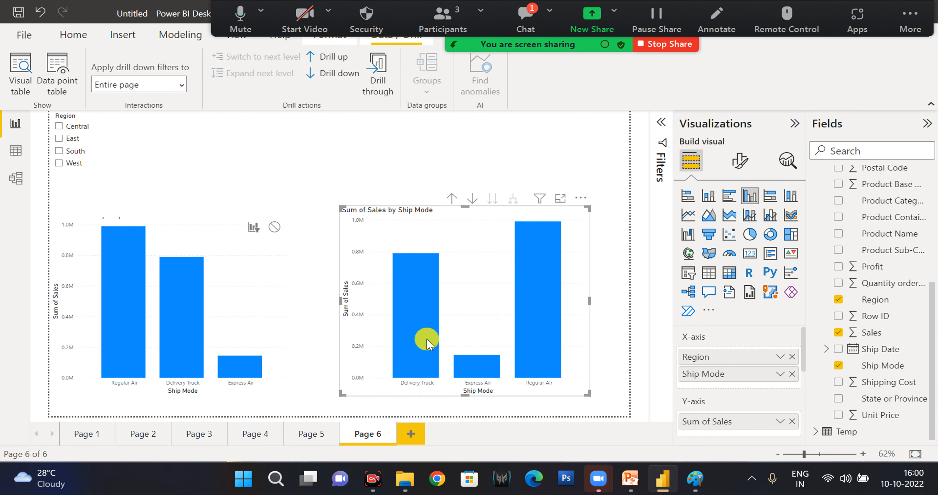
pyautogui.rightClick(427, 344)
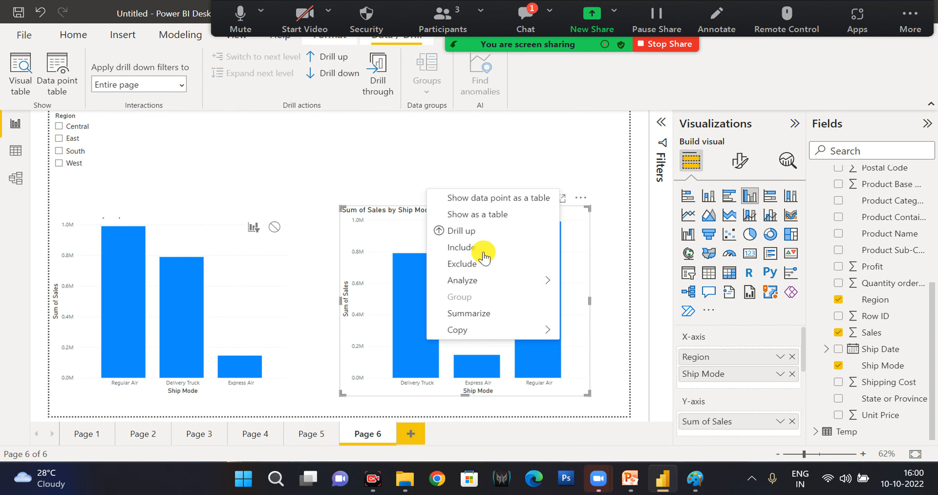
pyautogui.click(474, 240)
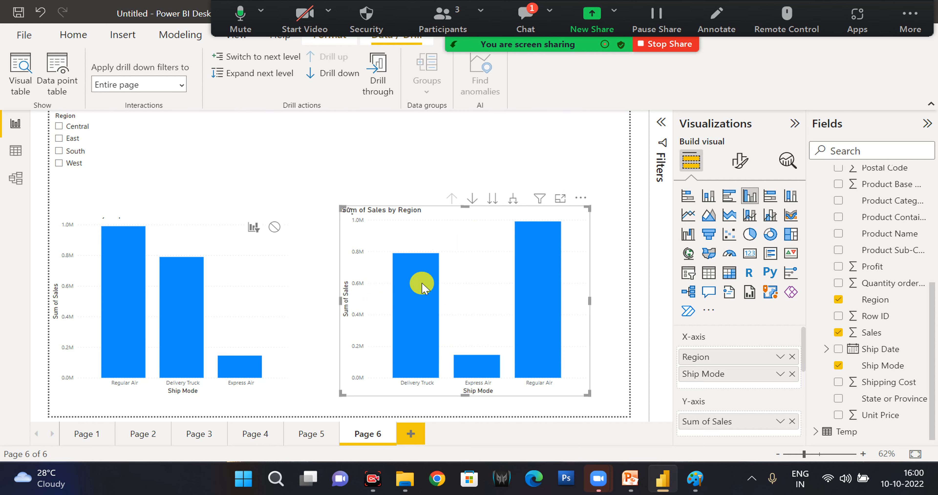
# Drill down into the Central region's ship modes and drill back up to the region level.
pyautogui.rightClick(401, 307)
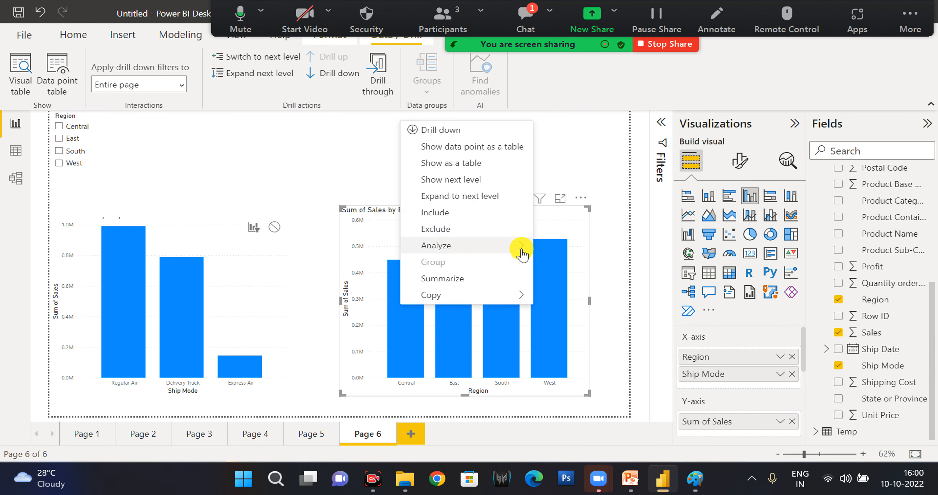
pyautogui.moveTo(519, 247)
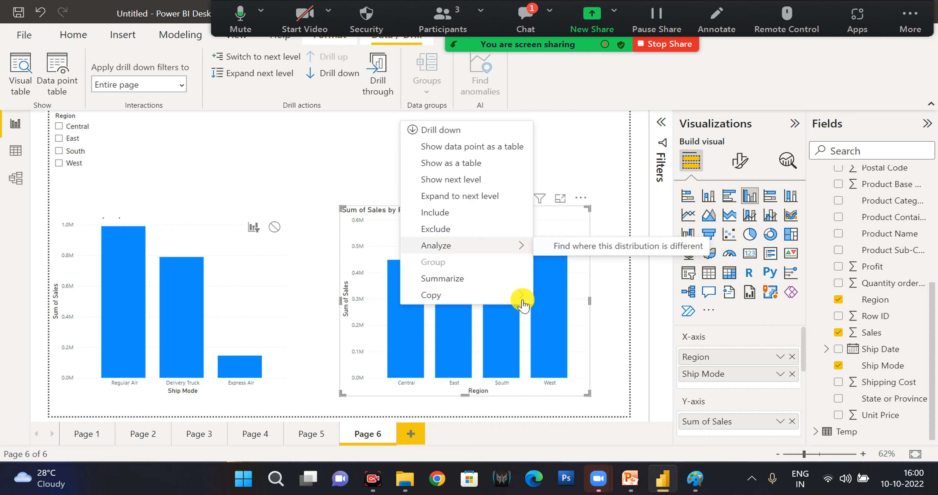
pyautogui.click(436, 130)
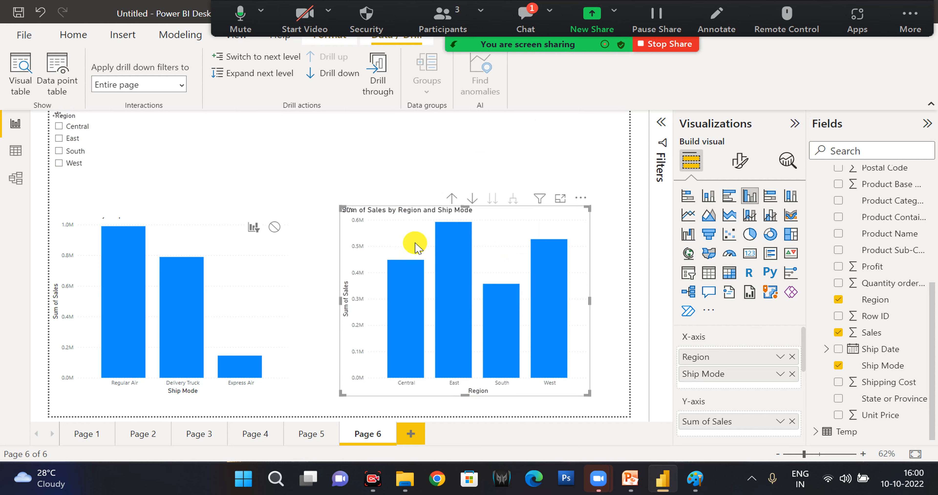
pyautogui.click(420, 304)
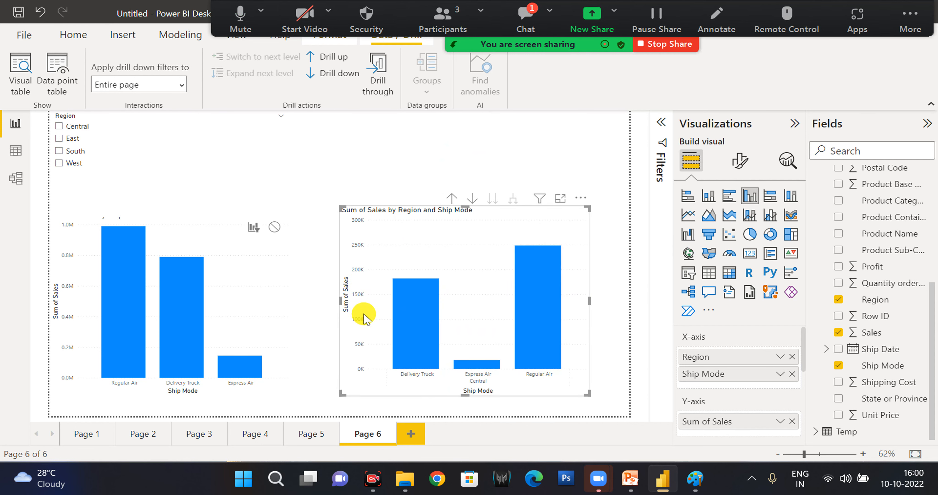
pyautogui.rightClick(456, 250)
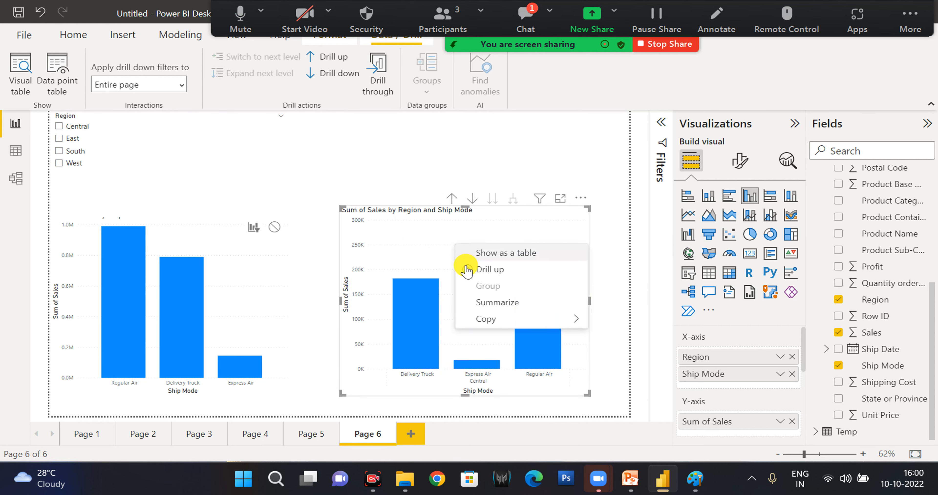
pyautogui.click(475, 271)
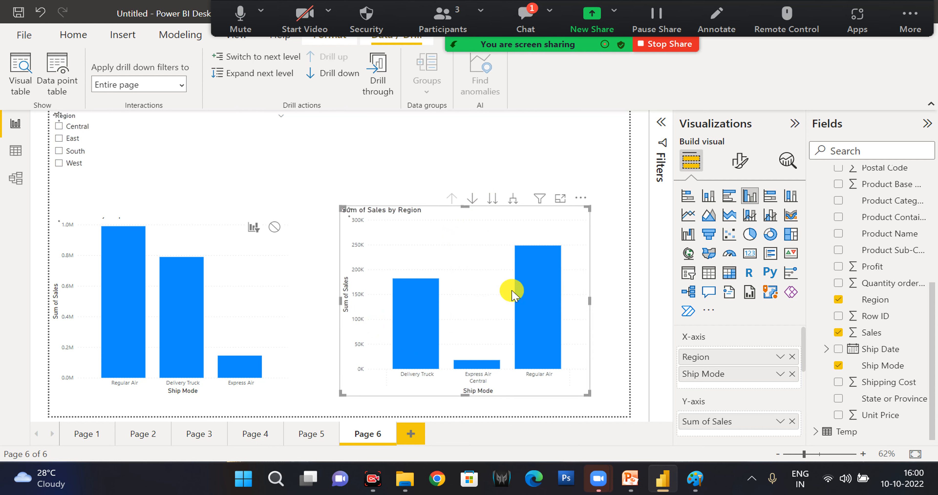
# Add Region as a drill-through field for Page 6, working with the Ship Mode sales chart selected.
pyautogui.click(378, 80)
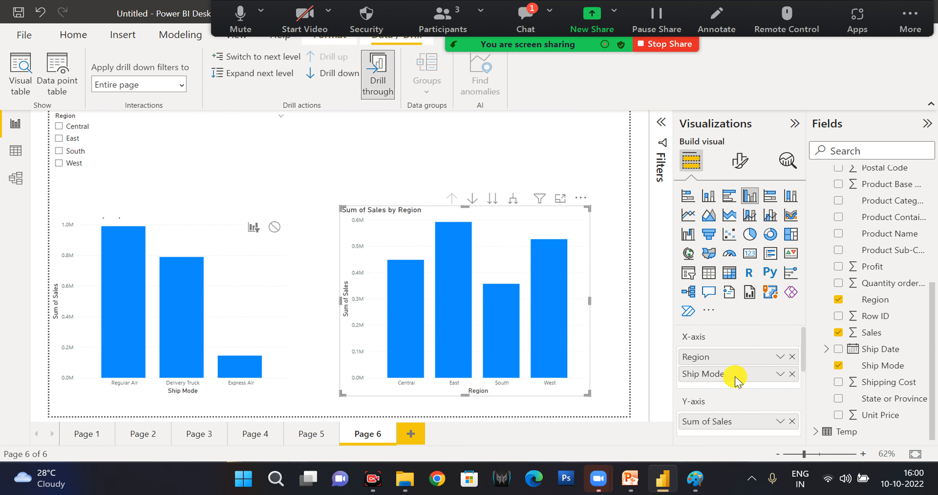
pyautogui.scroll(-2, 736, 380)
pyautogui.scroll(-3, 736, 380)
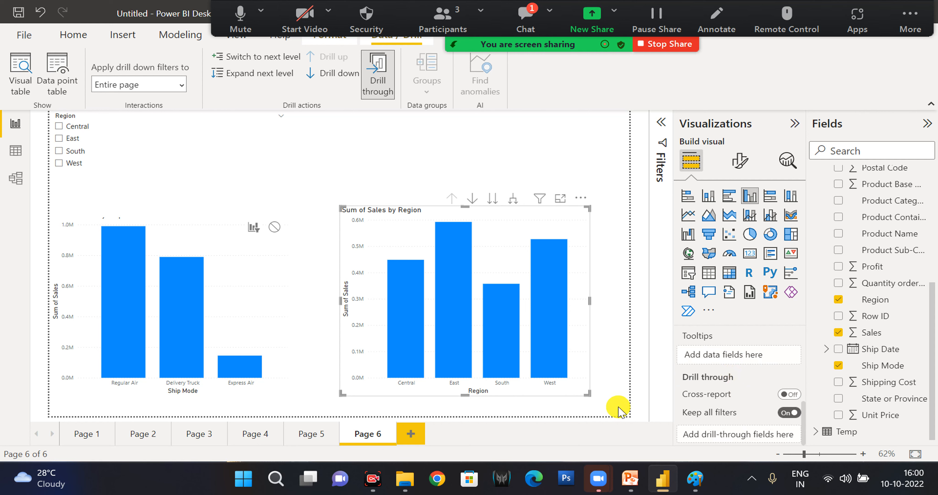
pyautogui.click(248, 278)
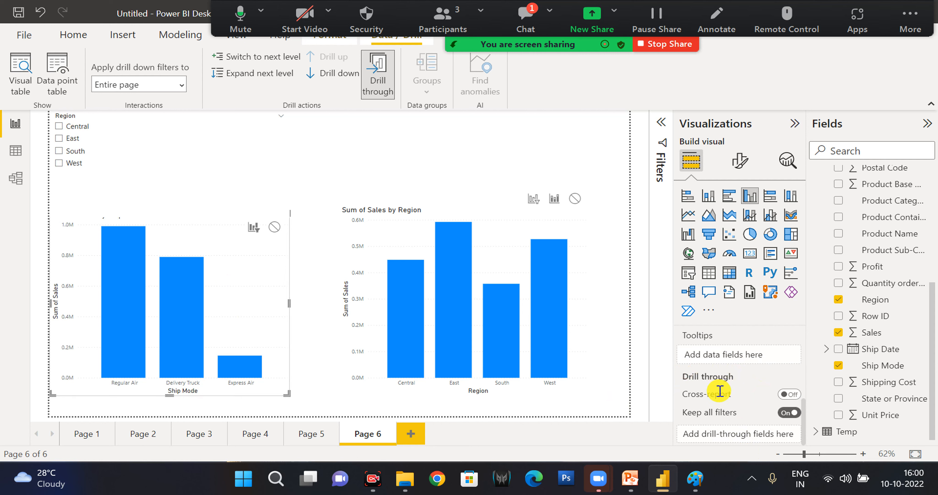
pyautogui.scroll(1, 719, 393)
pyautogui.scroll(-1, 718, 394)
pyautogui.click(863, 302)
pyautogui.moveTo(864, 302); pyautogui.dragTo(744, 433)
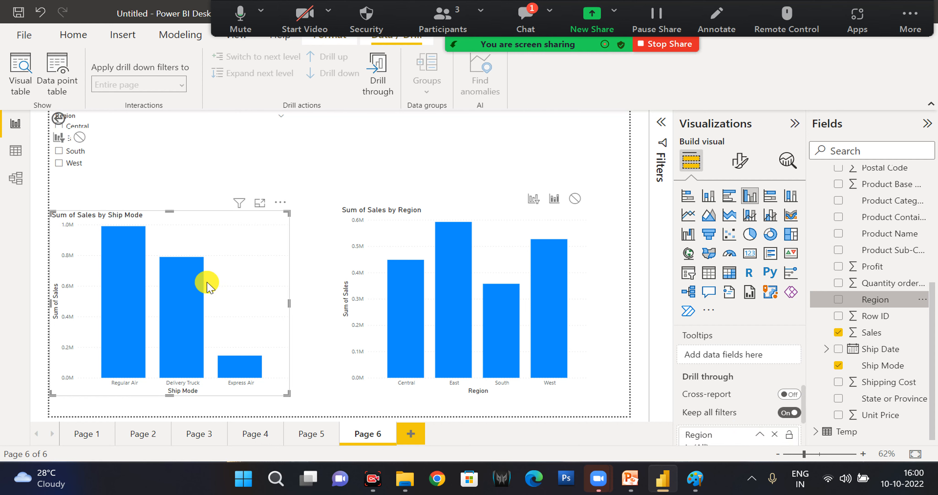
# Try limiting the Region drill-through filter to Central, clear that choice and remove Region from drill-through.
pyautogui.rightClick(164, 283)
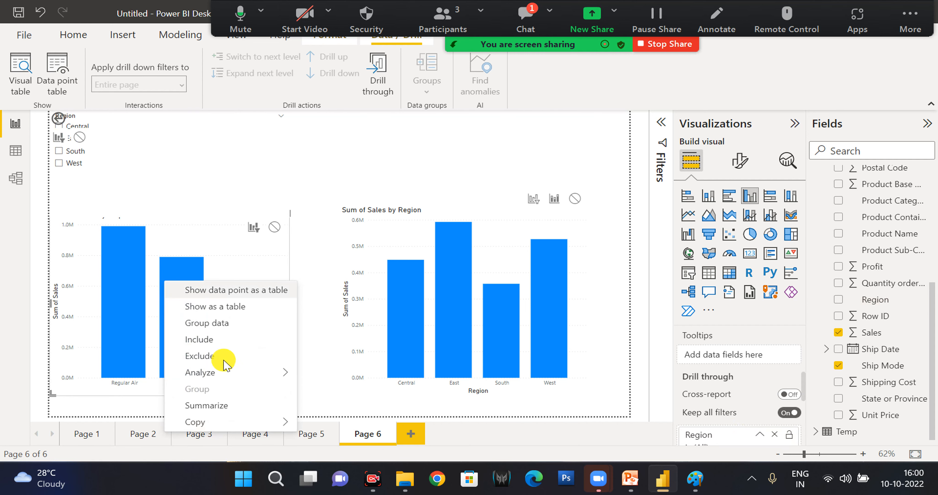
pyautogui.click(741, 415)
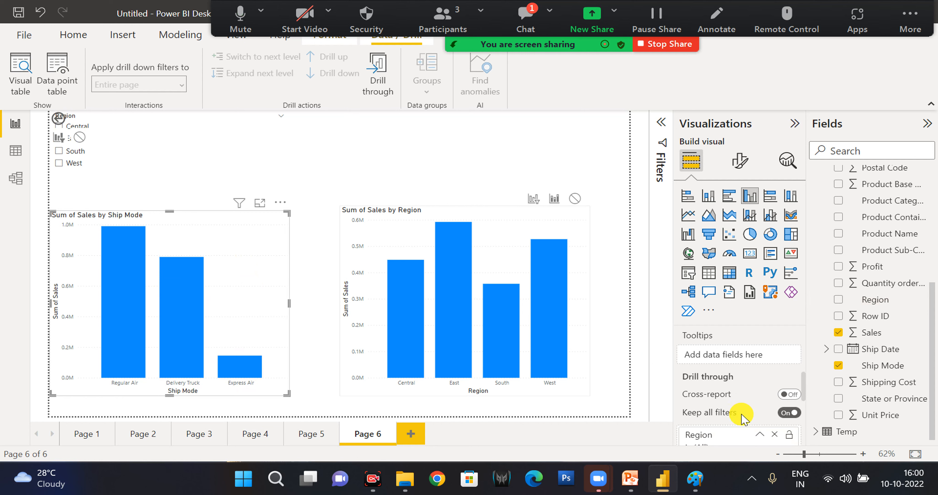
pyautogui.scroll(-1, 771, 430)
pyautogui.scroll(-2, 773, 433)
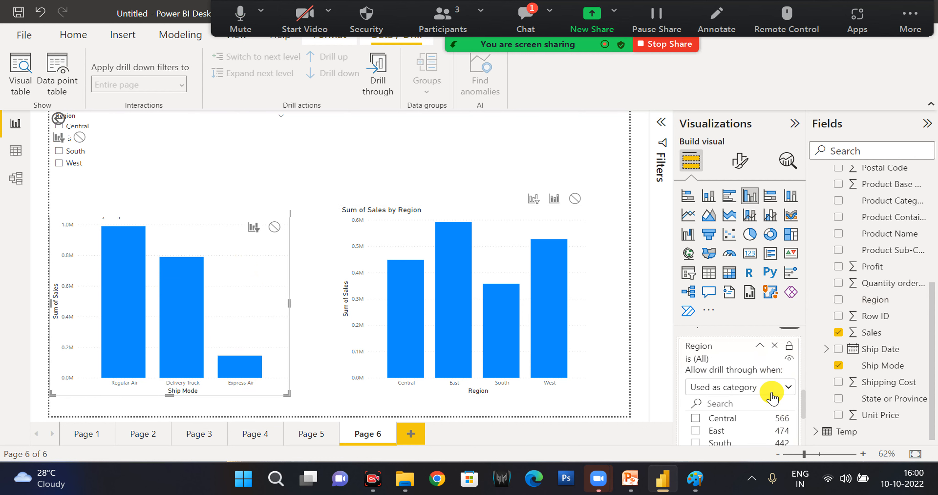
pyautogui.click(695, 418)
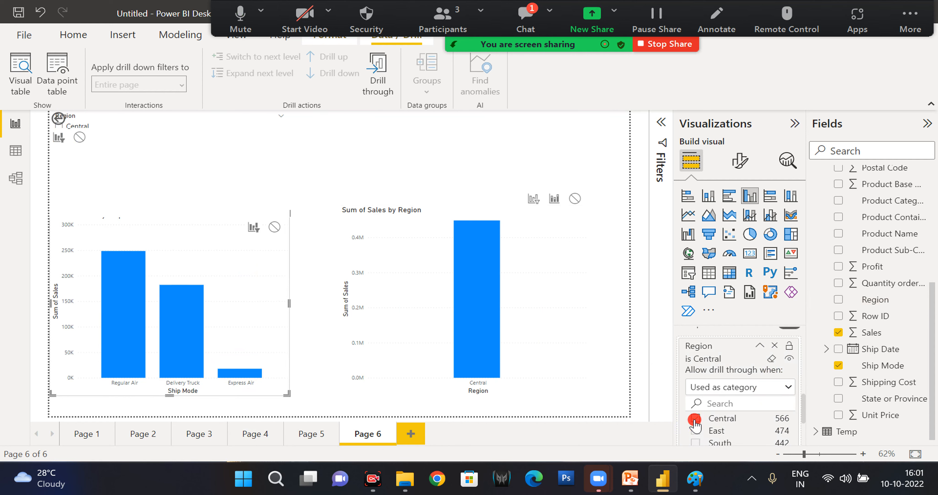
pyautogui.click(695, 419)
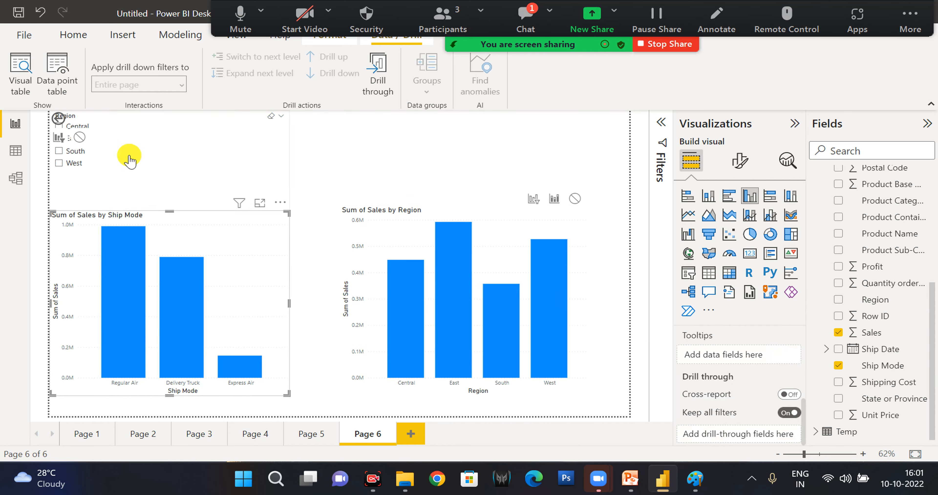
# Delete the Region slicer from above the Ship Mode sales chart on Page 6.
pyautogui.click(190, 138)
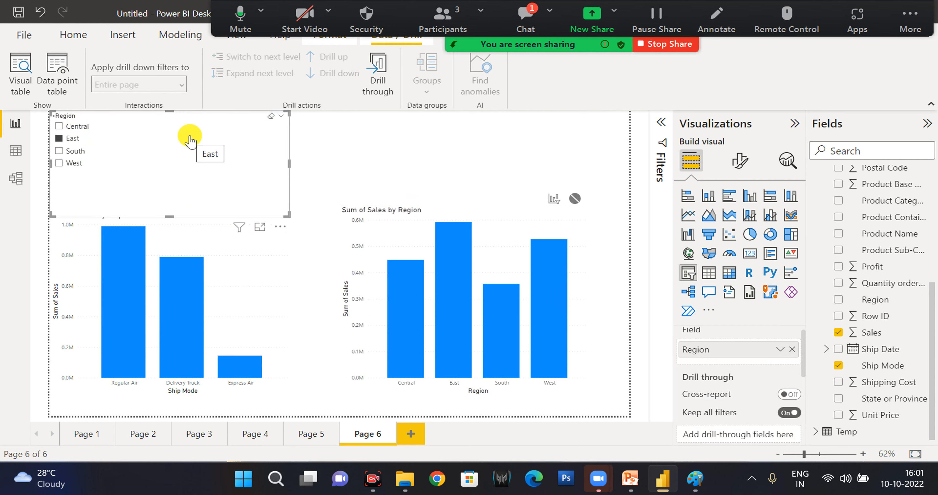
pyautogui.press('Delete')
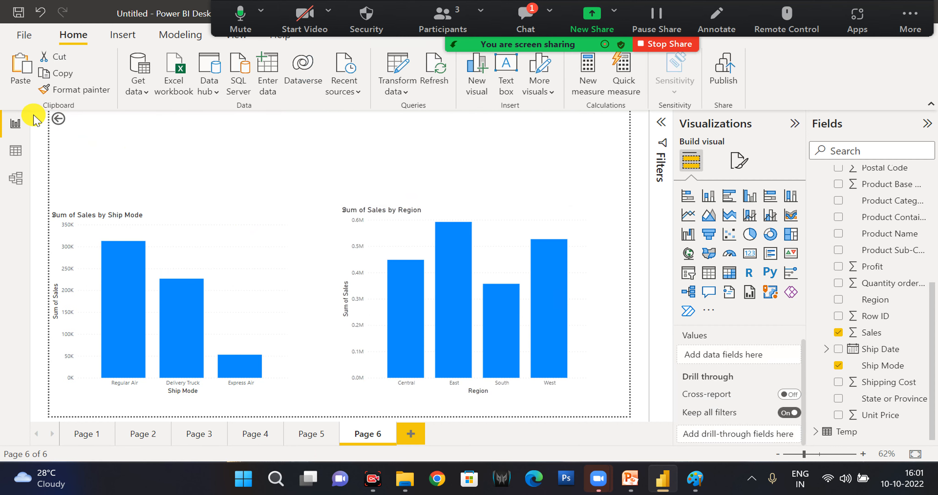
pyautogui.click(63, 133)
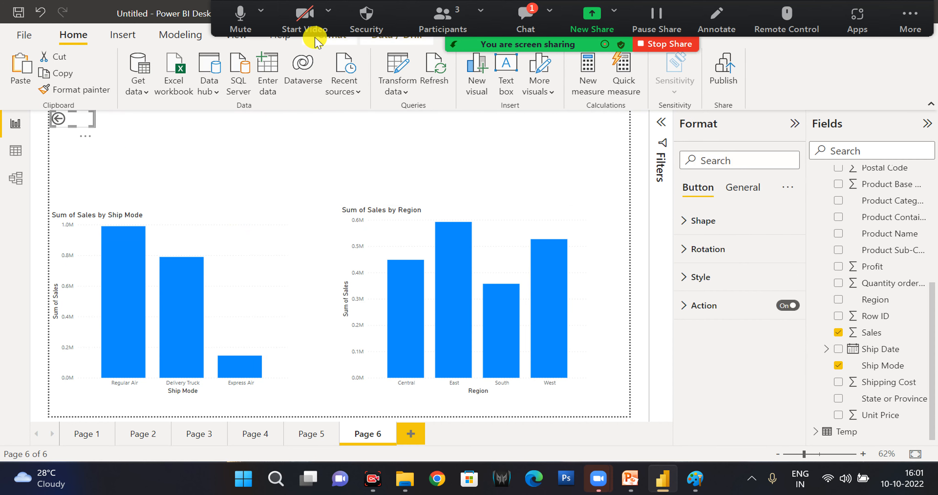
pyautogui.click(486, 134)
# Collapse the Orders table's field list and start a new calculated column in that table.
pyautogui.click(128, 39)
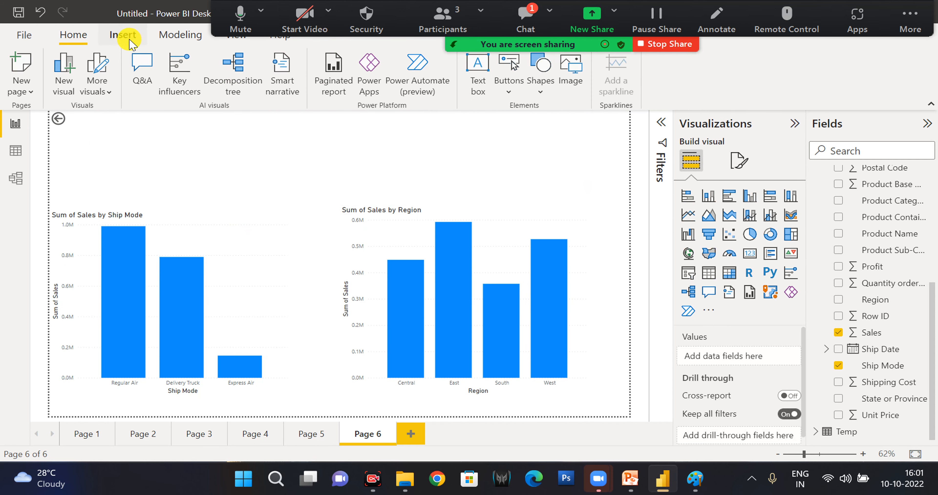
pyautogui.click(184, 34)
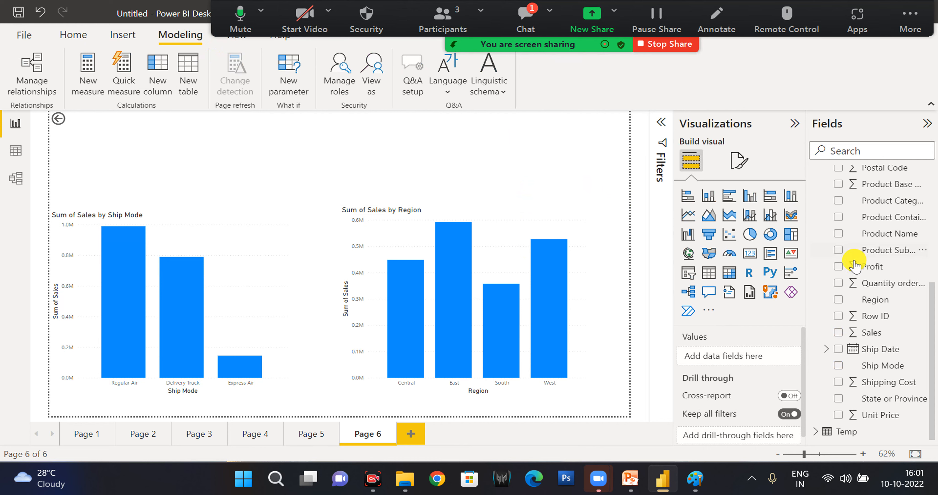
pyautogui.scroll(5, 854, 264)
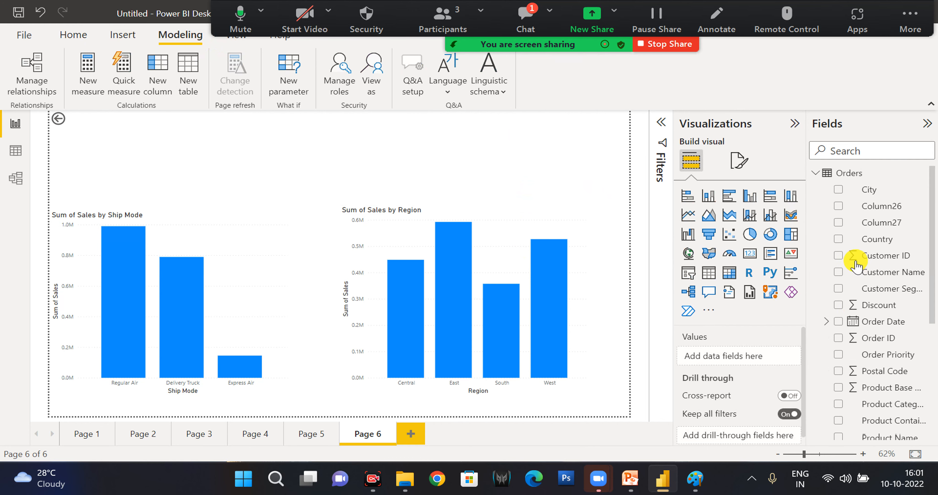
pyautogui.click(813, 176)
pyautogui.rightClick(930, 177)
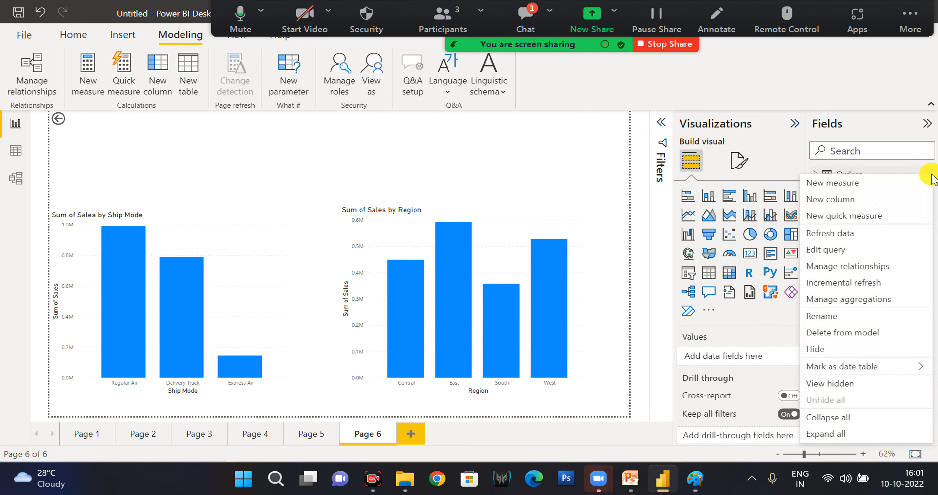
pyautogui.click(851, 203)
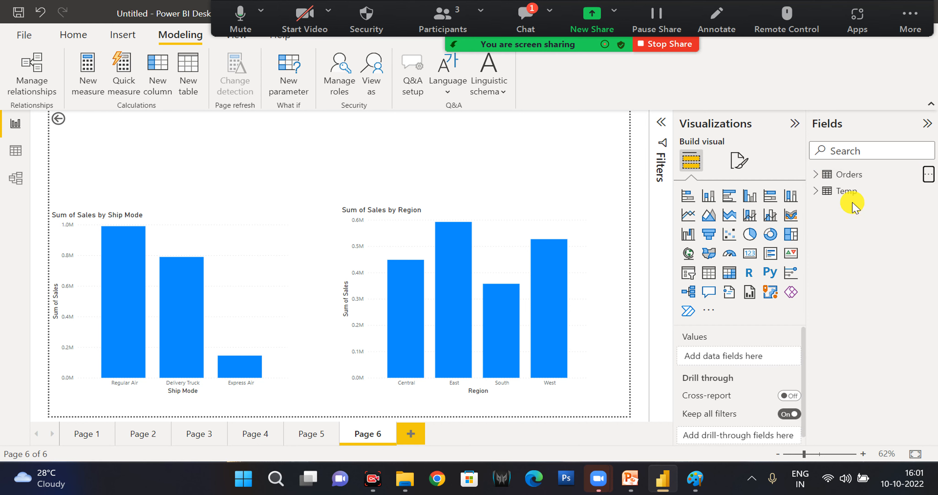